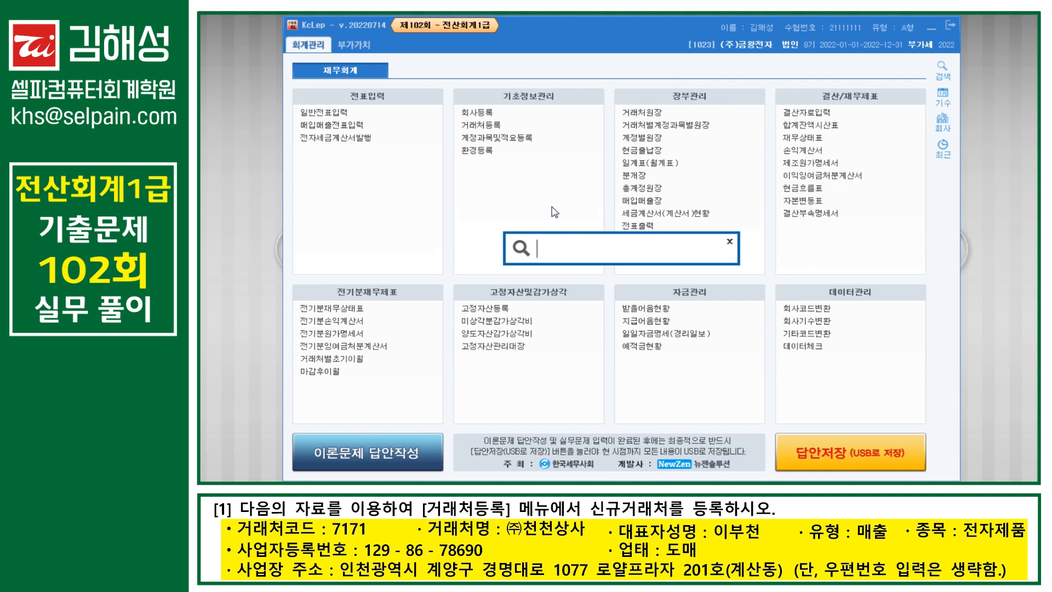
key("BackSpace")
Step: Search the menu for 거래처 and open the 거래처등록 customer registration screen
type("거래처")
key("Return")
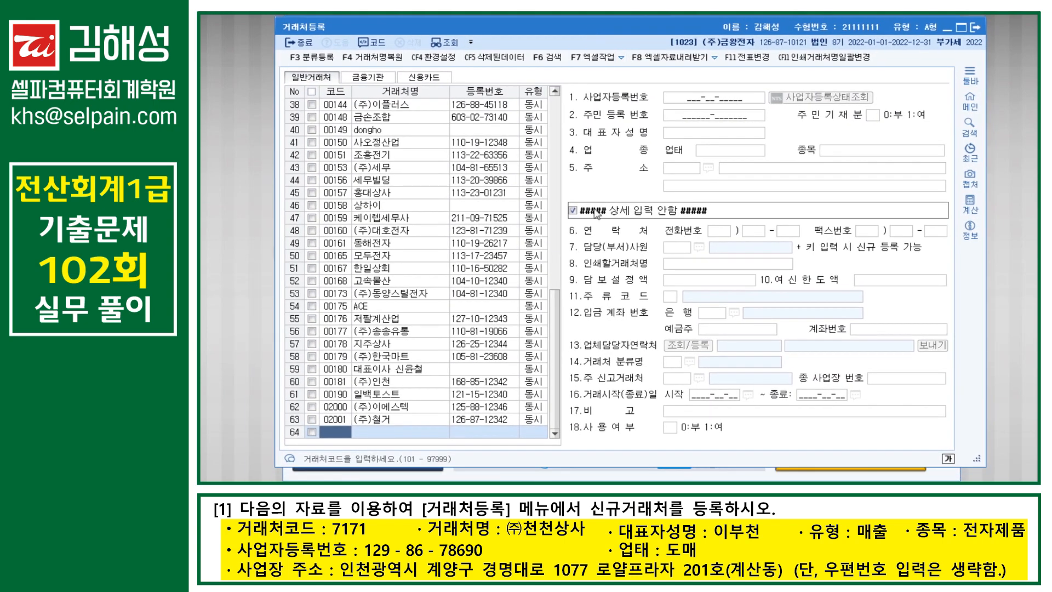
Step: Register client 07171 (주)천천상사 as 1:매출 with business number, representative, 업태 도매, 종목 전자제품
type("7171")
key("Return")
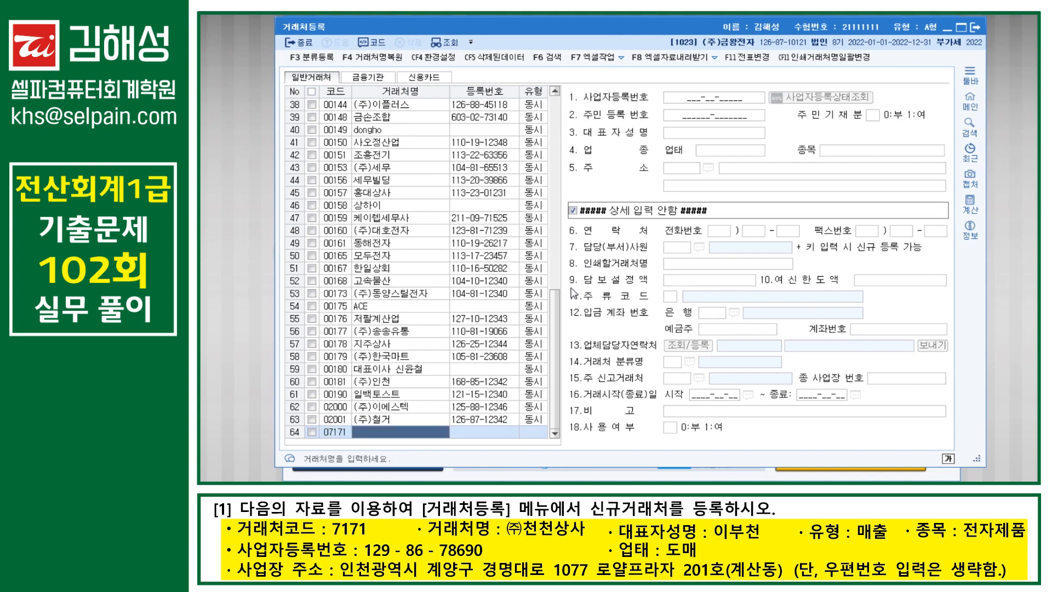
type("(주")
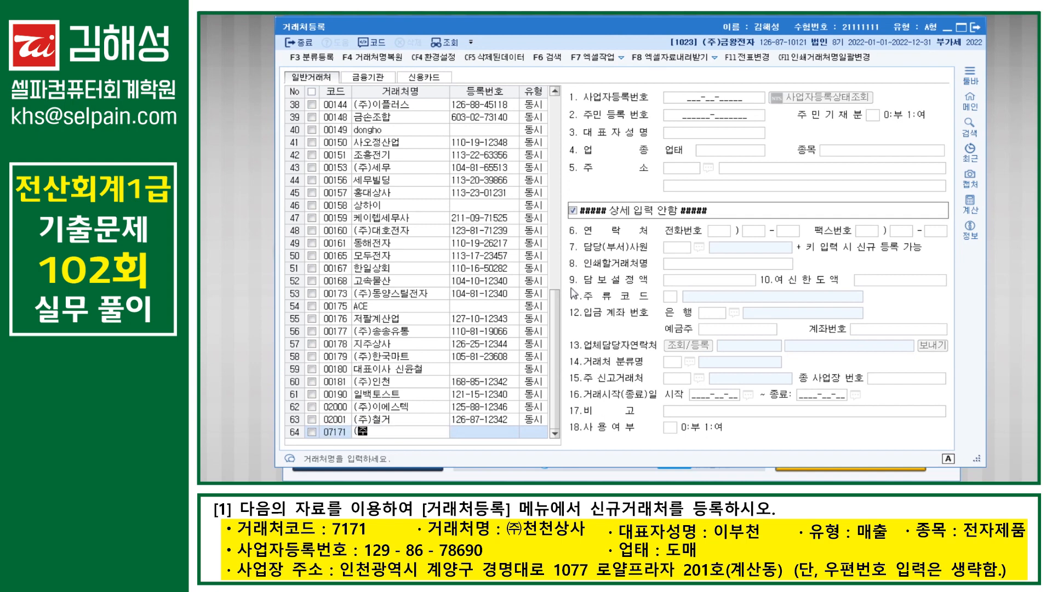
type(")천천상사")
key("Return")
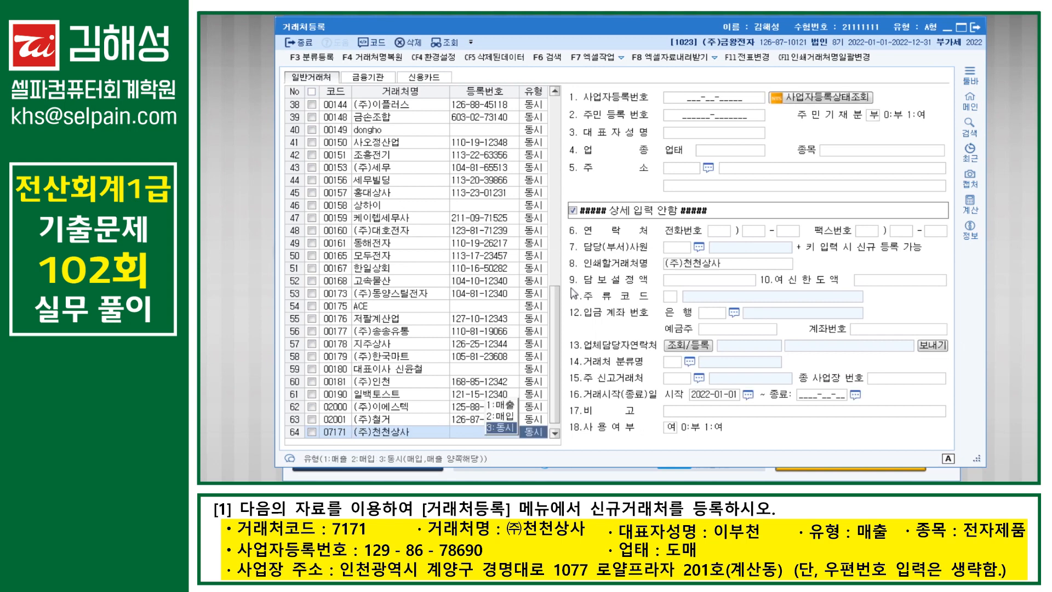
key("1")
key("Return")
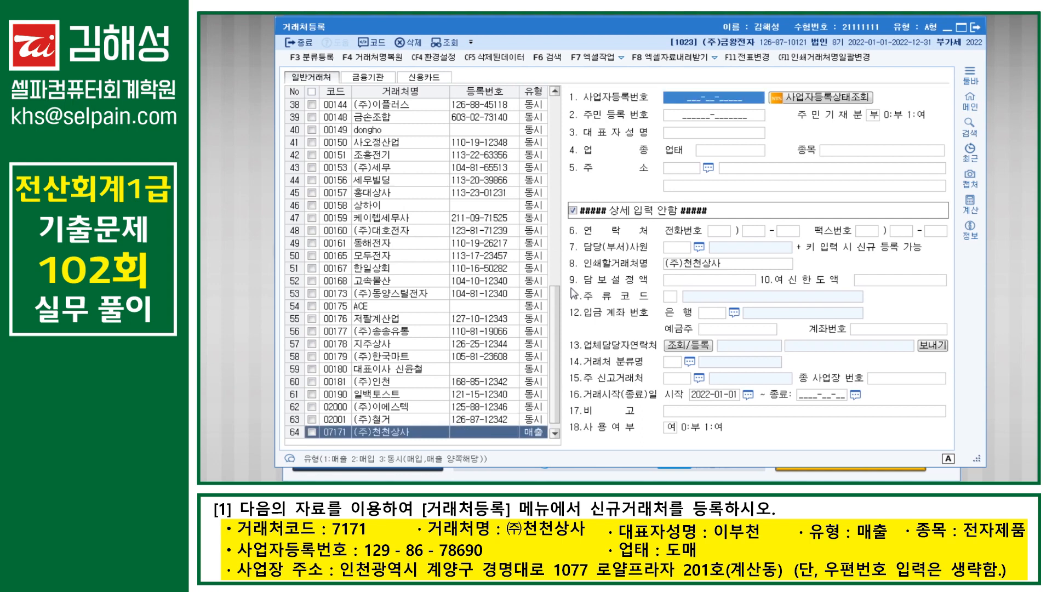
type("1")
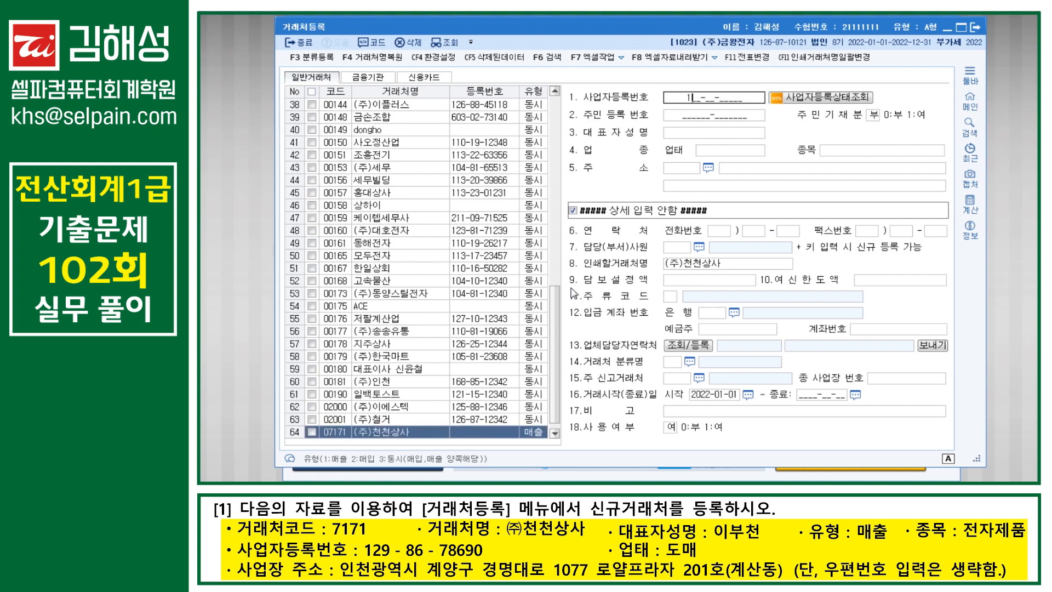
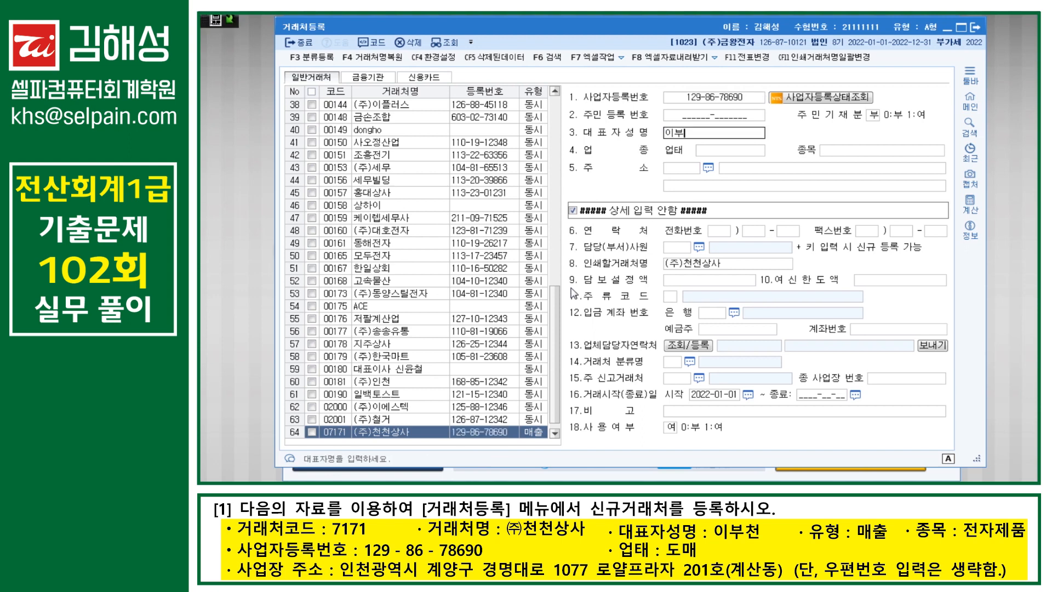
key("Return")
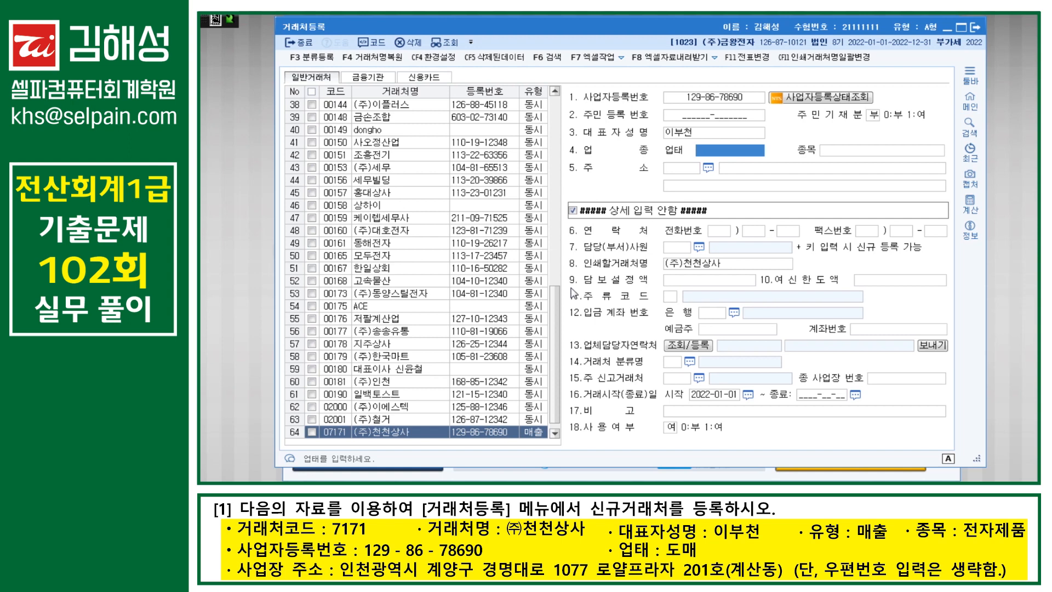
type("도매")
key("Return")
type("전")
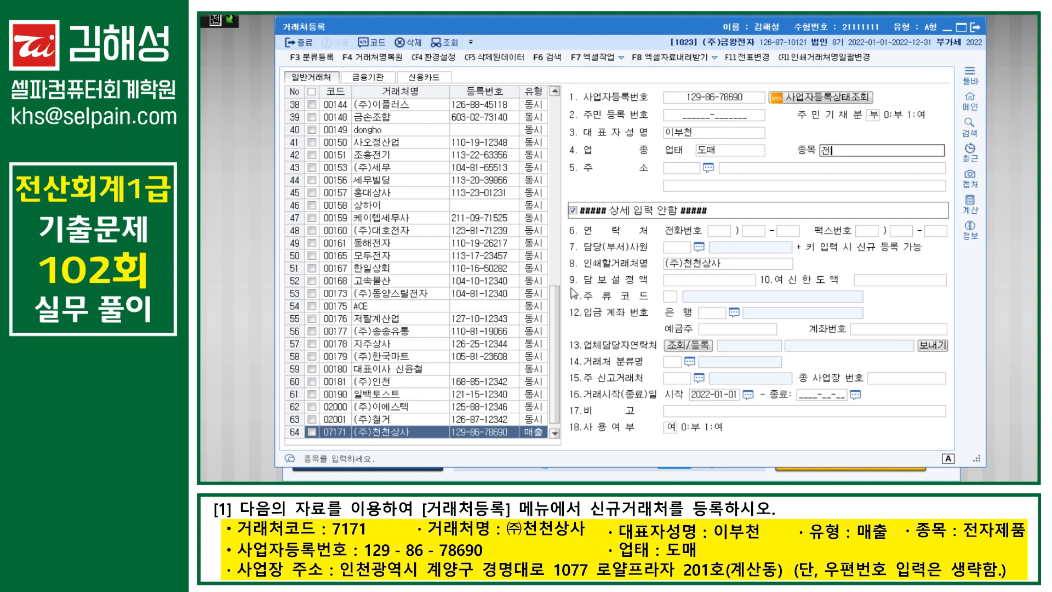
type("잦제품")
key("Return")
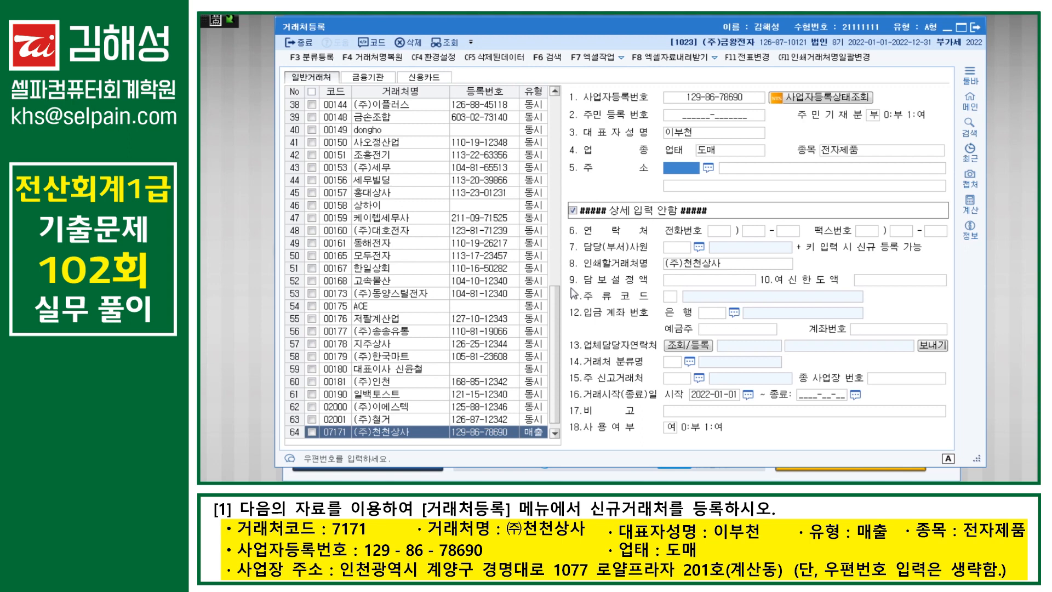
Step: Enter (주)천천상사's street and detail business address, skipping the postal code, and commit the record
key("Return")
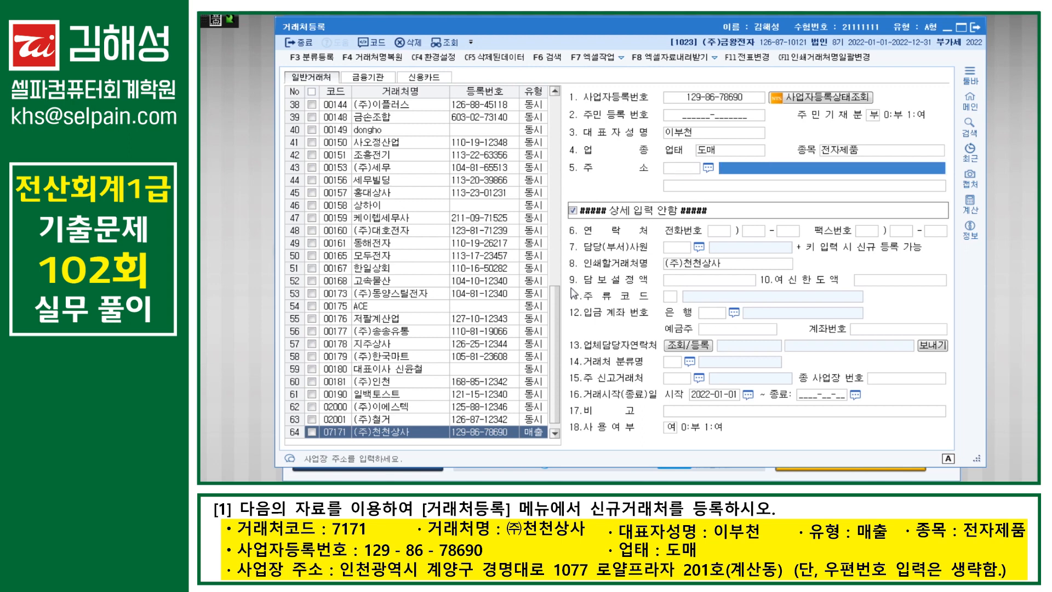
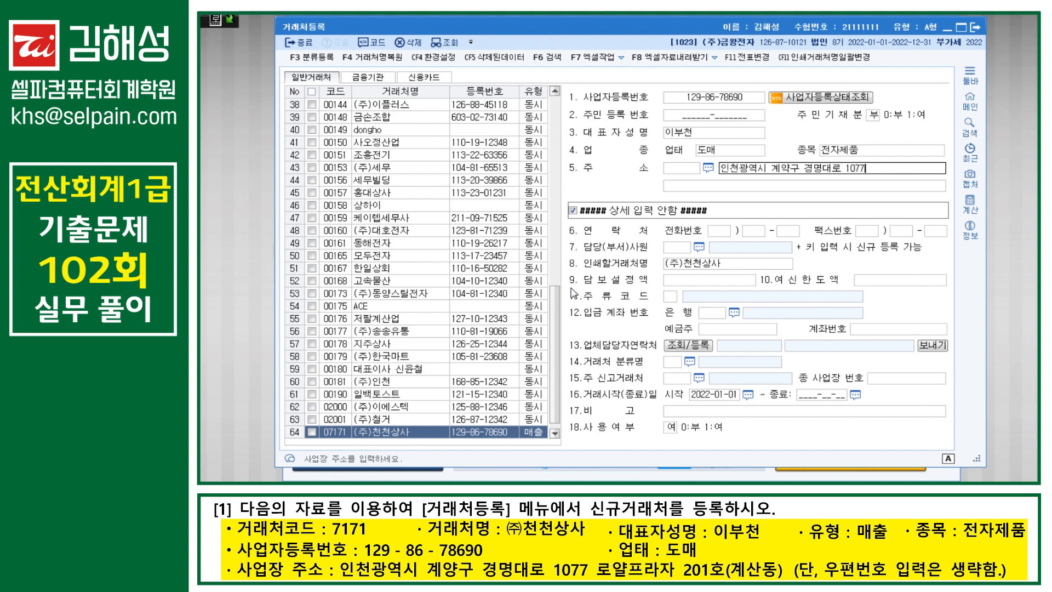
key("Return")
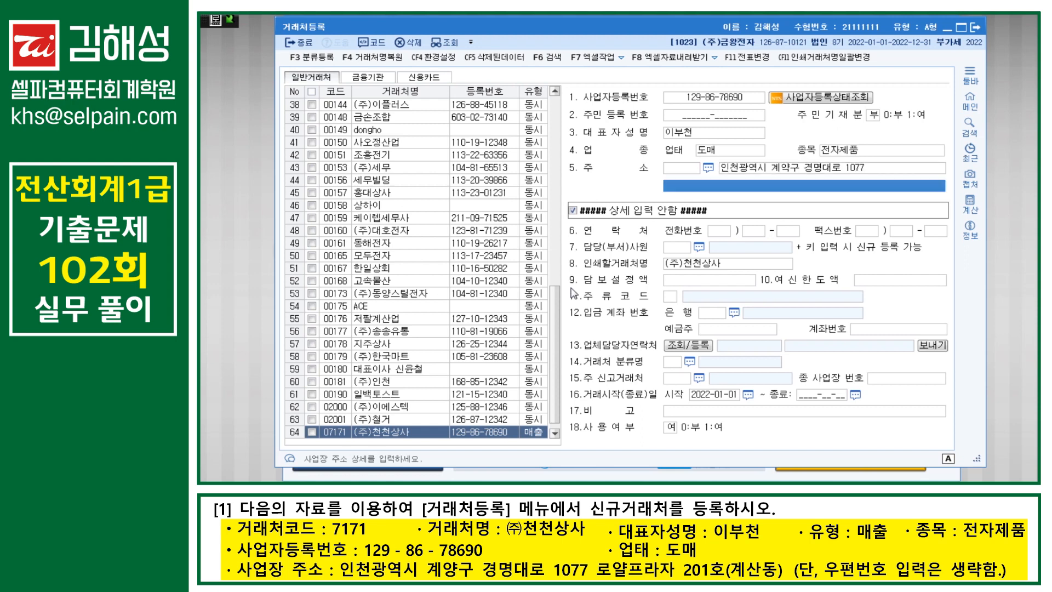
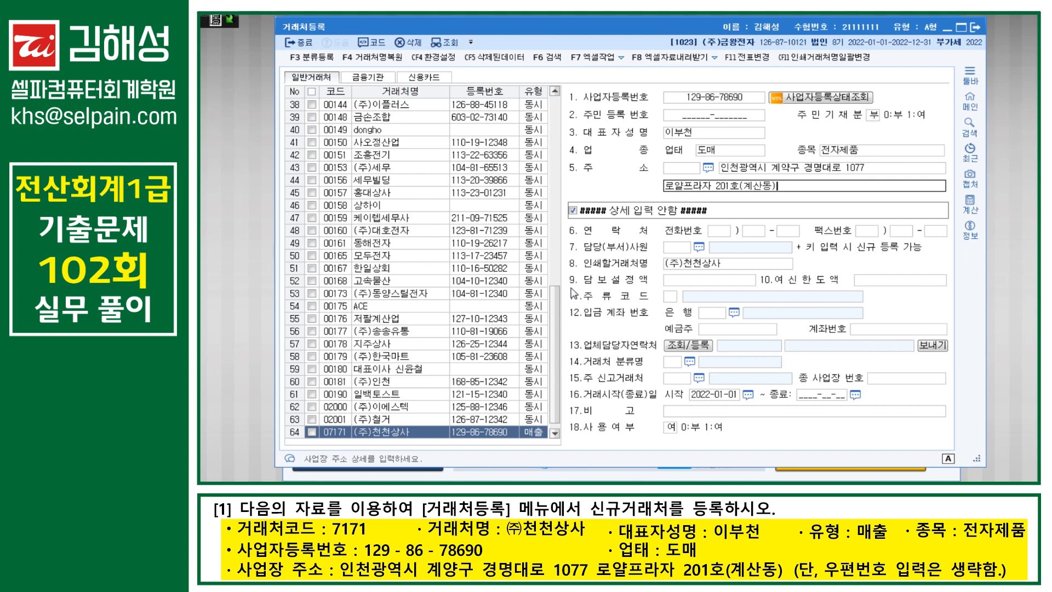
key("Return")
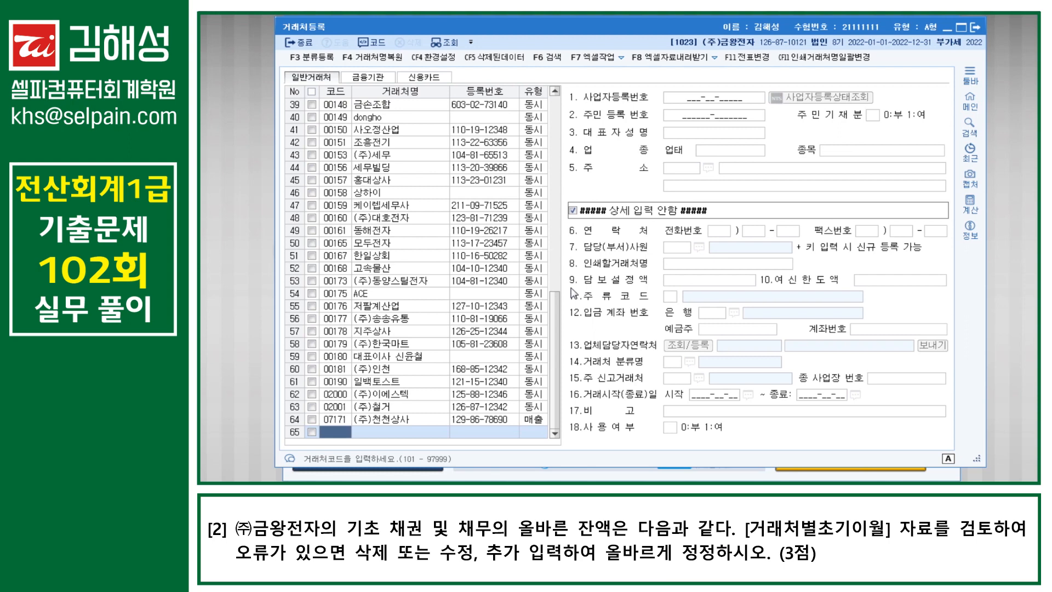
Step: Open 거래처별초기이월 and go to the 0108 외상매출금 customer breakdown
key("F6")
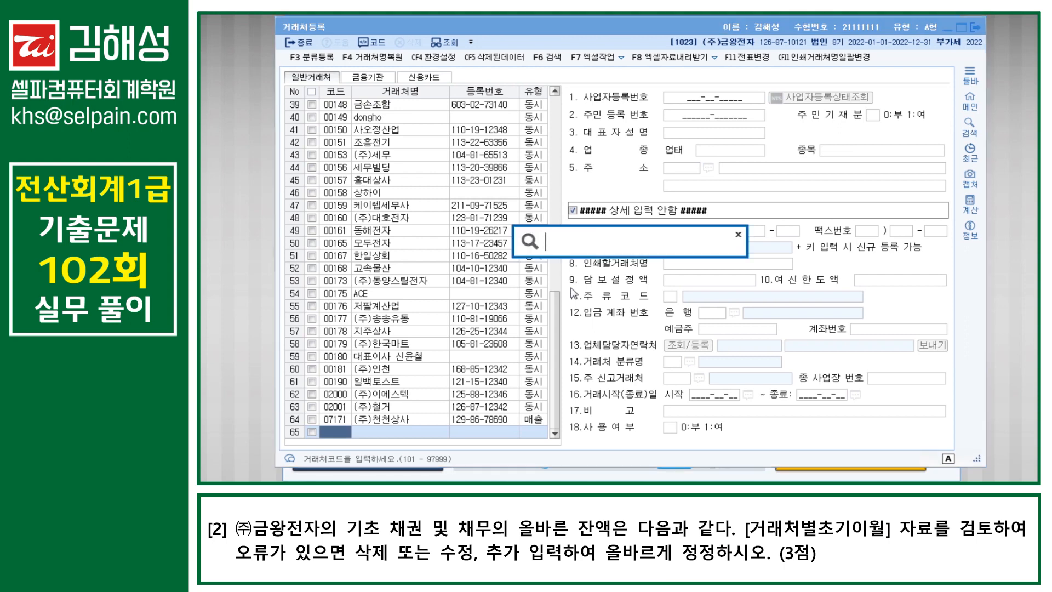
type("거래처")
key("Down")
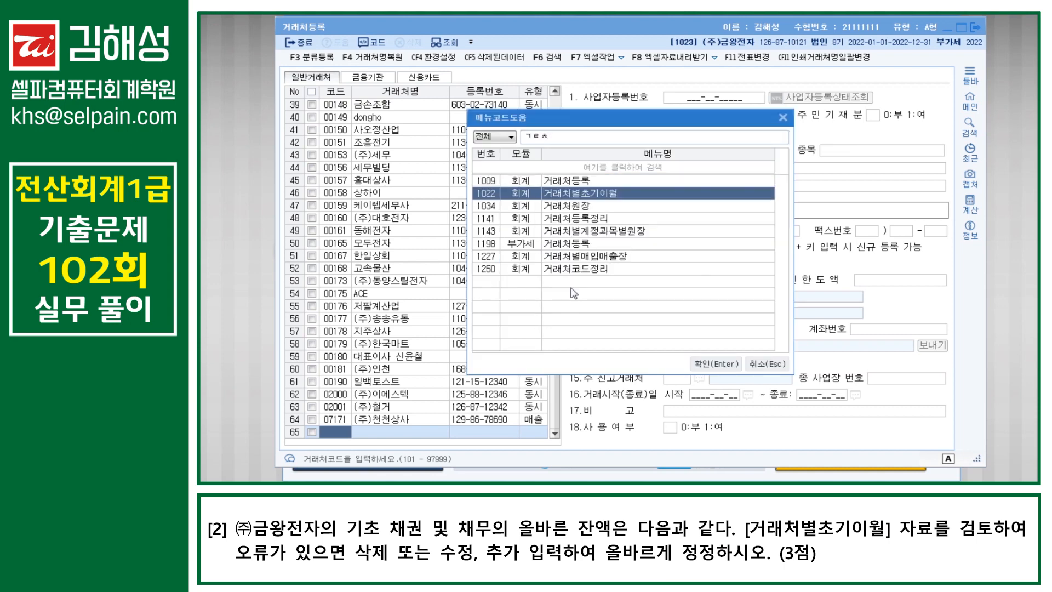
key("Return")
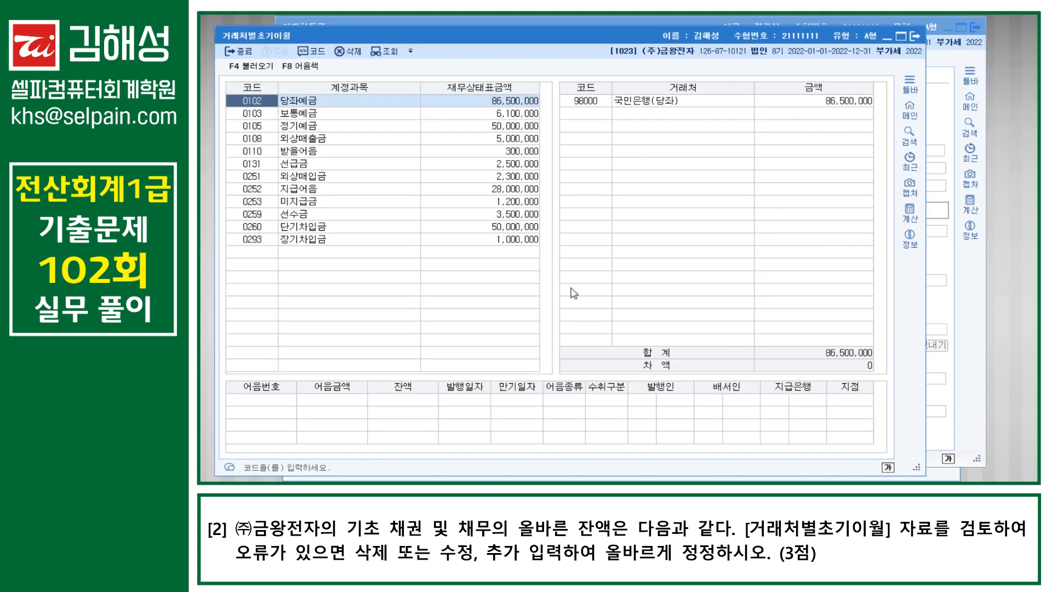
key("Down")
key("Down")
key("Down")
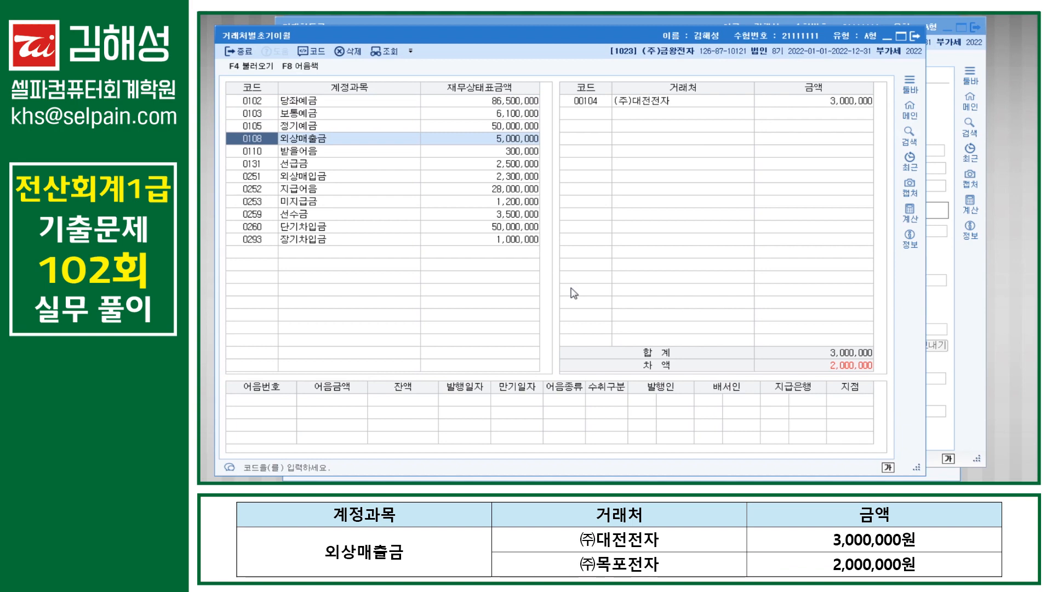
key("Return")
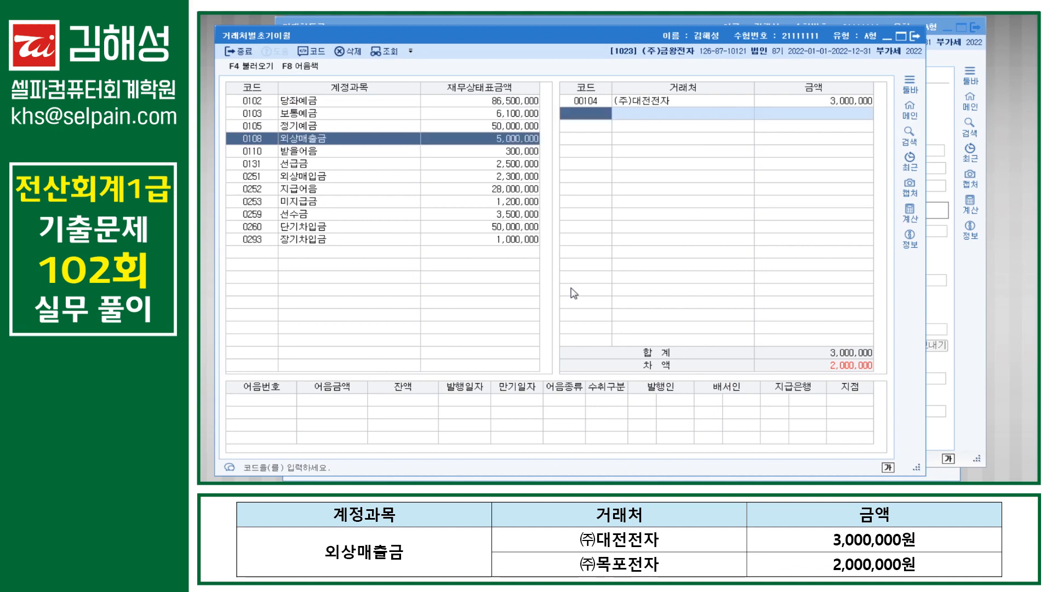
key("Up")
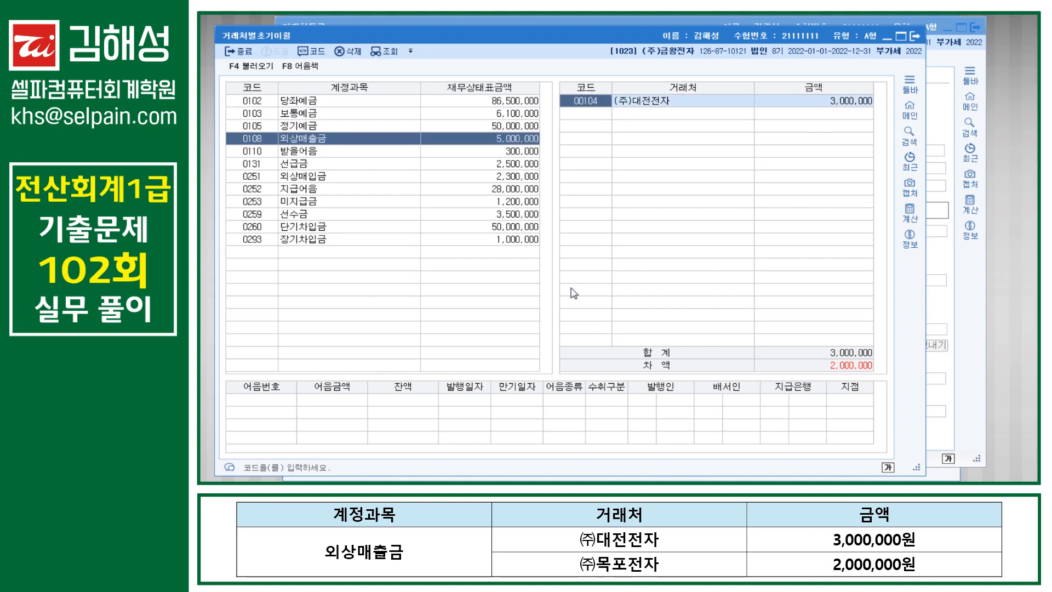
key("Down")
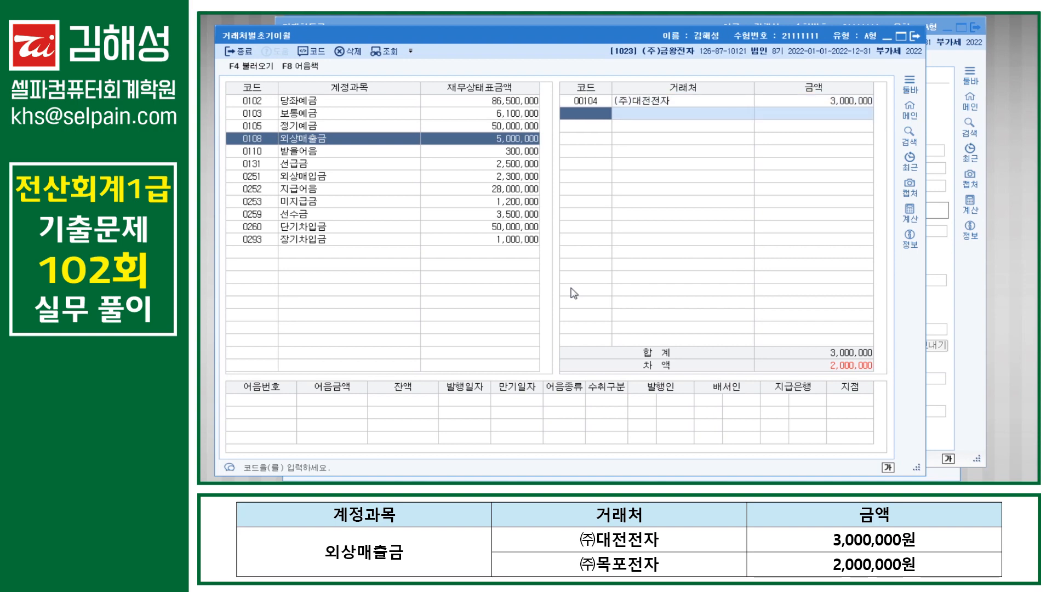
Step: Add (주)목포전자 with 2,000,000 so 외상매출금 totals 5,000,000
key("F2")
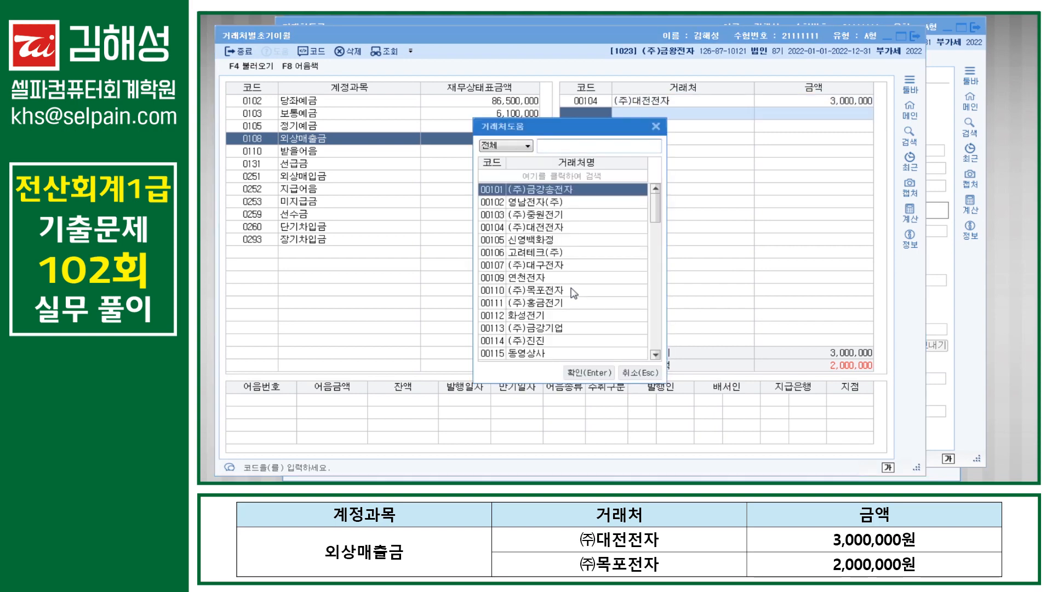
type("목포")
key("Return")
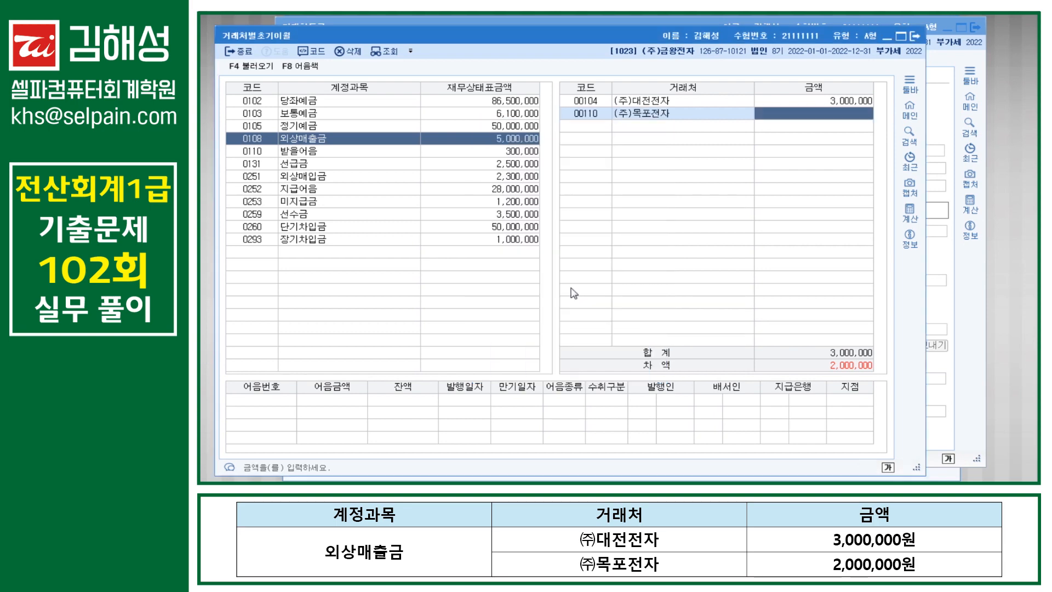
type("2000000")
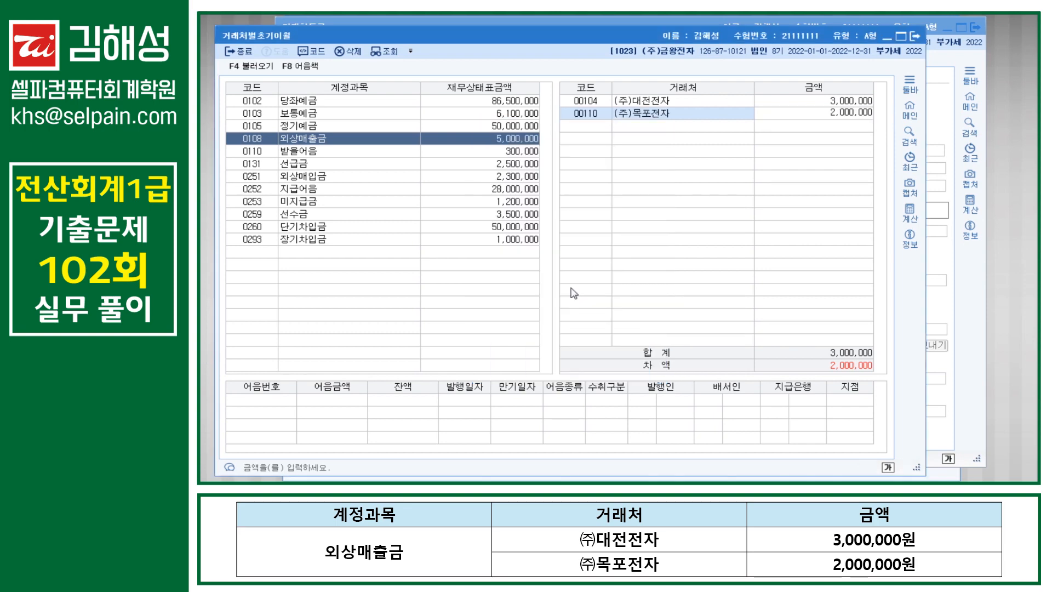
key("Return")
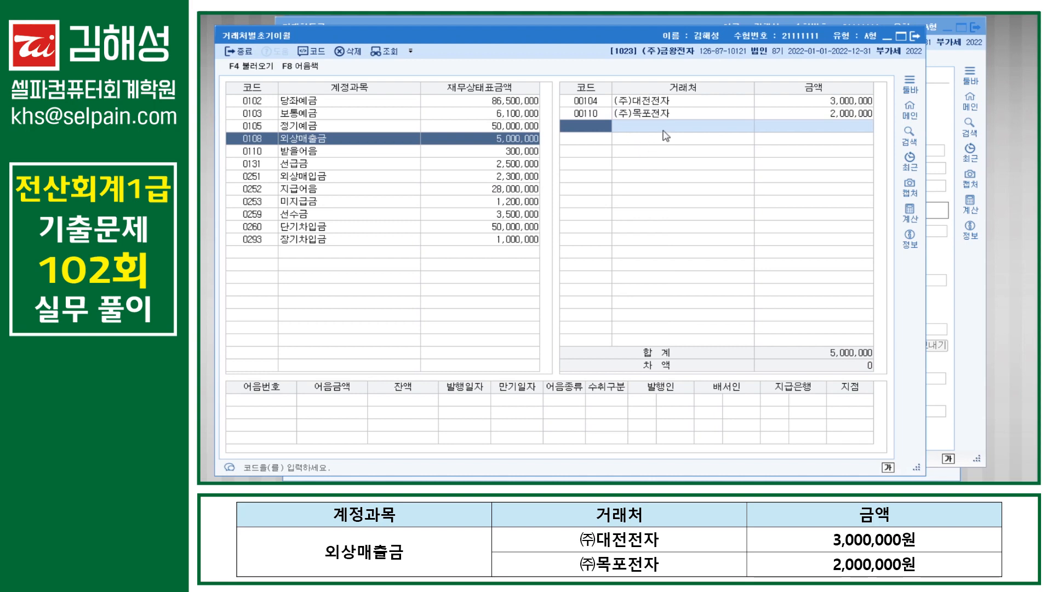
key("Escape")
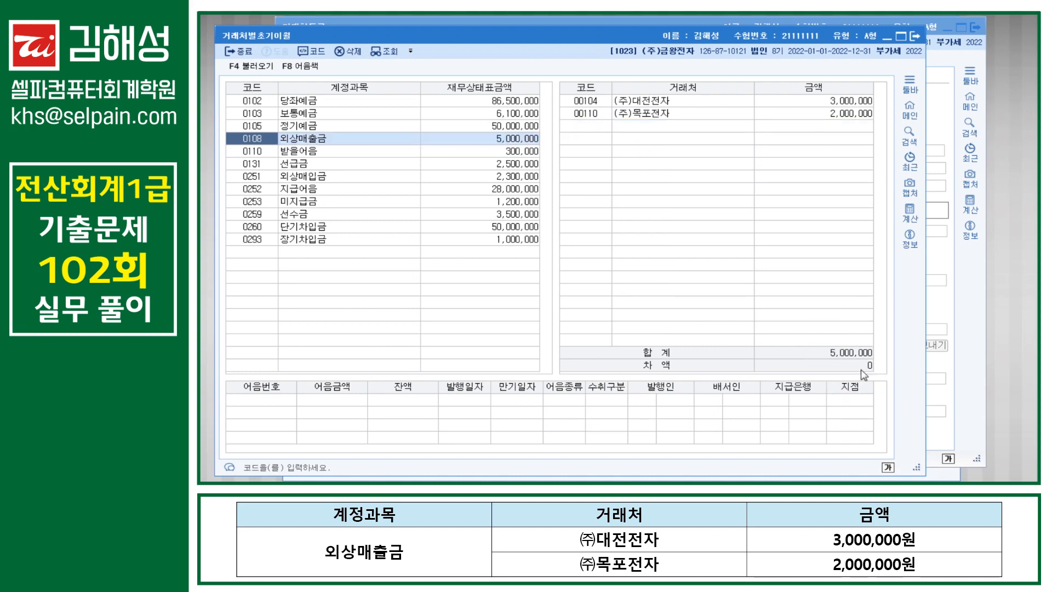
Step: Zero out and delete the 저팔계산업 vendor row under 0251 외상매입금
key("Down")
key("Down")
key("Down")
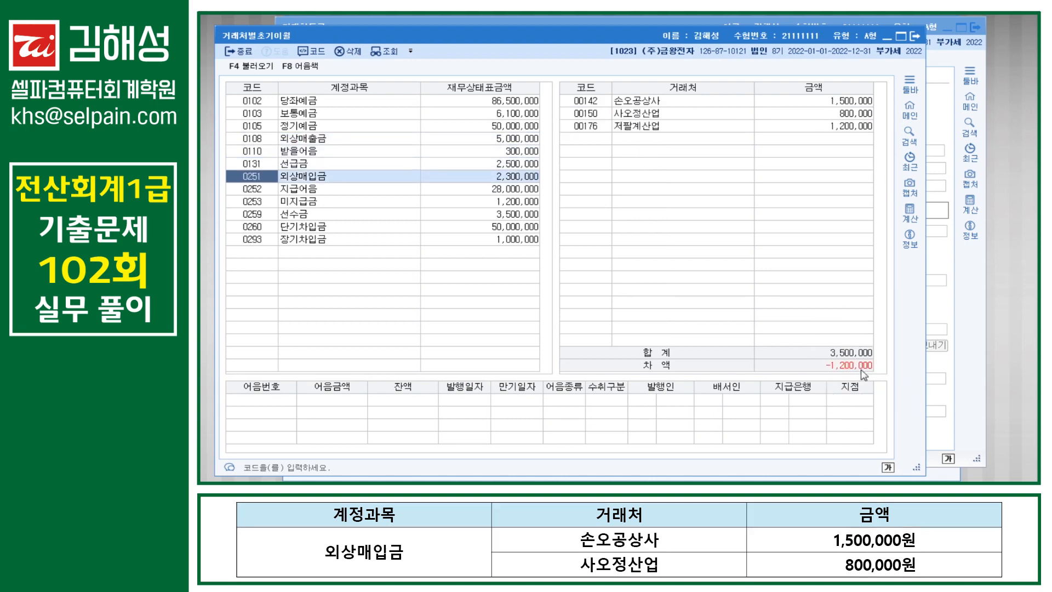
key("Return")
key("Up")
key("Up")
key("Up")
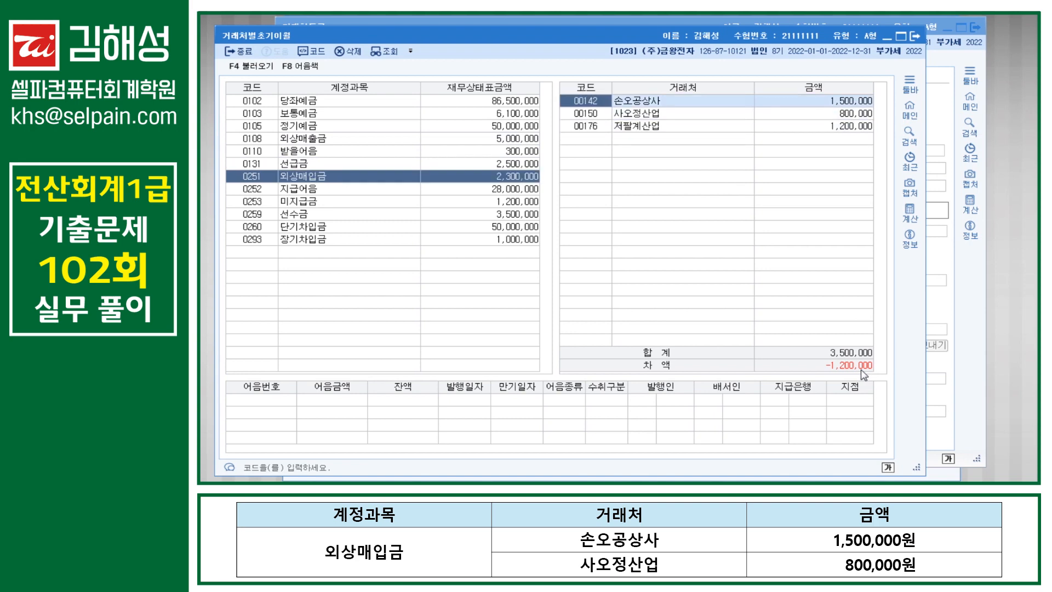
key("Return")
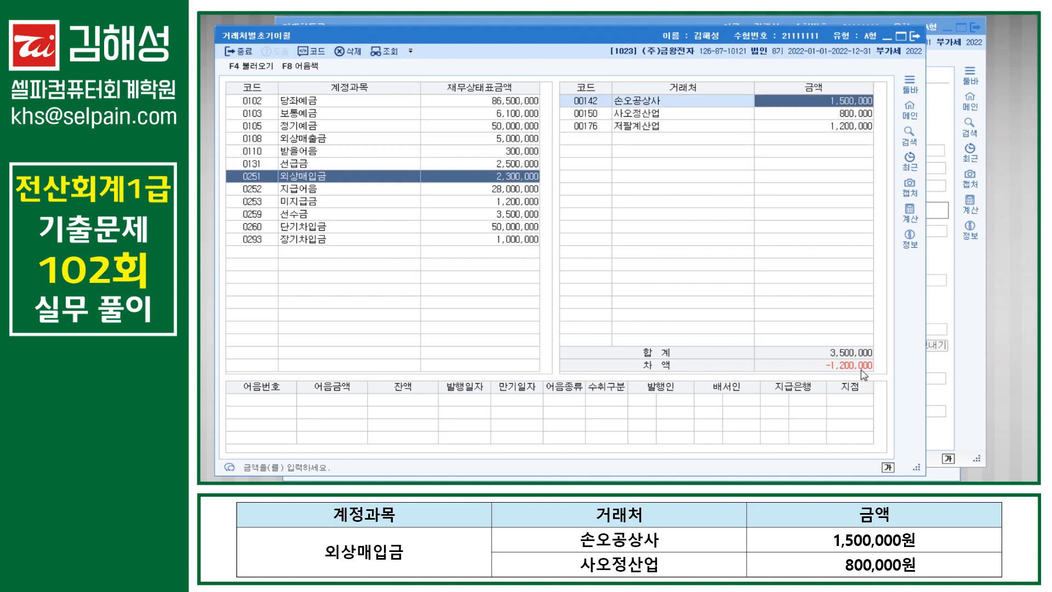
key("Down")
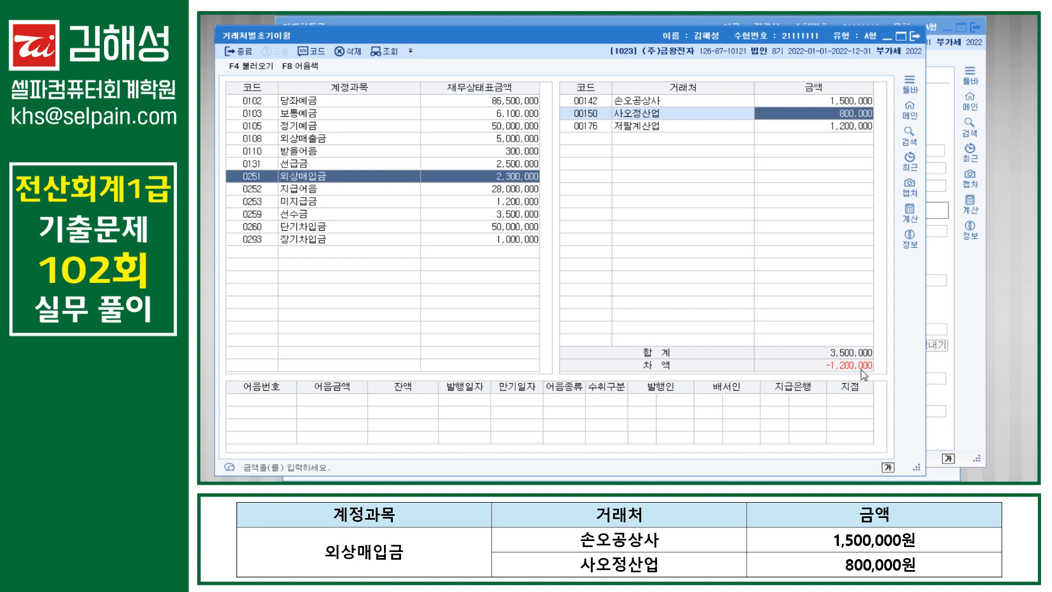
key("Down")
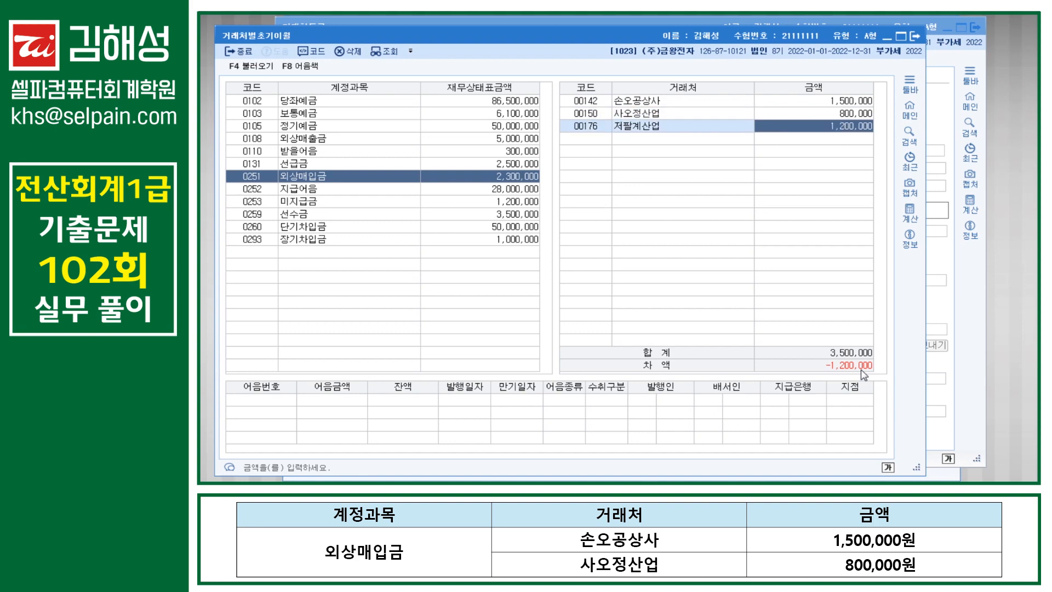
type("0")
key("Return")
key("Up")
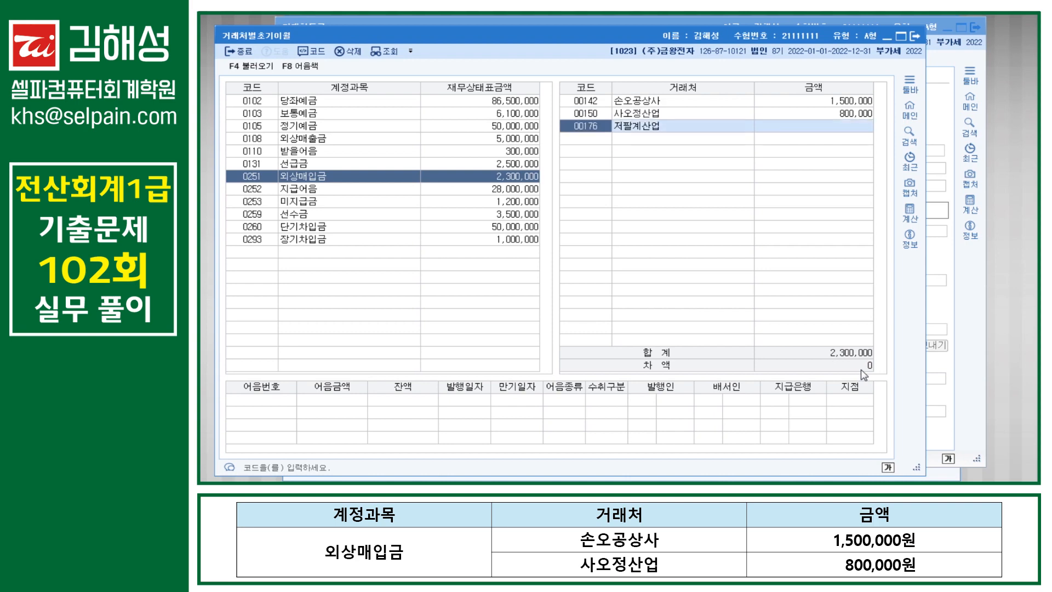
key("F5")
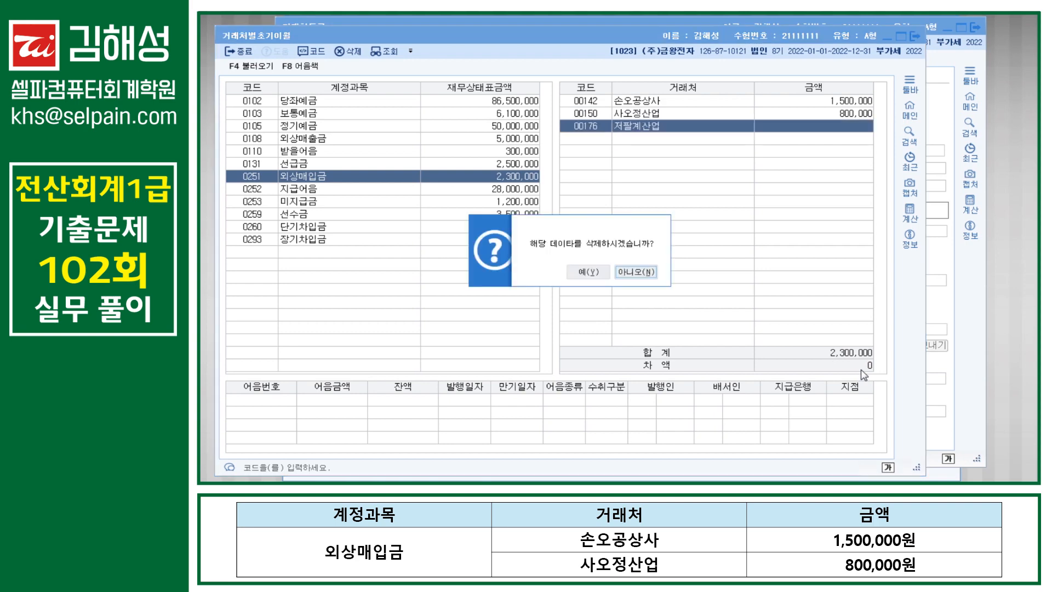
key("Left")
key("Return")
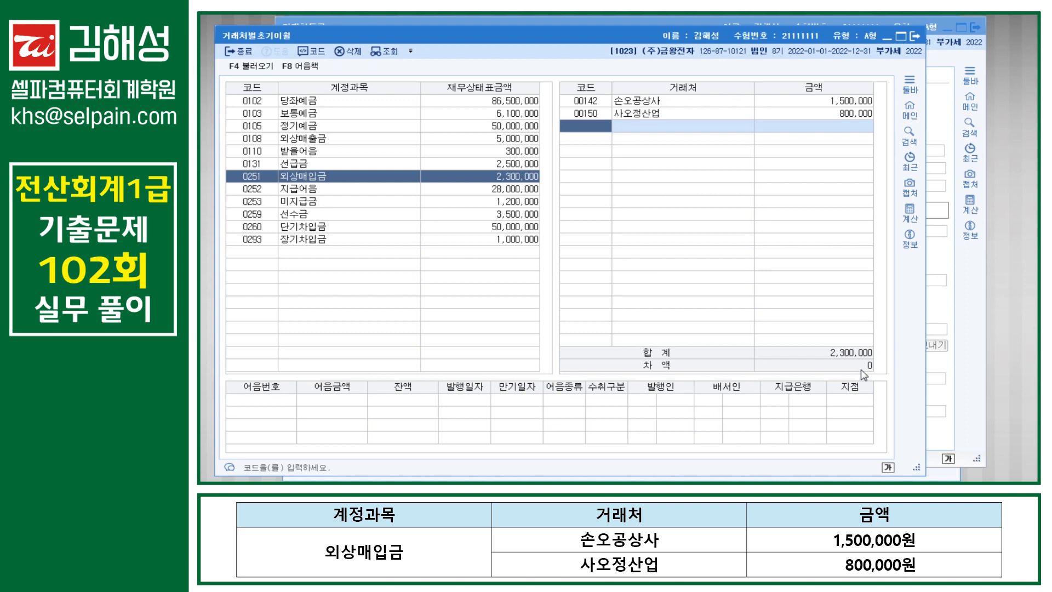
key("Escape")
Step: Change (주)대구전자's 0110 받을어음 opening balance to 300,000
key("Down")
key("Up")
key("Up")
key("Up")
key("Return")
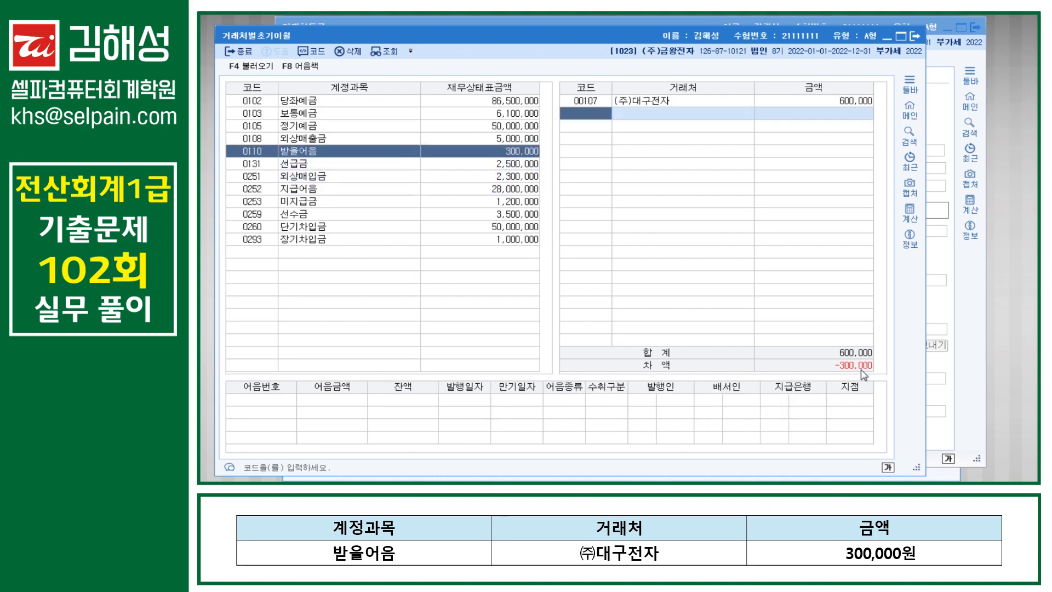
key("Up")
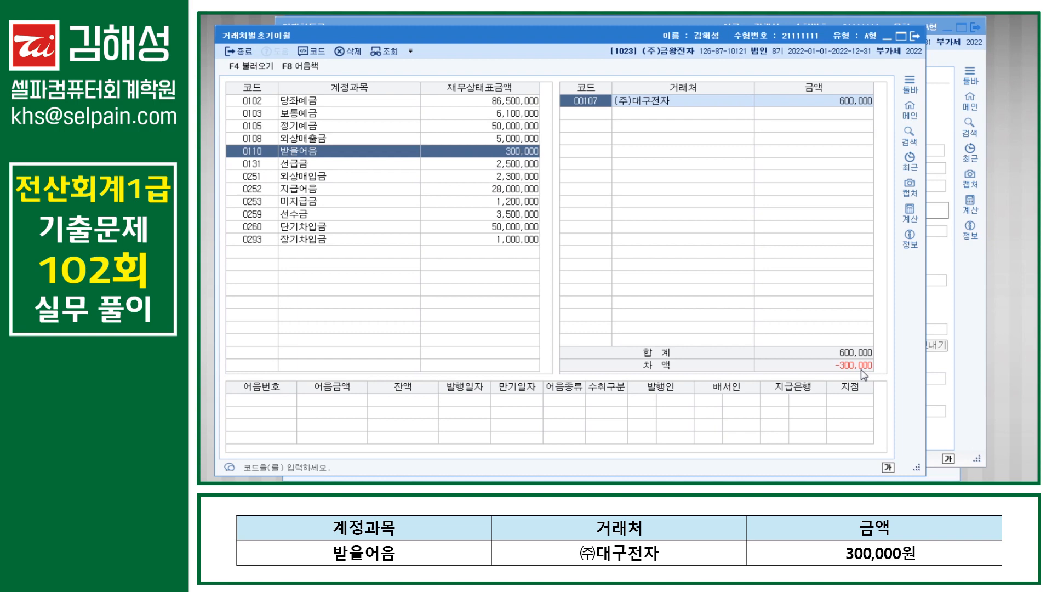
key("Return")
type("300,000")
key("Return")
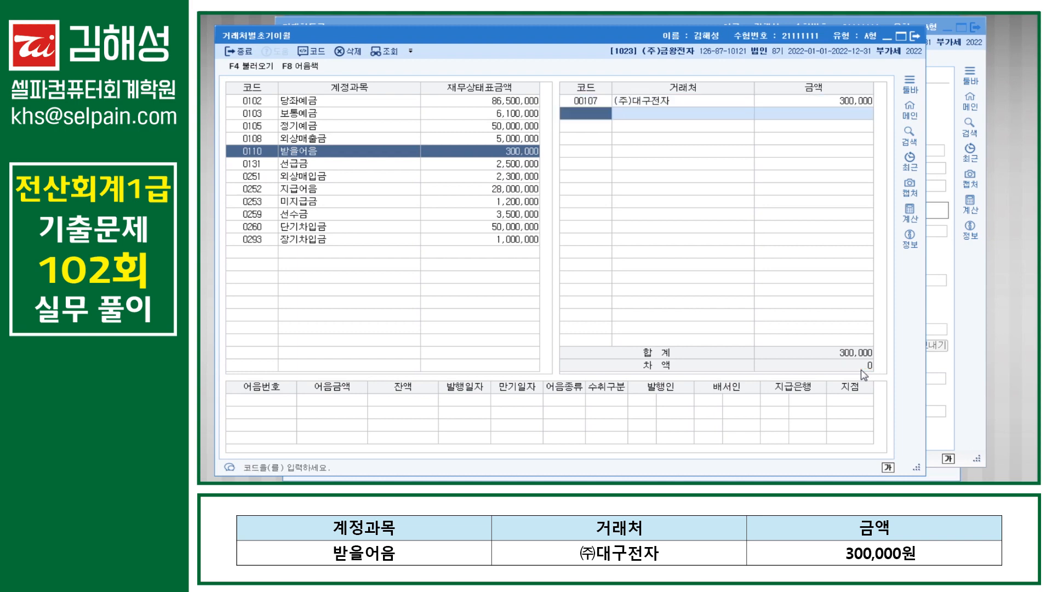
key("Escape")
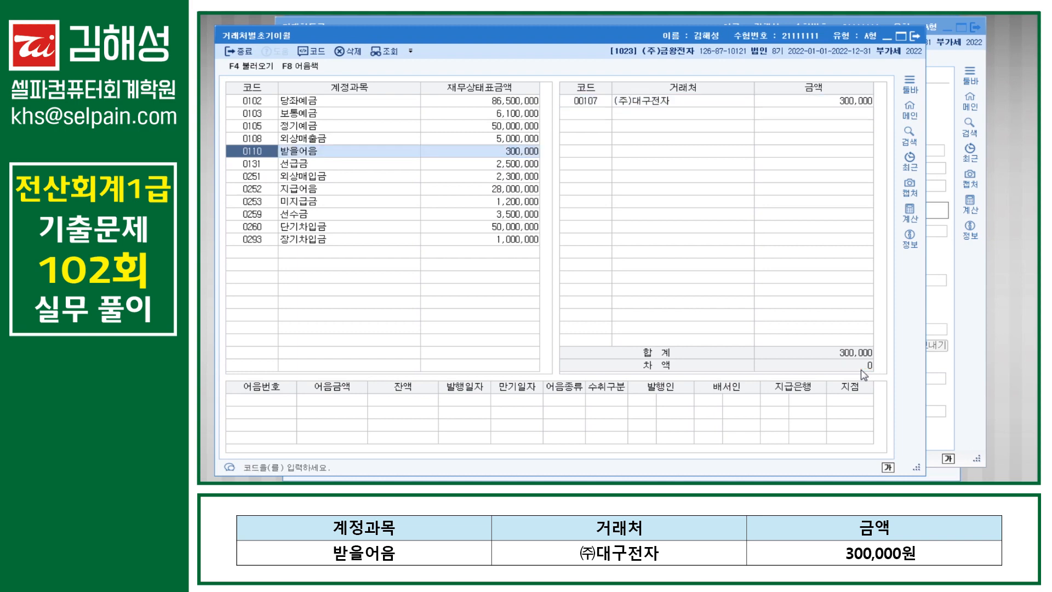
key("Down")
key("Up")
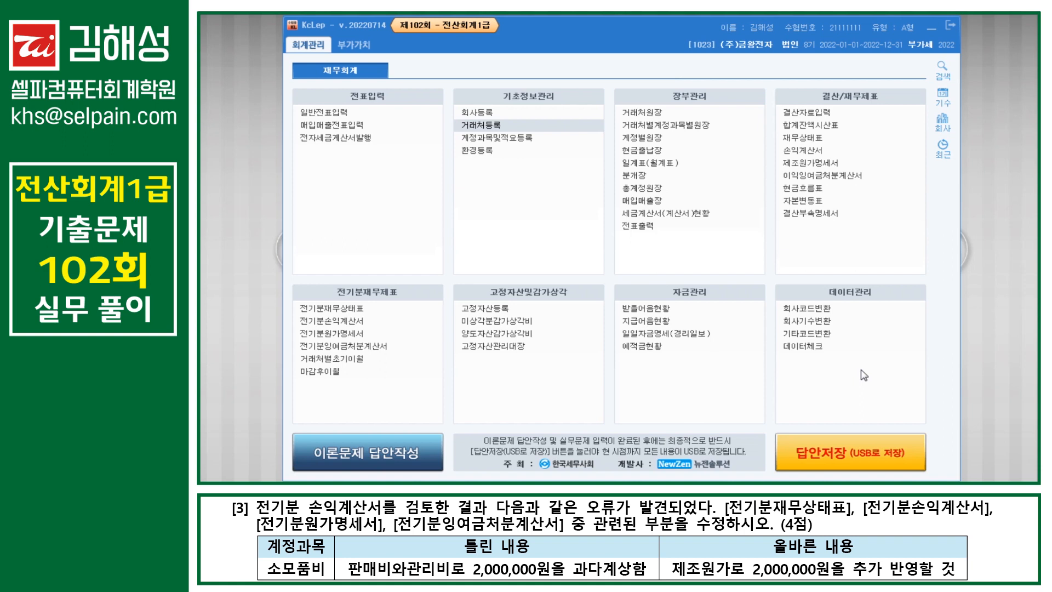
Step: Back on the 재무회계 menu, select the 전기분원가명세서 entry
left_click(330, 337)
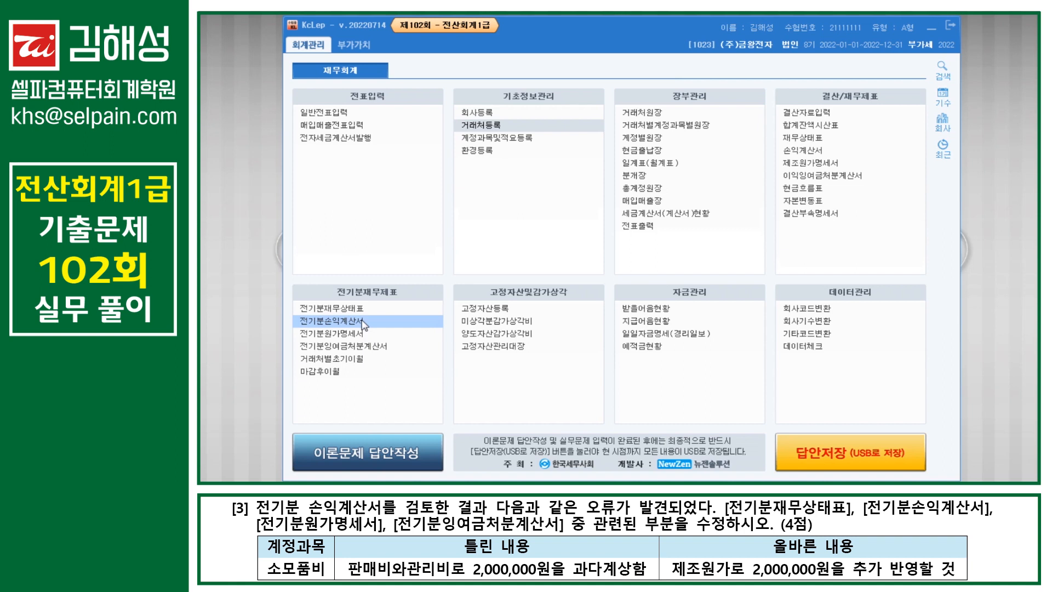
key("ctrl")
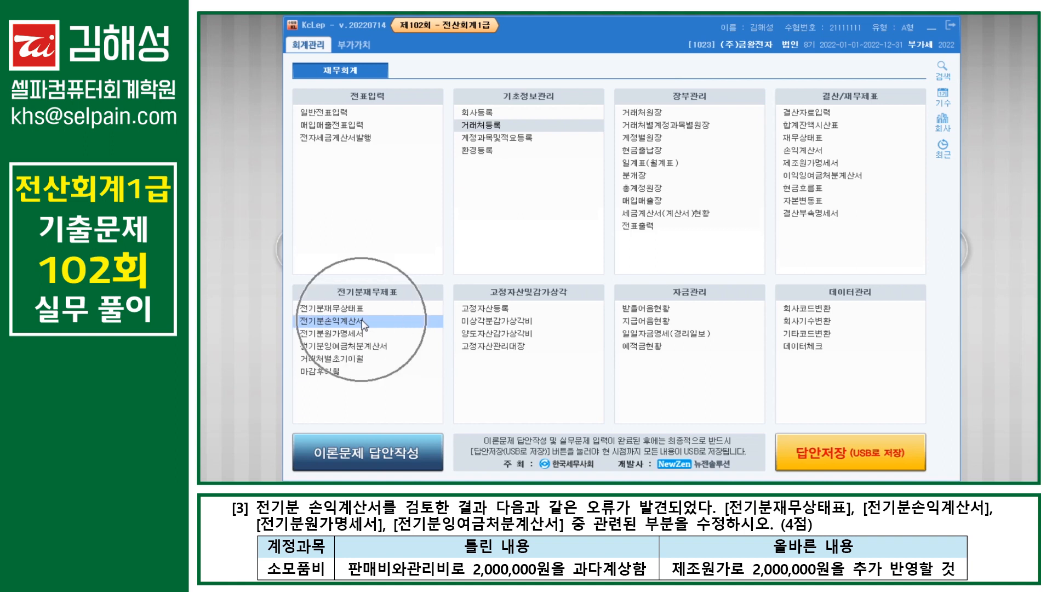
key("ctrl")
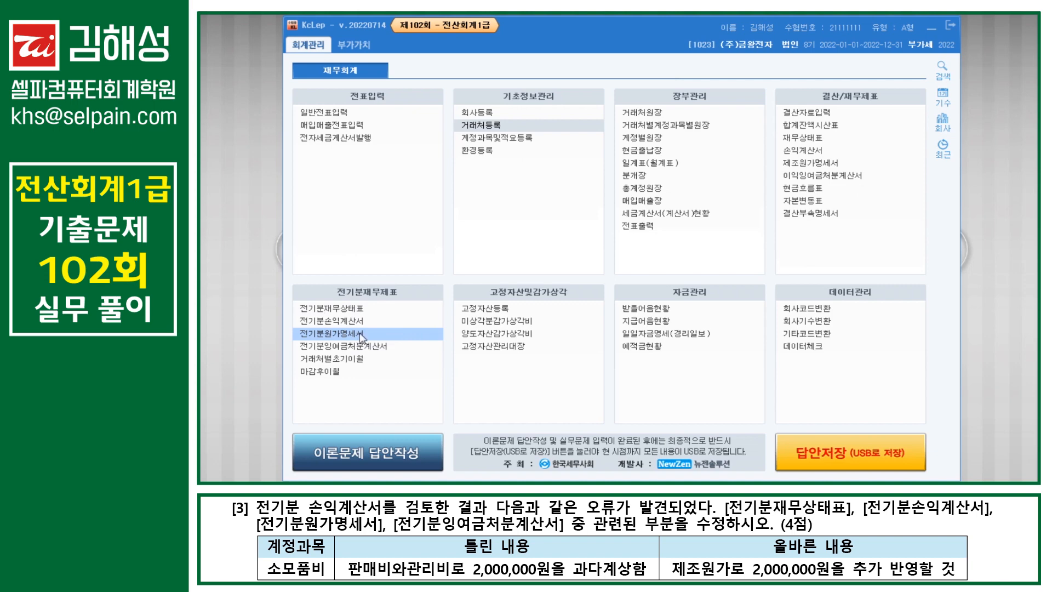
Step: Set 0530 소모품비 to 5,000,000 in 전기분원가명세서, making 경비 62,800,000
left_click(360, 335)
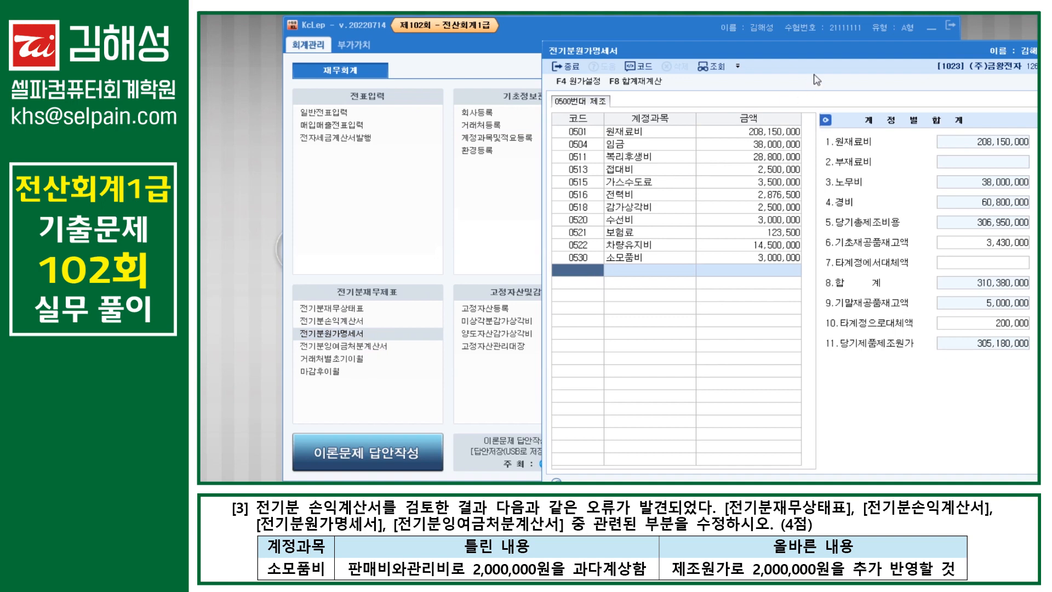
left_click_drag(826, 55, 615, 25)
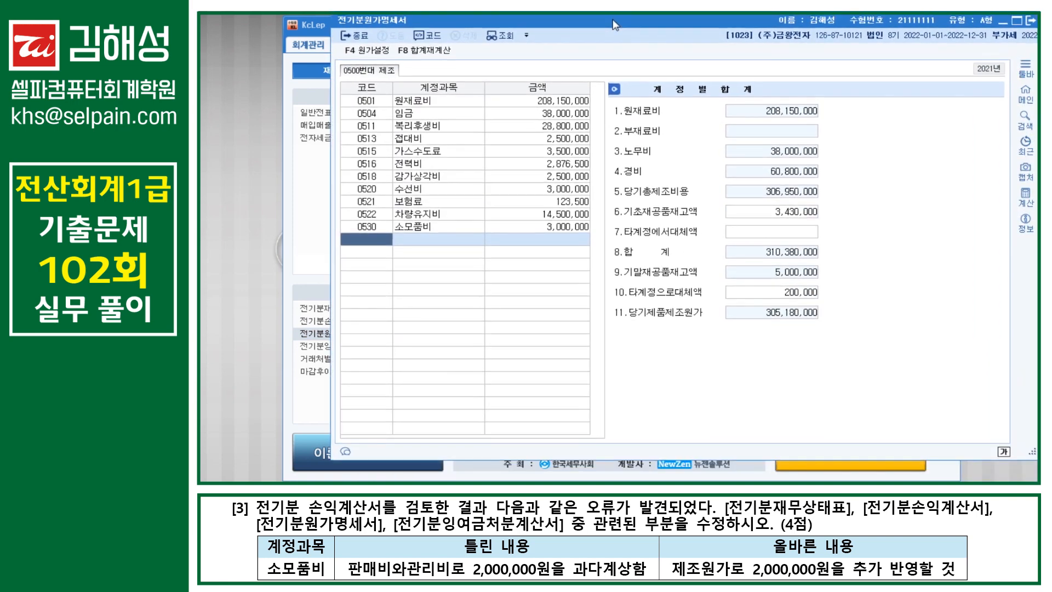
key("Up")
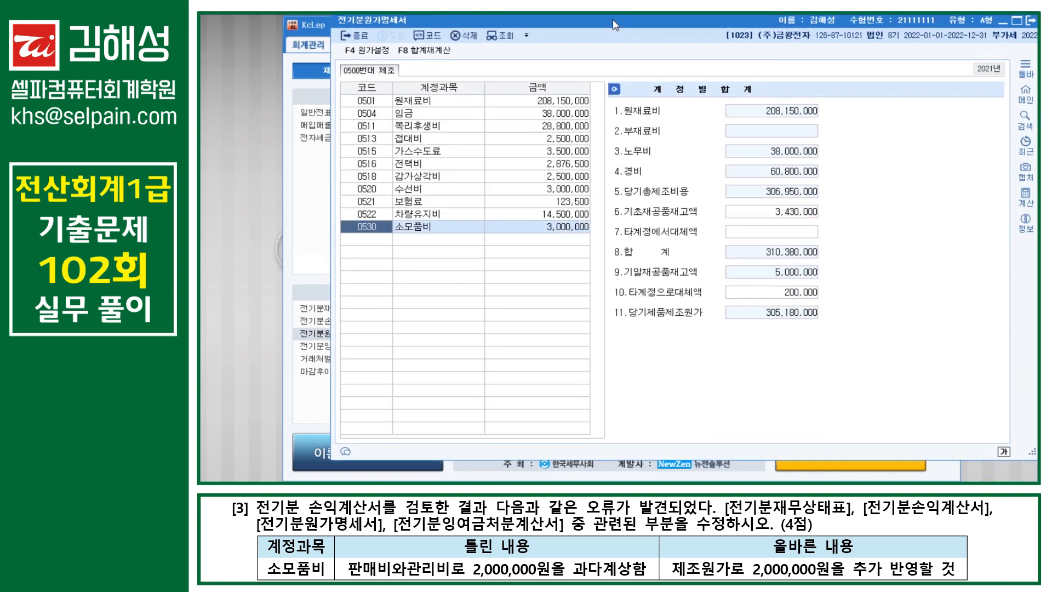
key("Return")
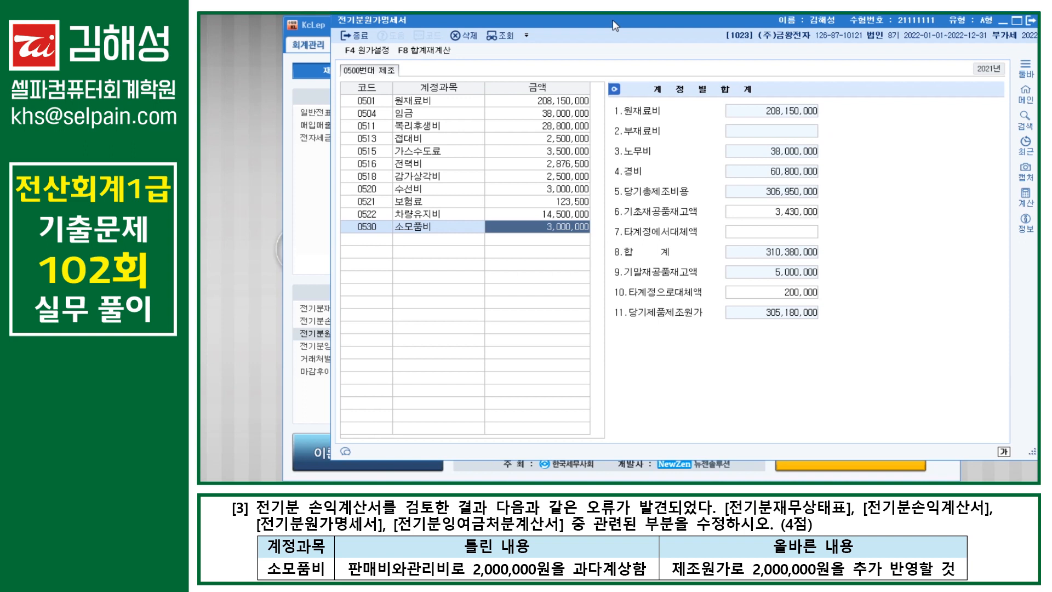
type("5000000")
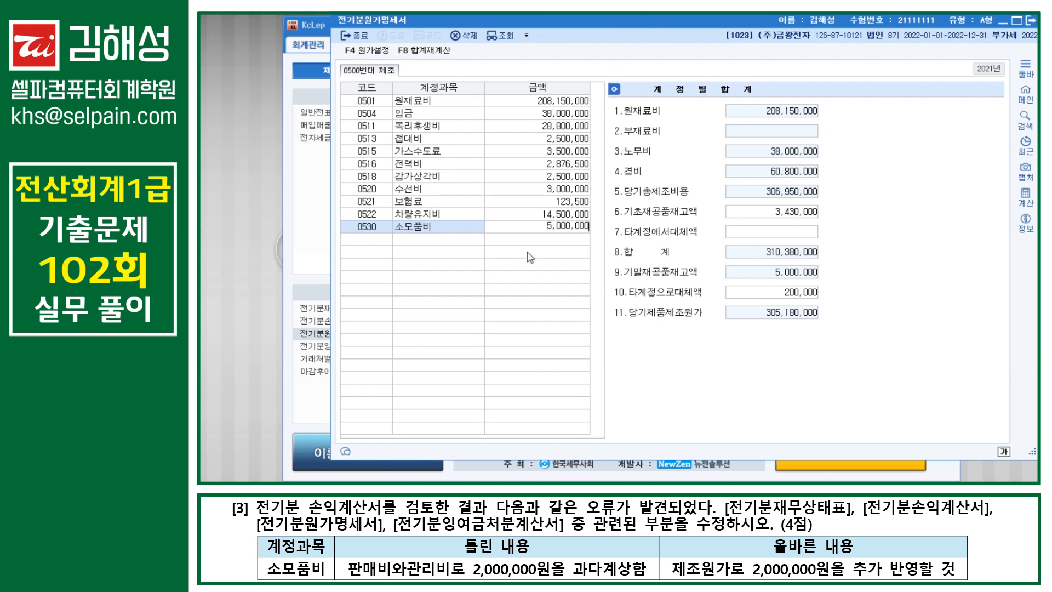
left_click(584, 230)
left_click(804, 319)
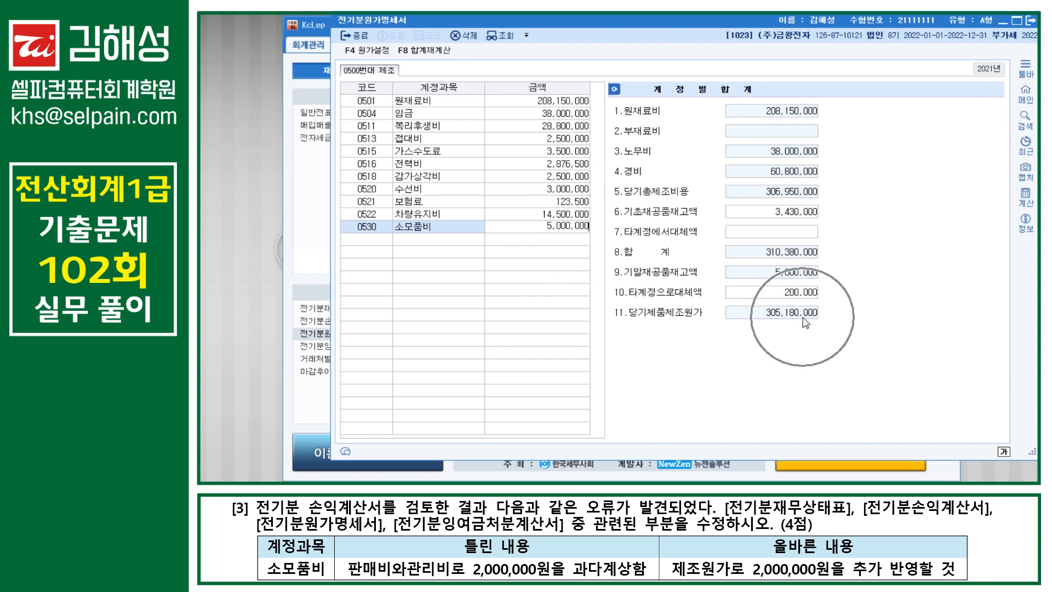
key("Return")
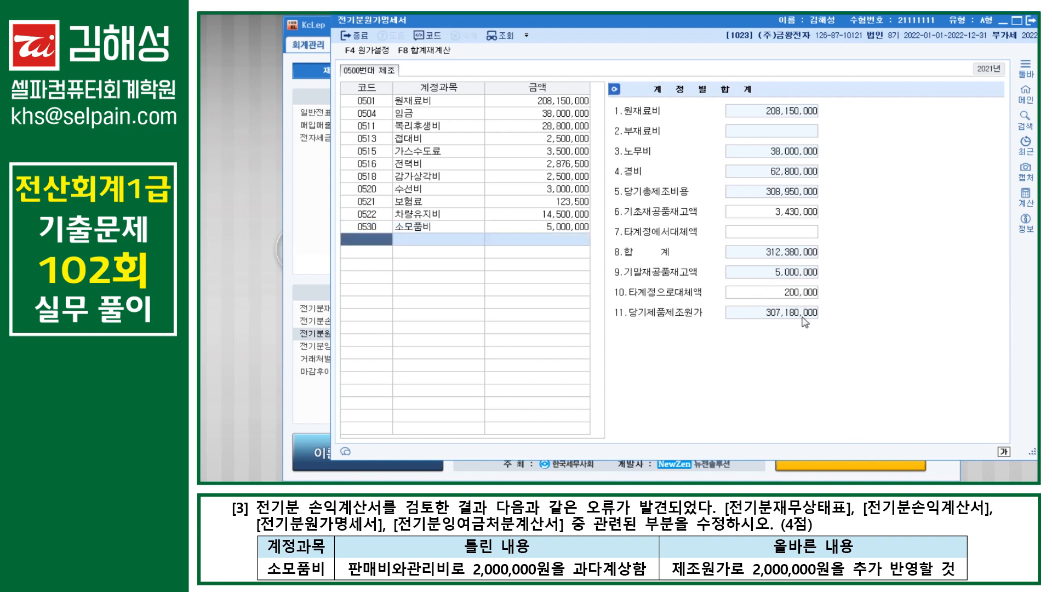
left_click(776, 324)
left_click_drag(621, 27, 832, 21)
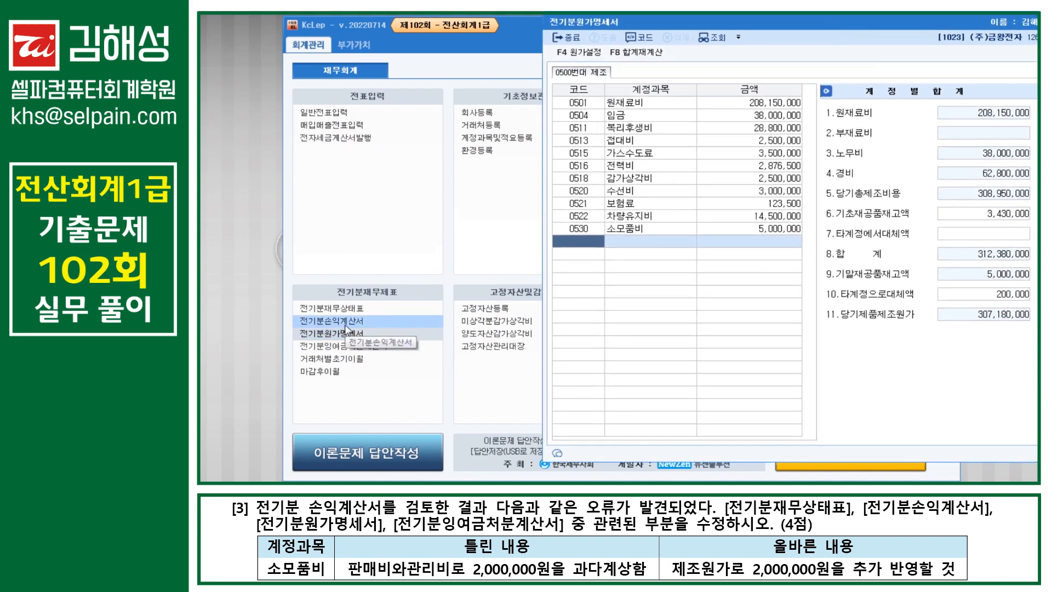
Step: Open 전기분손익계산서 through the ㅈㄱㅂ menu search
type("ㅈㄱㅂ")
key("Return")
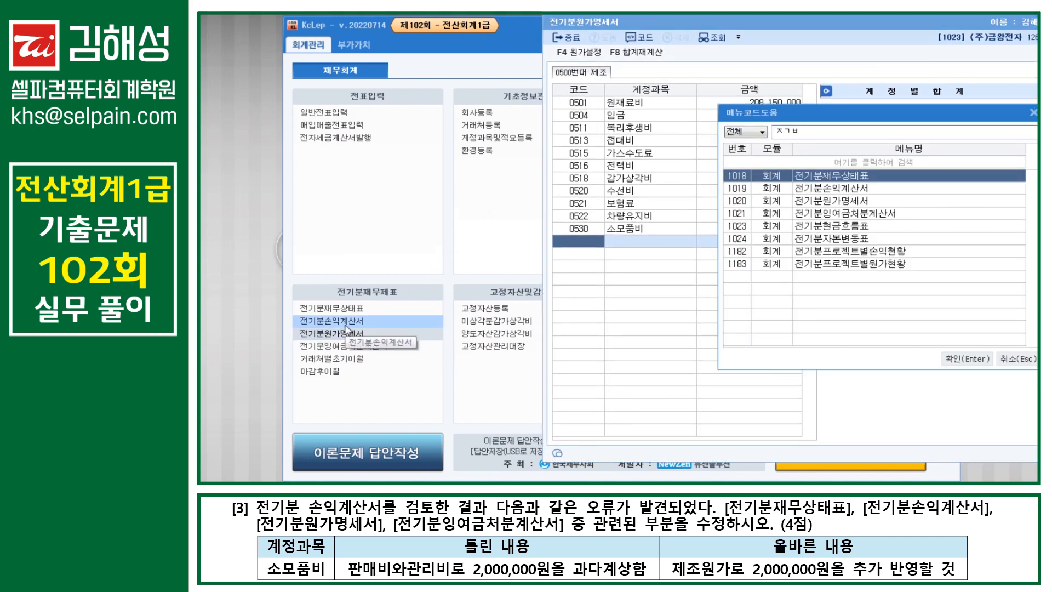
key("Down")
key("Return")
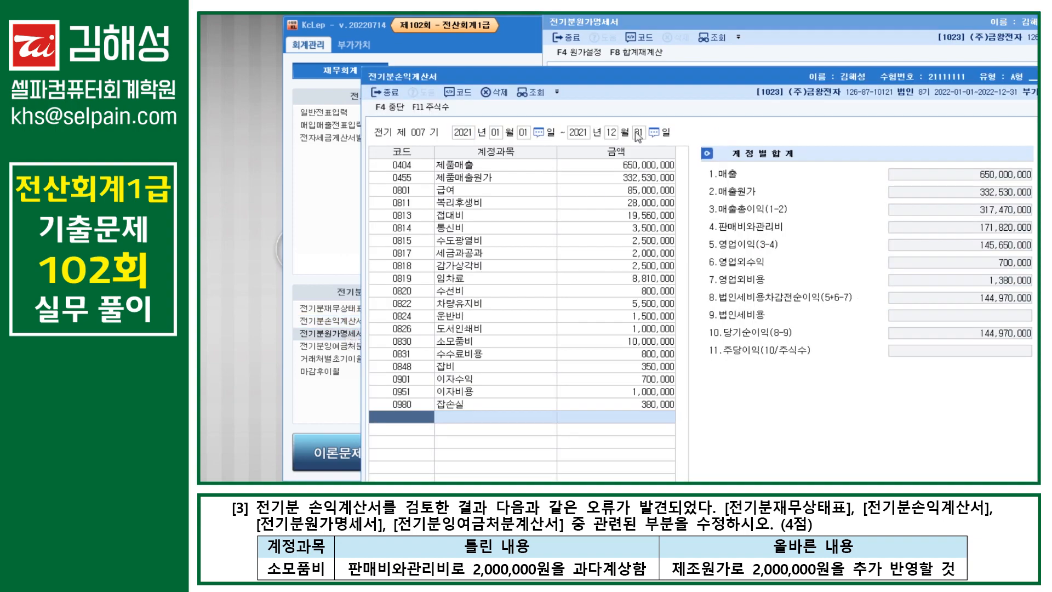
left_click_drag(740, 81, 592, 31)
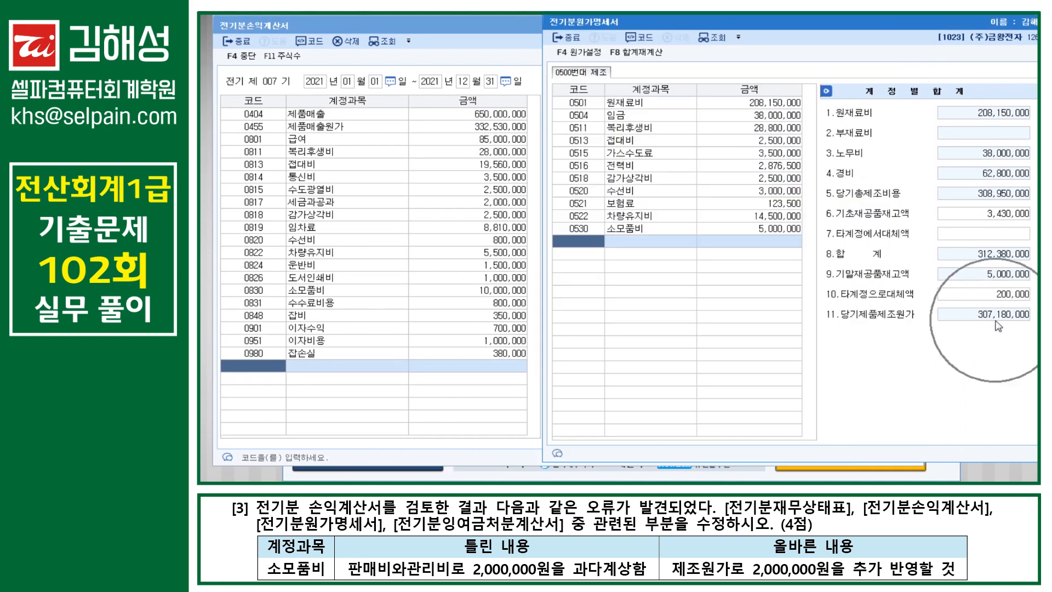
left_click(470, 36)
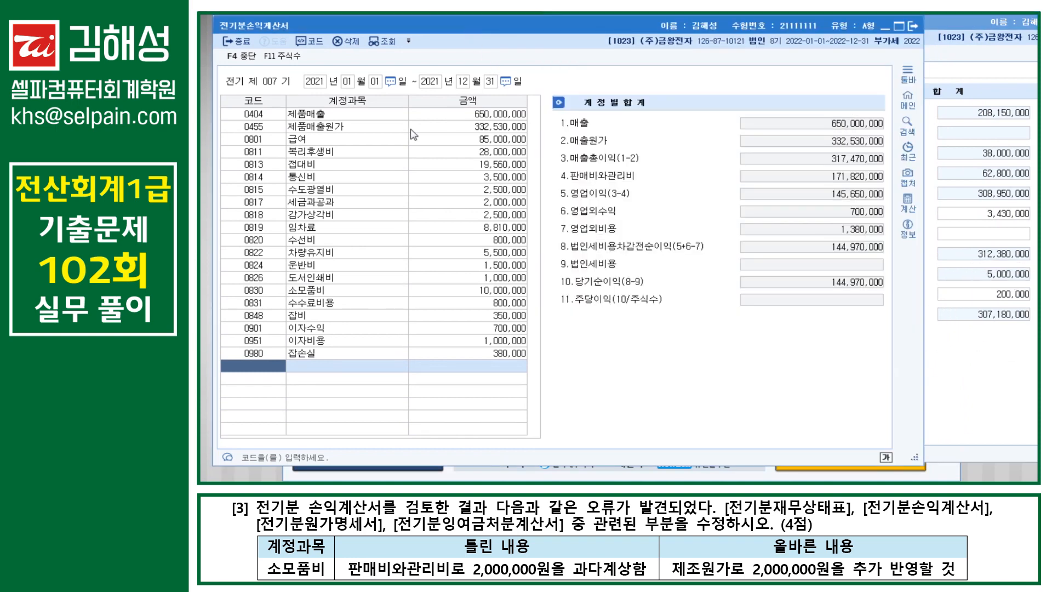
key("ctrl")
key("ctrl")
key("ctrl")
Step: Enter 당기제품제조원가 307,180,000 in the 0455 제품매출원가 breakdown, making it 334,530,000
left_click(489, 126)
left_click(641, 176)
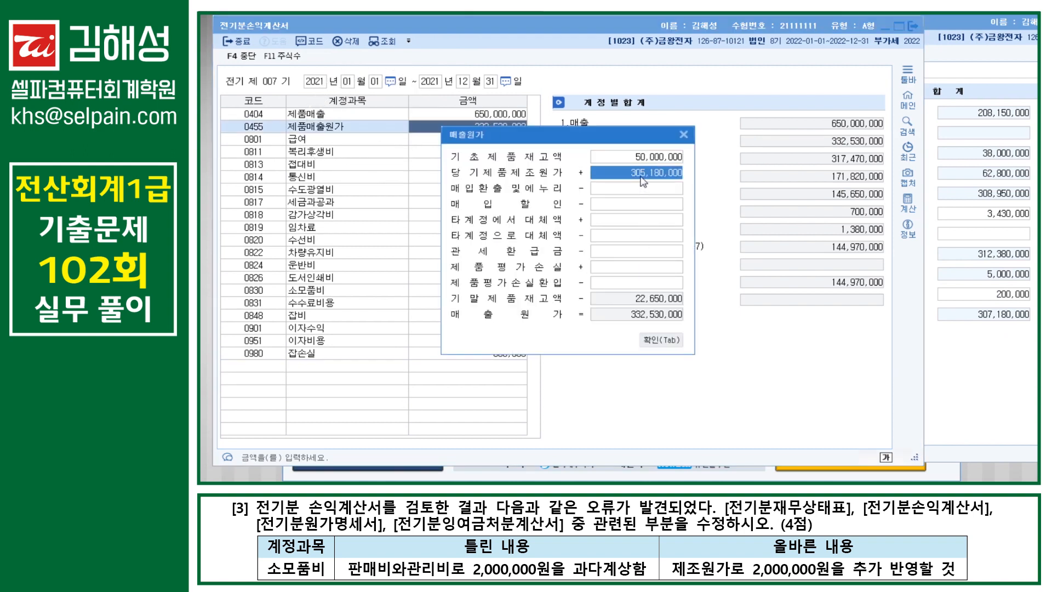
key("ctrl")
key("ctrl")
key("ctrl")
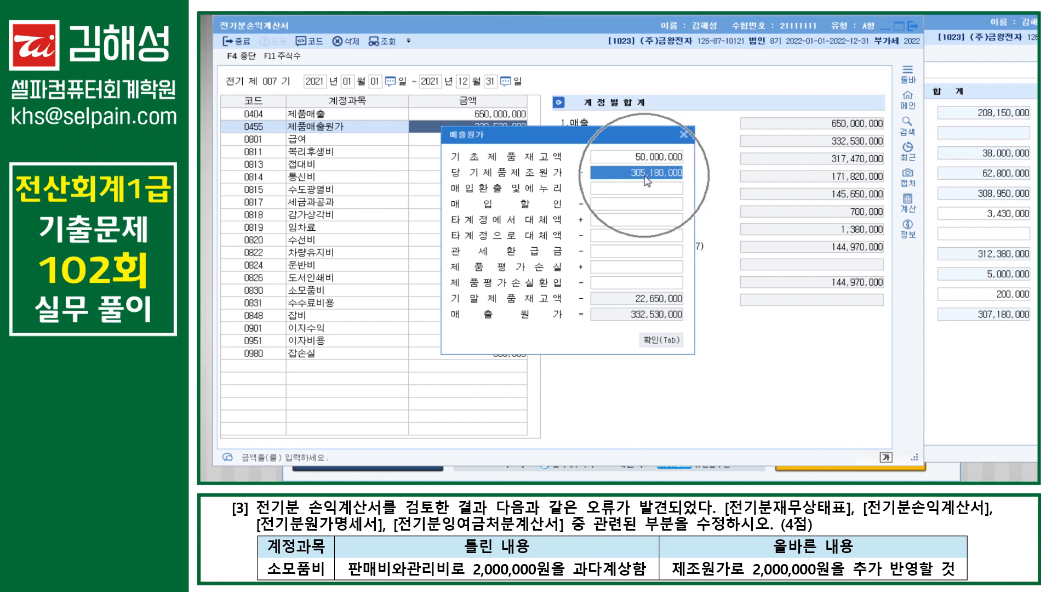
type("307,180,000")
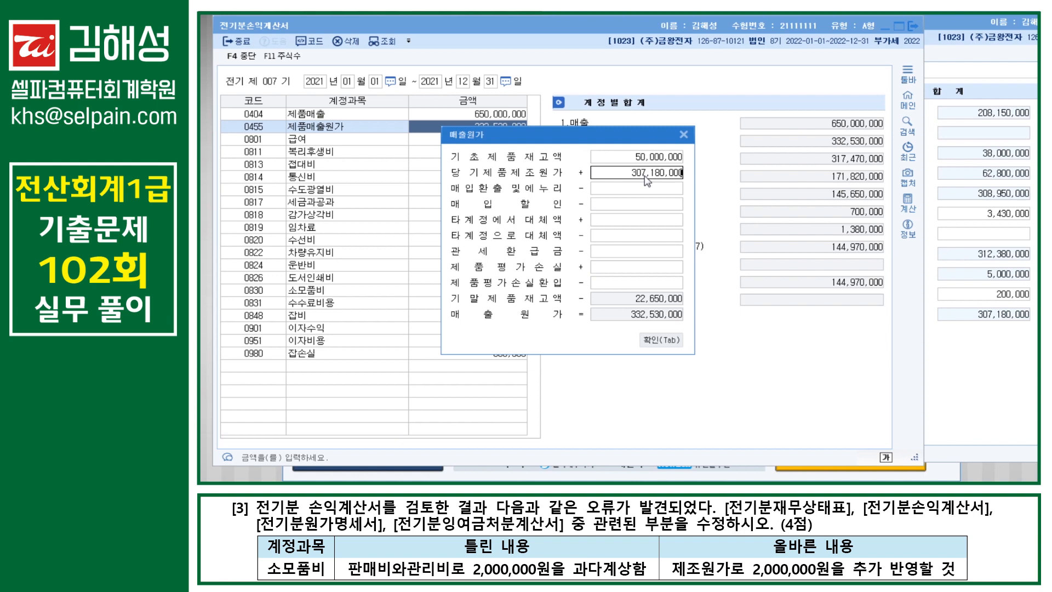
key("Return")
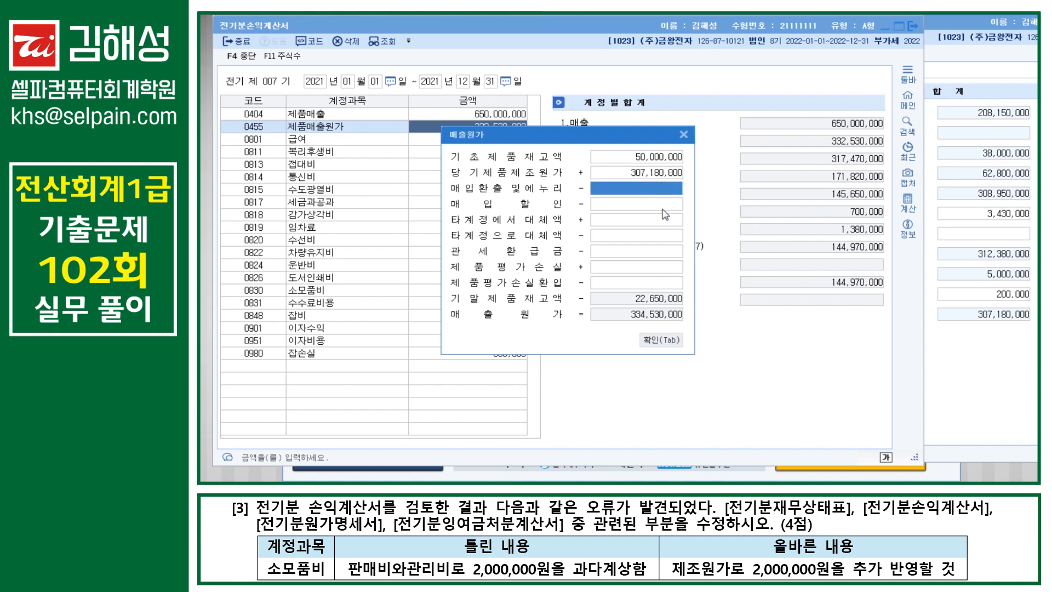
left_click(662, 346)
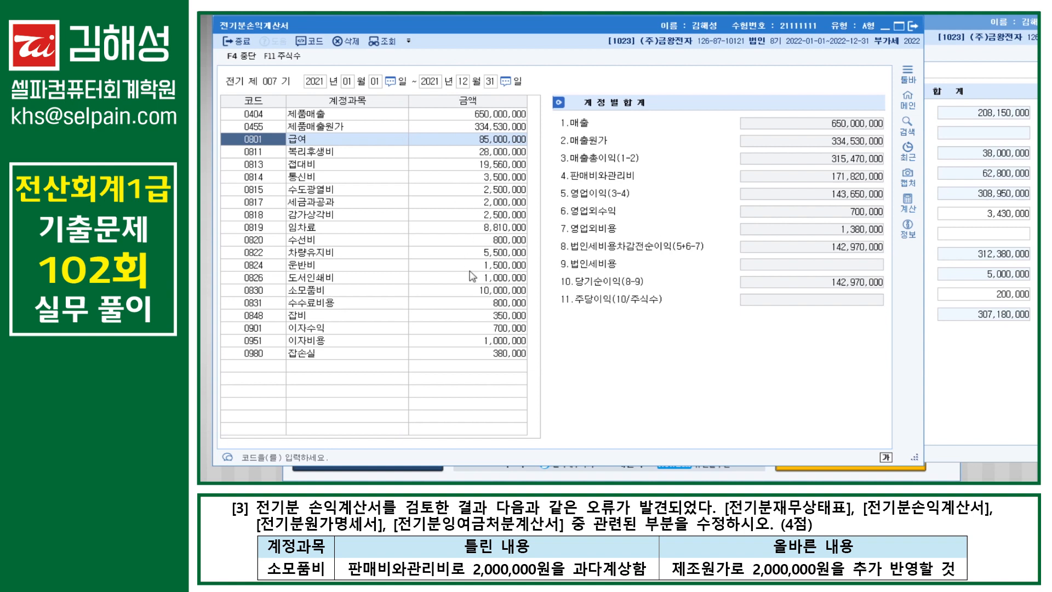
Step: Change 0830 소모품비 to 8,000,000, making 당기순이익 144,970,000
left_click(484, 294)
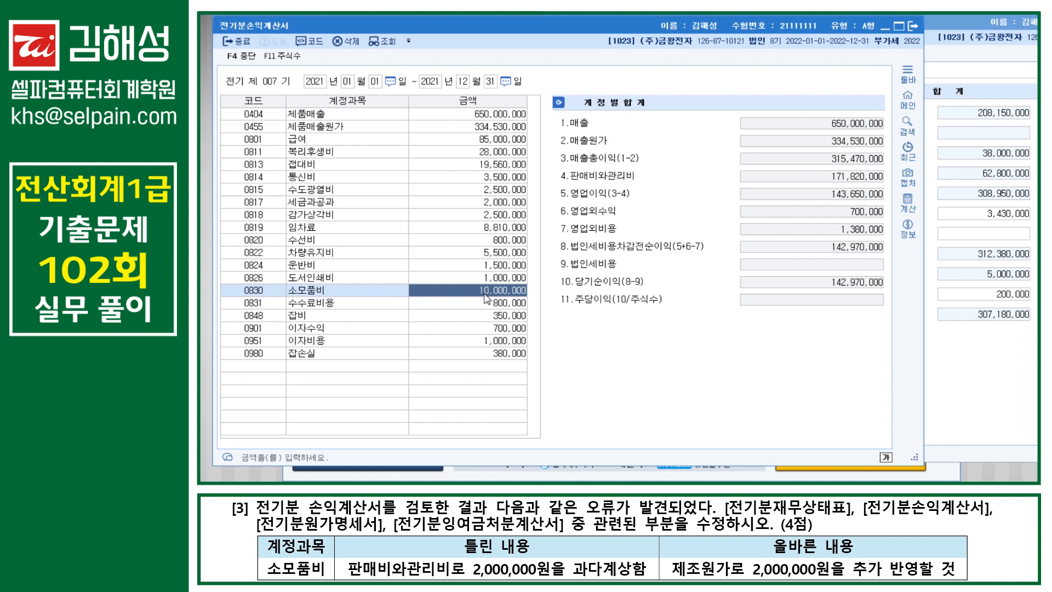
type("8000000")
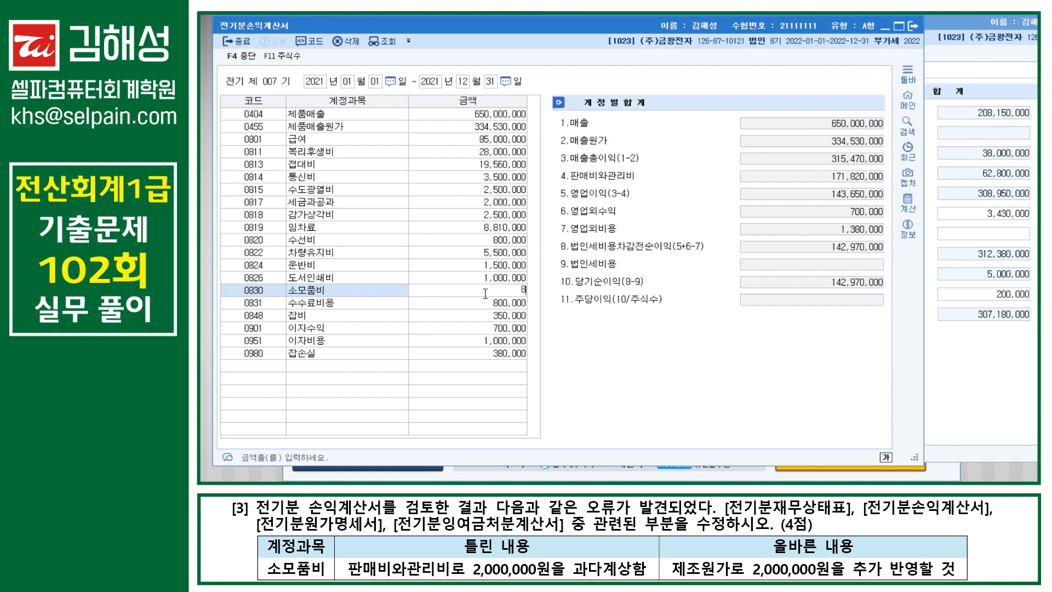
key("Return")
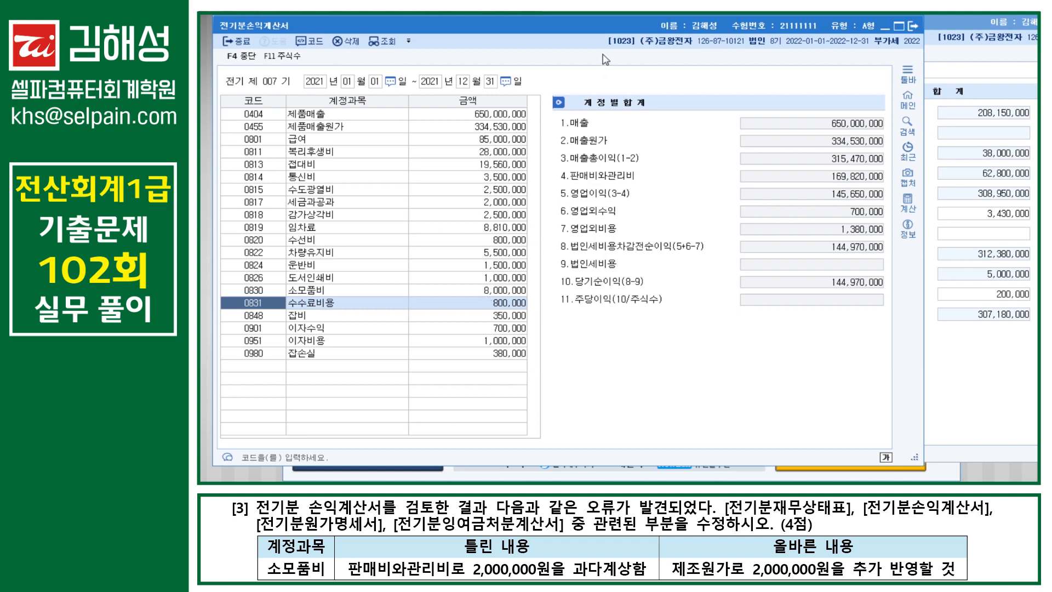
Step: Open 전기분잉여금처분계산서 via ㅈㄱㅂ search and check 미처분이익잉여금 158,387,000
left_click_drag(586, 32, 706, 30)
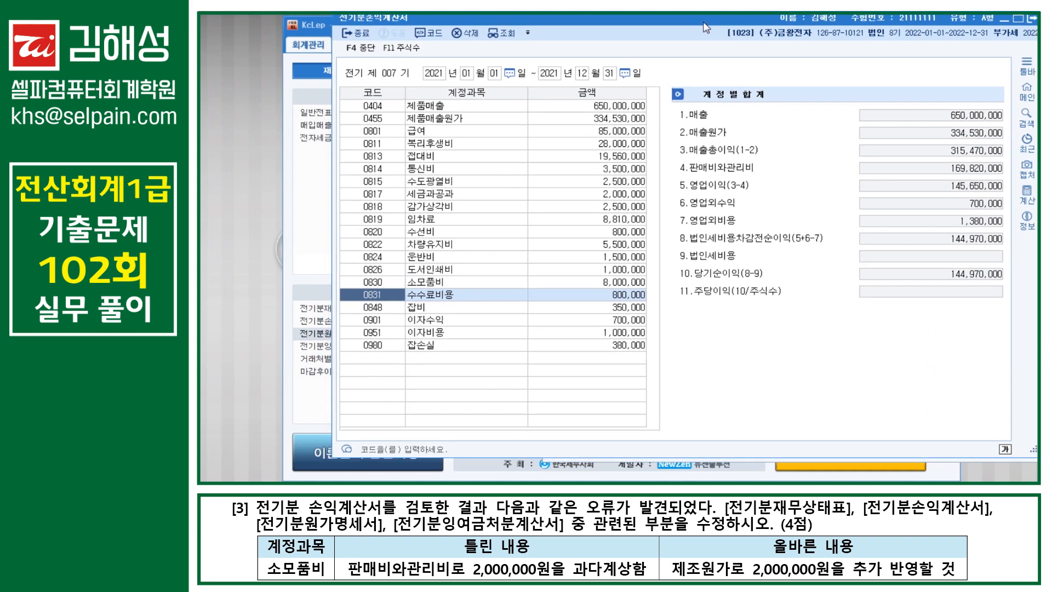
key("ctrl+f")
type("ㅇ")
key("BackSpace")
type("ㅈㄱㅂ")
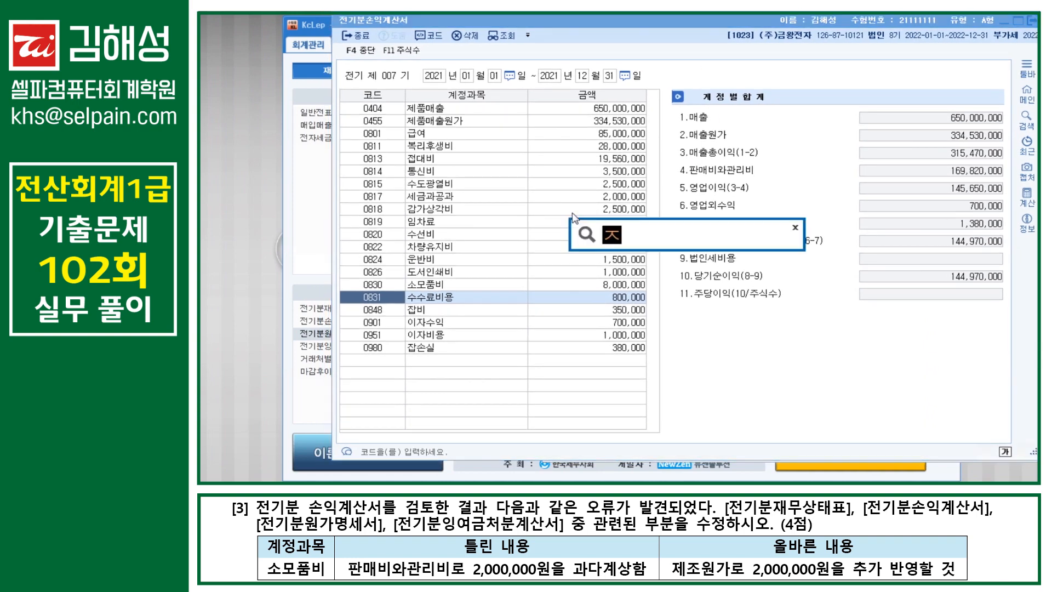
key("Return")
key("Down")
key("Down")
key("Down")
key("Return")
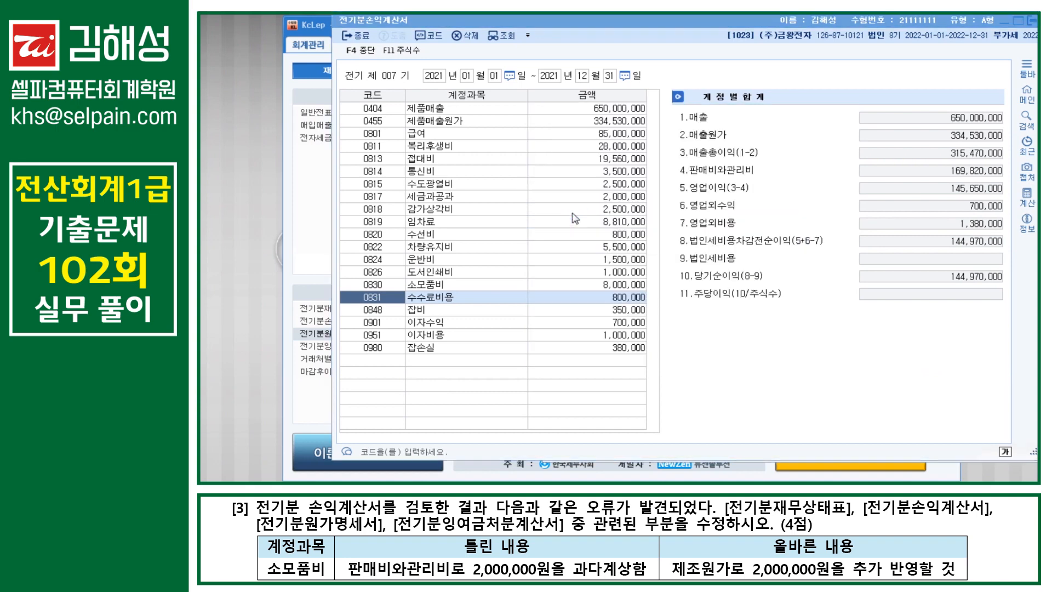
left_click(691, 220)
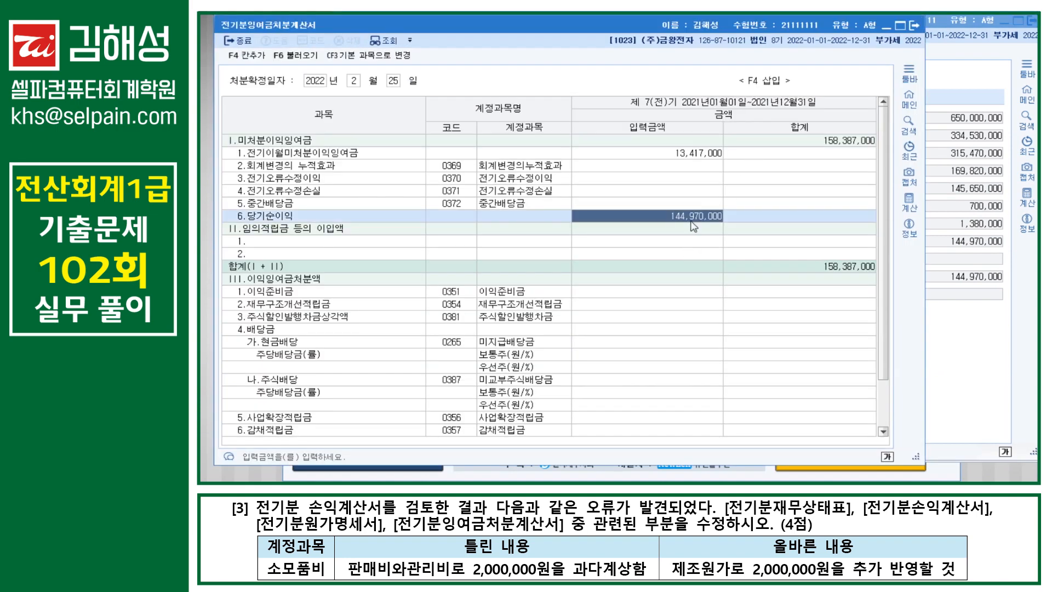
Step: Open 전기분재무상태표, verify 0375 이월이익잉여금 is 158,387,000, then close it
key("ctrl")
key("ctrl")
key("ctrl")
key("ctrl")
key("ctrl")
key("ctrl")
key("ctrl")
key("ctrl")
left_click_drag(586, 31, 708, 26)
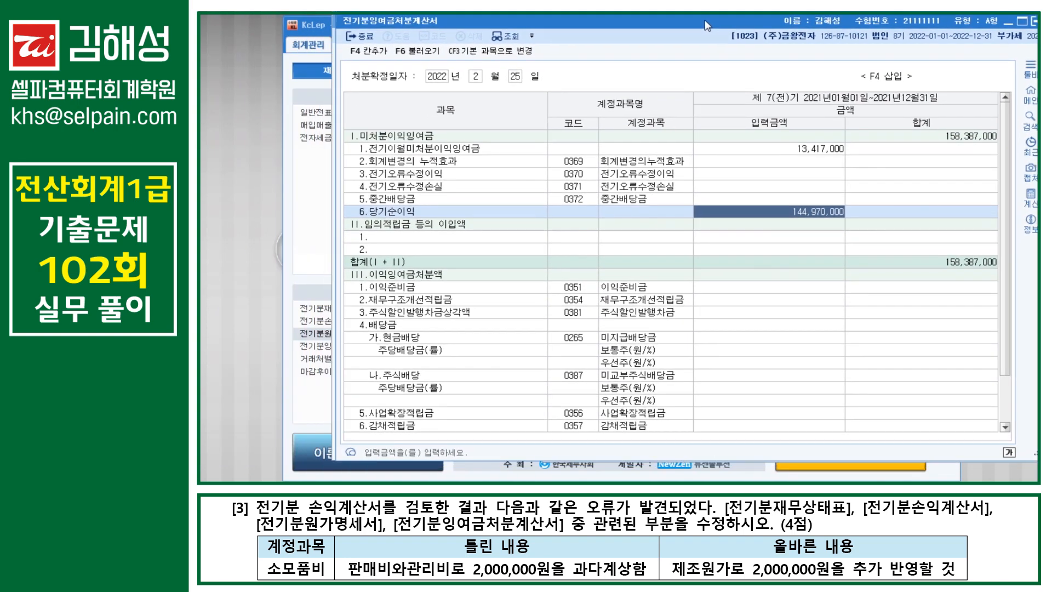
key("ctrl+Return")
type("ㅈㄱㅂ")
key("Return")
key("Return")
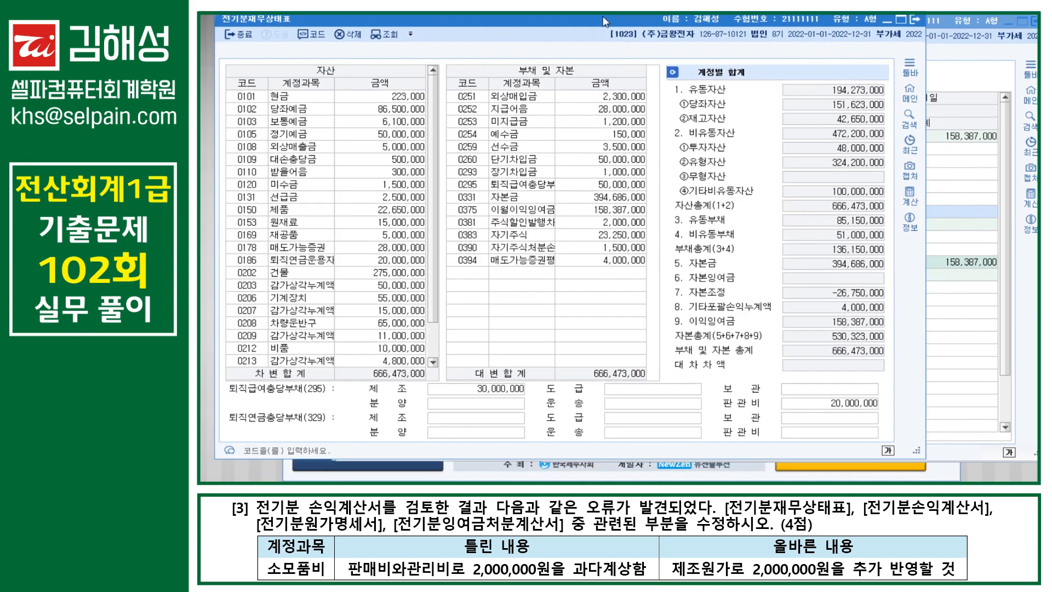
left_click(529, 213)
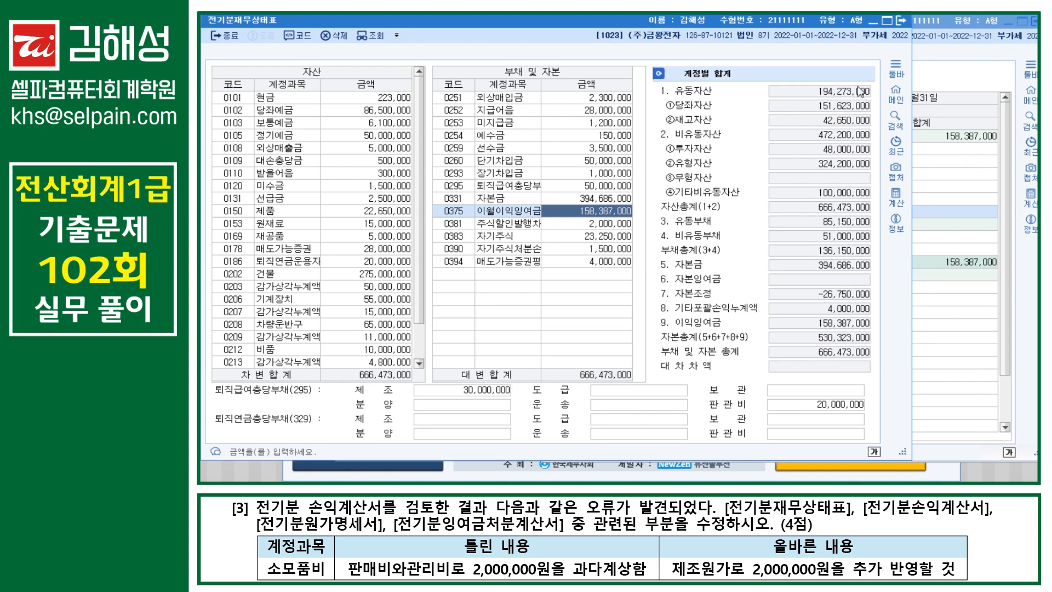
key("Escape")
key("Escape")
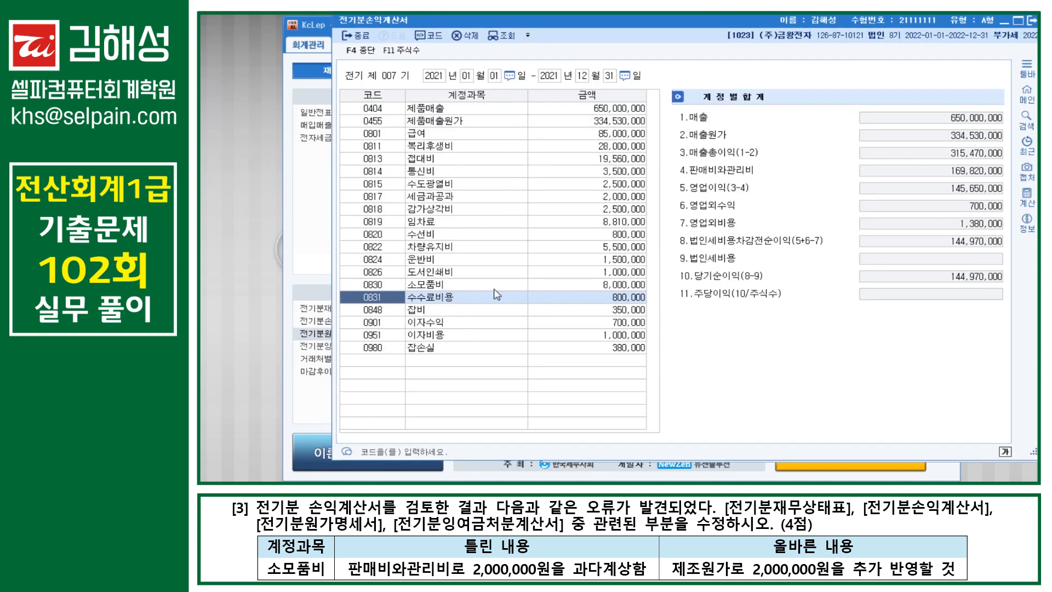
Step: Compare the income statement's 소모품비 with the prior-period cost of goods manufactured statement
left_click(585, 287)
key("ctrl")
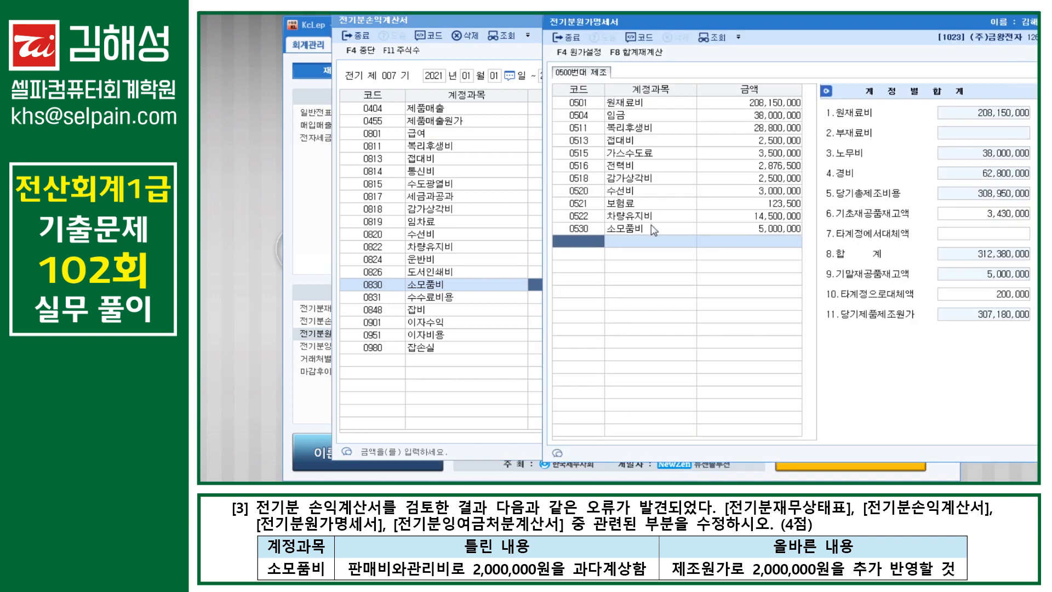
left_click(740, 234)
key("ctrl")
key("ctrl")
Step: Confirm the 307,180,000 product manufacturing cost in the 매출원가 breakdown and close the statements
key("ctrl")
key("ctrl")
key("ctrl")
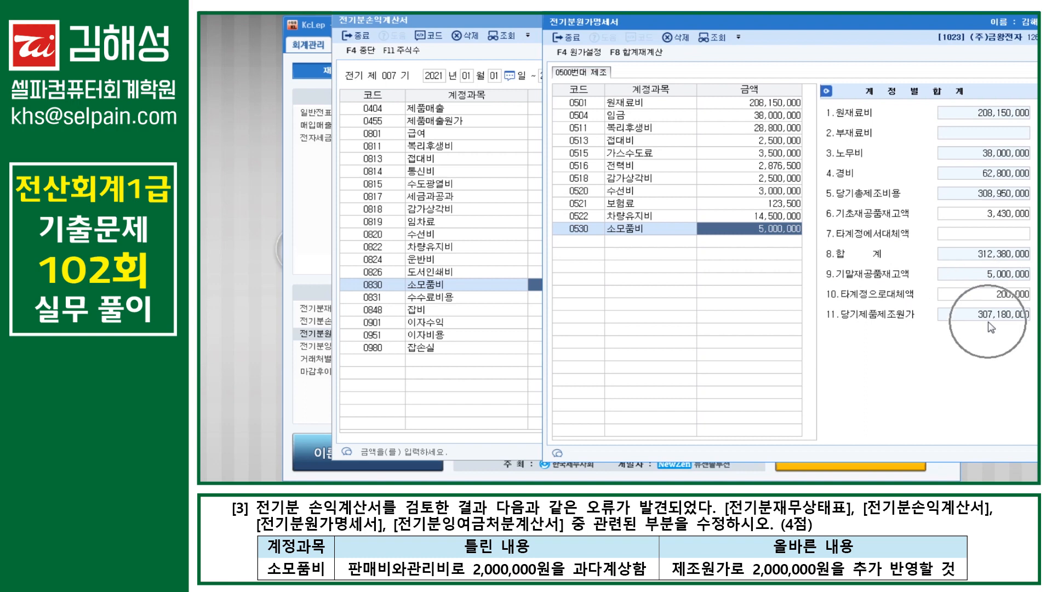
left_click(457, 122)
left_click(605, 123)
left_click(758, 167)
key("ctrl")
key("ctrl")
key("ctrl")
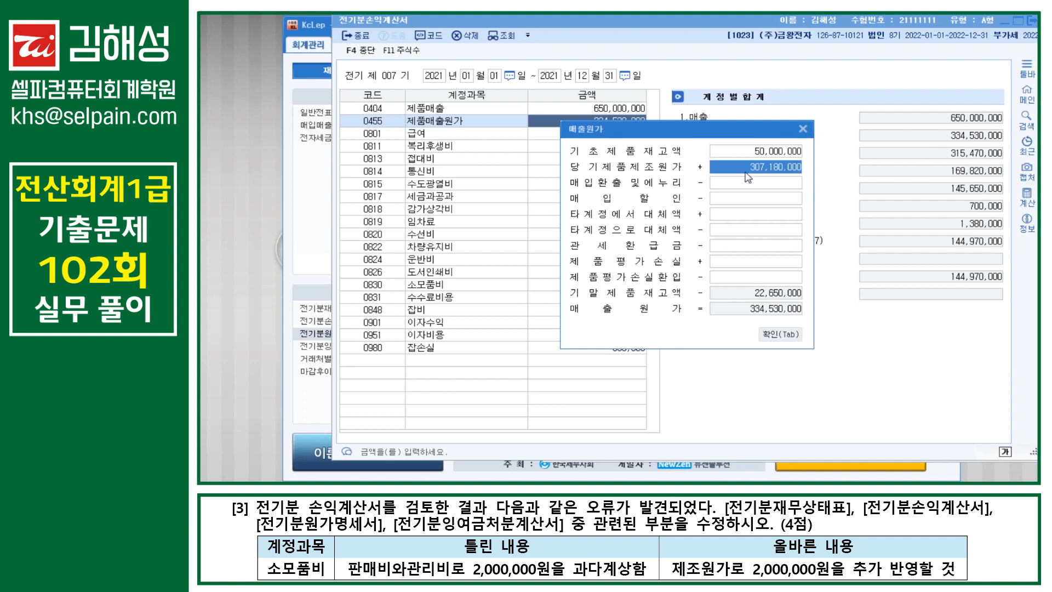
left_click(804, 130)
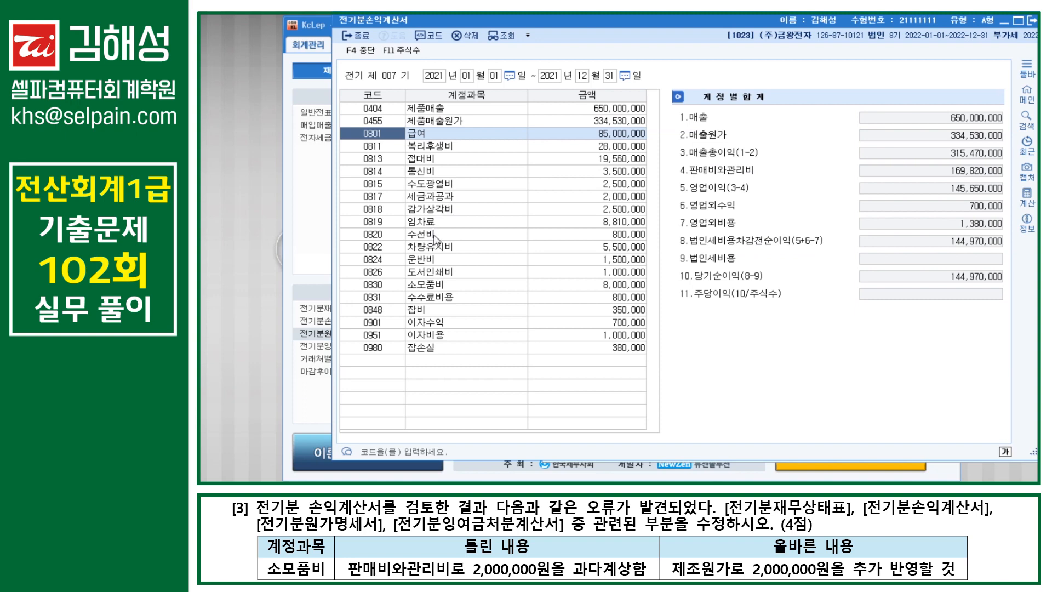
key("Escape")
key("Escape")
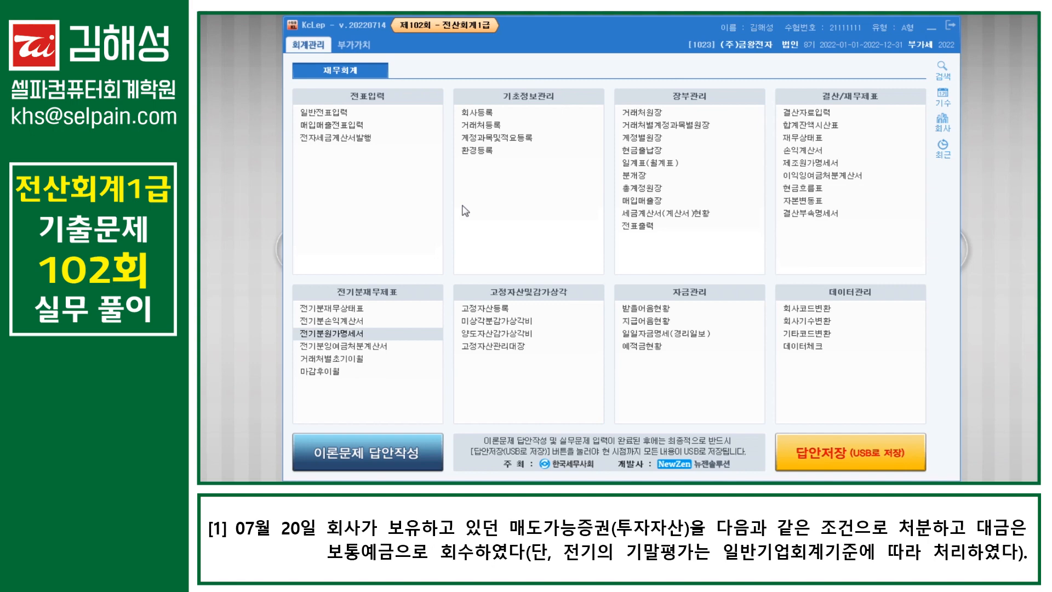
Step: Open 일반전표입력 via menu search ㅇㅂ and date the entry July 20
key("ctrl+Return")
type("ㅇㅂ")
key("Return")
key("Return")
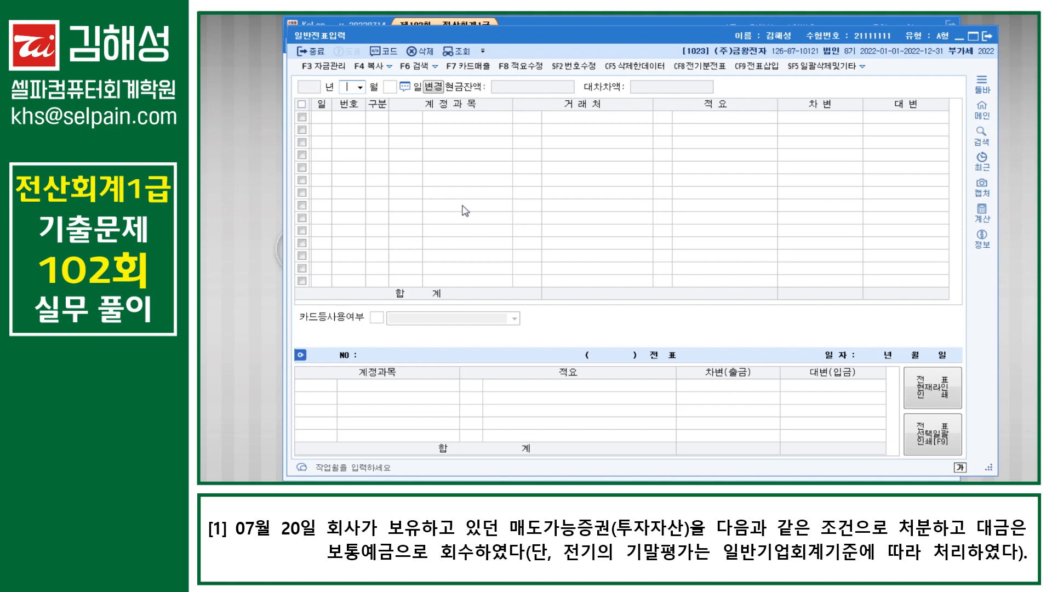
type("07")
key("Return")
type("20")
key("Return")
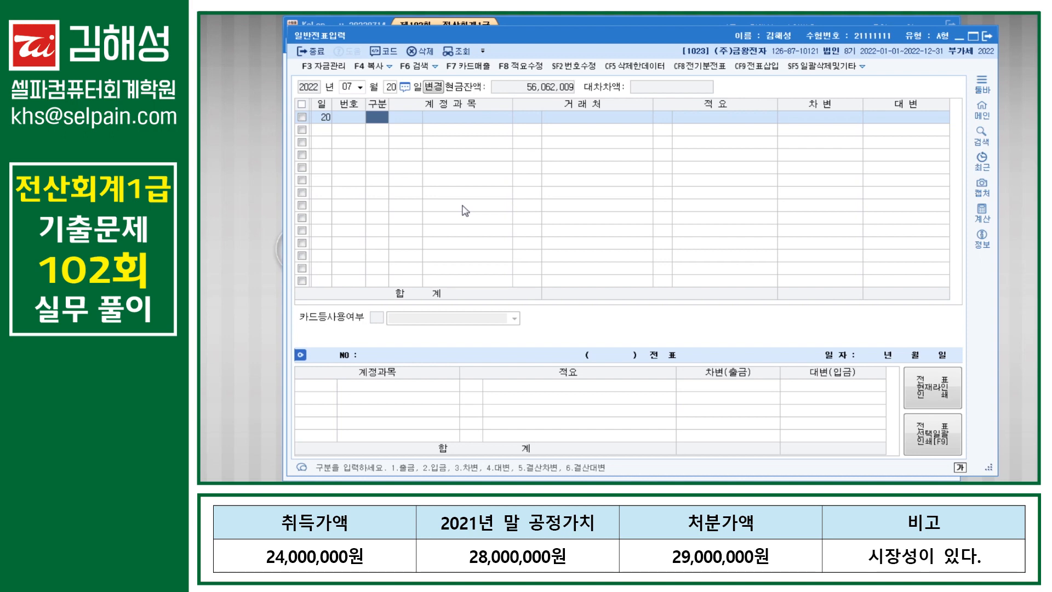
Step: Start a credit line, look up 매도 accounts, and search menus for 계정과목및적요등록
type("4")
key("Return")
type("매도")
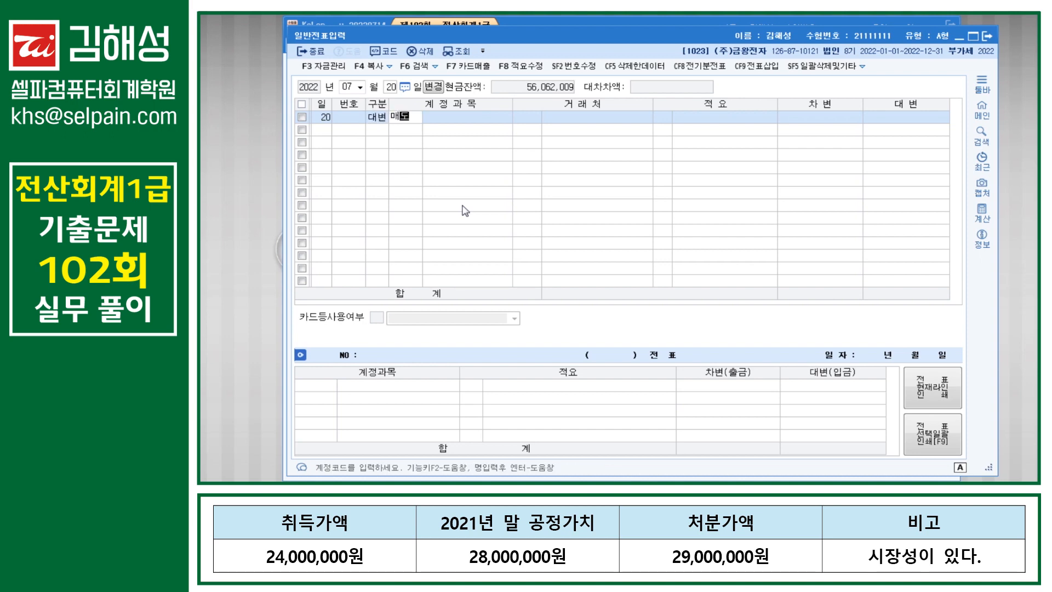
key("Return")
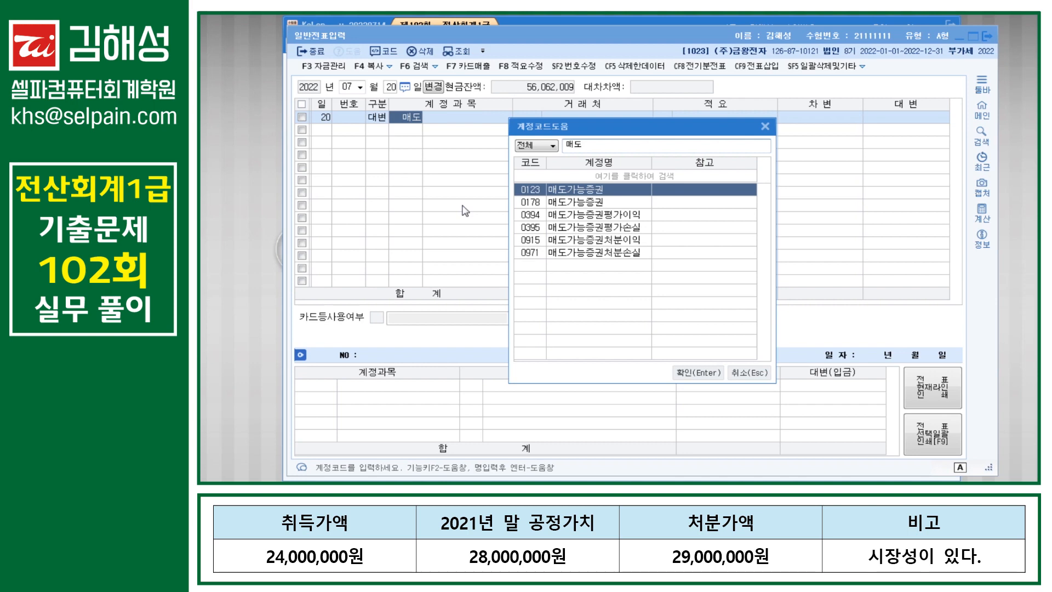
key("Down")
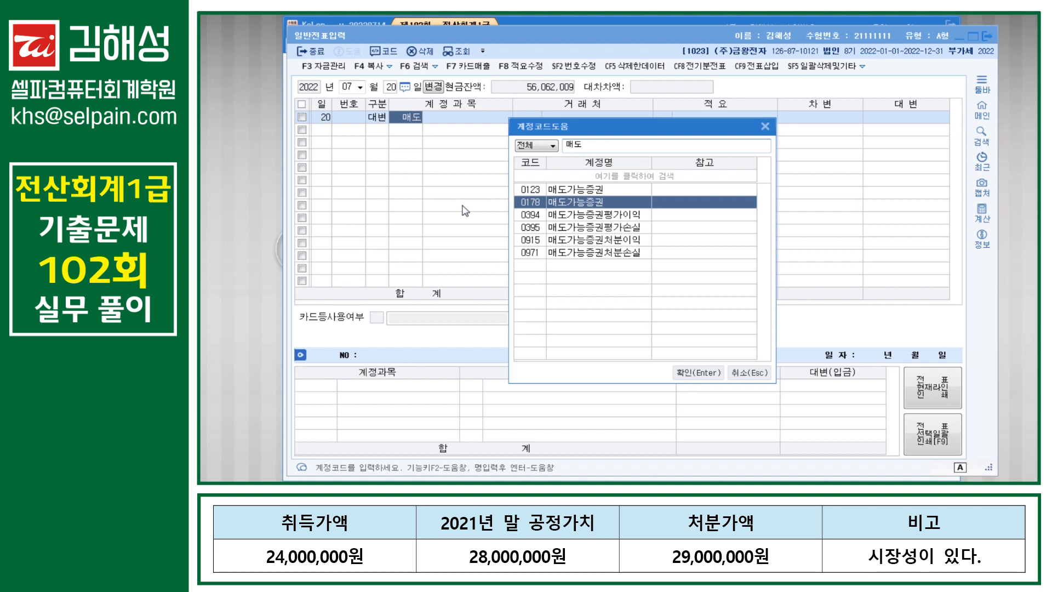
key("Escape")
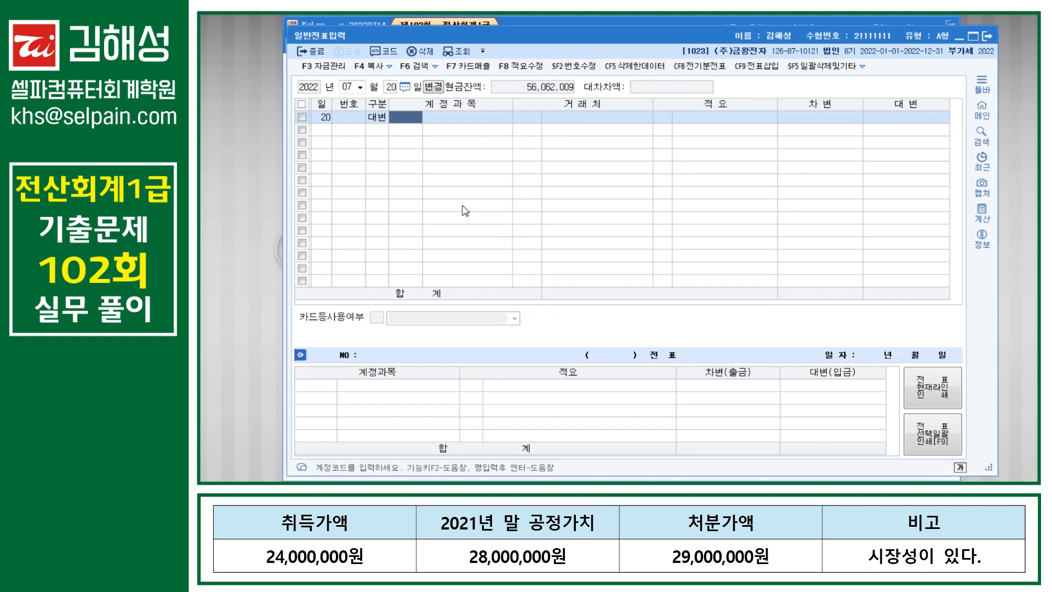
type("ㄱㅈㄱ")
key("Return")
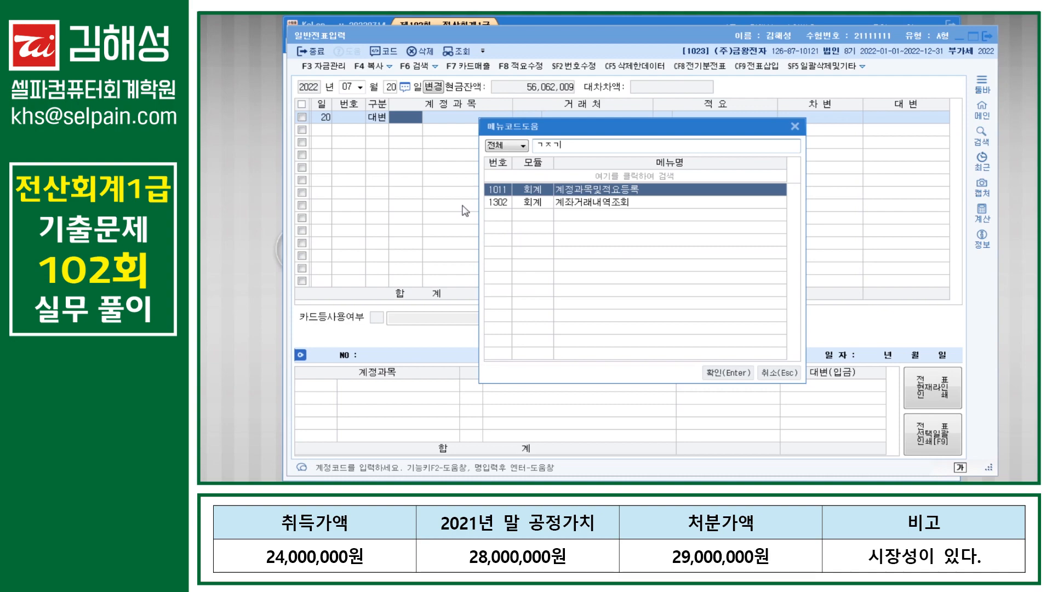
Step: Open 계정과목및적요등록 and inspect current-asset account 0123 매도가능증권
key("Return")
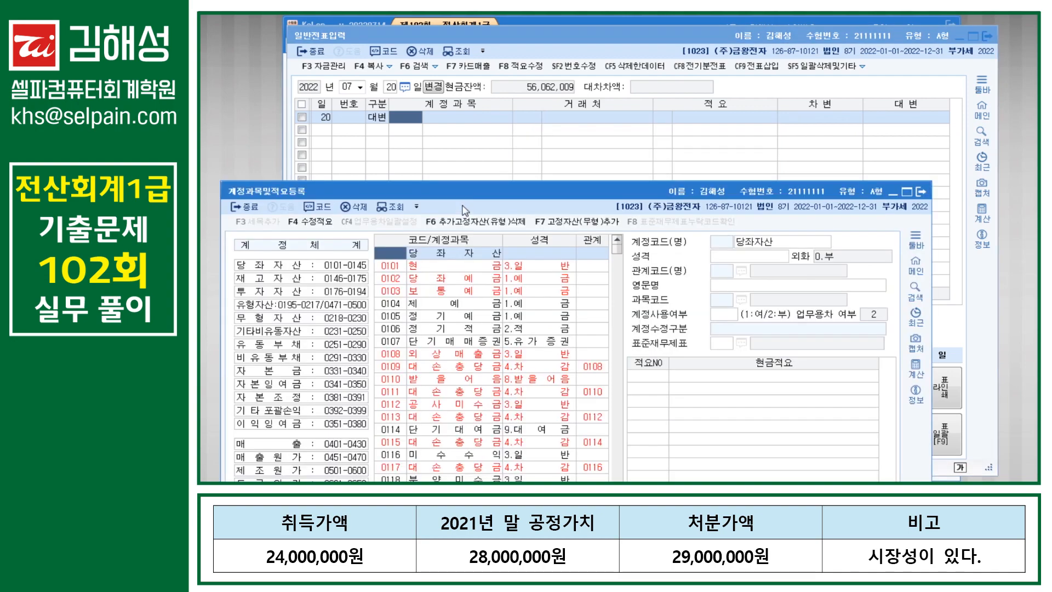
left_click_drag(478, 196, 504, 56)
left_click(481, 115)
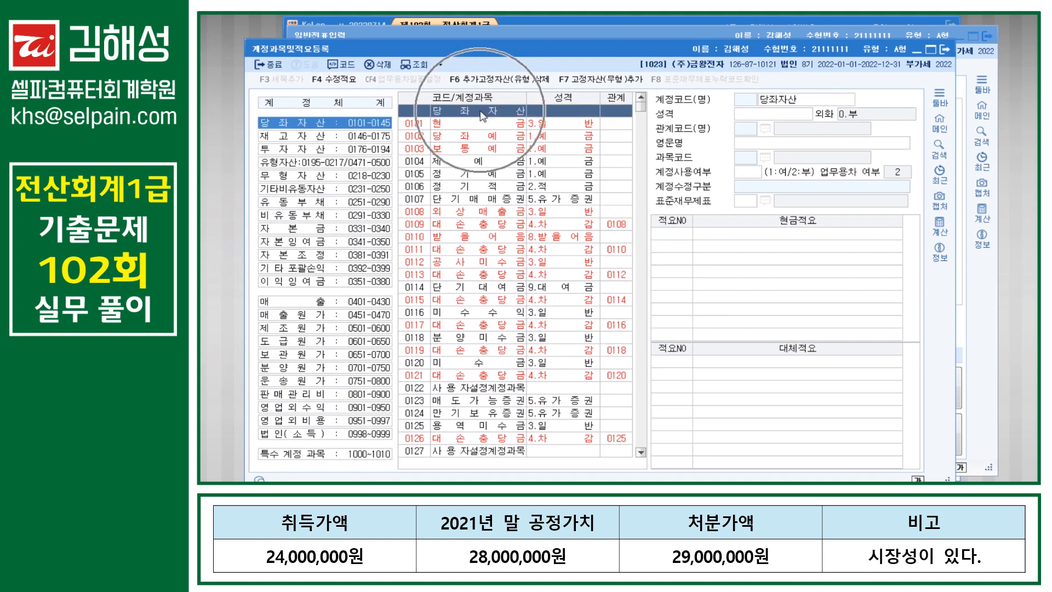
left_click(458, 405)
left_click(415, 406)
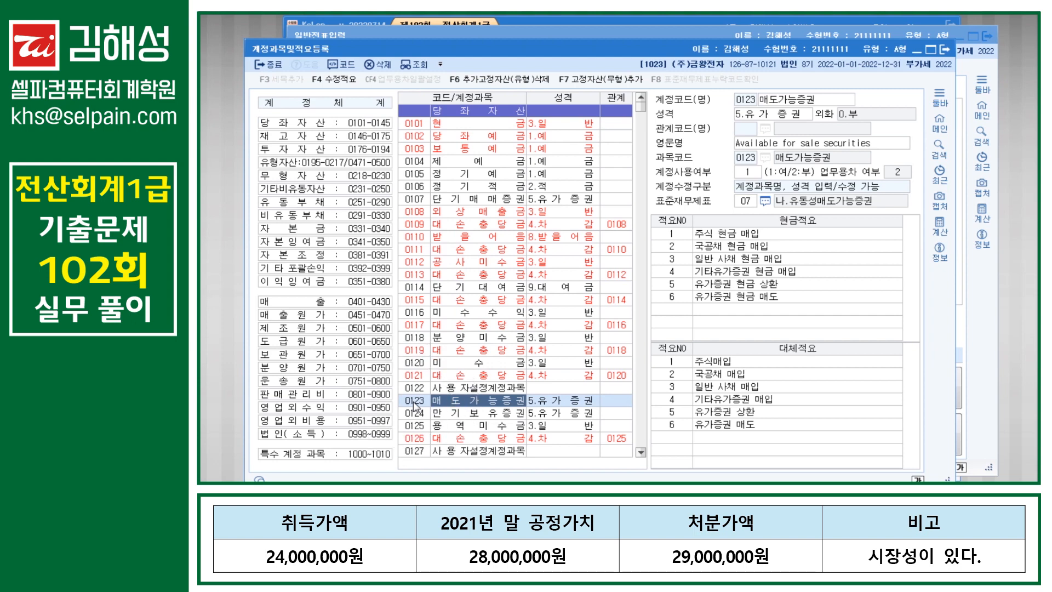
Step: Inspect investment account 0178 매도가능증권, then close the registry back to the journal
left_click(315, 151)
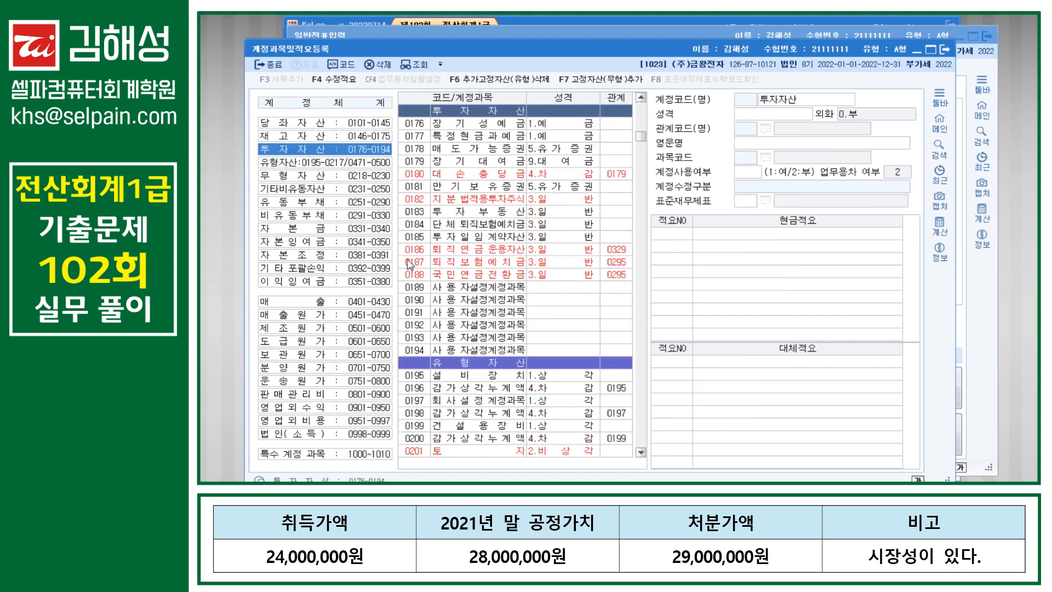
left_click(482, 159)
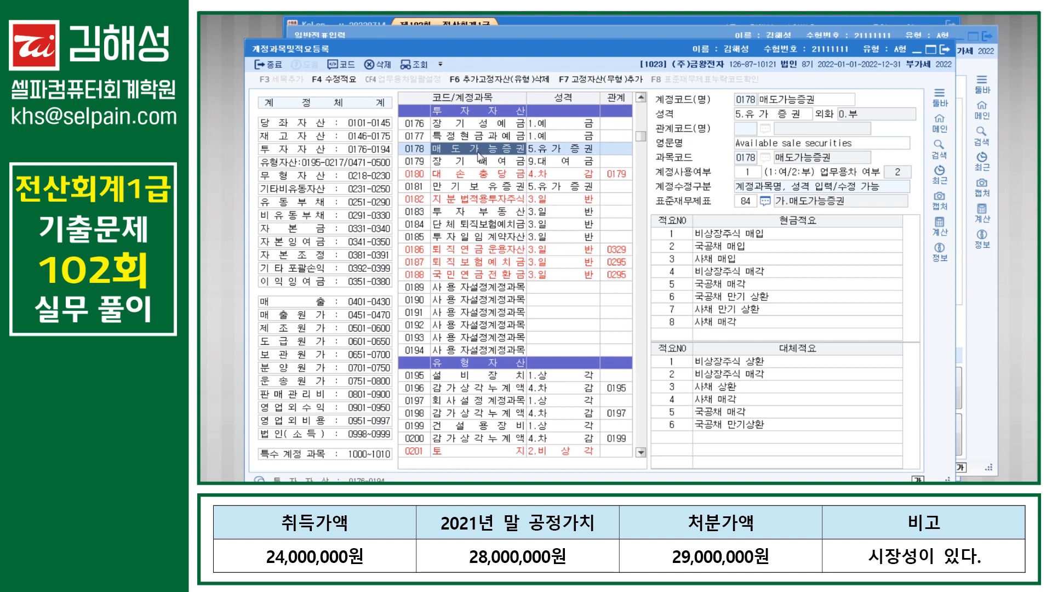
left_click(415, 153)
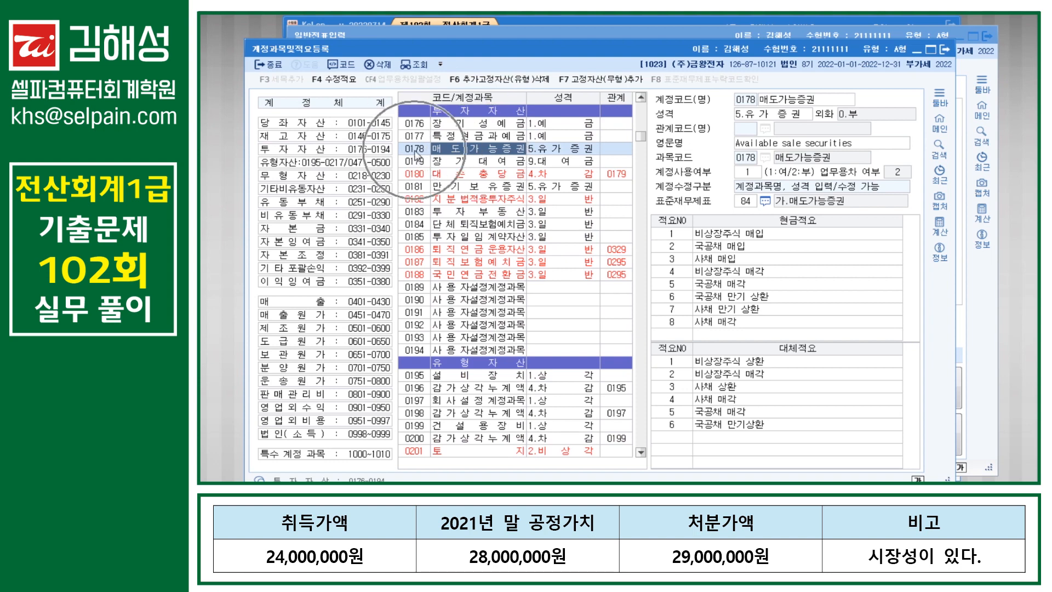
left_click(416, 152)
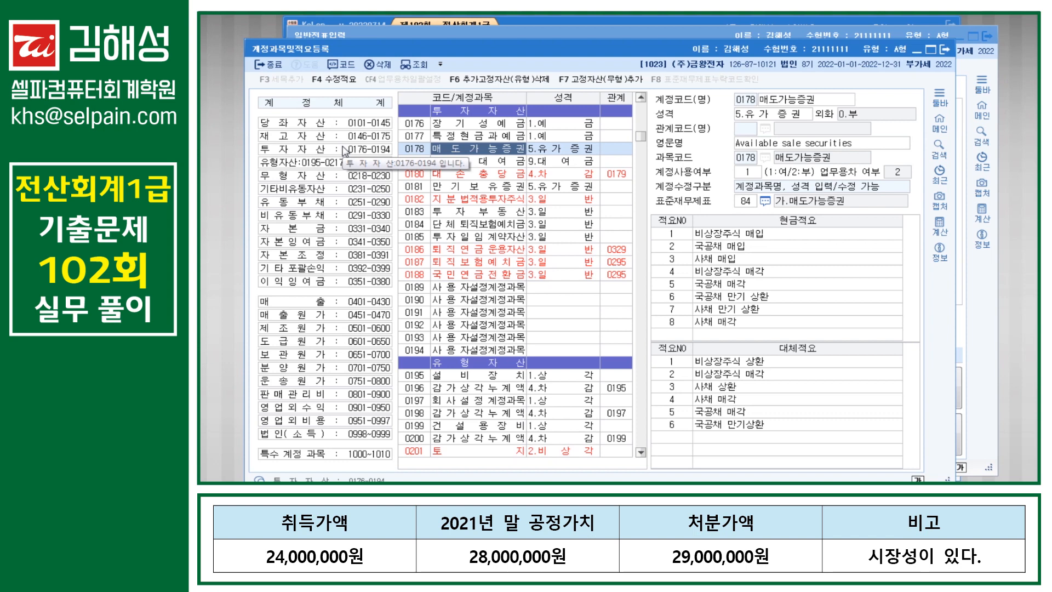
key("Escape")
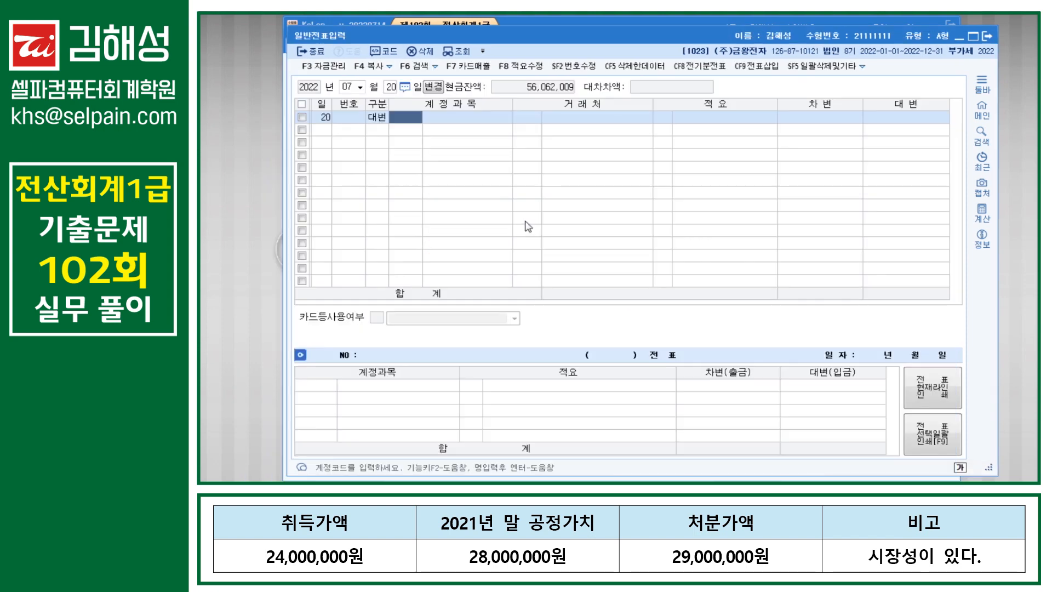
Step: Credit 0178 매도가능증권 for 28,000,000
type("매도")
key("Return")
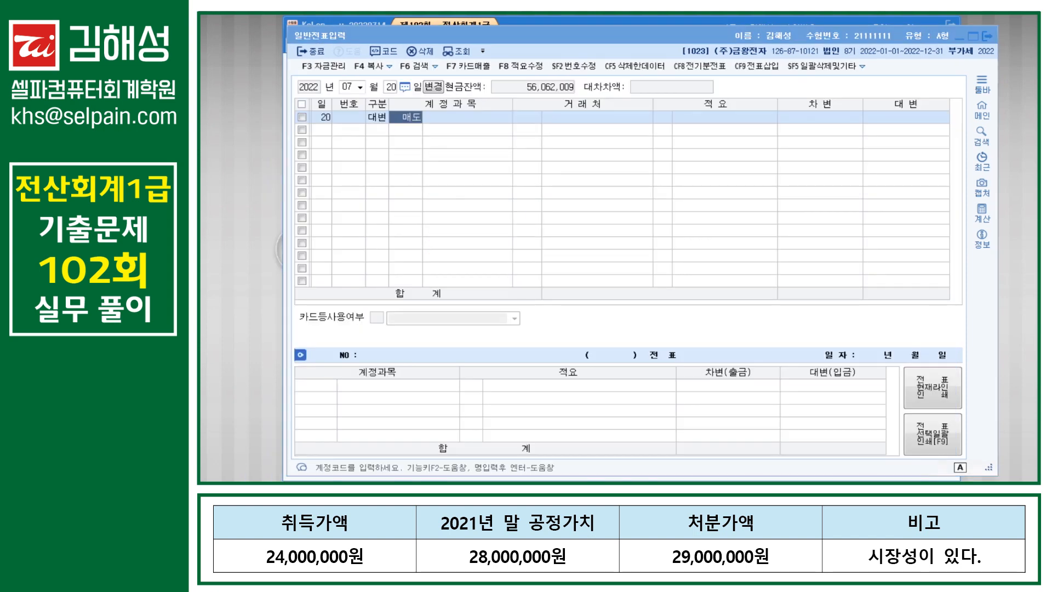
key("Down")
key("Return")
key("Return")
key("Return")
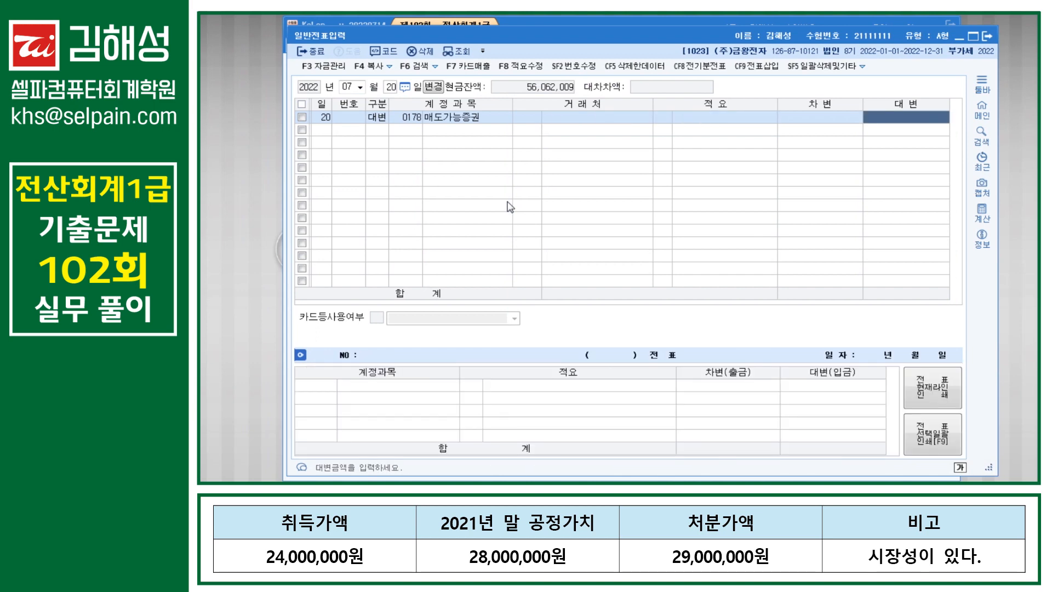
type("28000000")
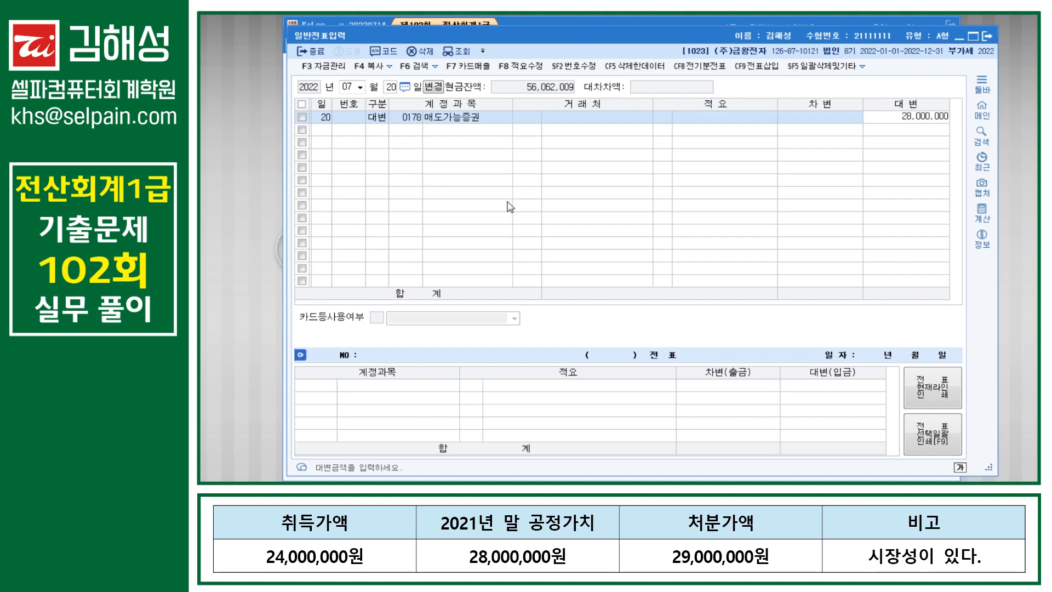
key("Return")
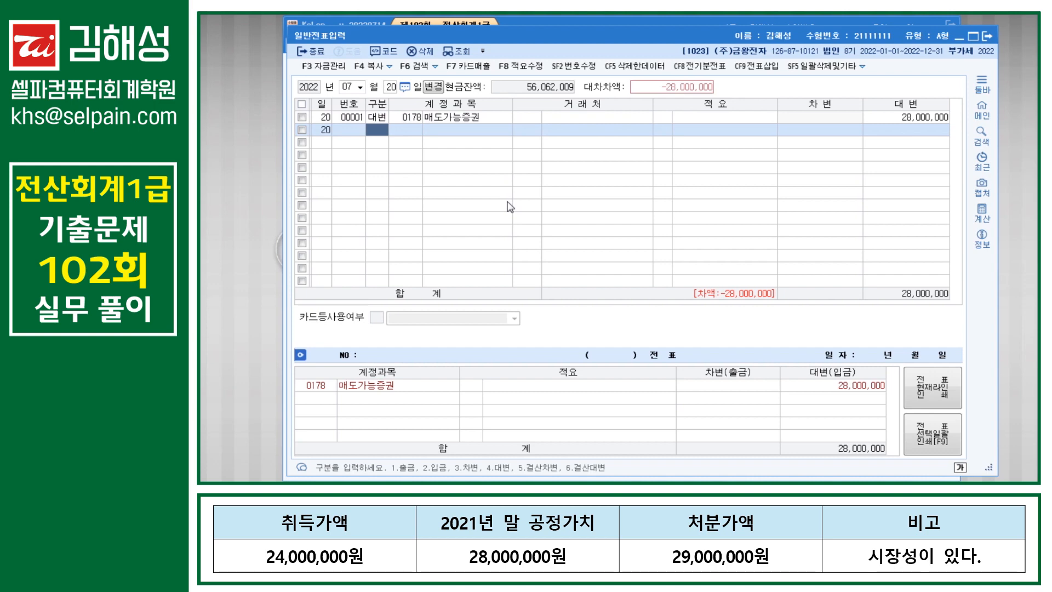
Step: Debit 0103 보통예금 for 29,000,000
type("3")
key("Return")
type("103")
key("Return")
key("Return")
key("Return")
key("Return")
key("Return")
type("29000000")
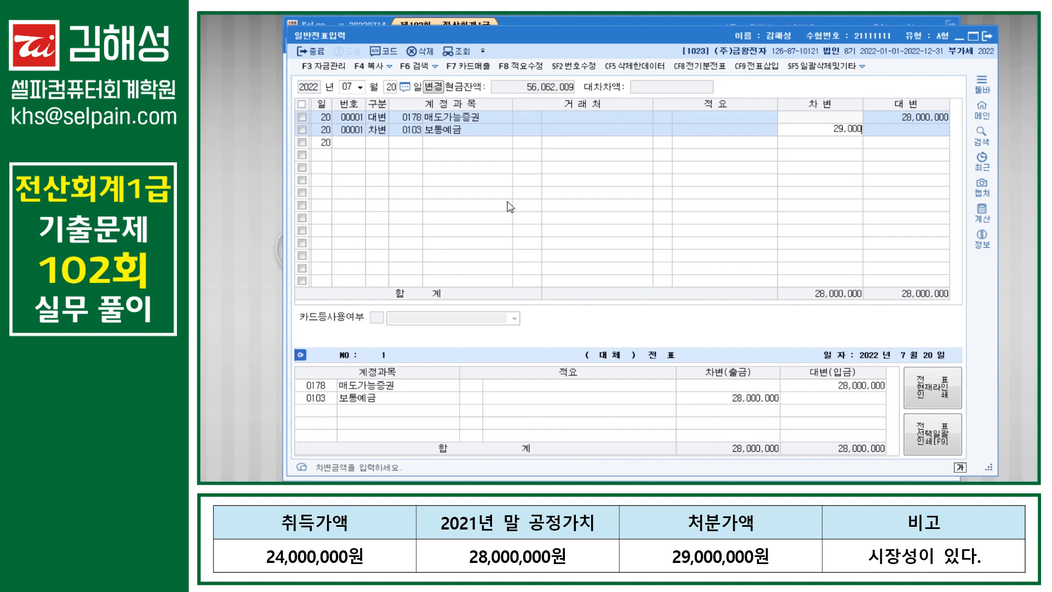
key("Return")
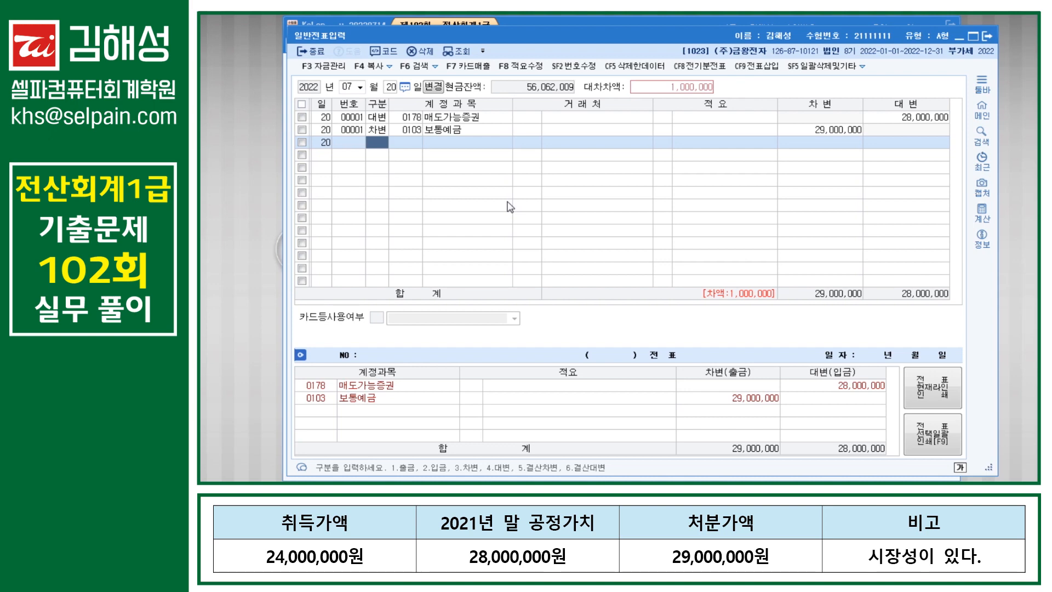
Step: Debit 0394 매도가능증권평가이익 for 4,000,000
type("3")
key("Return")
type("매도")
key("Return")
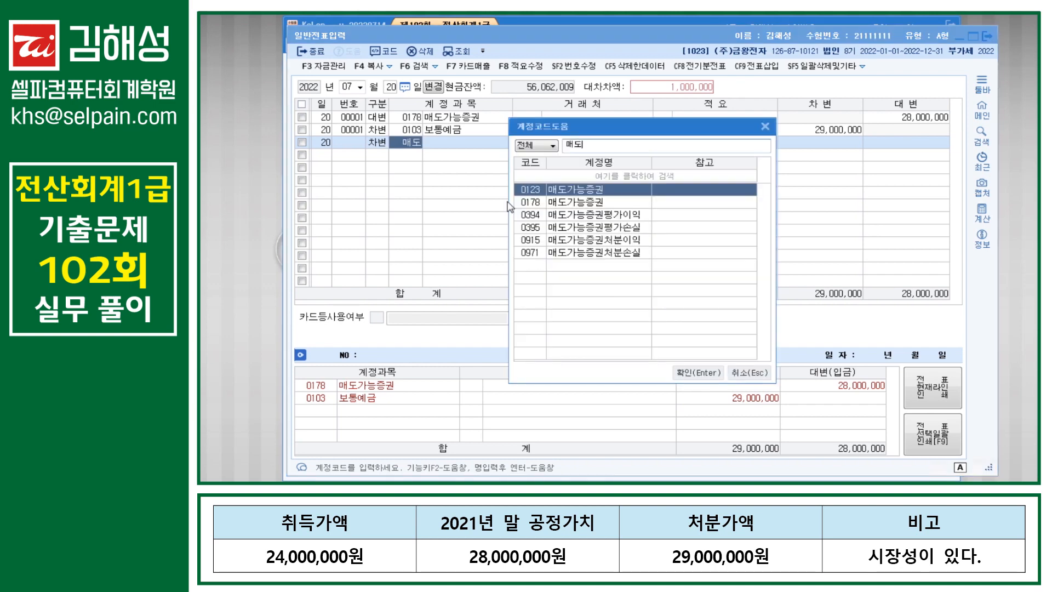
key("Down")
key("Down")
key("Return")
key("Return")
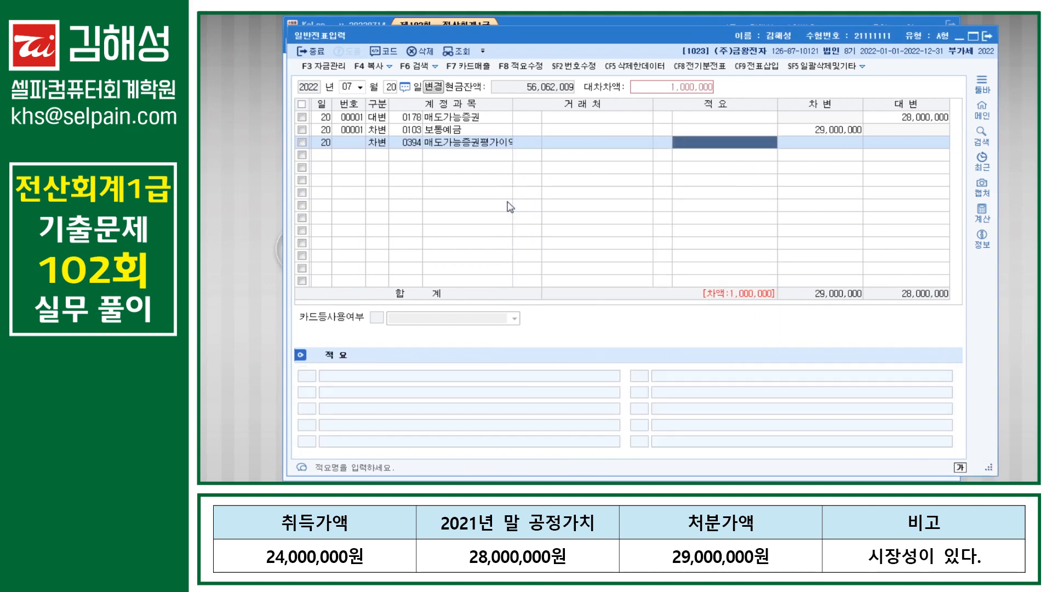
key("Return")
type("4,000,000")
key("Return")
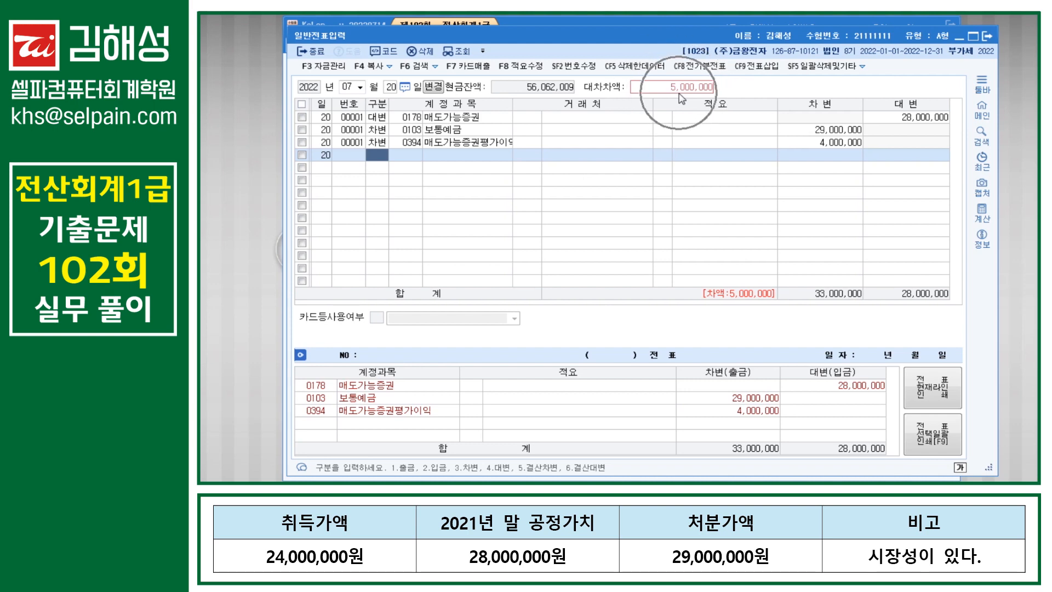
Step: Credit 0915 매도가능증권처분이익 for 5,000,000, balancing the voucher at 33,000,000
type("4")
key("Return")
type("매도")
key("Return")
key("Down")
key("Down")
key("Down")
key("Down")
key("Return")
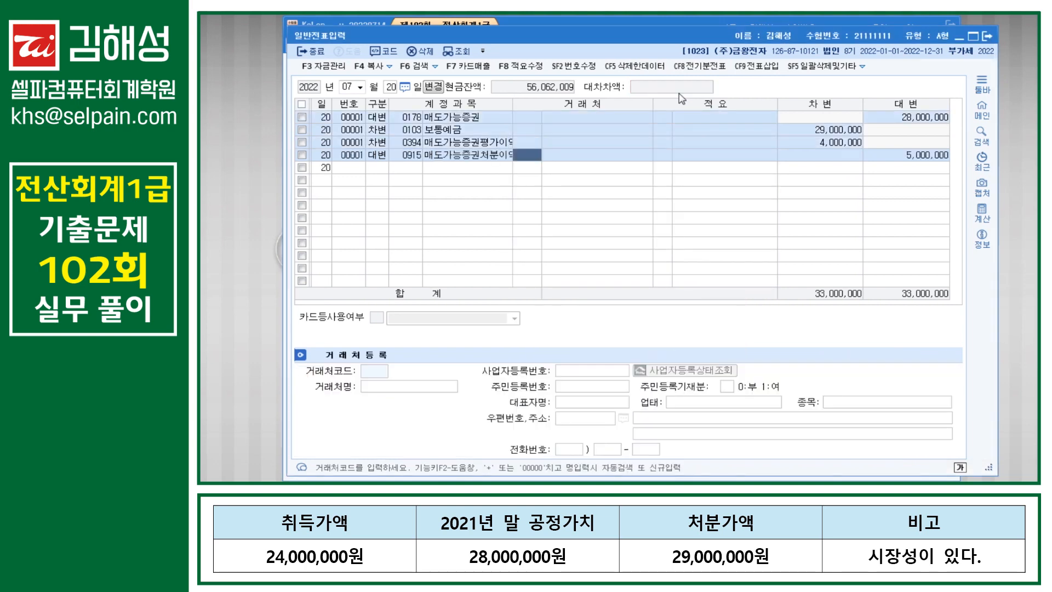
key("Return")
key("Return")
key("Return")
key("Return")
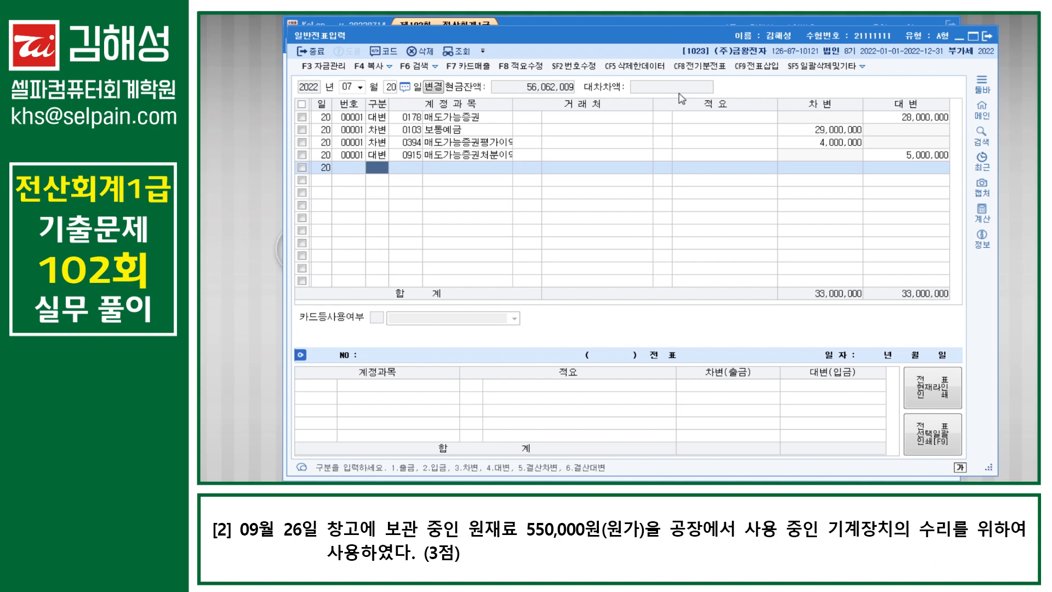
Step: Start a new voucher dated September 26
key("Escape")
key("Escape")
type("9")
key("Return")
type("2")
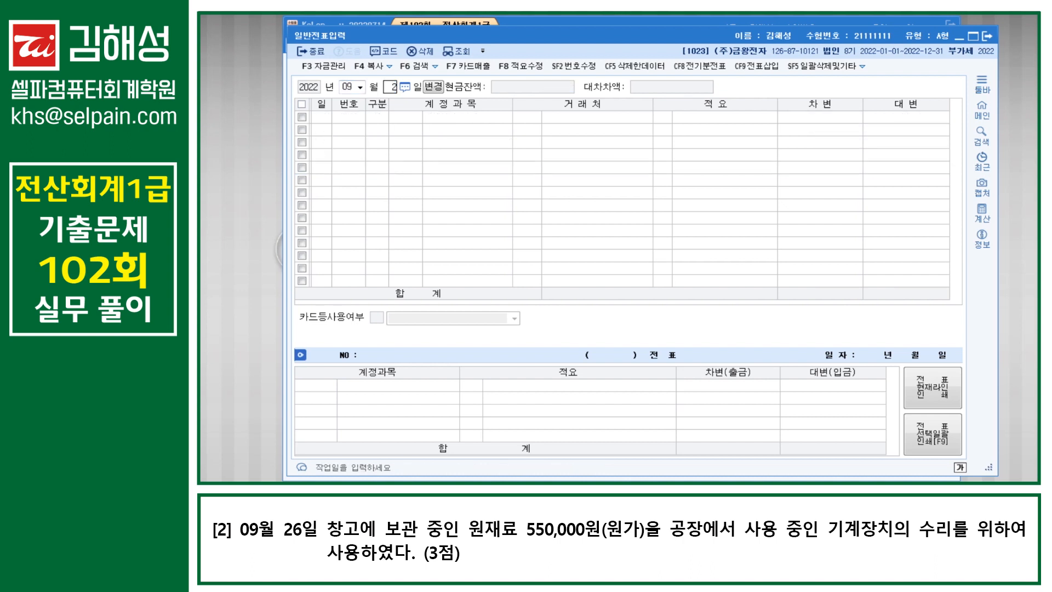
type("6")
key("Return")
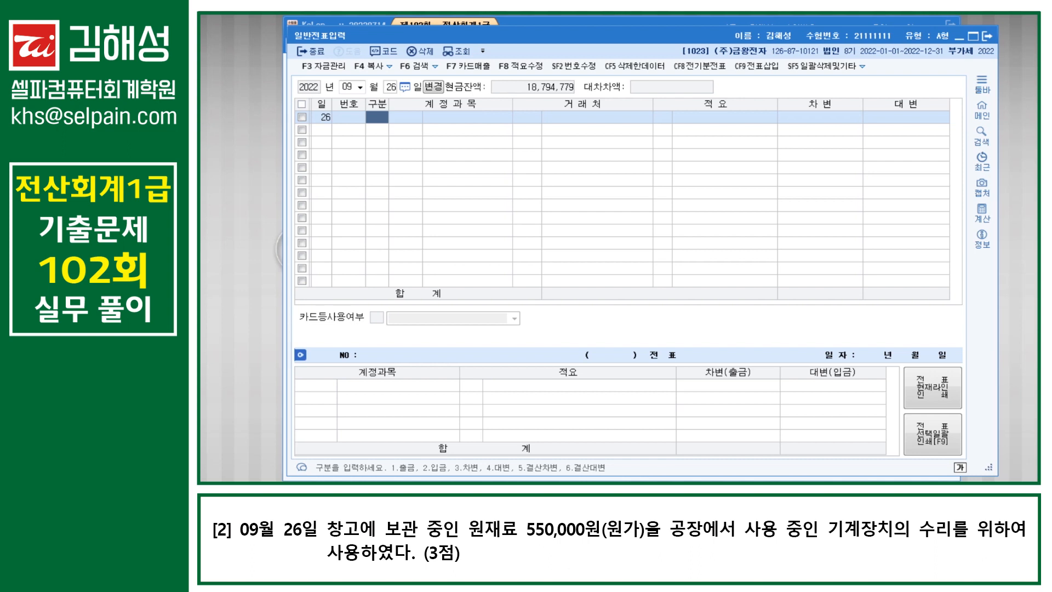
Step: Credit 0153 원재료 550,000 with description 8 타계정으로 대체액
type("4")
key("Return")
type("153")
key("Return")
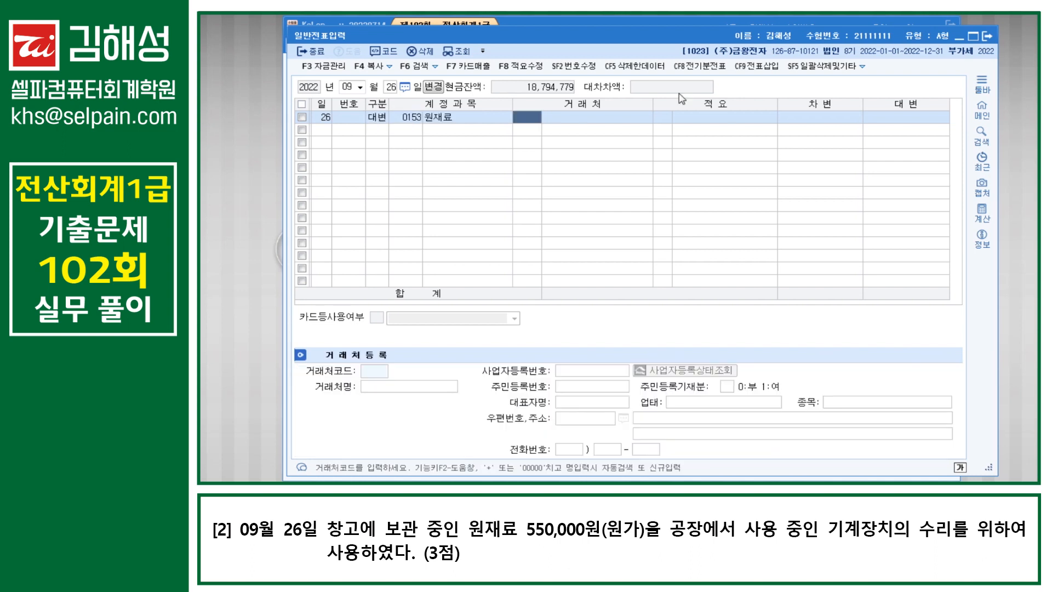
key("Return")
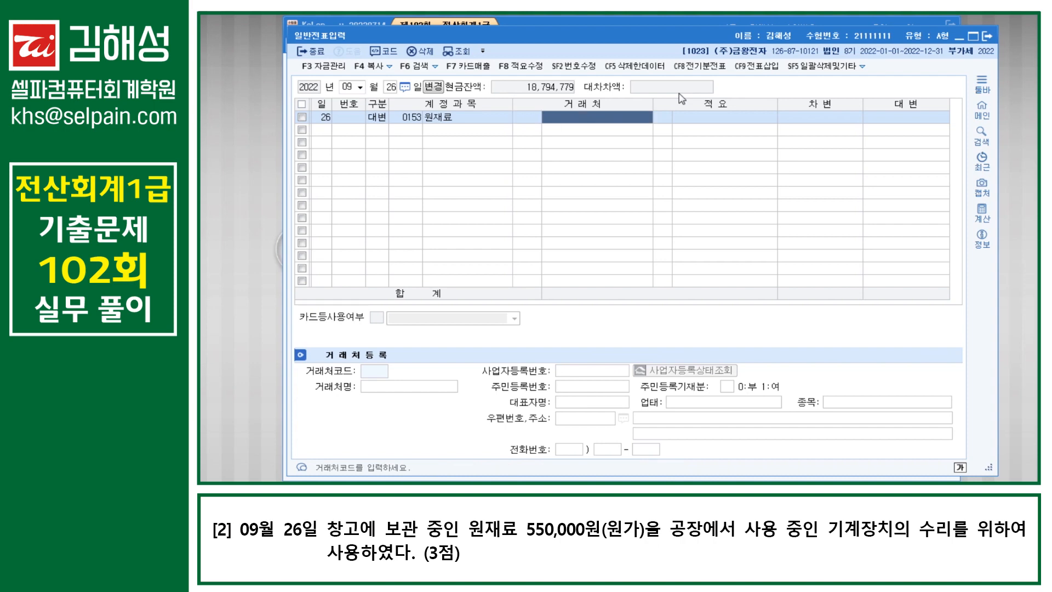
type("ㅌ")
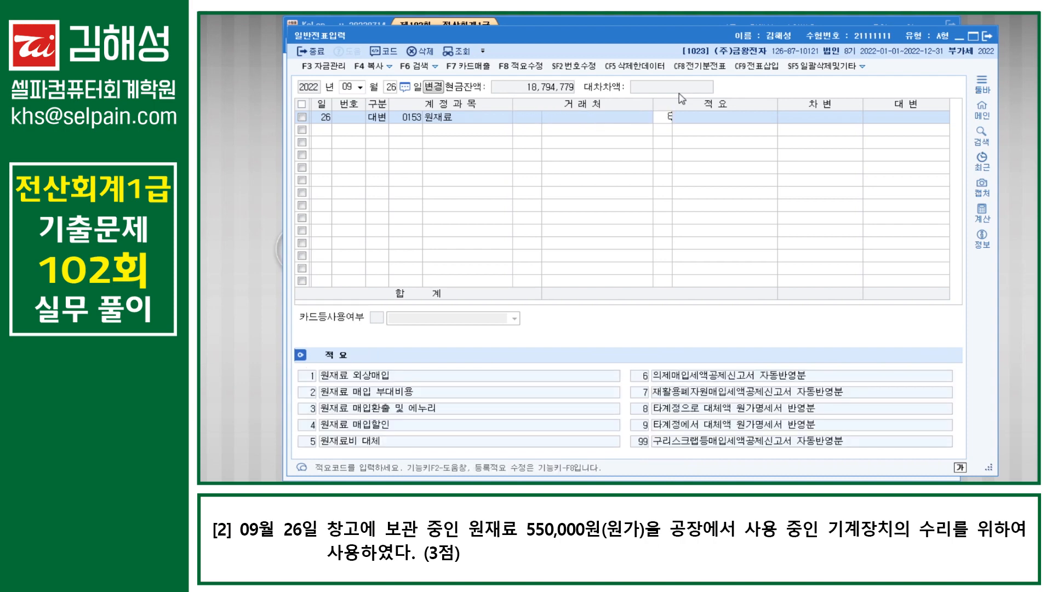
key("Return")
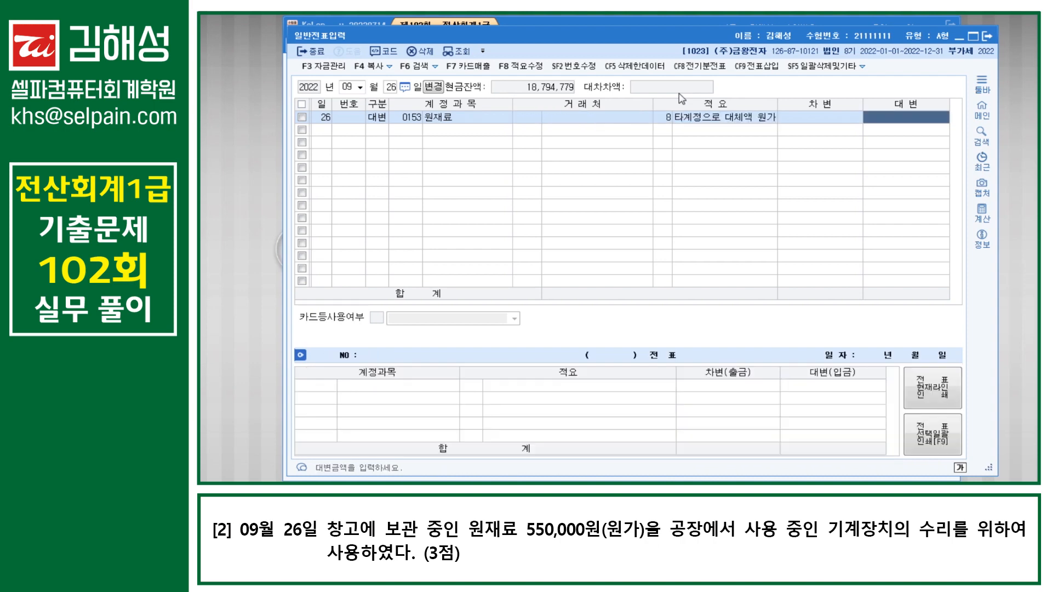
type("550000")
key("Return")
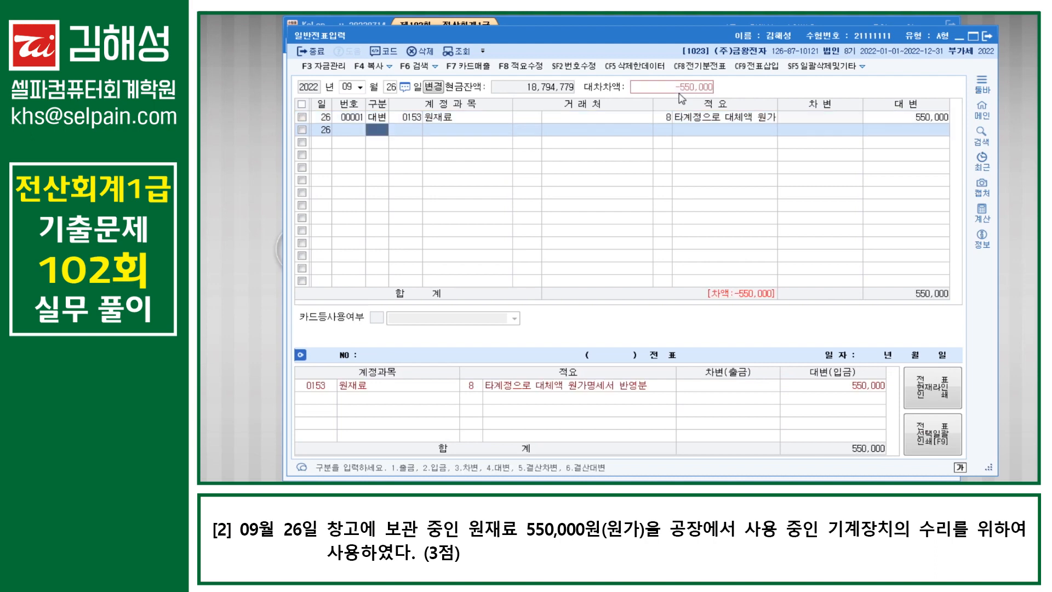
Step: Debit 0520 수선비 for 550,000
type("0520")
key("Return")
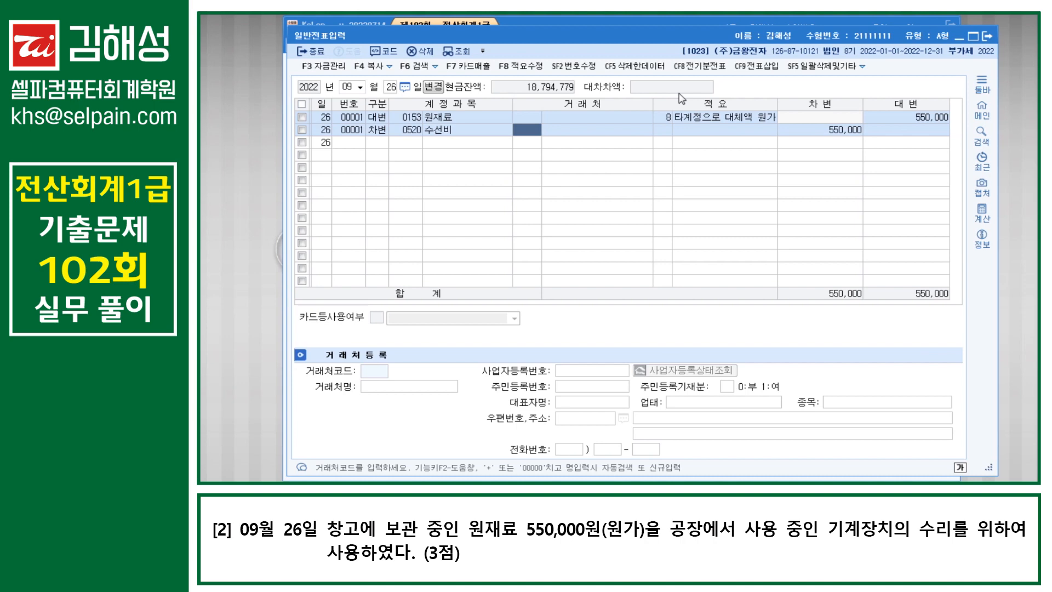
key("Down")
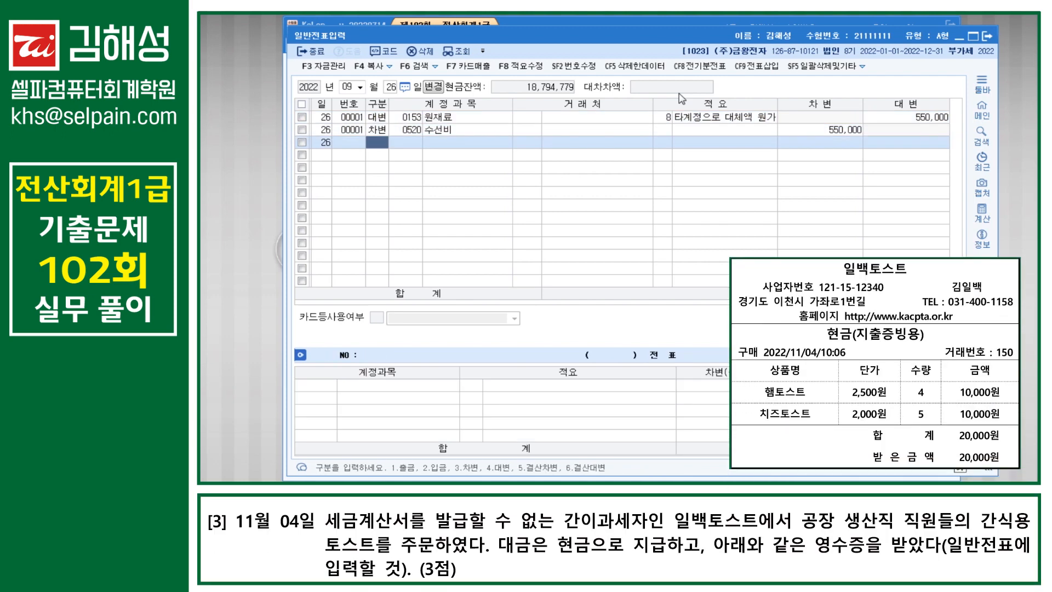
Step: Start a November 4 voucher debiting 0511 복리후생비 20,000
key("Escape")
key("Escape")
type("114")
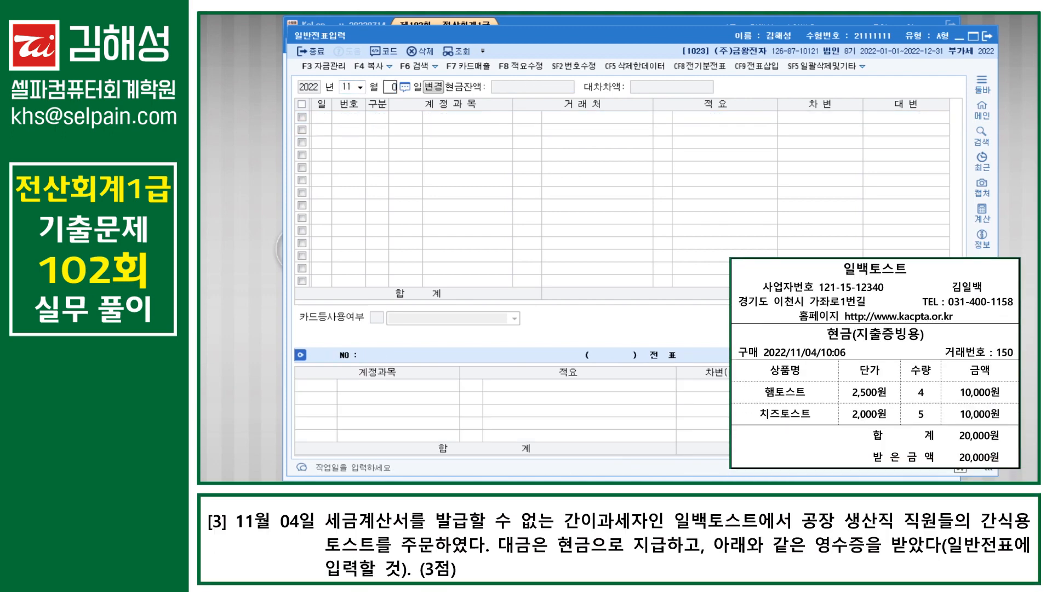
key("Return")
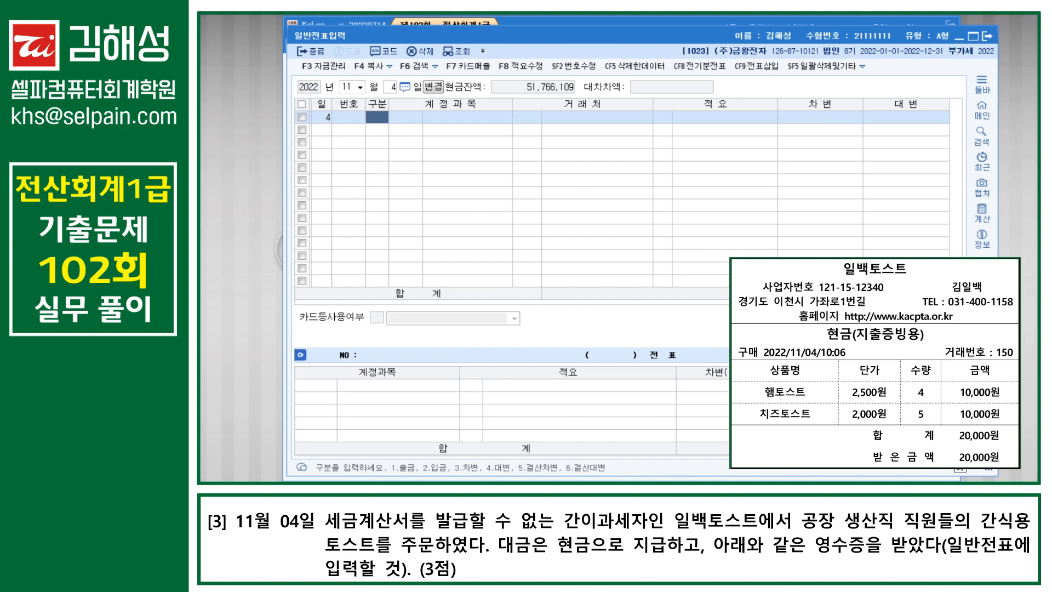
type("3")
key("Return")
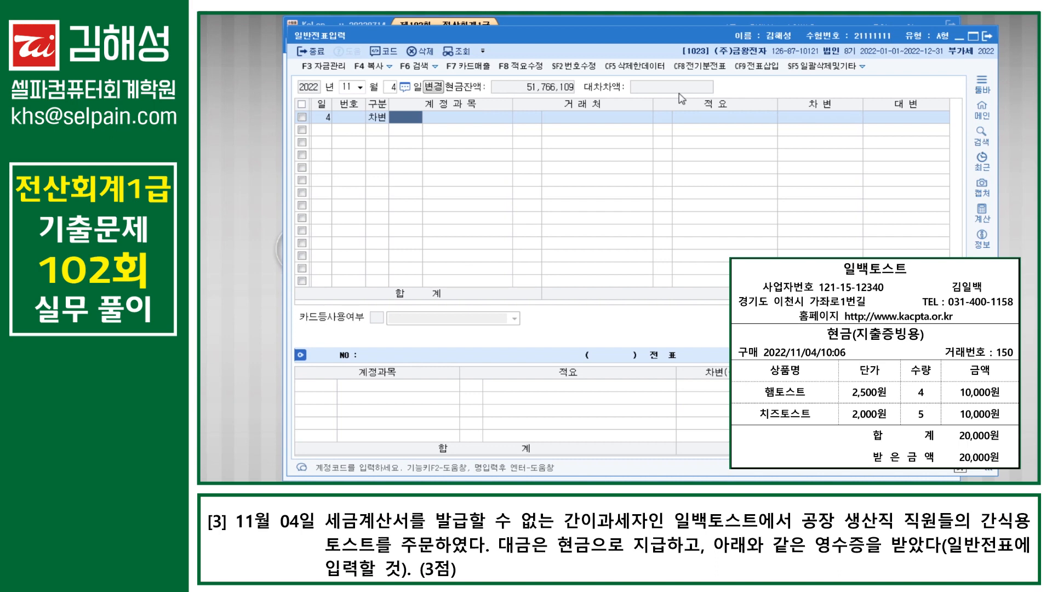
type("0511")
key("Return")
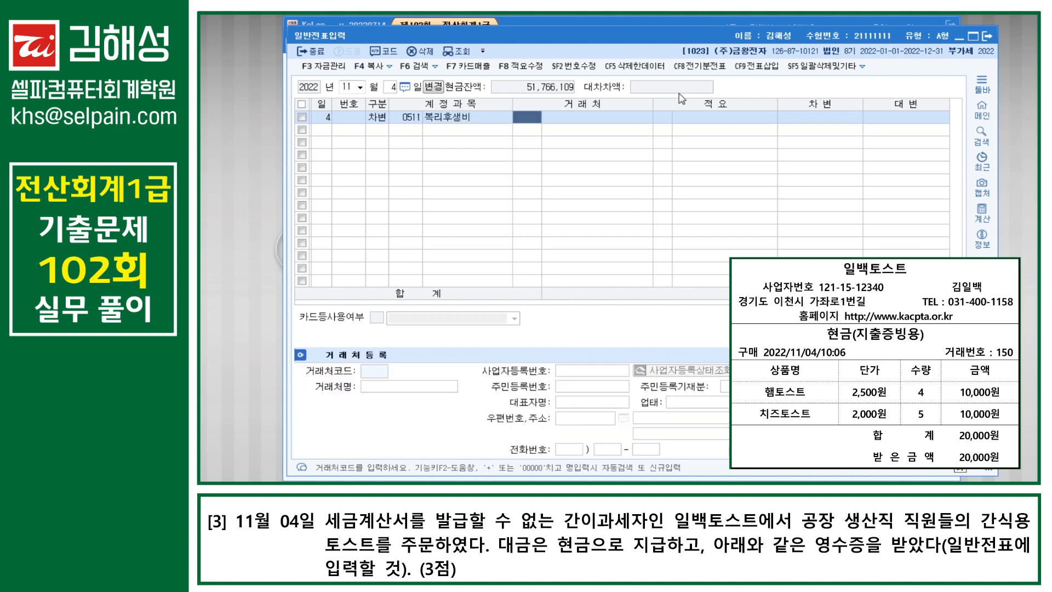
key("Return")
key("Return")
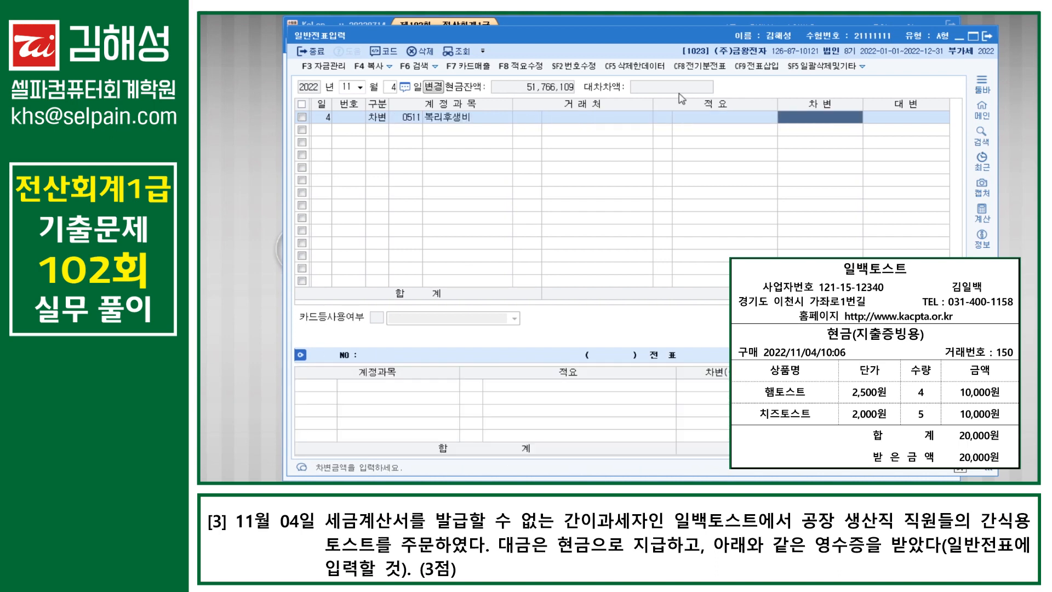
type("20000")
Step: Credit 0101 현금 for 20,000
key("Return")
type("4")
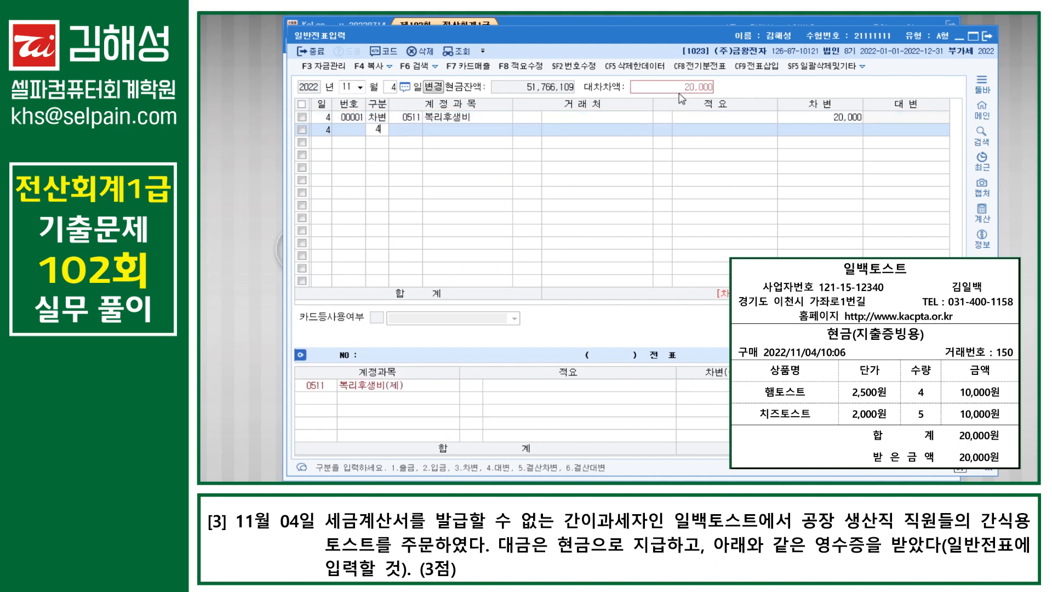
key("Return")
type("0101")
key("Return")
key("Return")
key("Return")
key("Return")
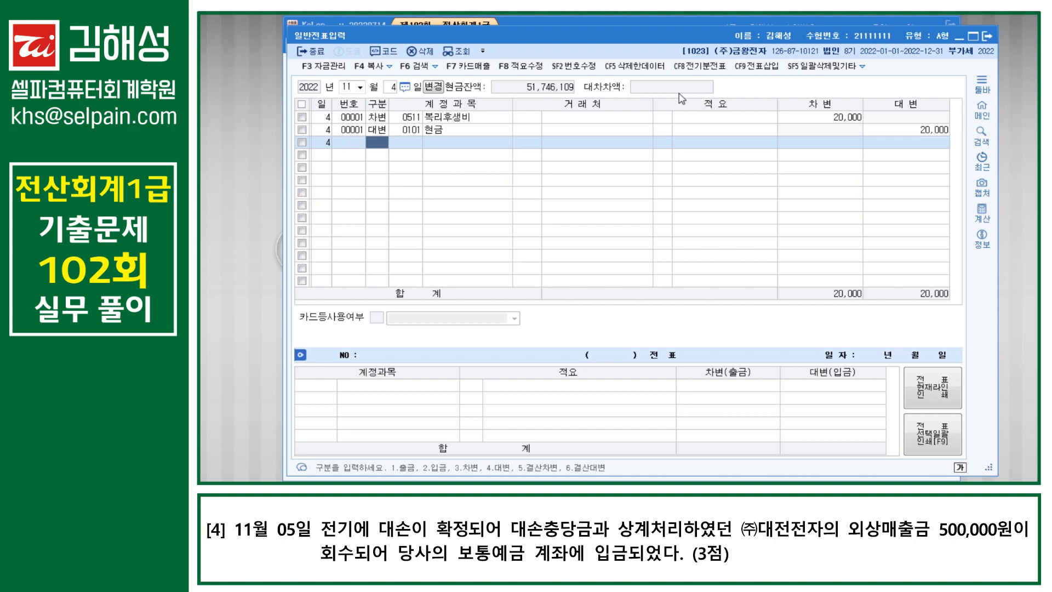
Step: Start a November 5 voucher debiting 0103 보통예금 500,000
key("Escape")
type("5")
key("Return")
type("3103")
key("Return")
key("Return")
key("Return")
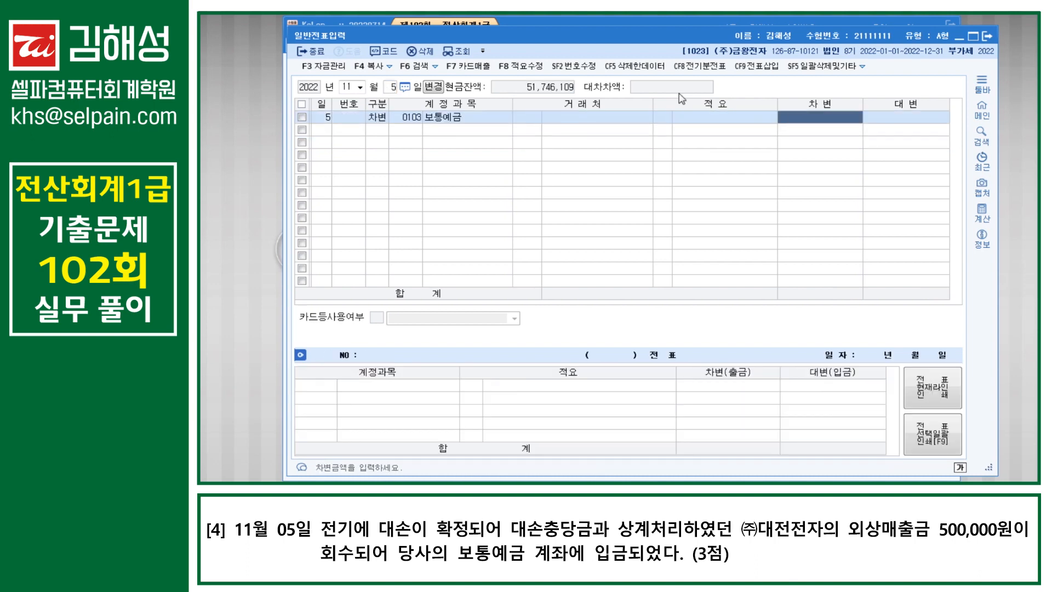
type("500000")
key("Return")
Step: Credit 0109 대손충당금 for 500,000, found by searching 대손충
type("4")
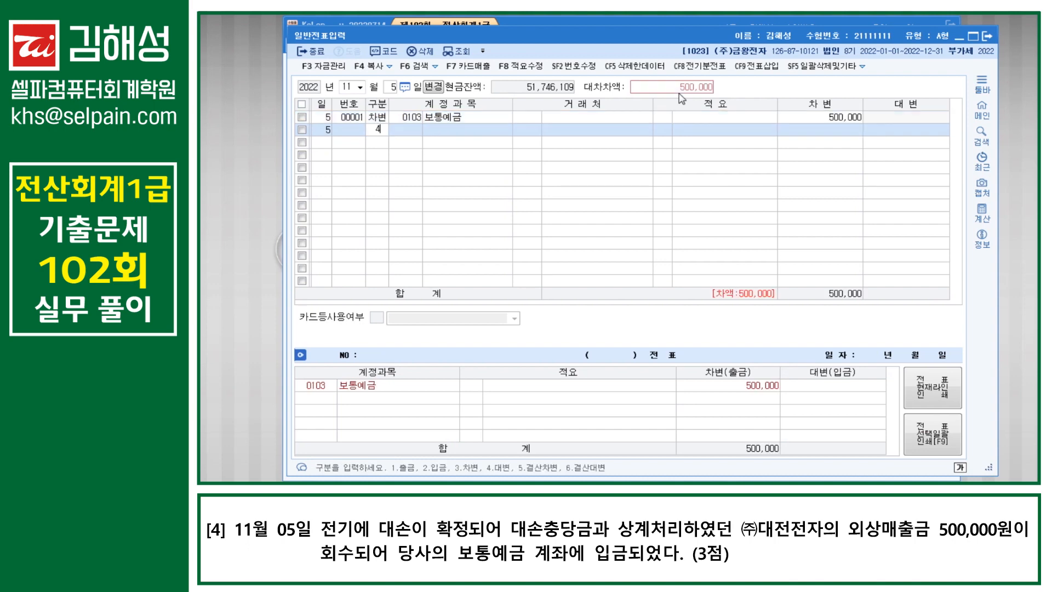
key("Return")
type("대손충")
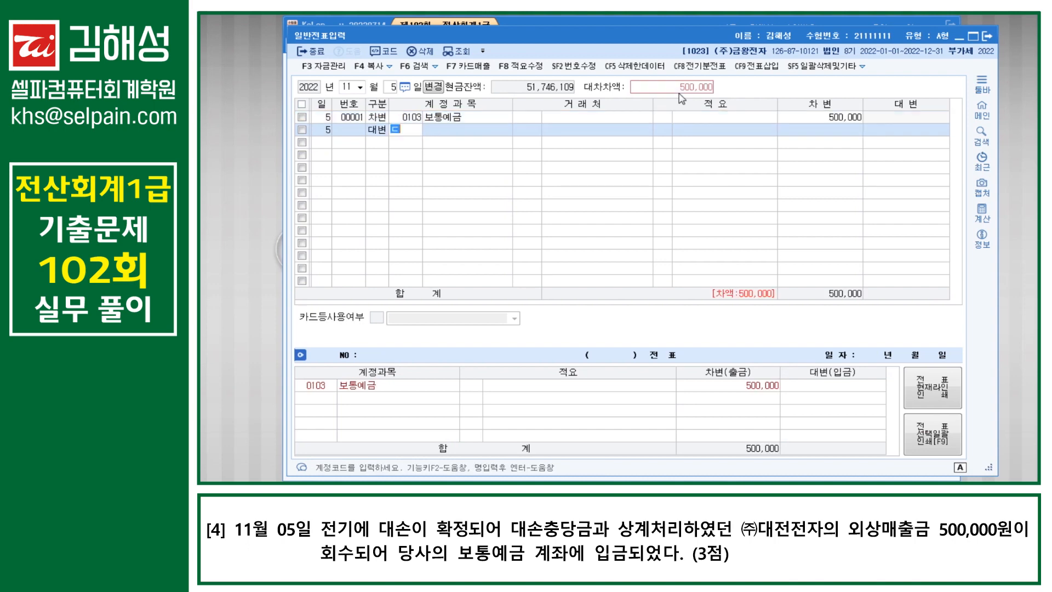
key("Return")
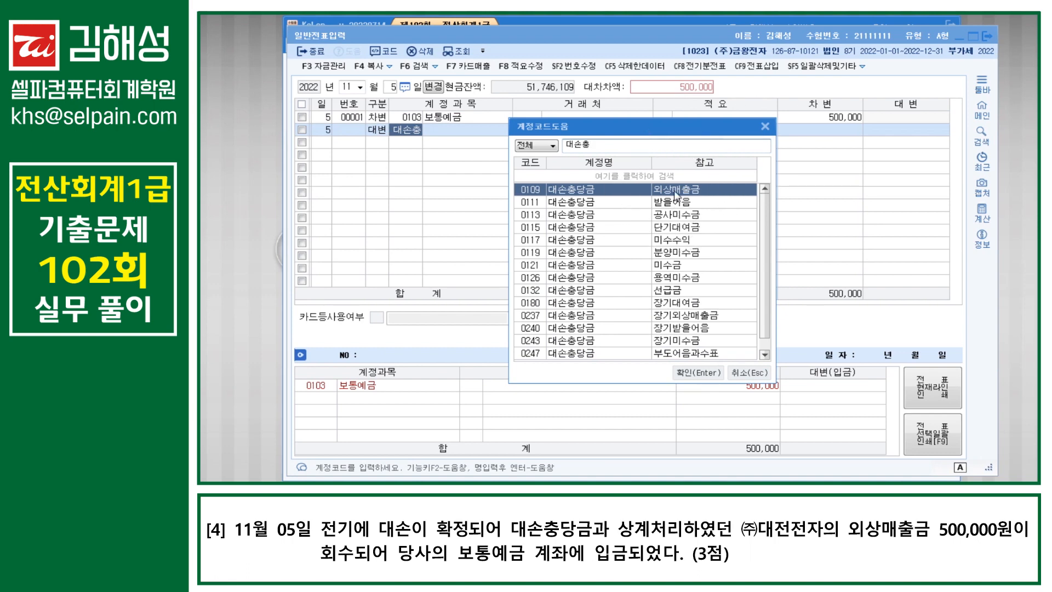
key("Return")
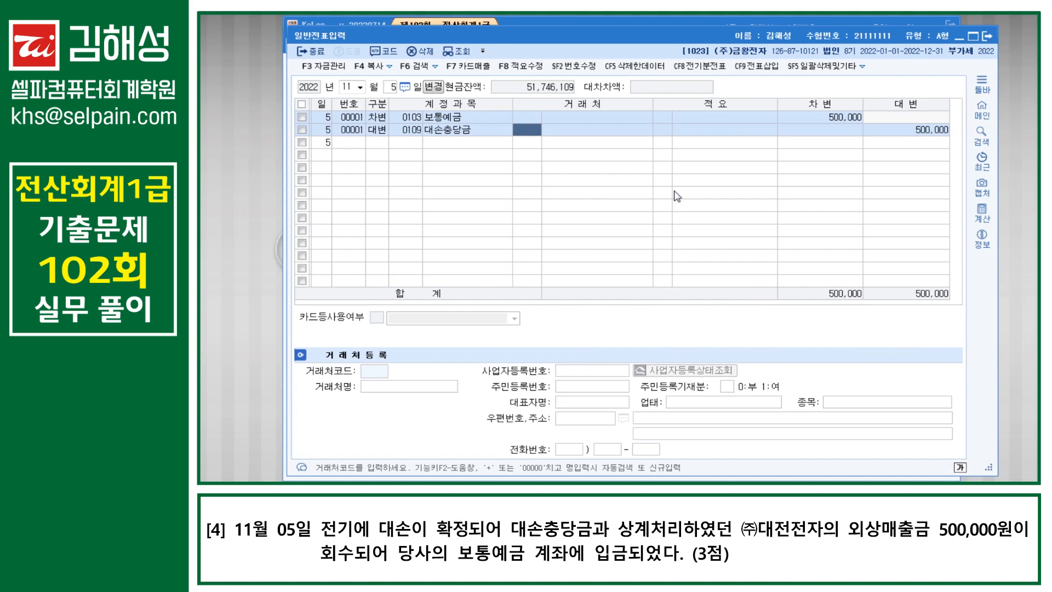
key("Return")
key("Return")
key("Return")
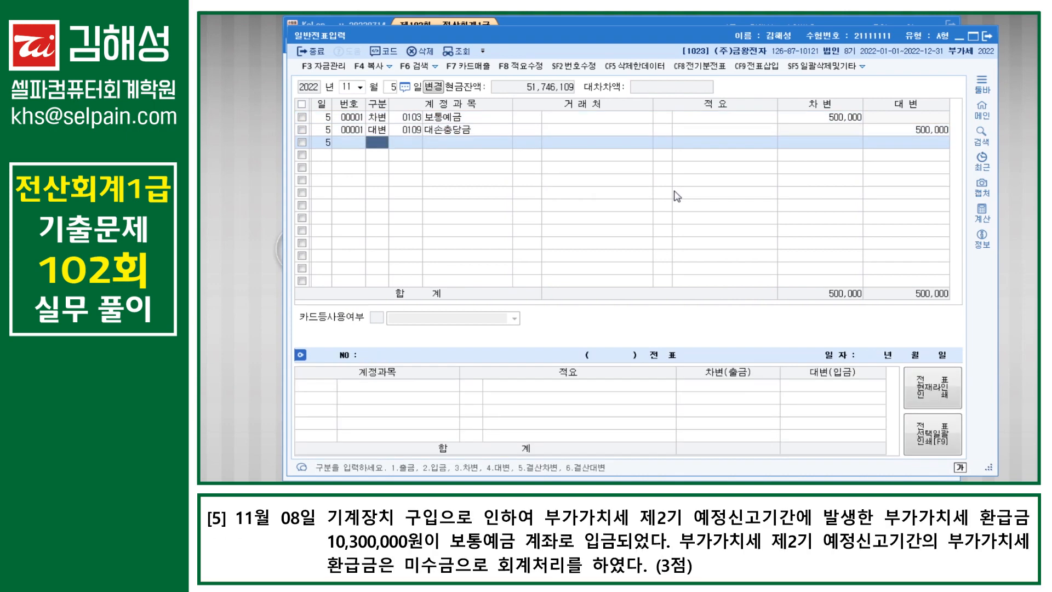
Step: Start a November 8 voucher debiting 0103 보통예금 10,300,000
key("Escape")
type("8")
key("Return")
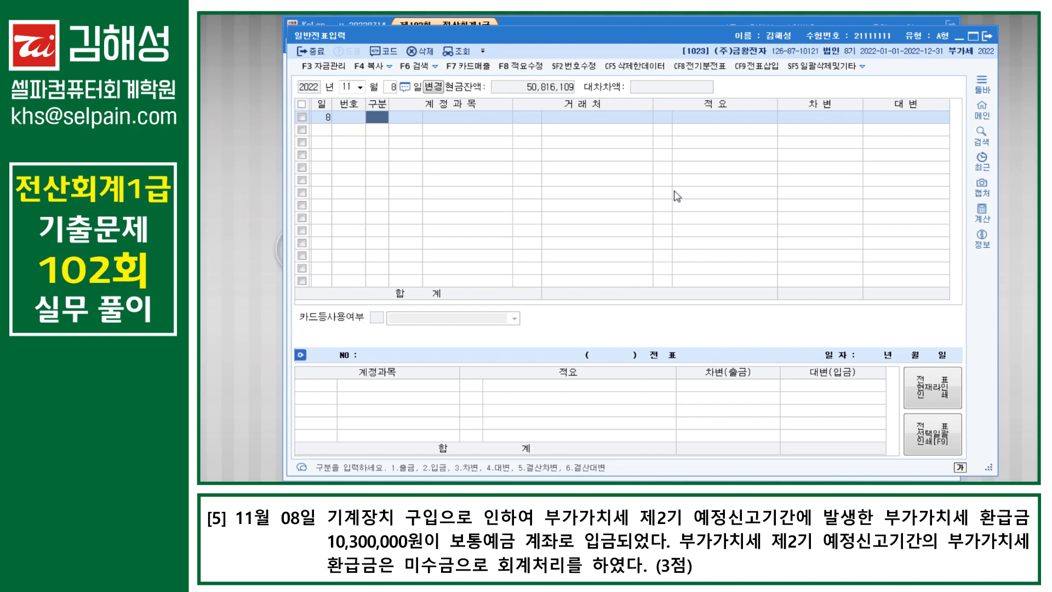
type("3")
key("Return")
type("103")
key("Return")
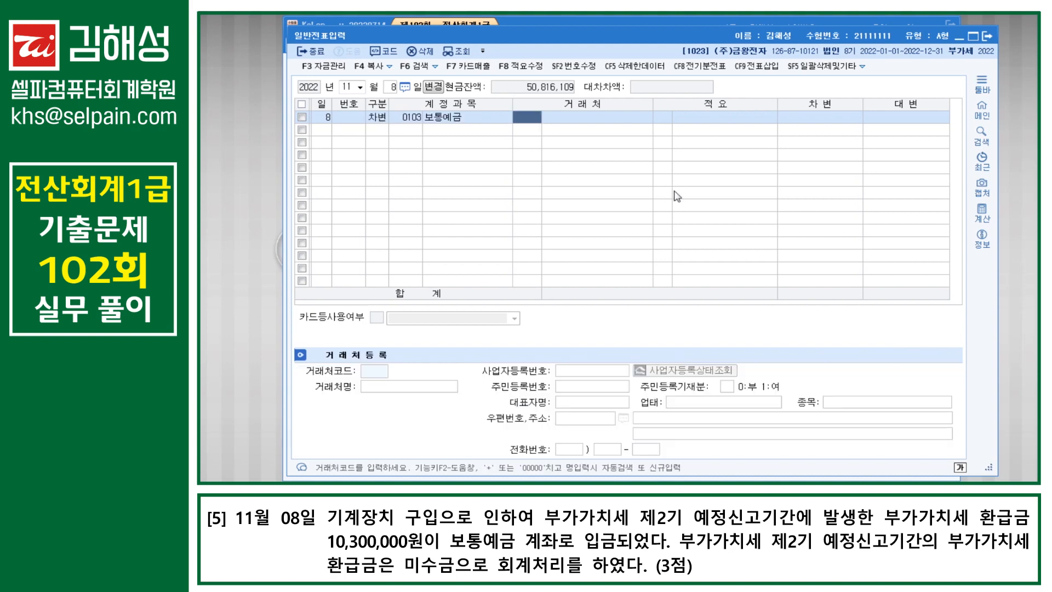
key("Return")
key("Return")
type("10300000")
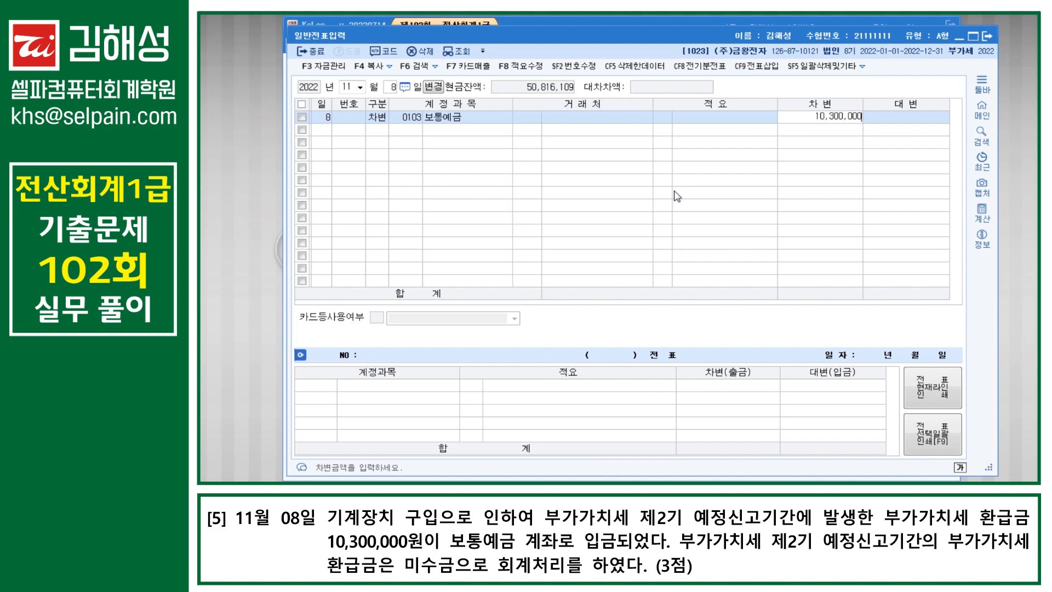
key("Return")
Step: Credit 0120 미수금 for 10,300,000
type("4")
key("Return")
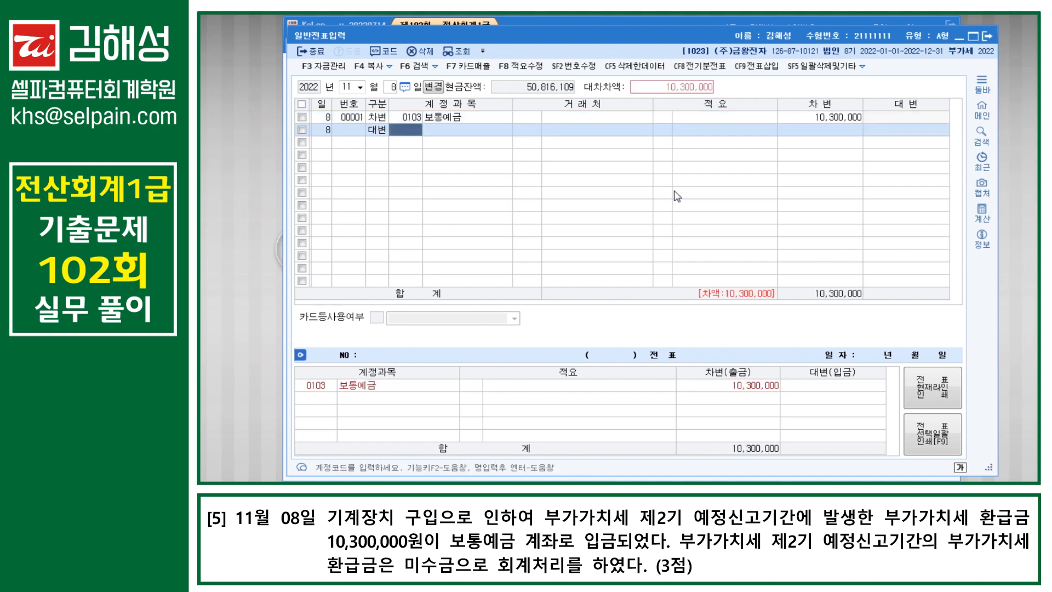
type("120")
key("Return")
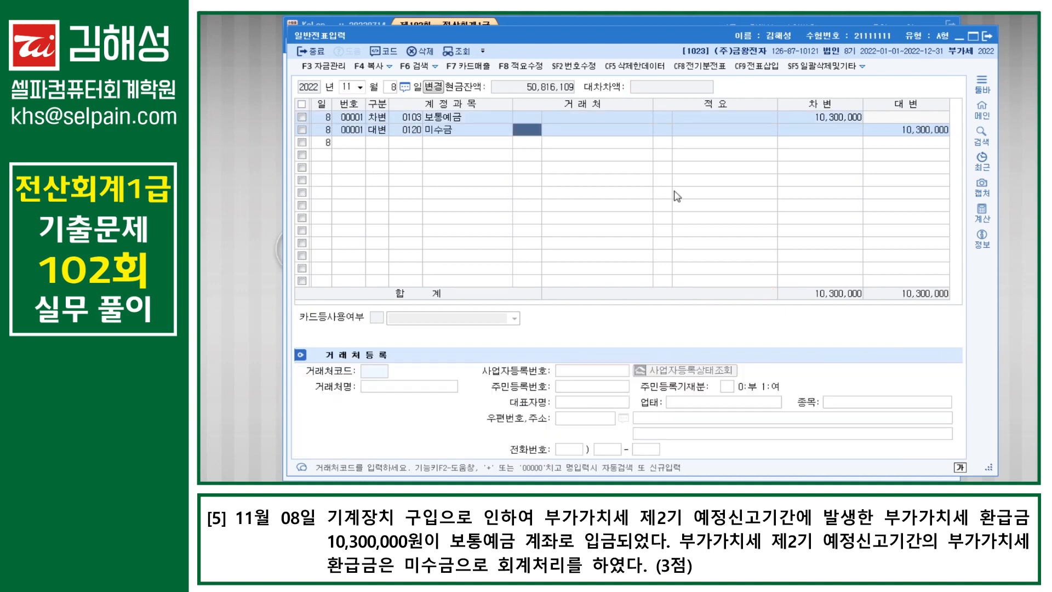
key("Return")
key("Return")
key("Return")
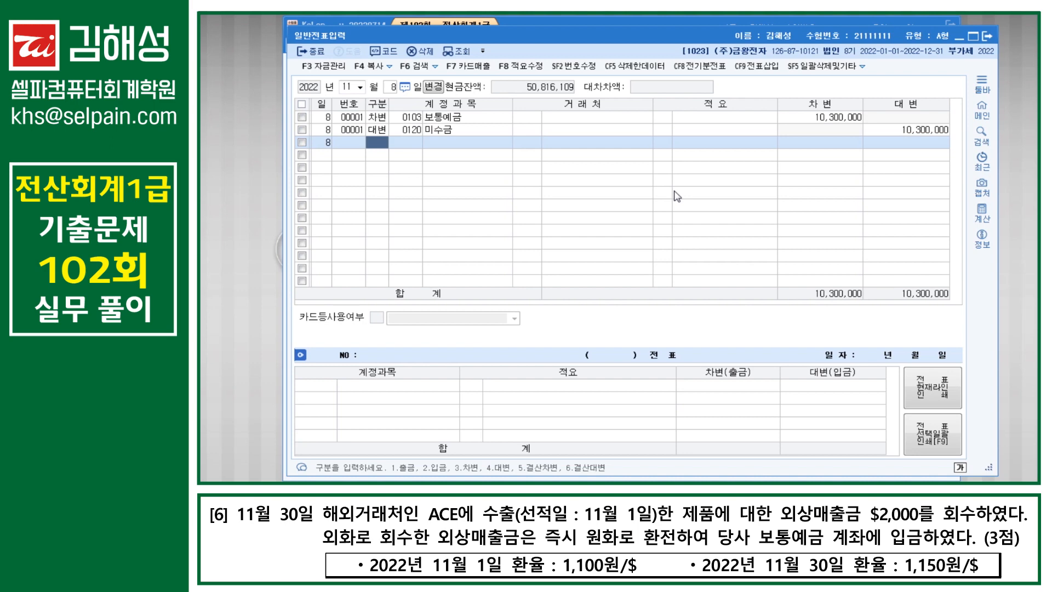
Step: Start a November 30 entry with a 2,300,000 debit to 0103 보통예금
key("Escape")
type("30")
key("Return")
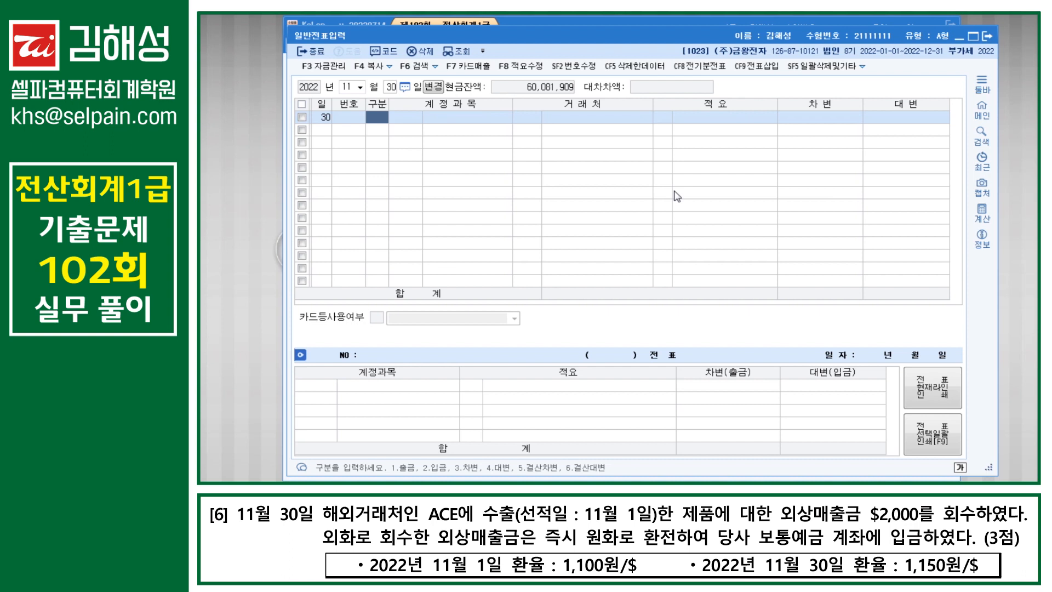
type("3")
key("Return")
type("103")
key("Return")
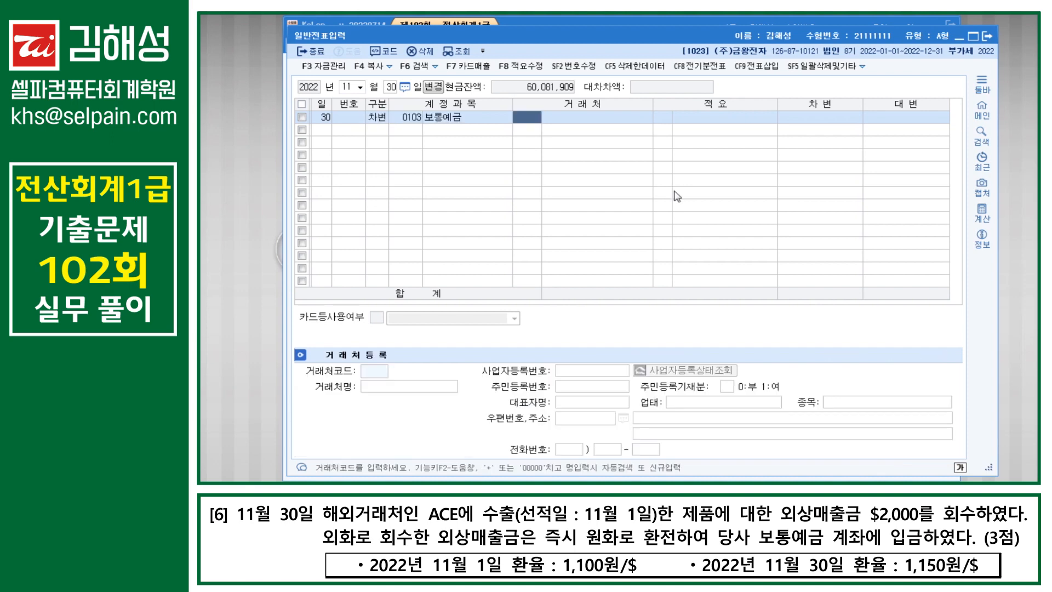
key("Return")
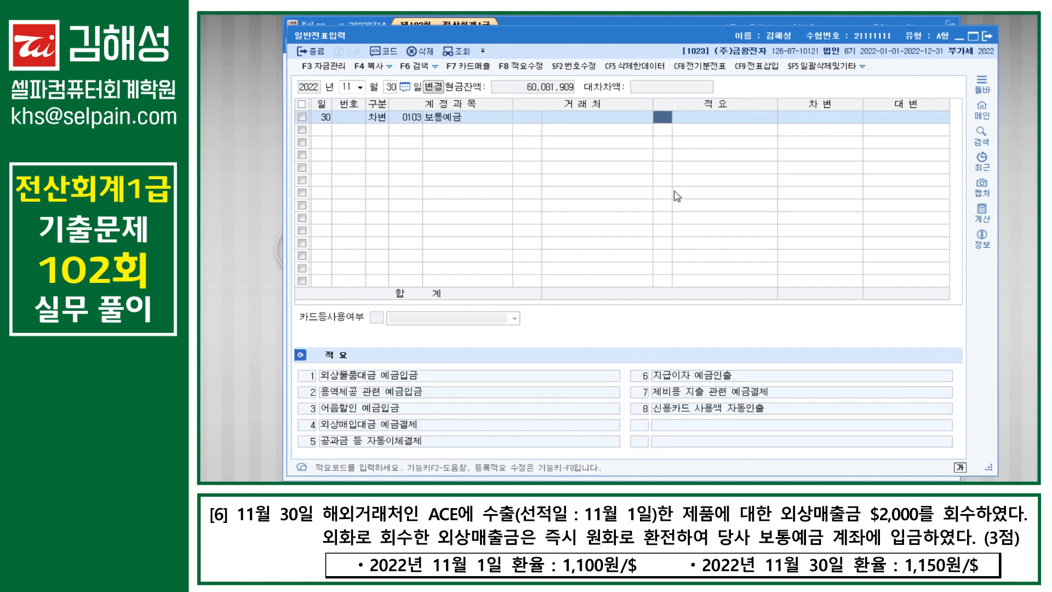
key("Return")
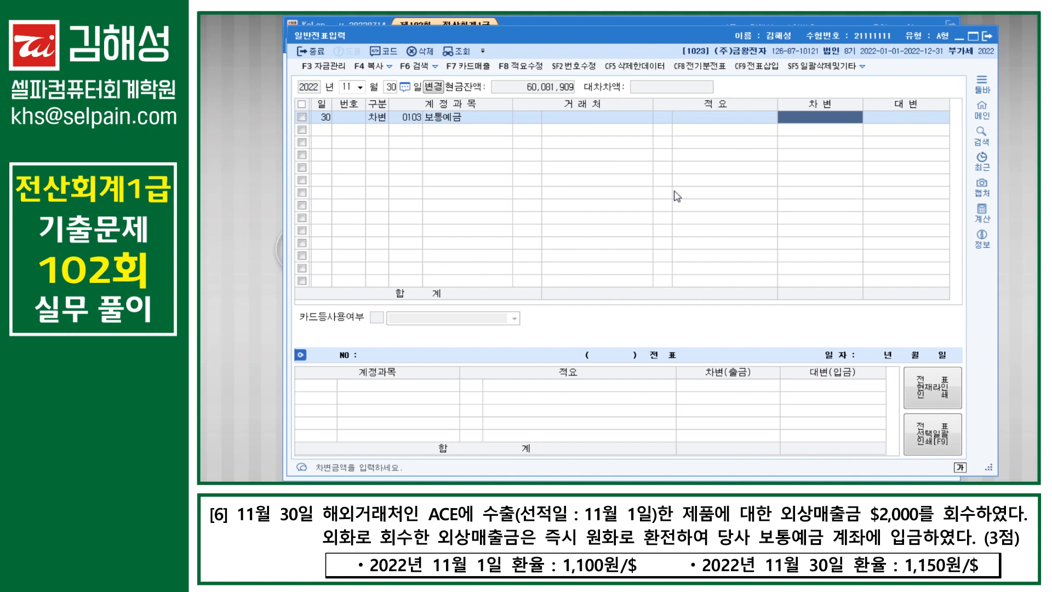
type("2300000")
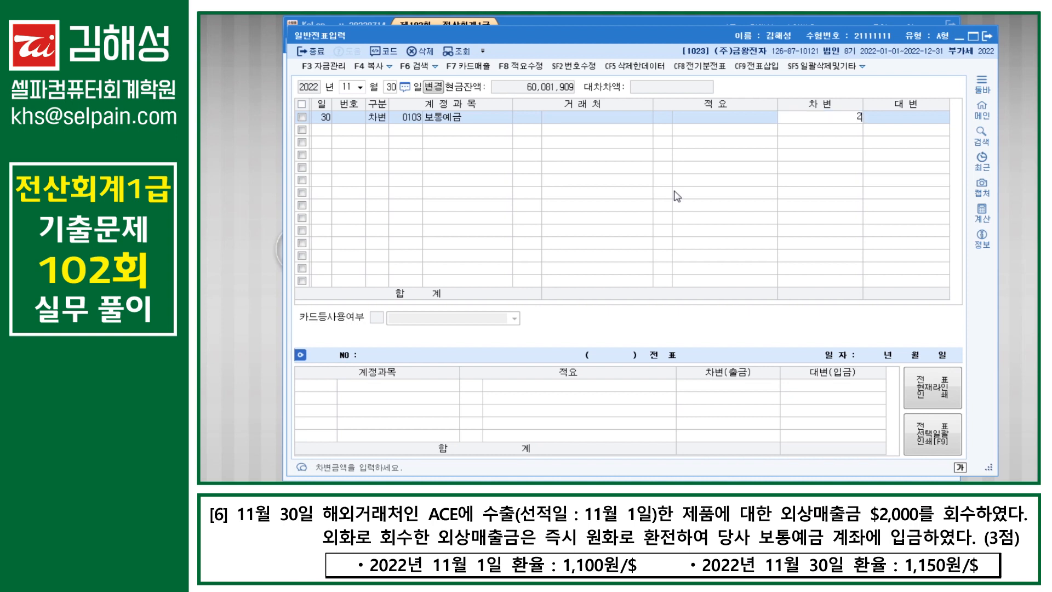
key("Return")
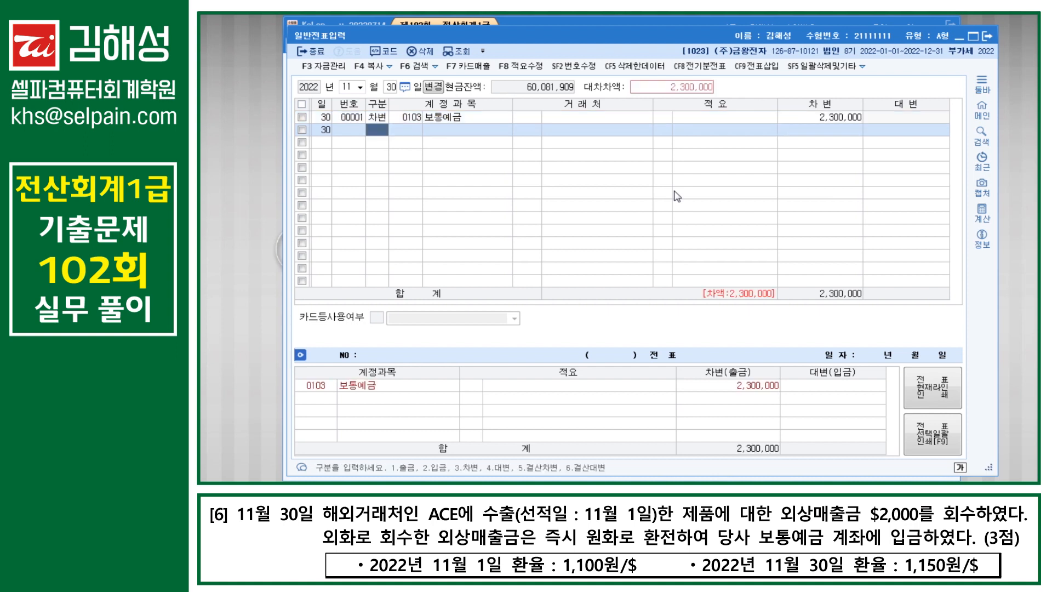
Step: Credit 0108 외상매출금 for customer ACE with 2,200,000
type("4")
key("Return")
type("108")
key("Return")
key("Hangul")
type("A")
key("Return")
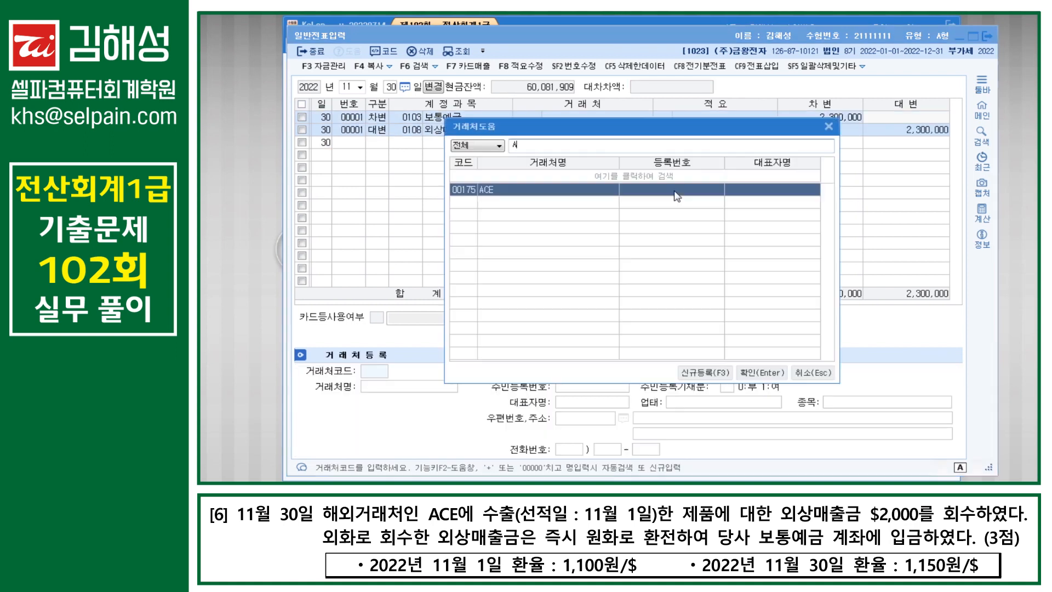
key("Return")
key("Return")
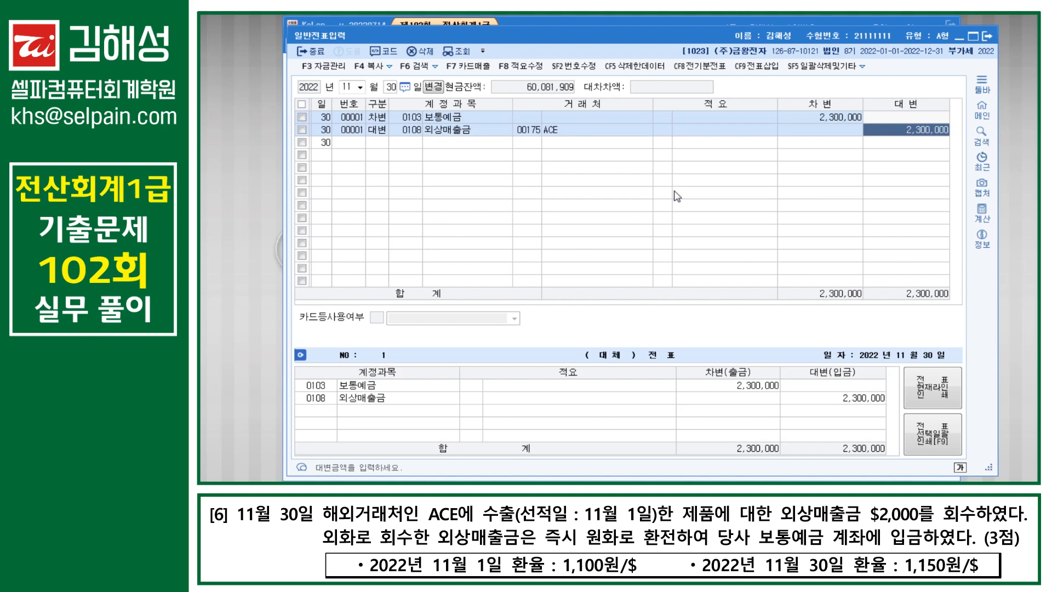
type("2200000")
key("Return")
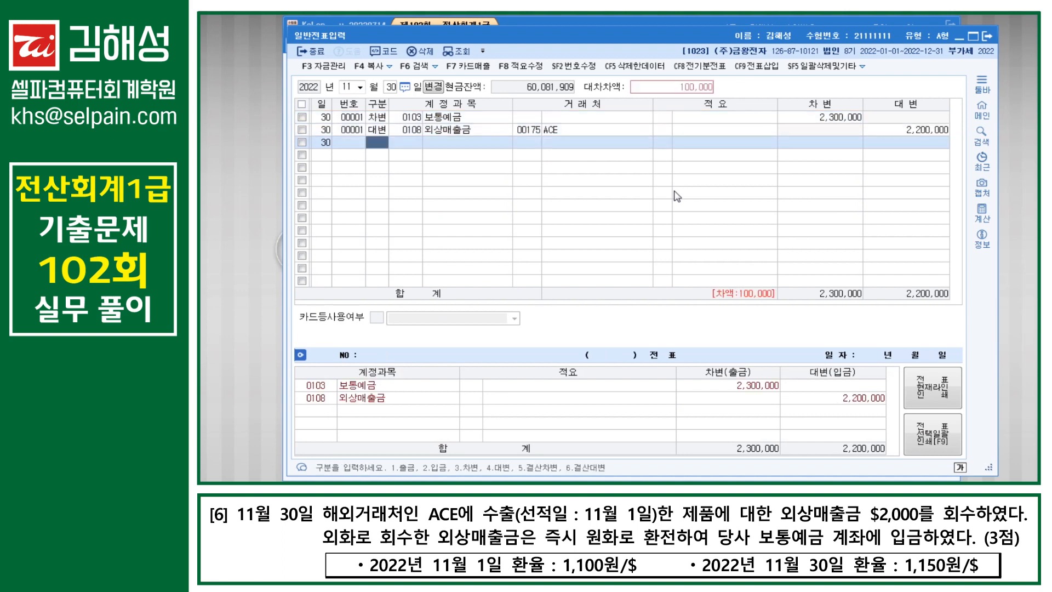
Step: Add a third credit line to 외환차익 for the remaining 100,000
type("4")
key("Return")
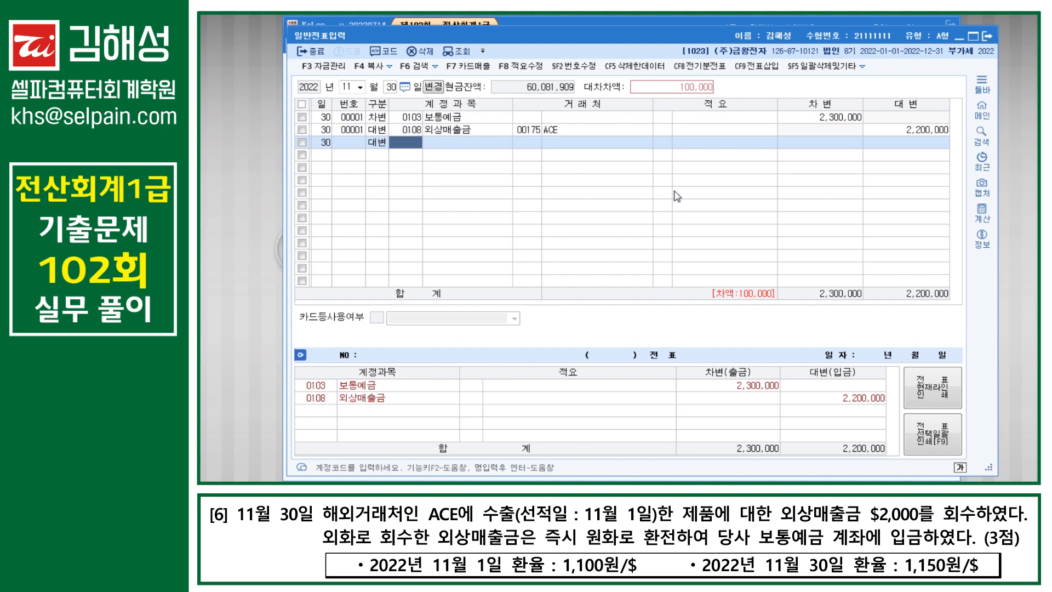
type("외환")
key("Return")
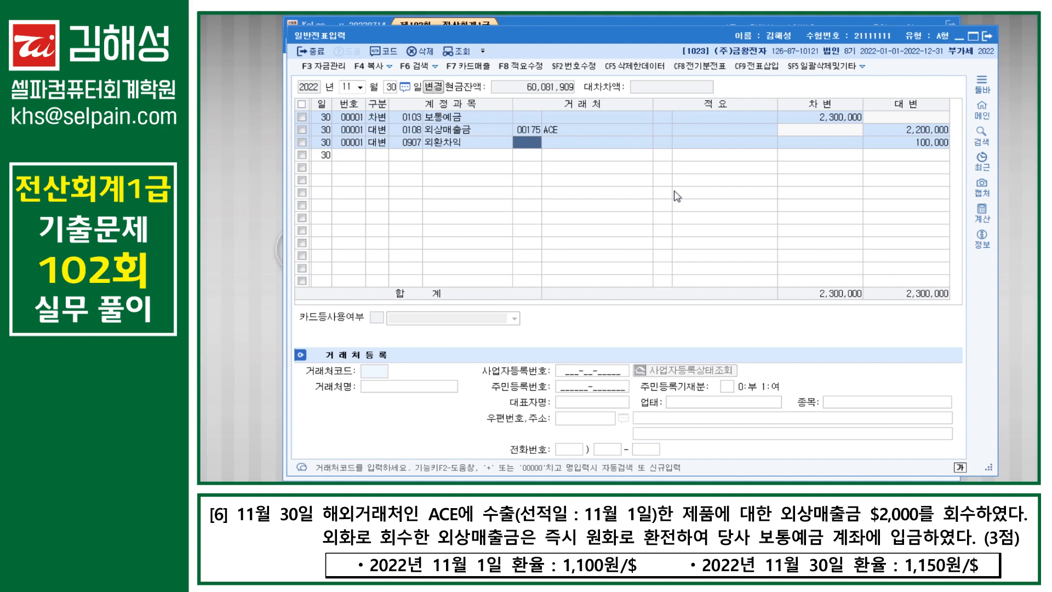
key("Return")
Step: Switch to the 매입매출전표입력 screen via the menu search (ㅁㅇ)
key("ctrl+Return")
type("ㅁㅇ")
key("Return")
key("Return")
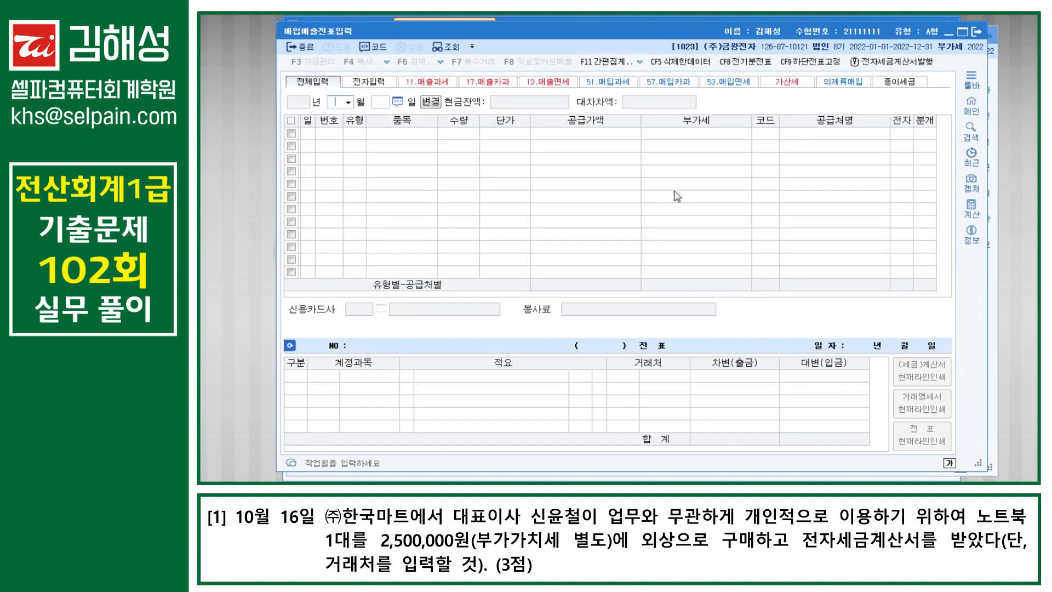
Step: Enter an October 16 type 54 불공 purchase of 노트북 with 2,500,000 supply amount
type("10")
key("Return")
type("16")
key("Return")
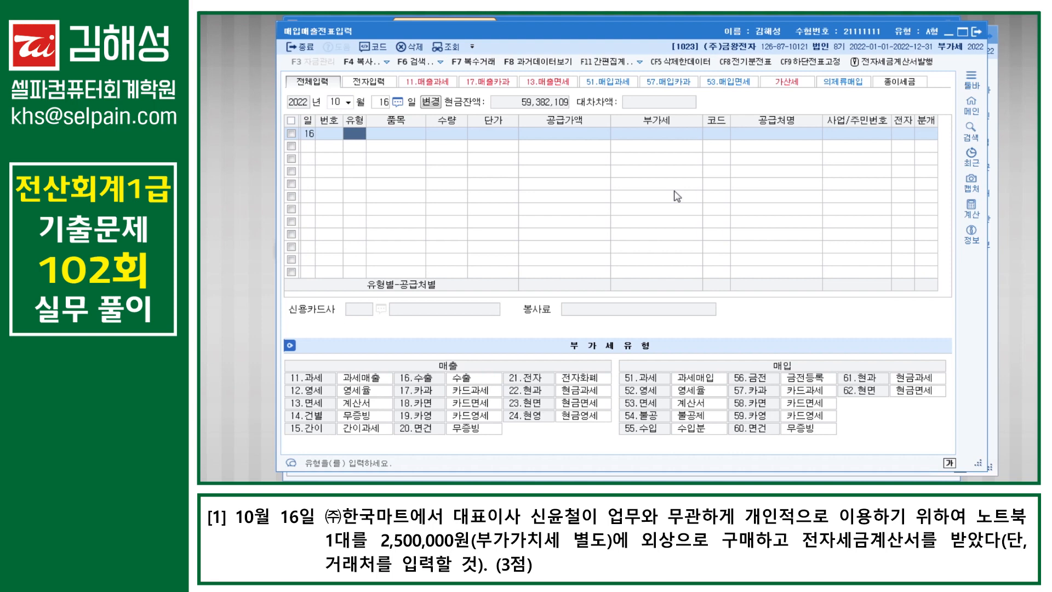
type("54")
key("Return")
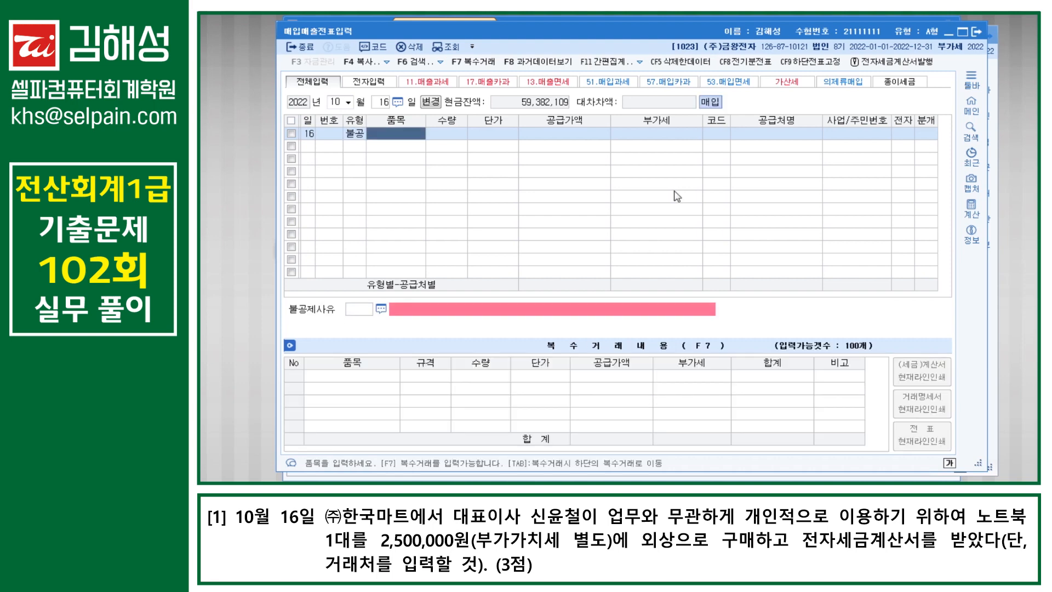
type("노트북")
key("Return")
key("Return")
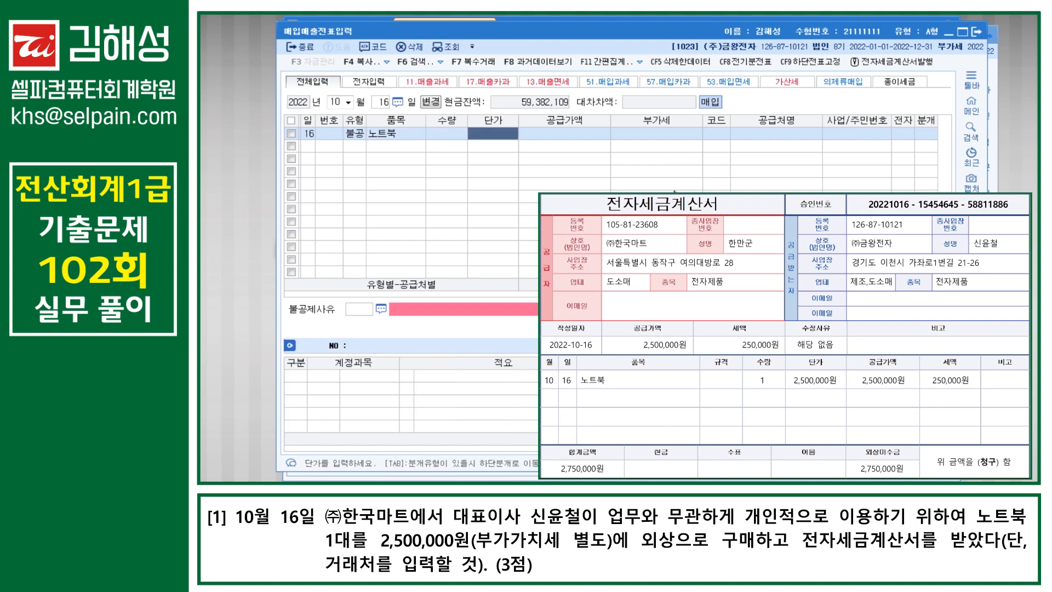
key("Return")
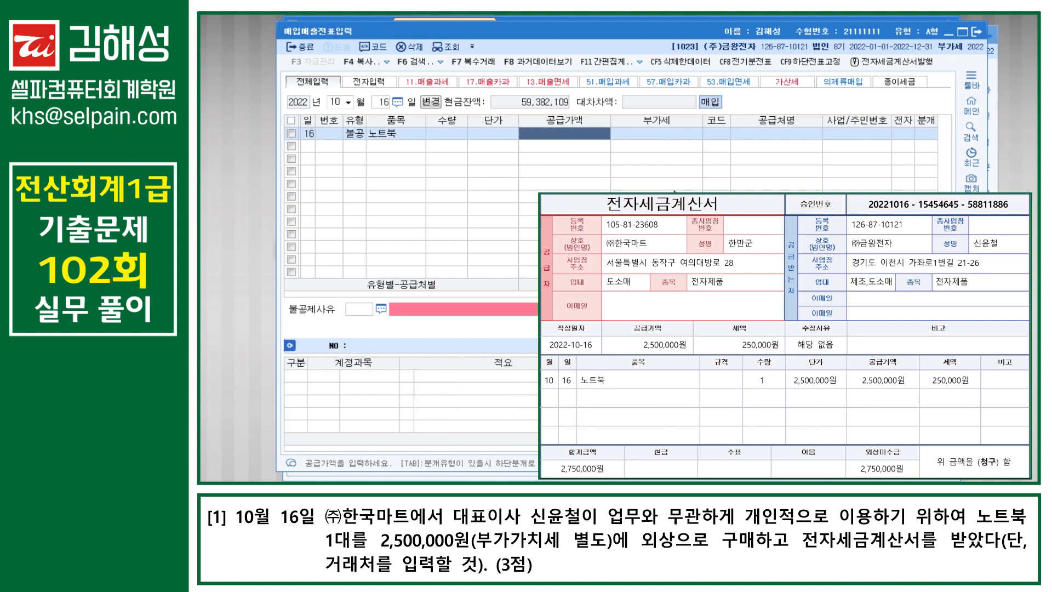
type("2500000")
key("Return")
key("Return")
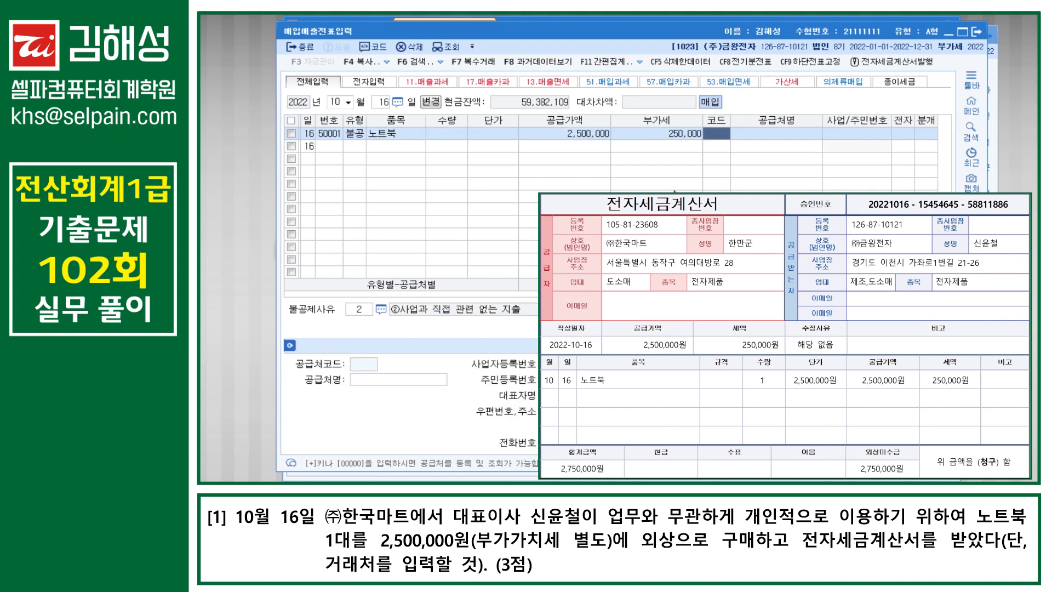
Step: Set (주)한국마트 as the supplier and mark the invoice as electronic (1)
type("한국")
key("Return")
key("Down")
key("Return")
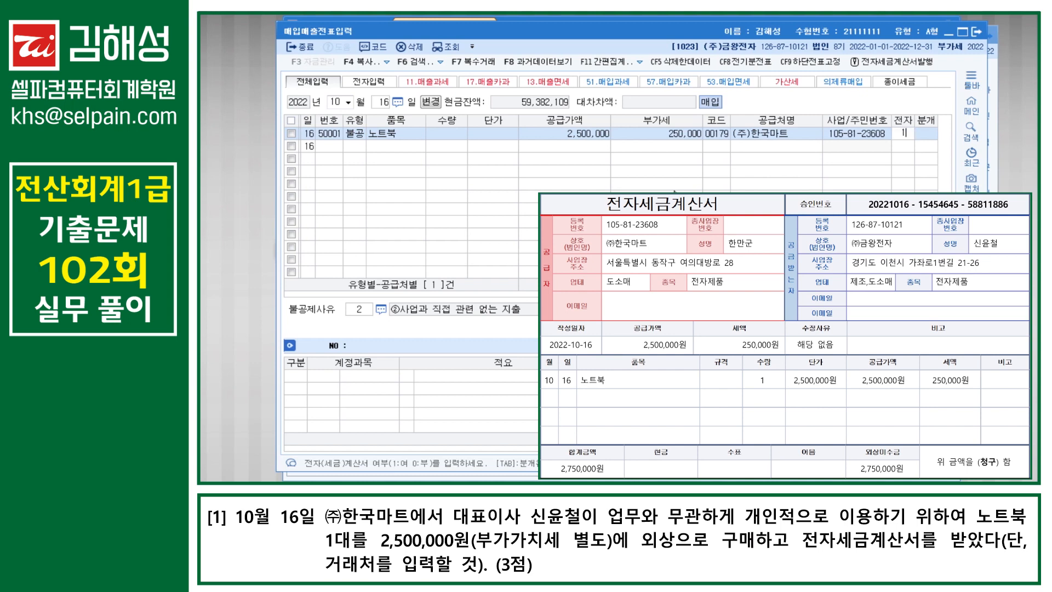
type("1")
key("Return")
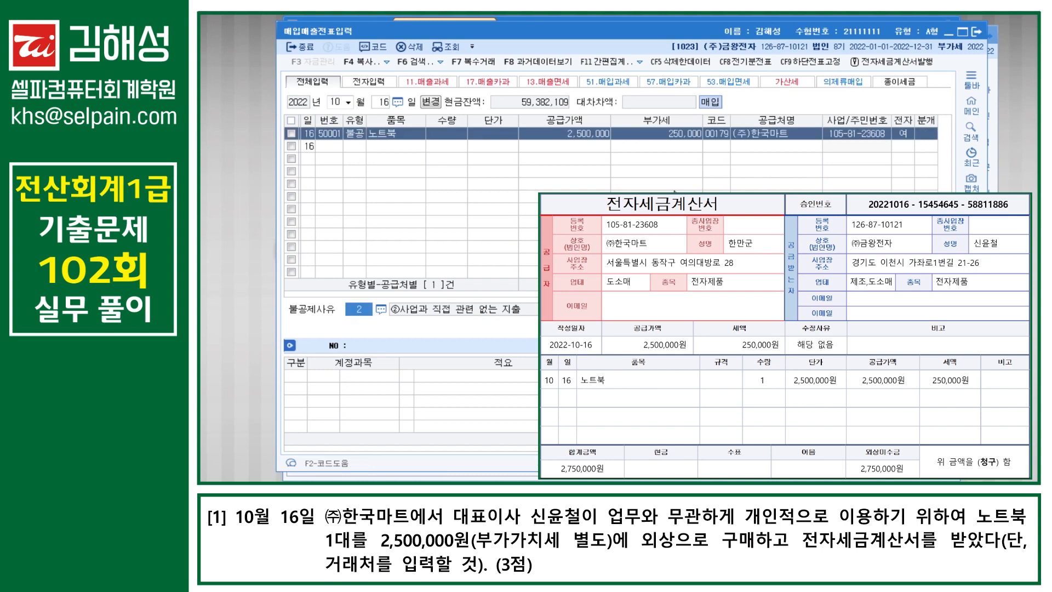
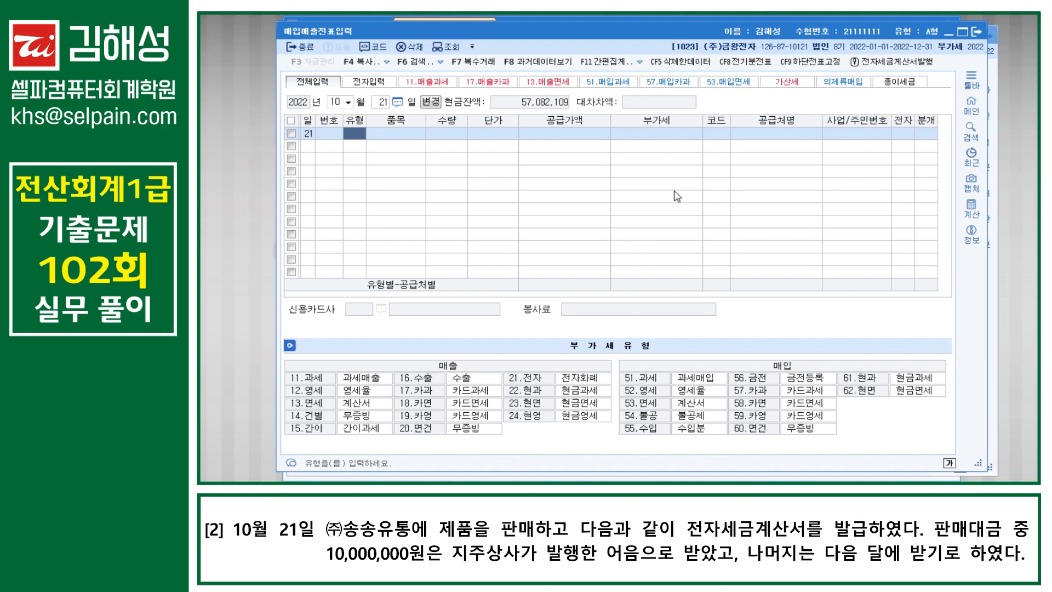
Step: Enter a type 11 taxable sale of 제품, 40,000,000 supply, to (주)송송유통 with an electronic invoice
type("11")
key("Return")
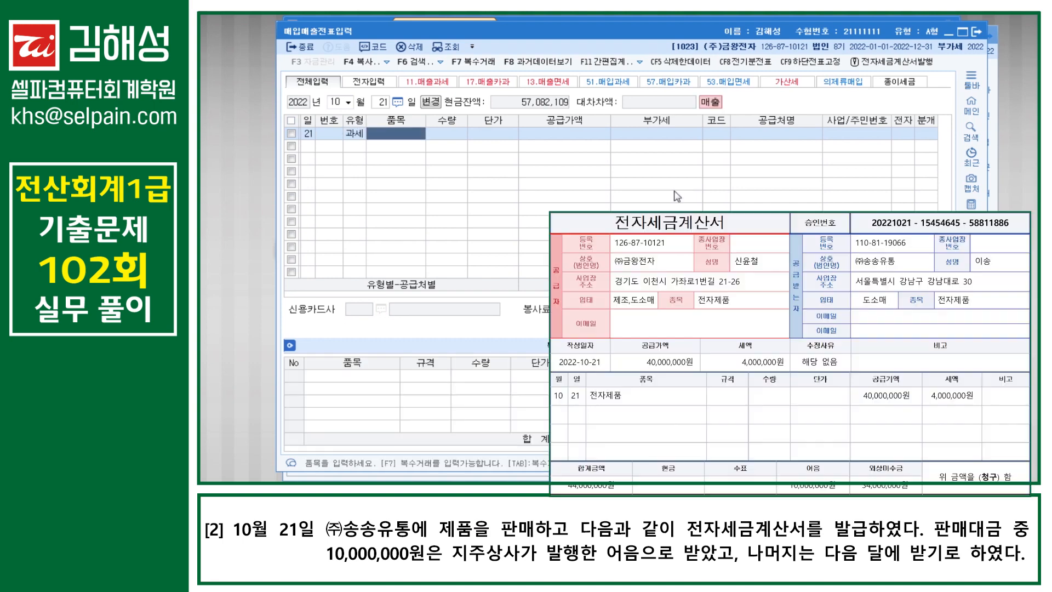
type("제품")
key("Return")
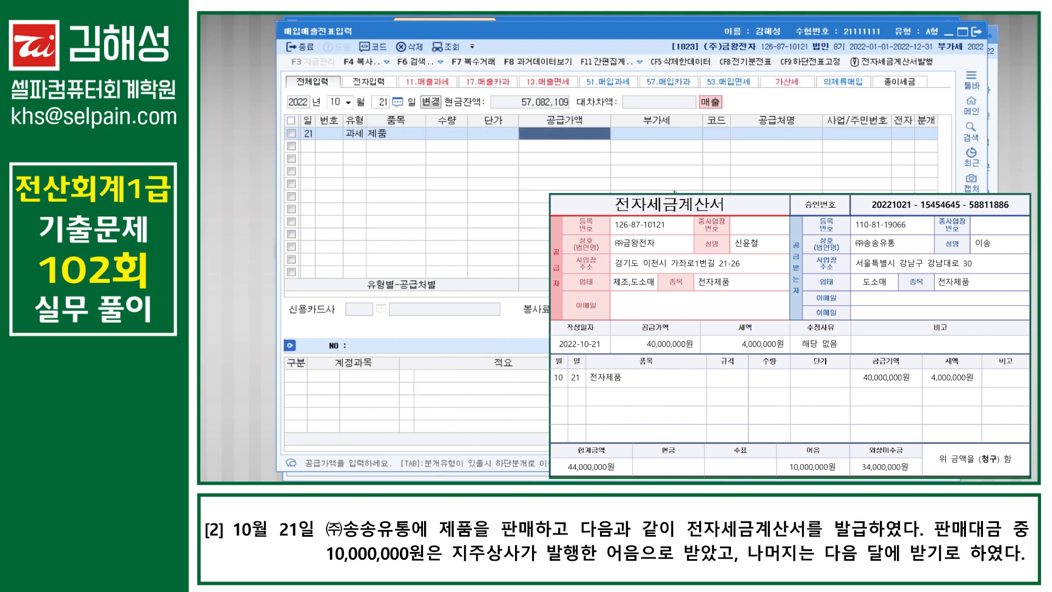
type("40000000")
key("Return")
key("Return")
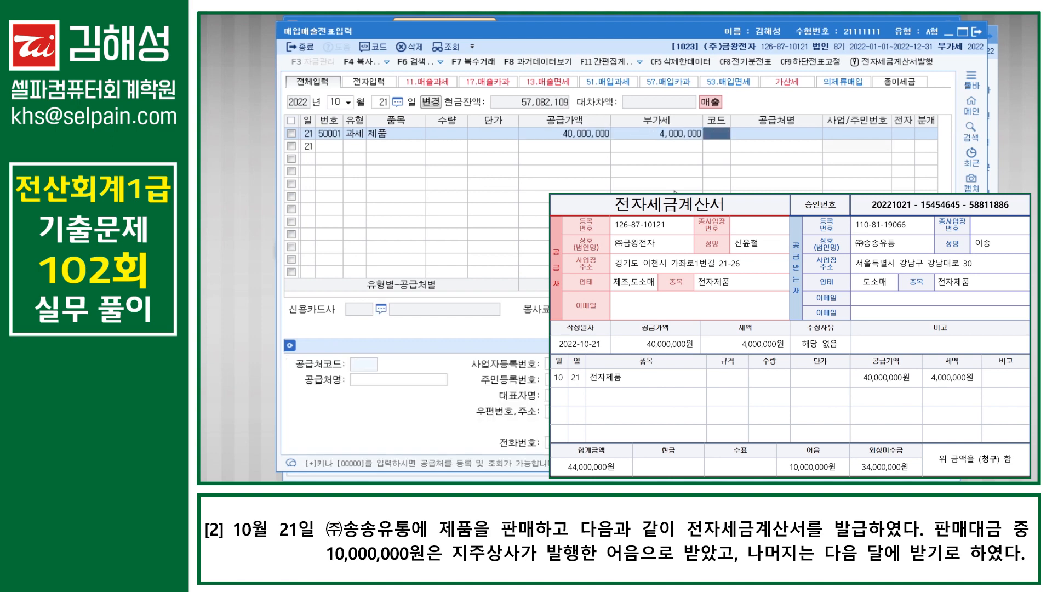
type("송송")
key("Return")
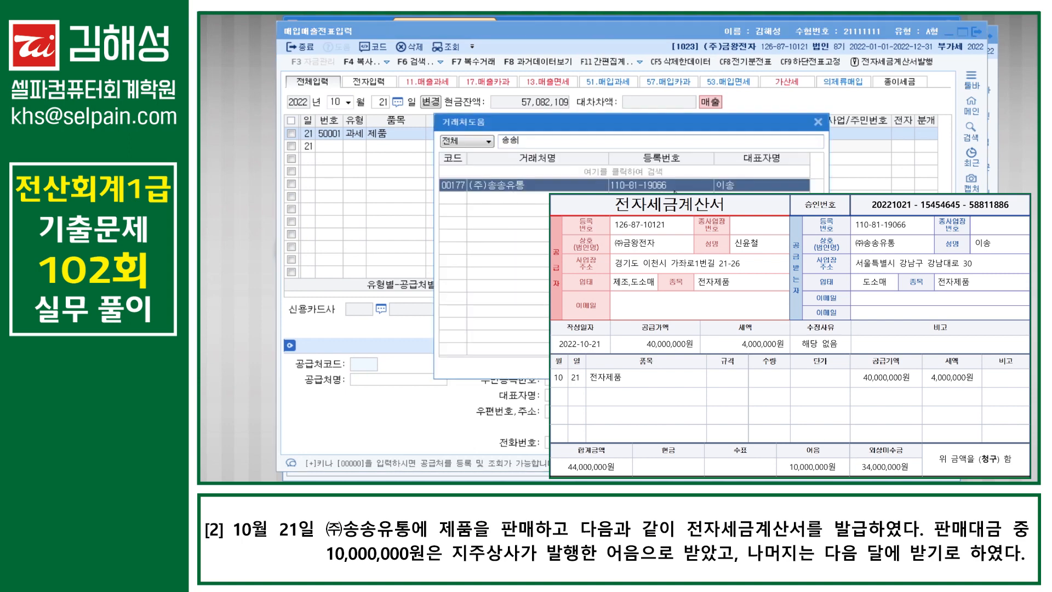
key("Return")
key("Return")
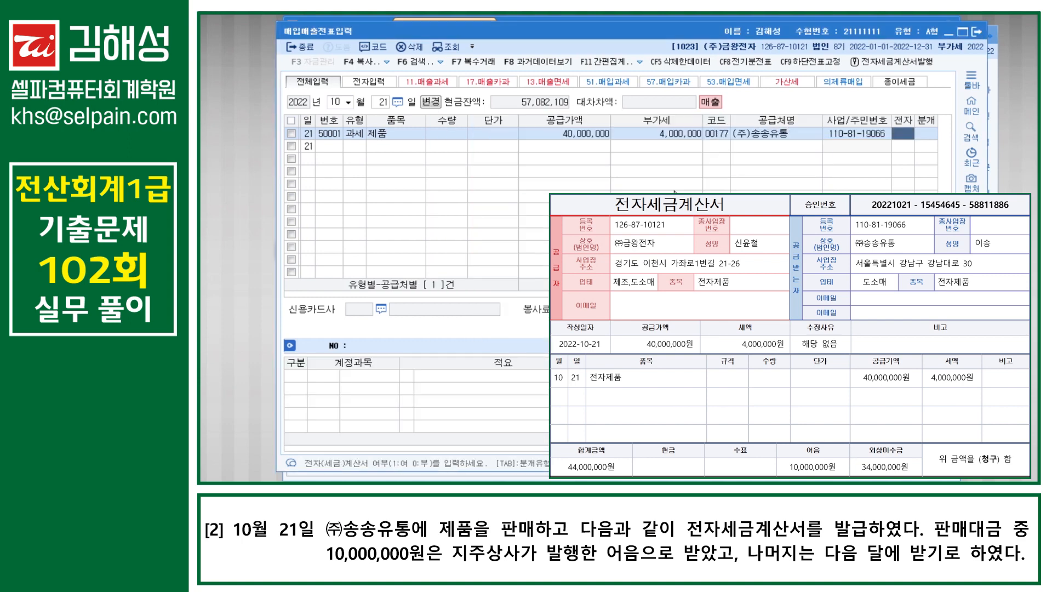
type("1")
key("Return")
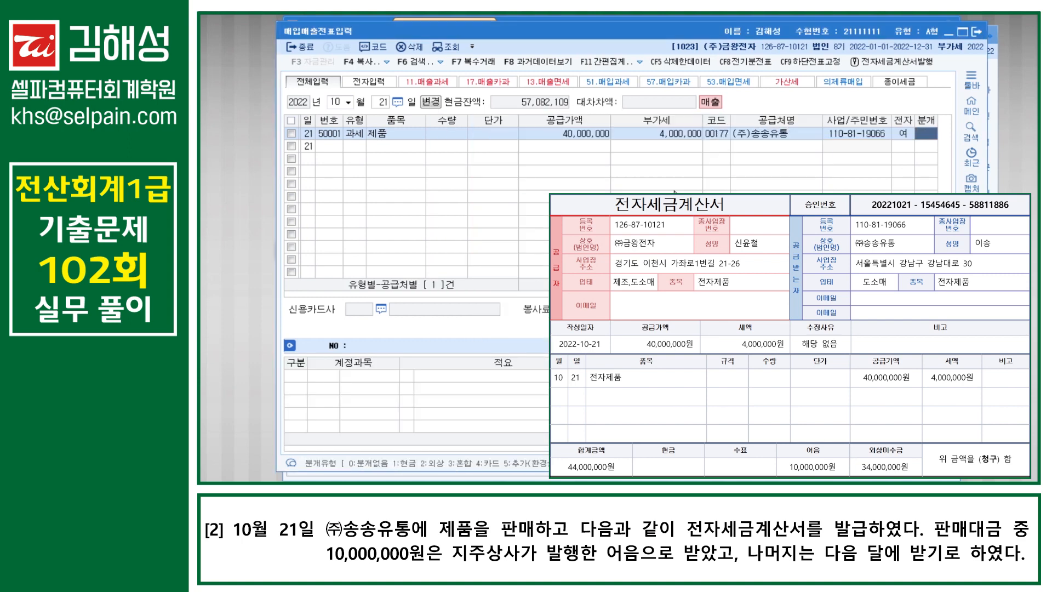
Step: Choose mixed settlement and debit 받을어음 10,000,000 with customer 지주상사
type("3")
key("Return")
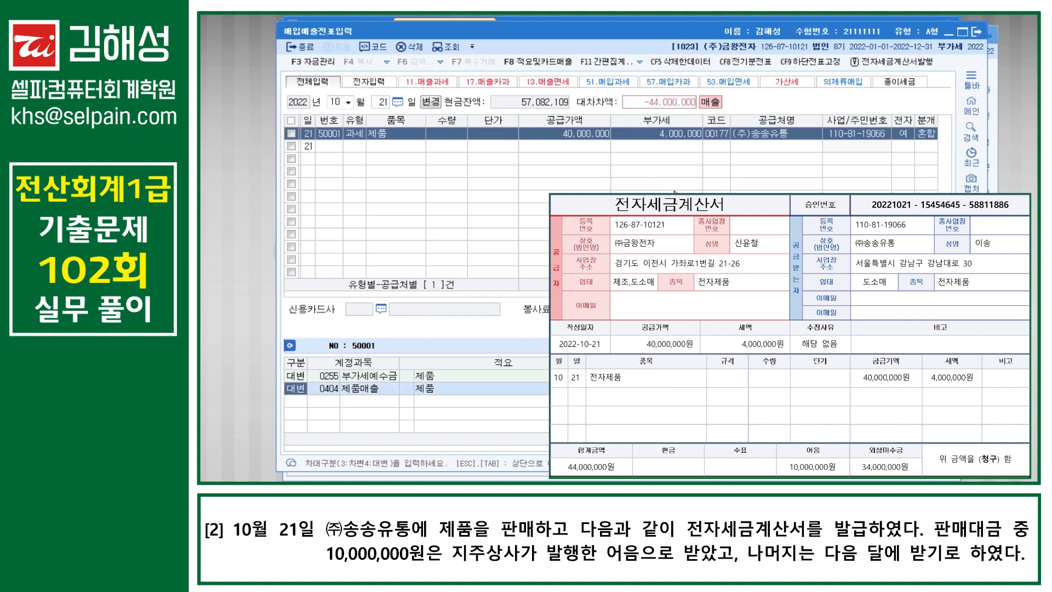
key("Return")
key("Return")
key("Return")
key("Return")
key("Return")
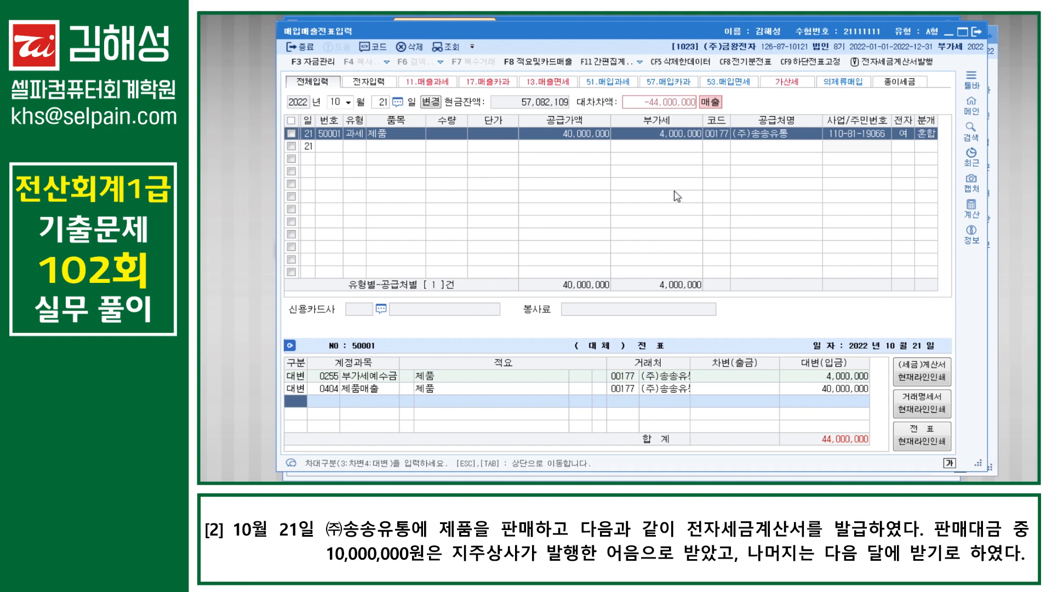
type("3110")
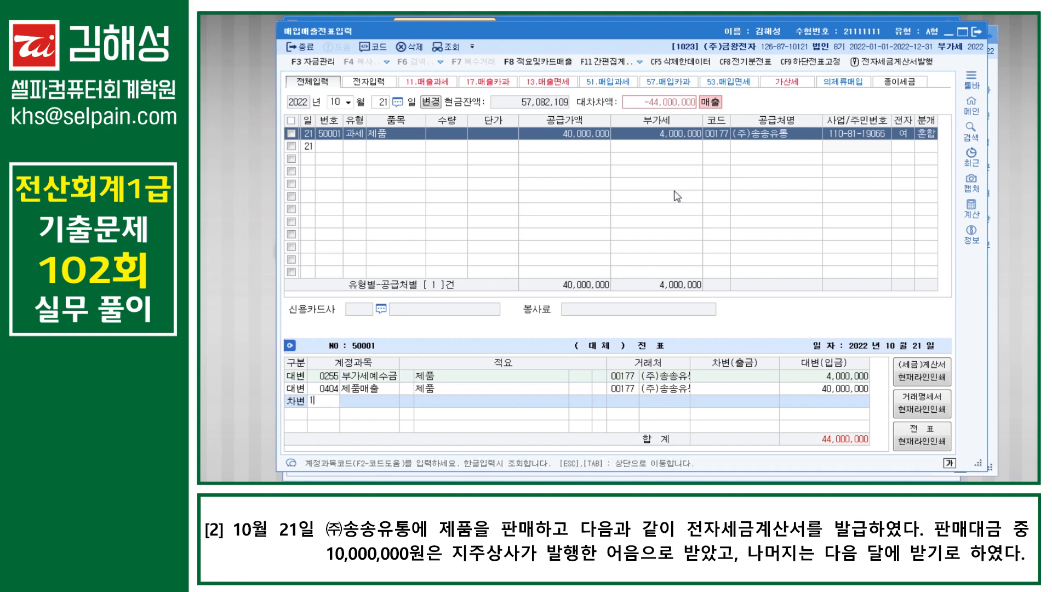
key("Return")
key("Return")
key("Return")
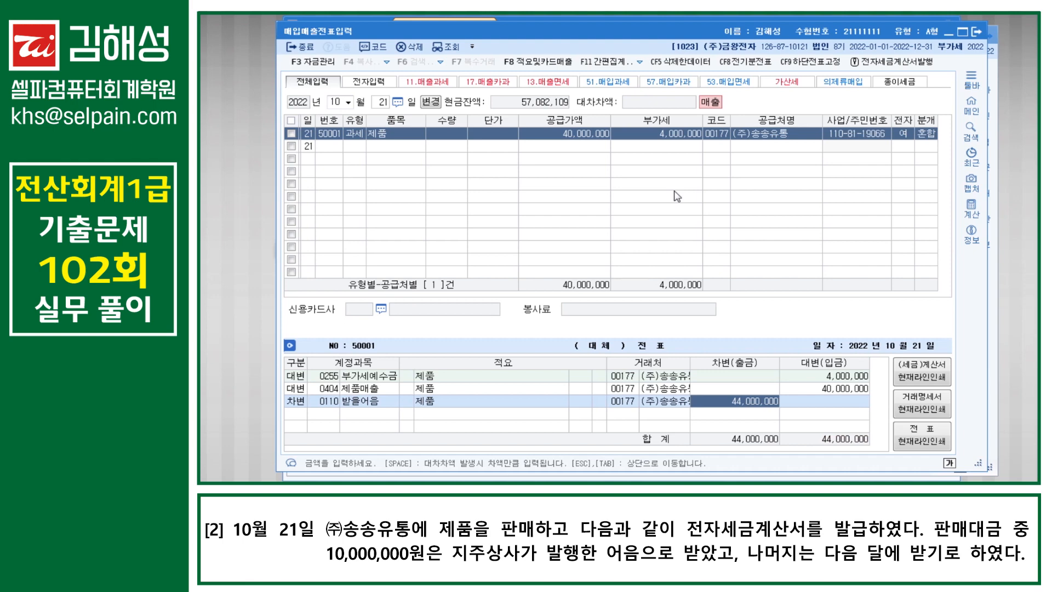
type("10000000")
key("Return")
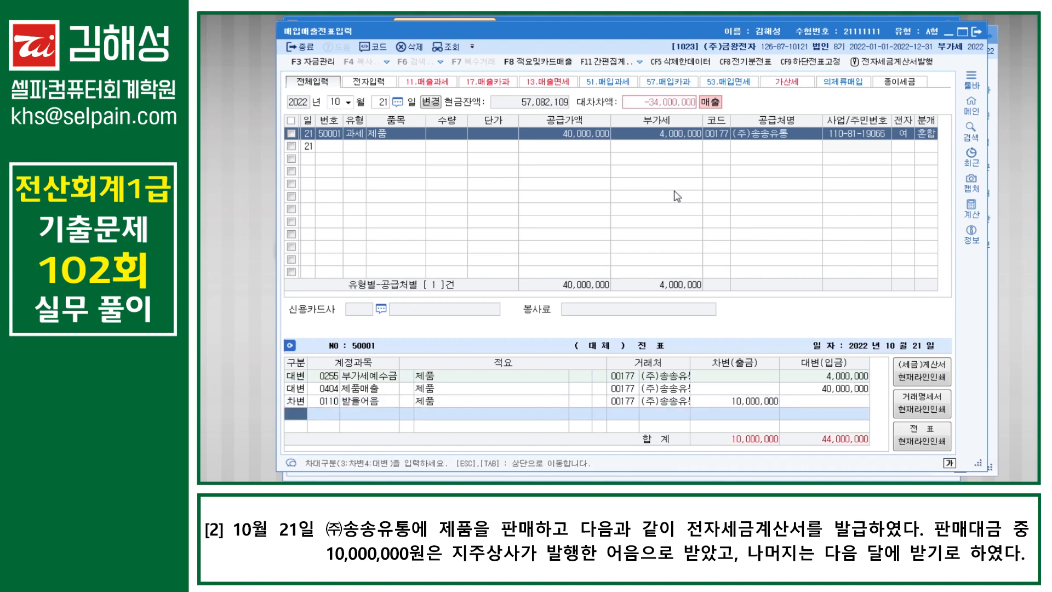
key("Up")
key("Return")
key("Return")
key("Return")
type("지주")
key("Return")
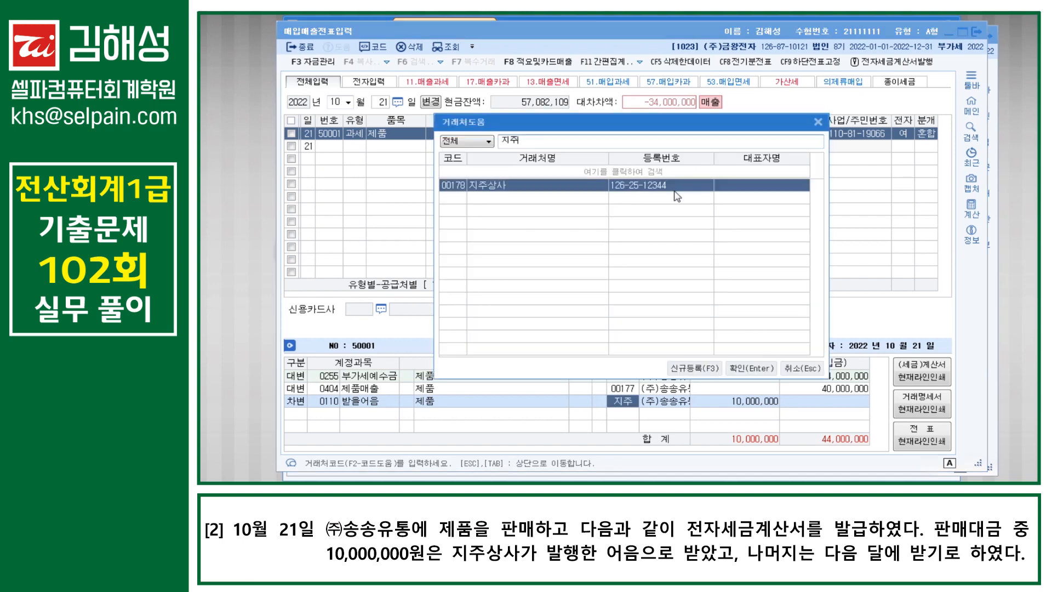
key("Return")
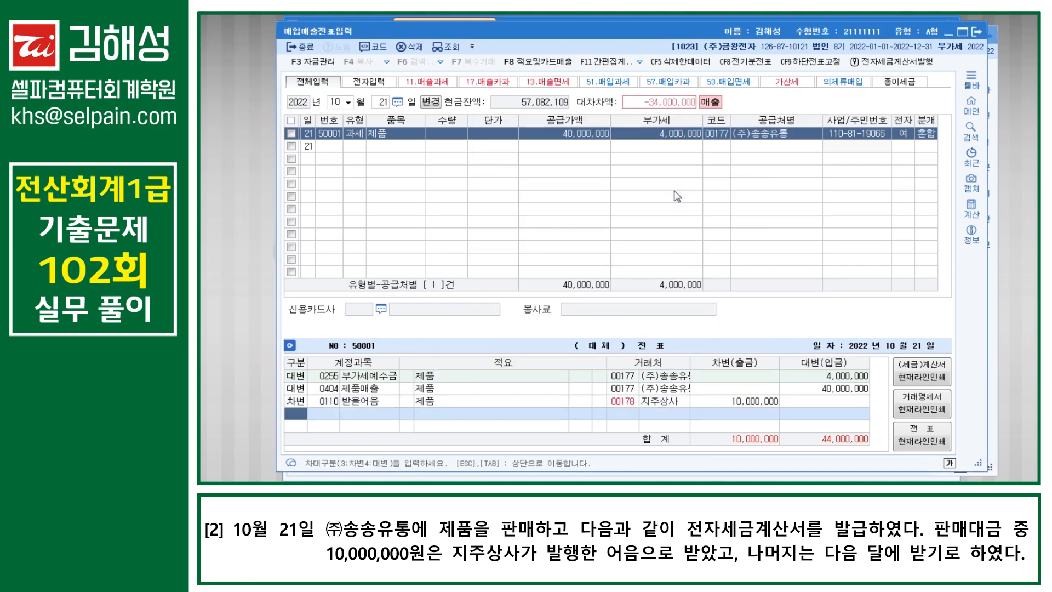
Step: Debit 외상매출금 for the remaining 34,000,000 and complete the October 21 entry
type("3")
key("Return")
type("108")
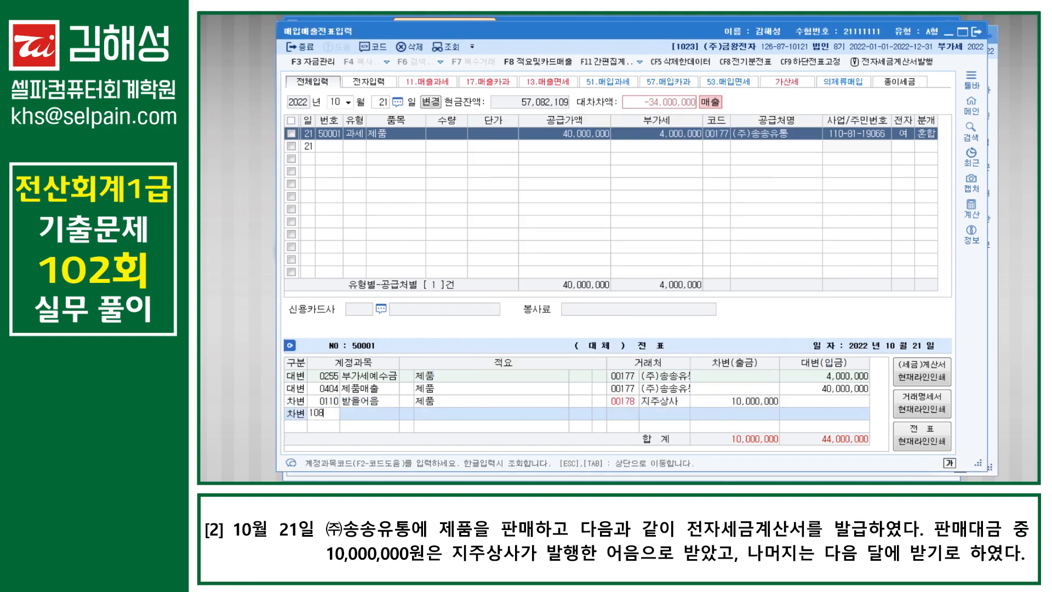
key("Return")
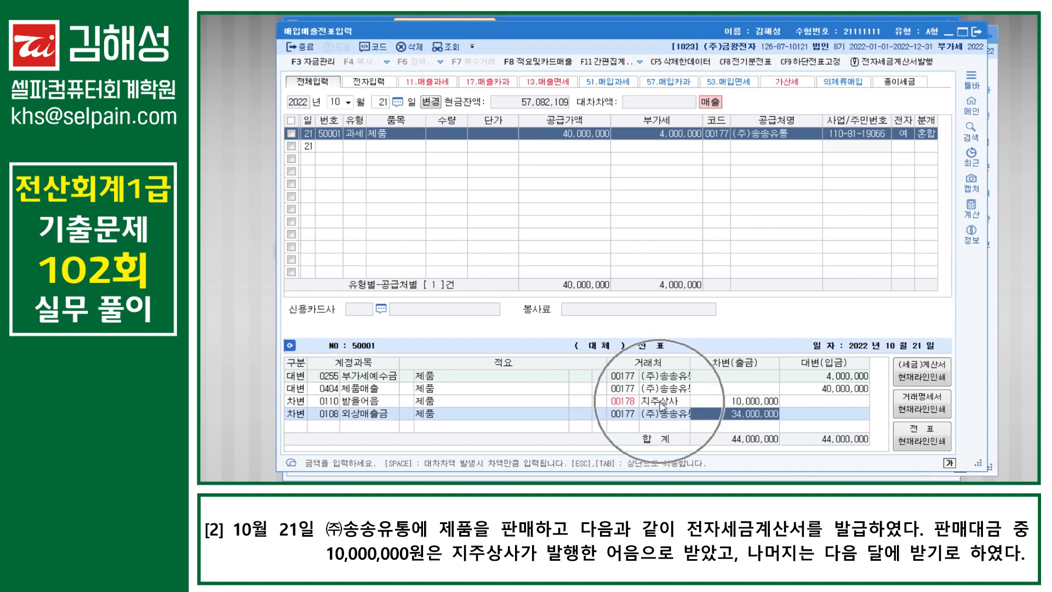
key("Return")
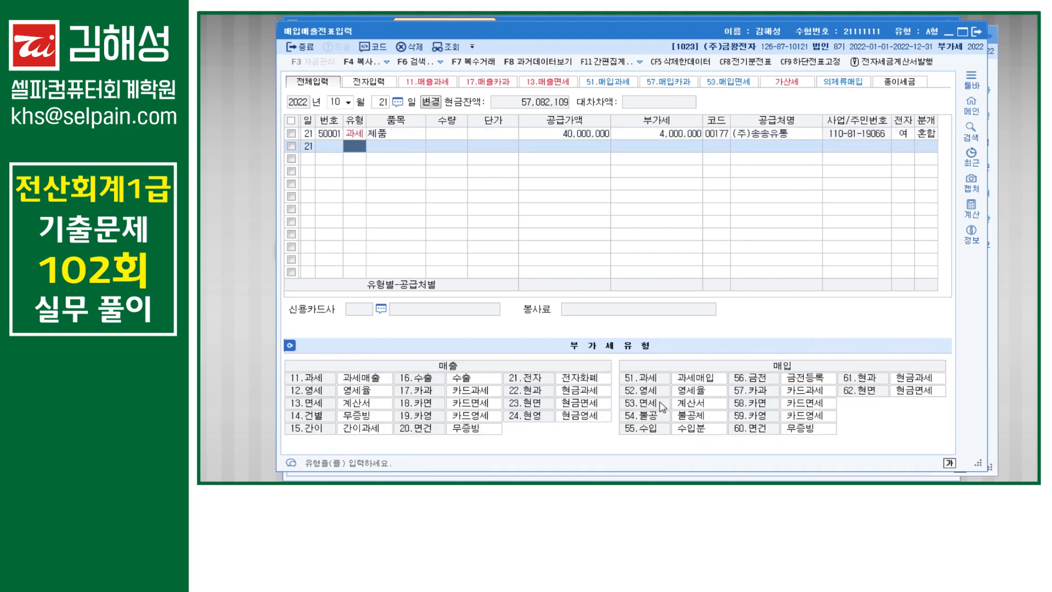
Step: Start a November 2 type 51 taxable purchase of CCTV with a 3,000,000 supply amount
key("Escape")
key("Escape")
type("1102")
key("Return")
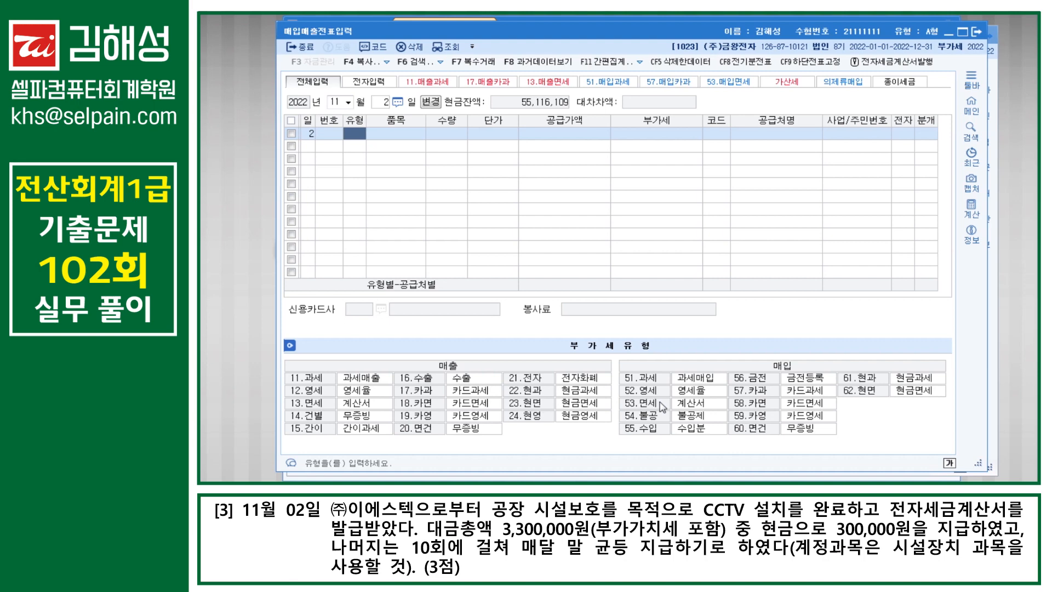
type("51")
key("Return")
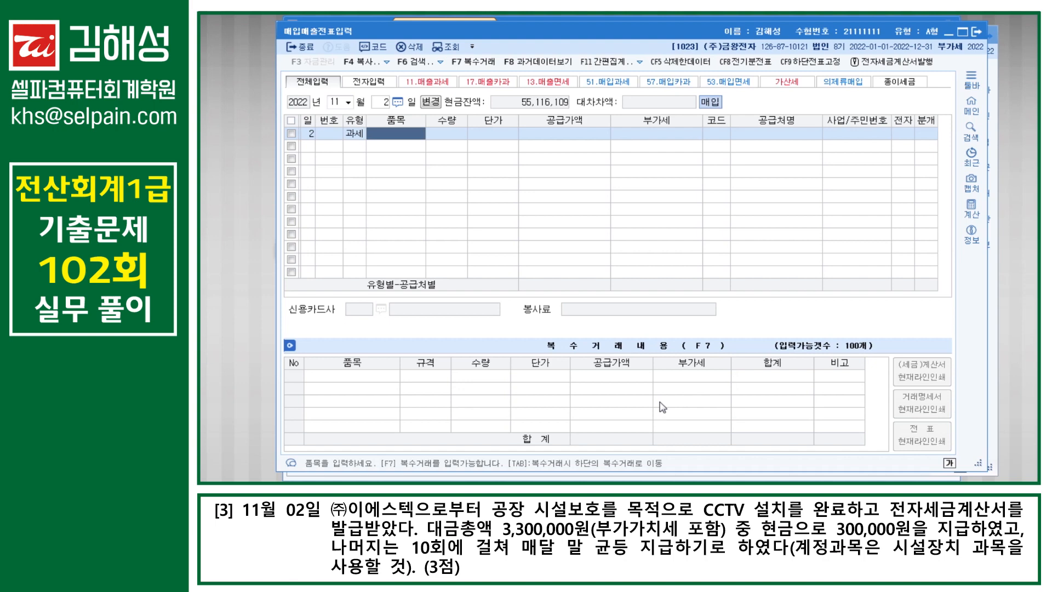
key("Hangul")
type("CCTV")
key("Hangul")
key("Return")
key("Return")
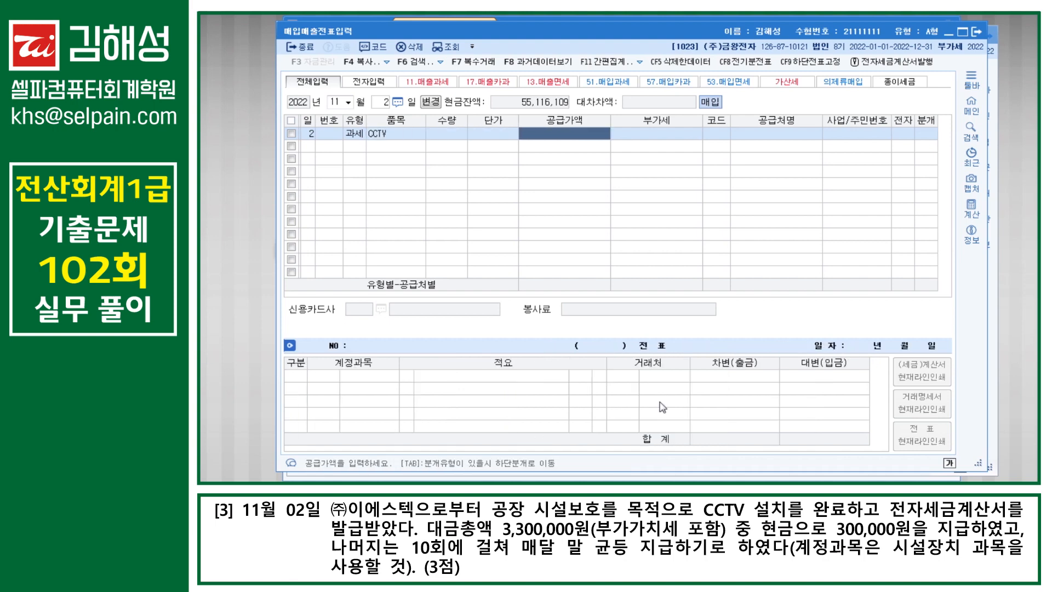
type("3000000")
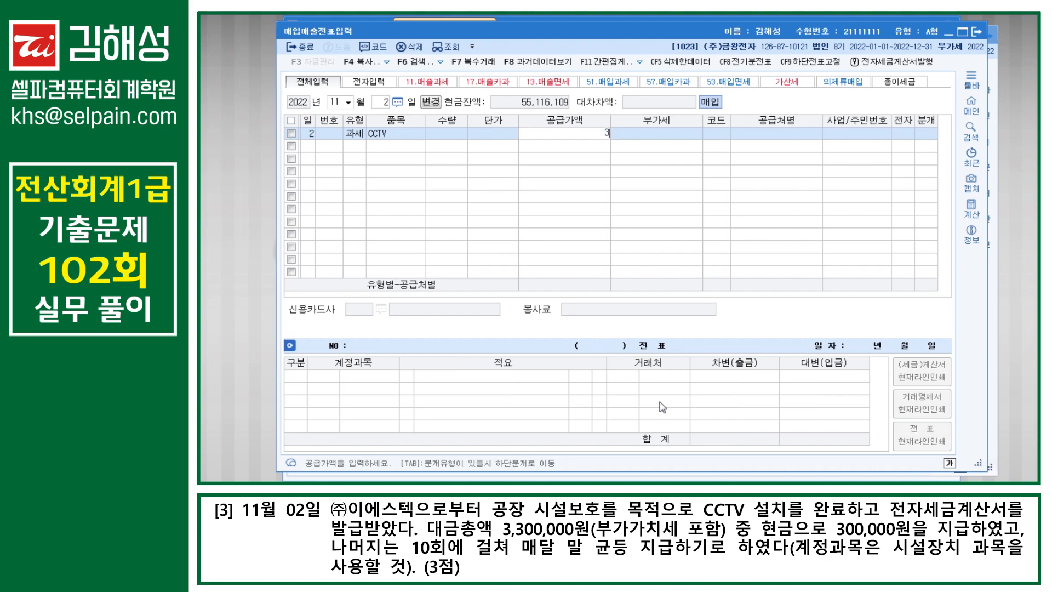
key("Return")
key("Return")
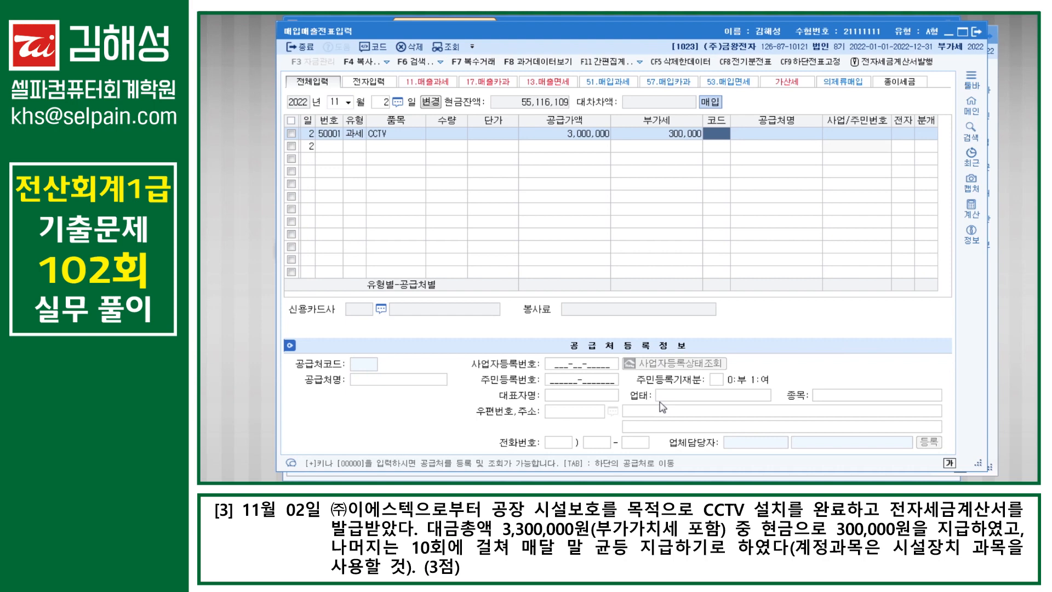
Step: Set (주)이에스텍 as supplier, use mixed settlement, and debit 시설장치 instead of raw materials
type("이에")
key("Return")
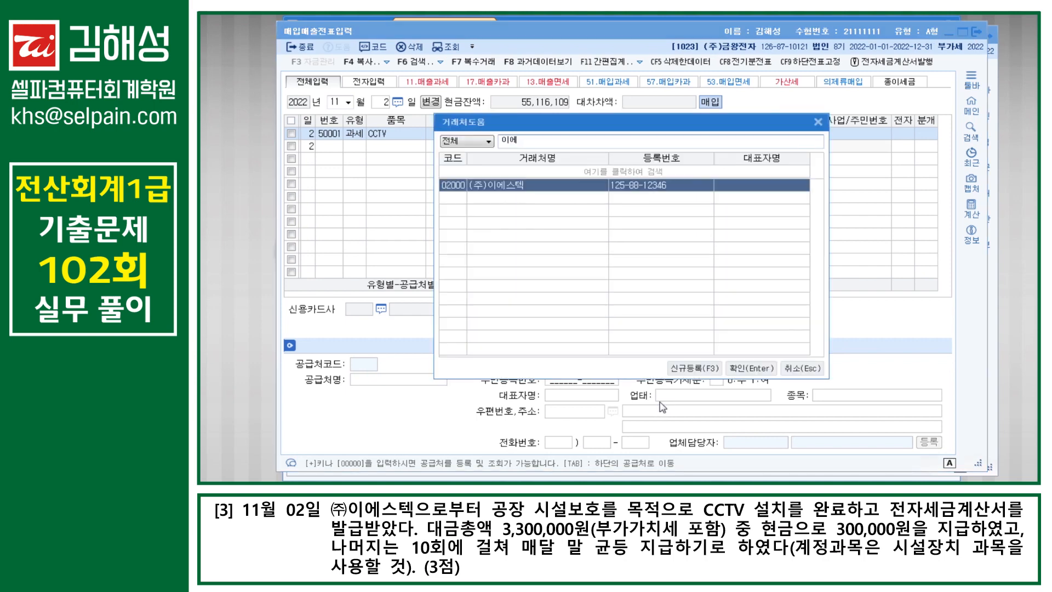
key("Return")
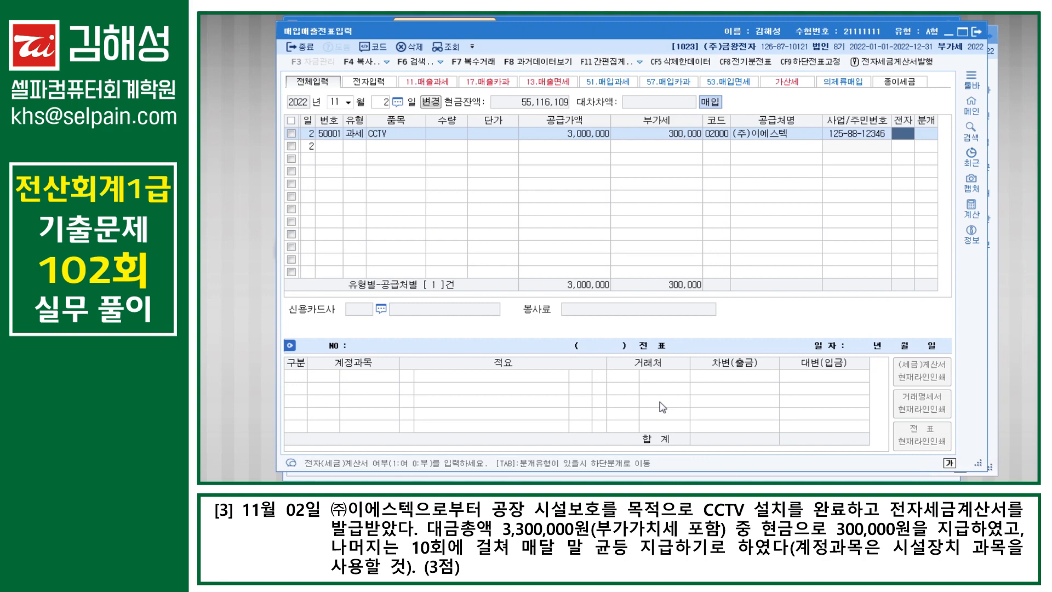
type("15")
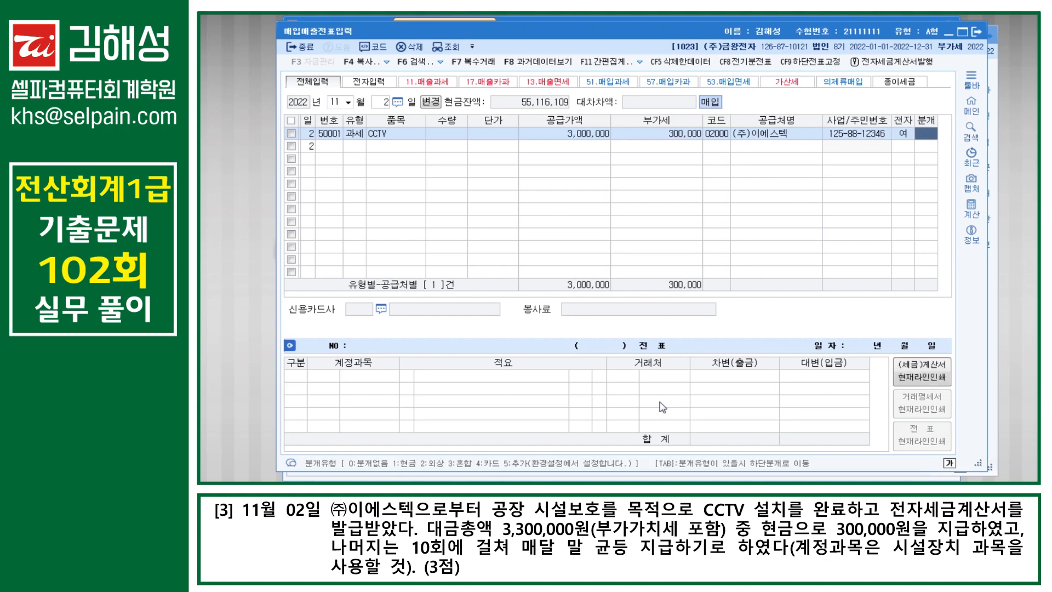
type("3")
key("Return")
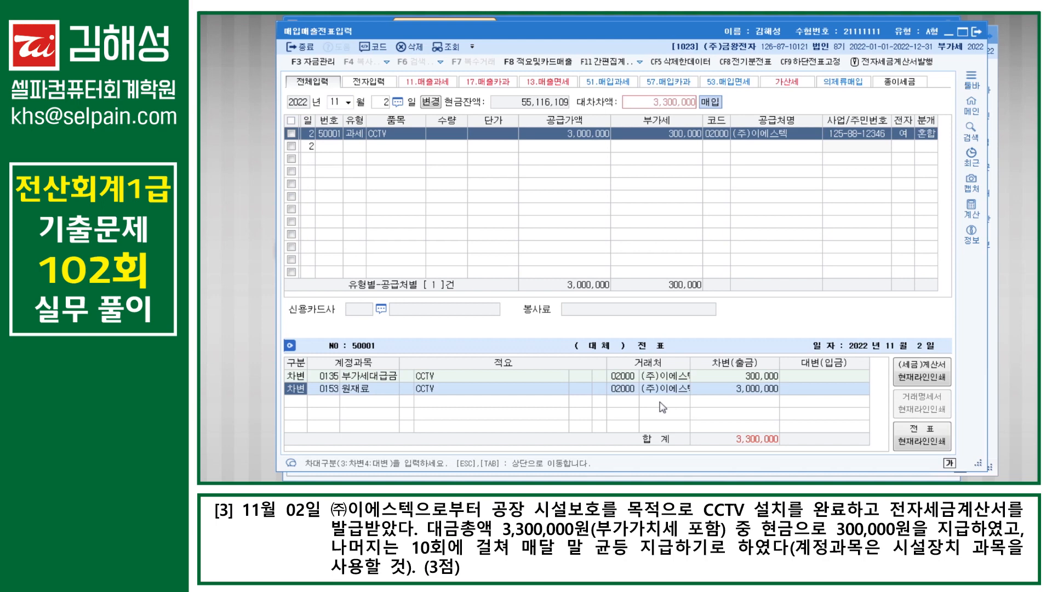
key("Return")
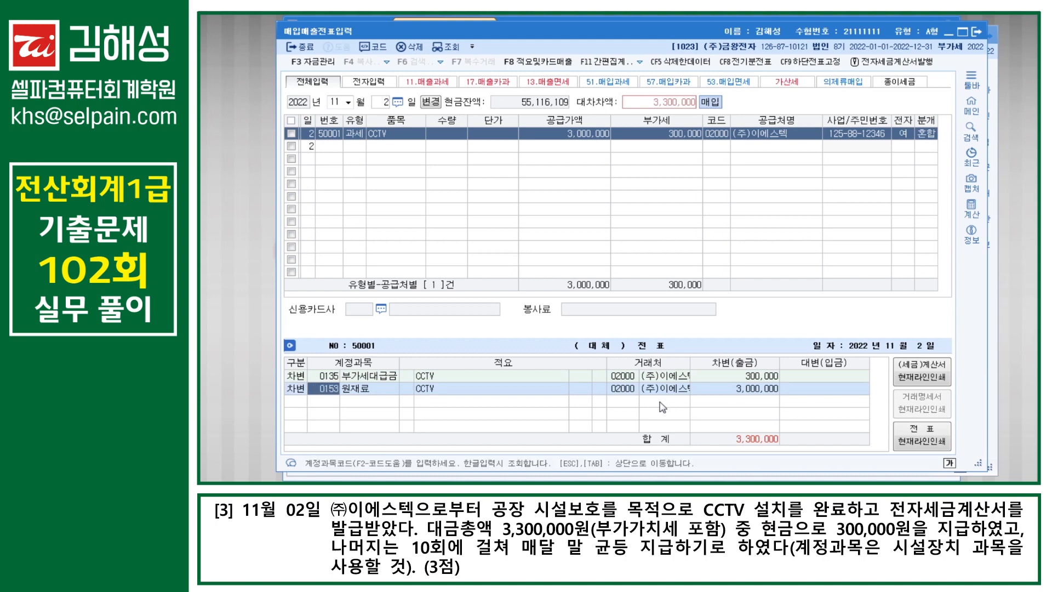
type("시설")
key("Return")
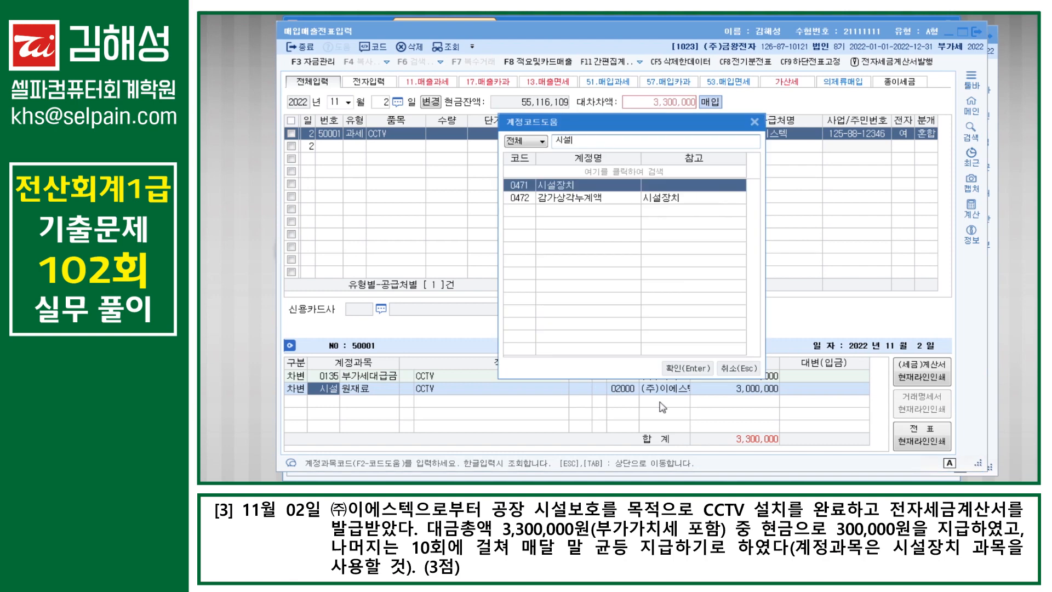
key("Return")
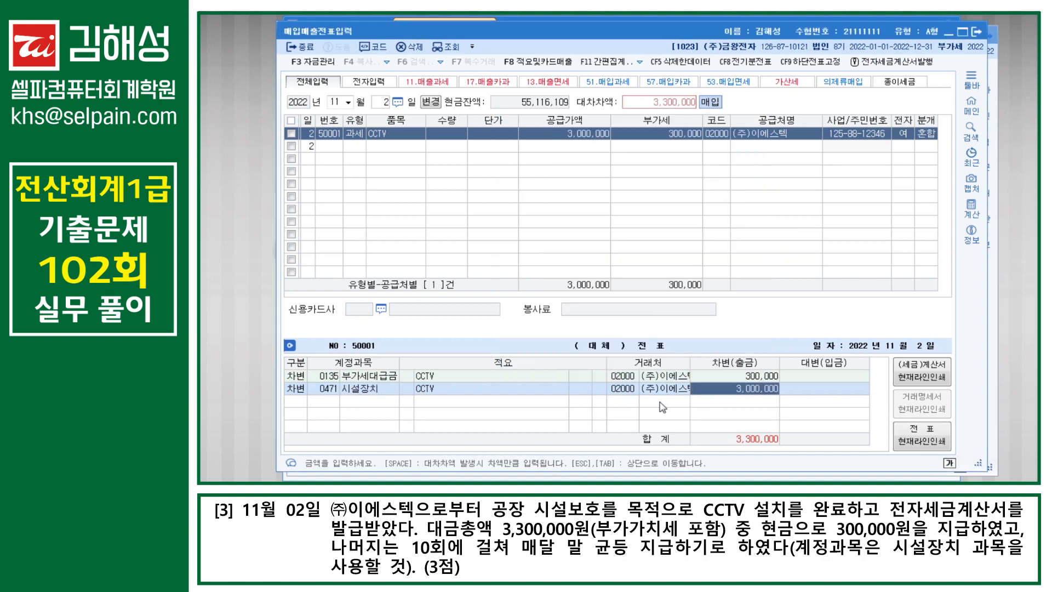
Step: Credit 현금 300,000 and 미지급금 3,000,000 so the voucher balances at 3,300,000
key("Return")
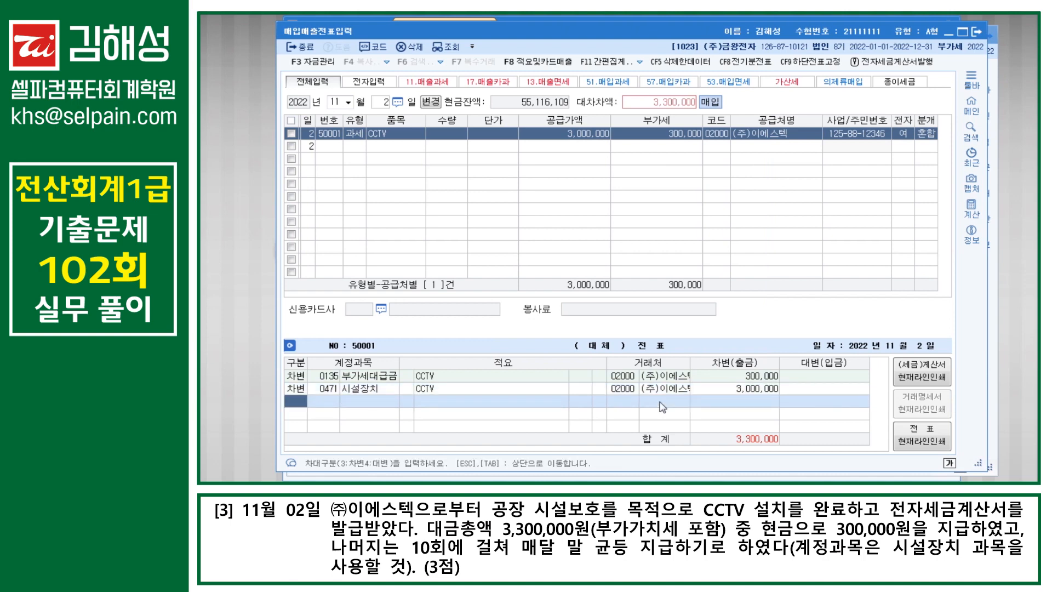
type("4")
type("101")
key("Return")
type("3000000")
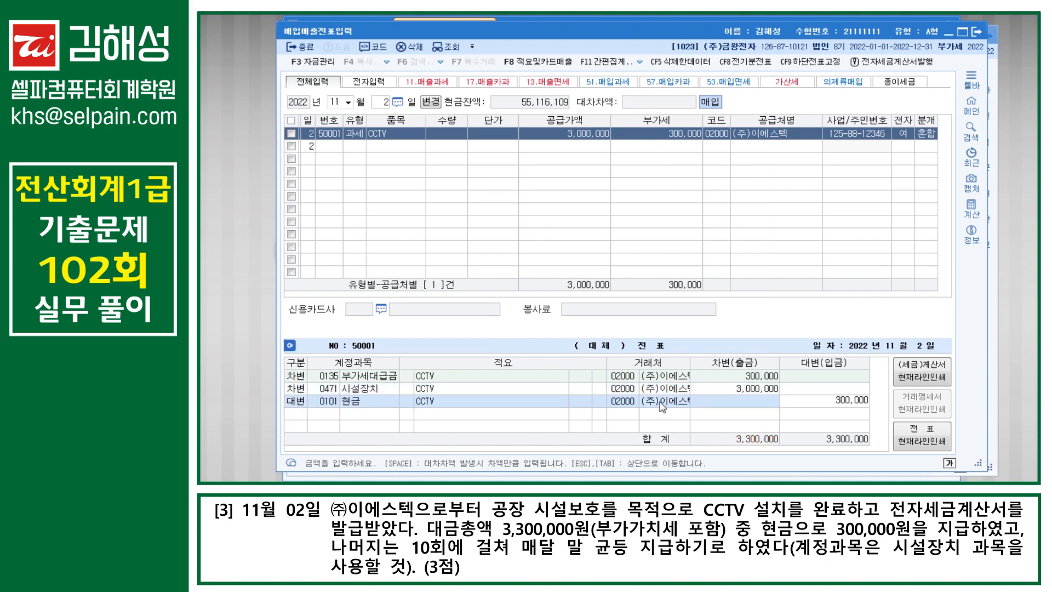
key("Return")
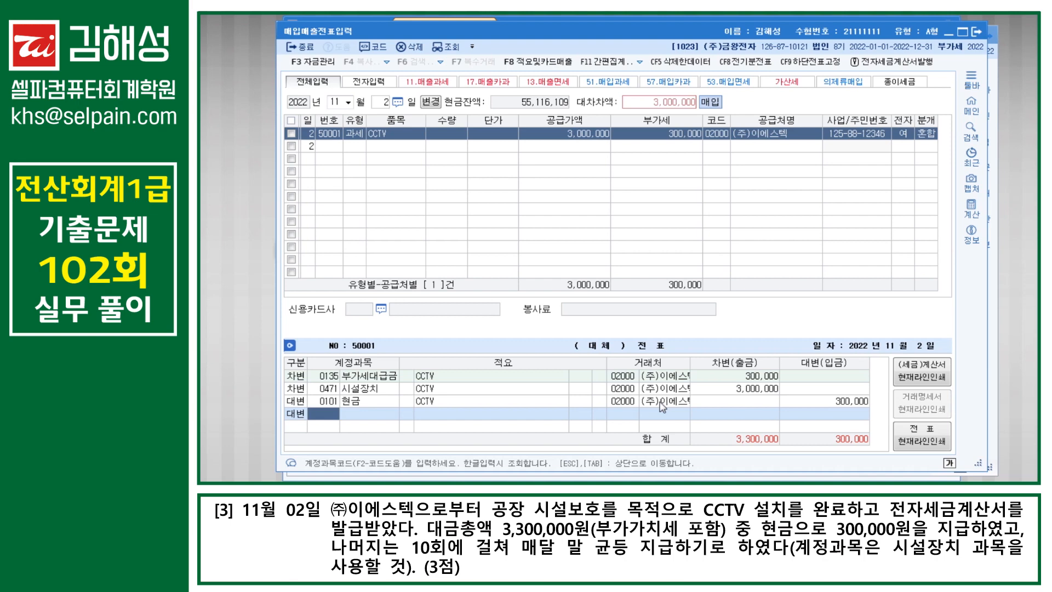
type("253")
key("Return")
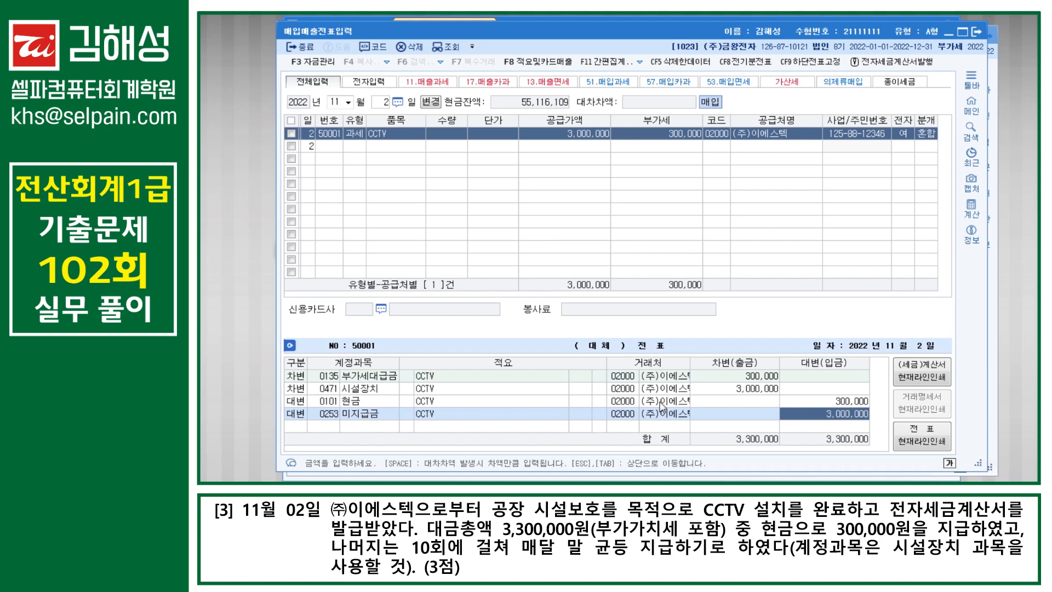
key("Return")
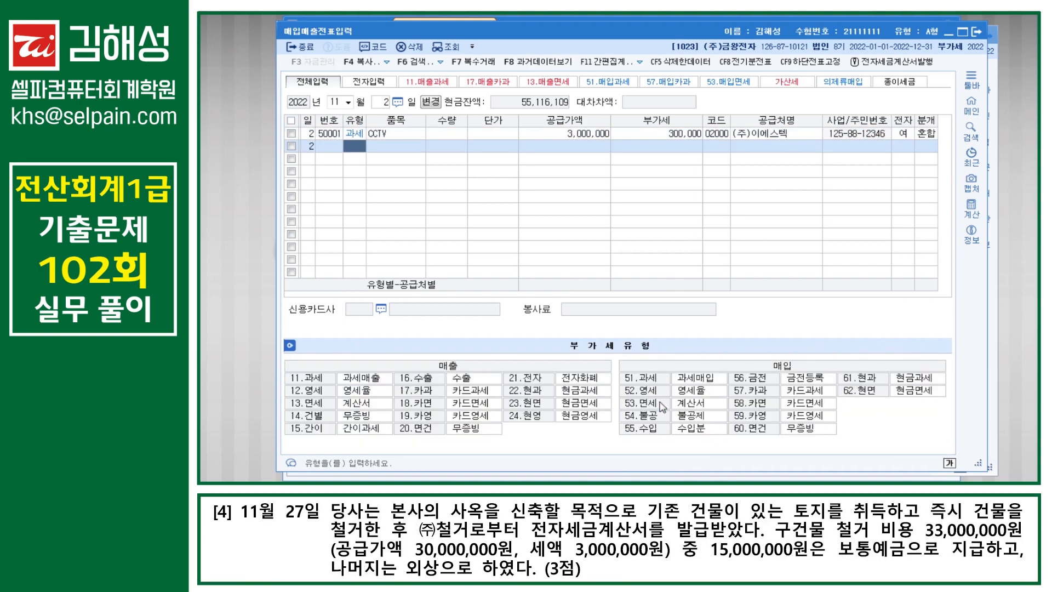
Step: Change the entry date to the 27th, giving a blank November 27 voucher line
key("Escape")
type("27")
key("Return")
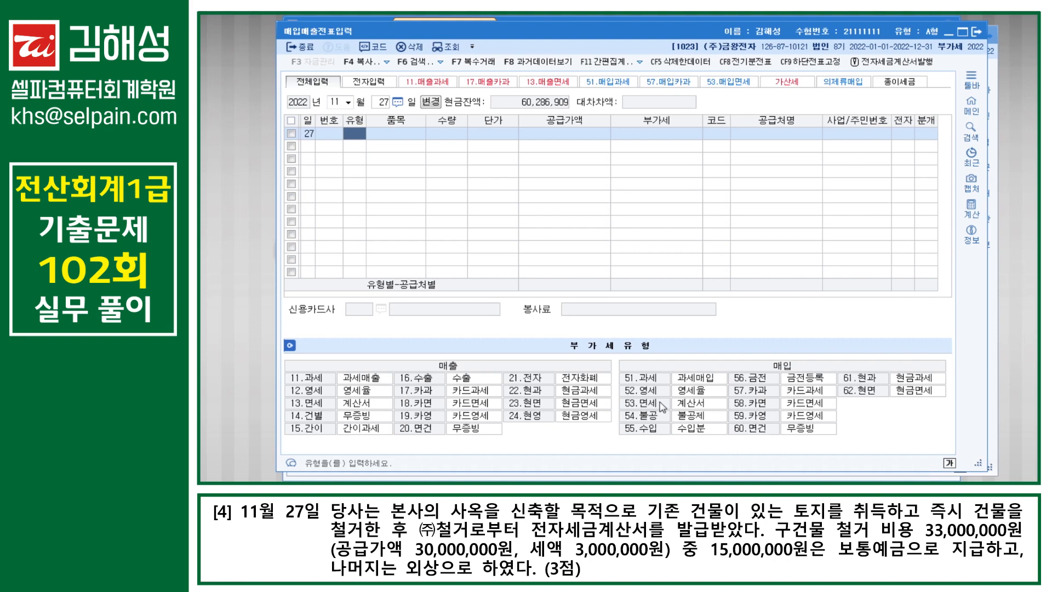
Step: Enter a type 54 non-deductible purchase of 철거비 with 30,000,000 supply and 3,000,000 VAT
type("54")
key("Return")
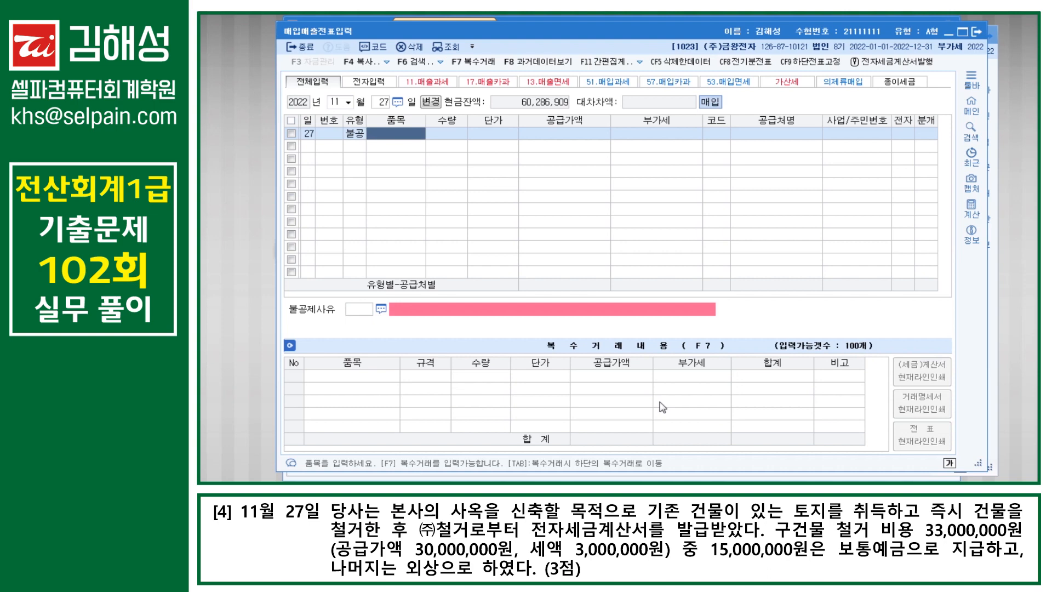
type("철거비")
key("Return")
key("Return")
key("Return")
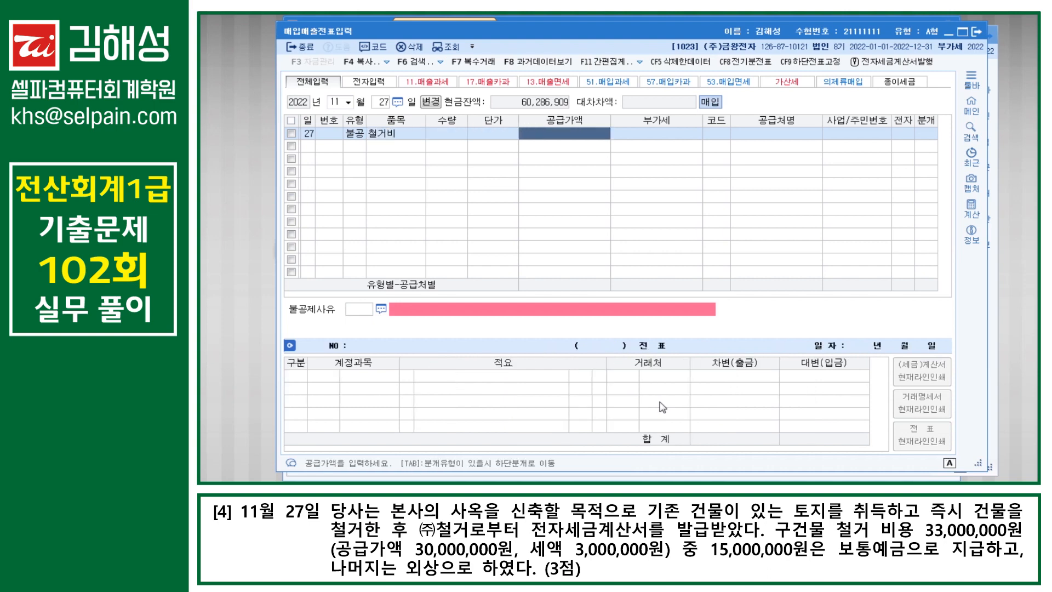
type("30000000")
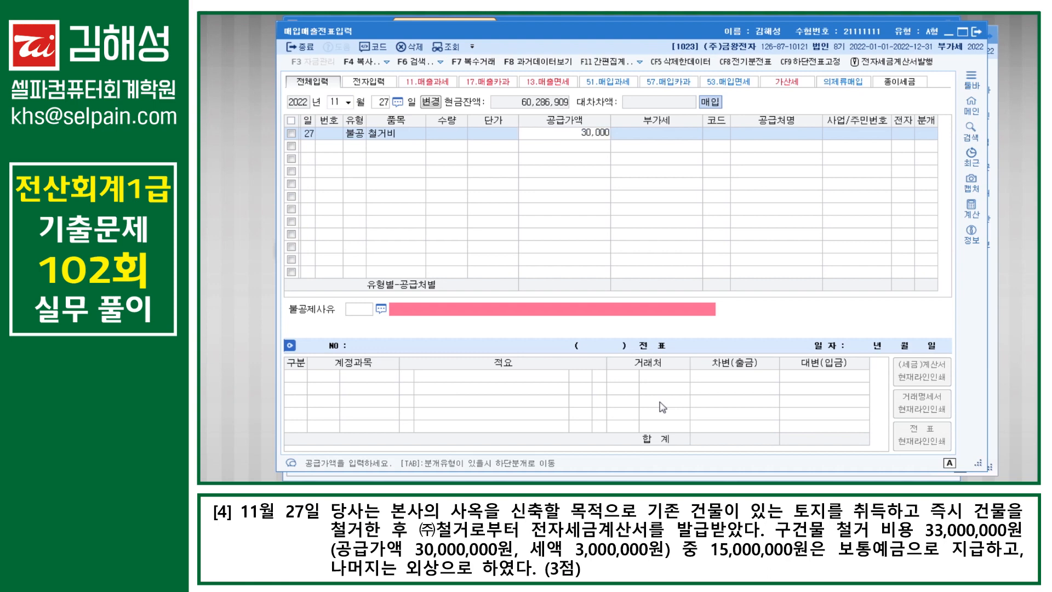
key("Return")
key("Return")
type("철거")
Step: Set supplier (주)철거, electronic invoice 1, non-deduction reason 6, and mixed settlement
key("Return")
key("Return")
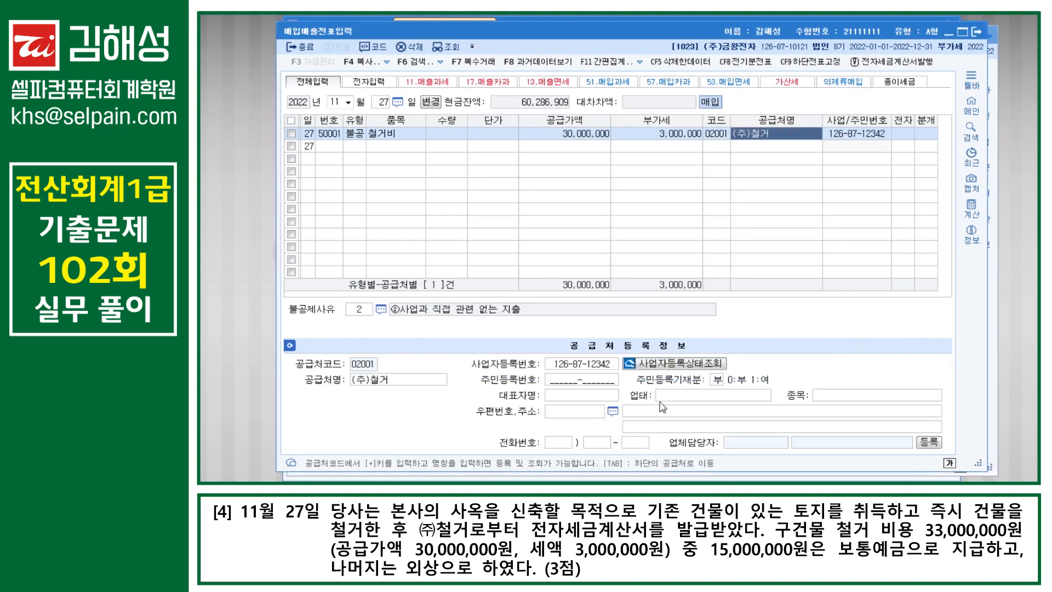
key("Return")
type("1")
key("Return")
type("6")
key("Return")
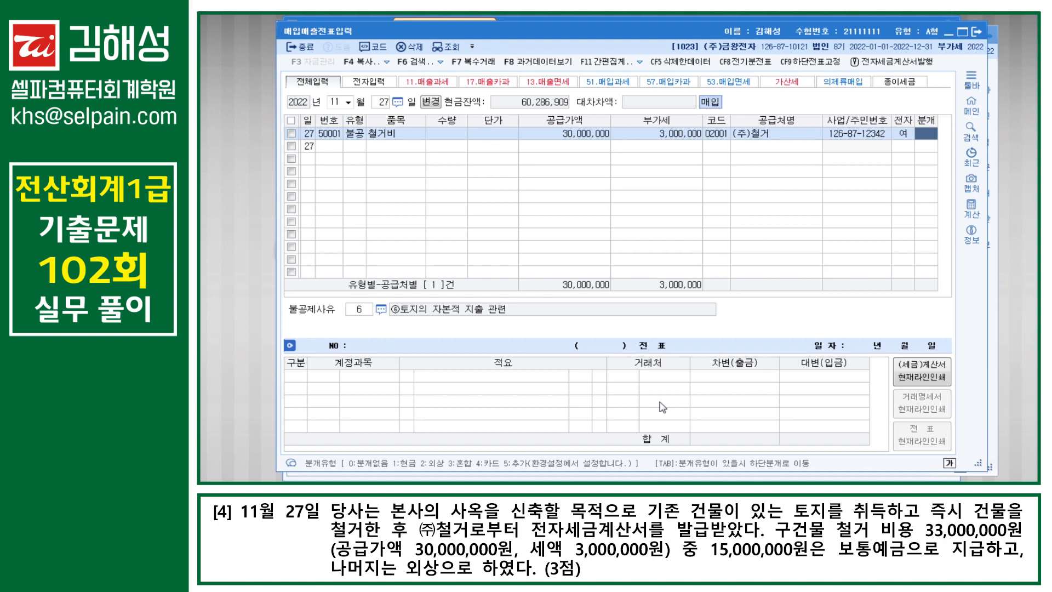
key("ctrl")
key("ctrl")
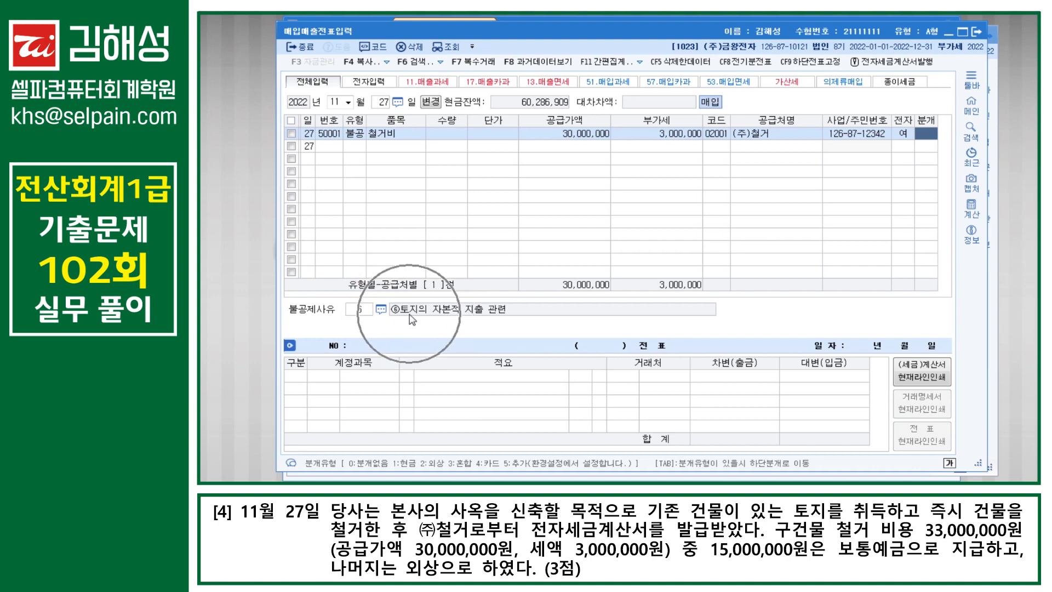
type("3")
key("Return")
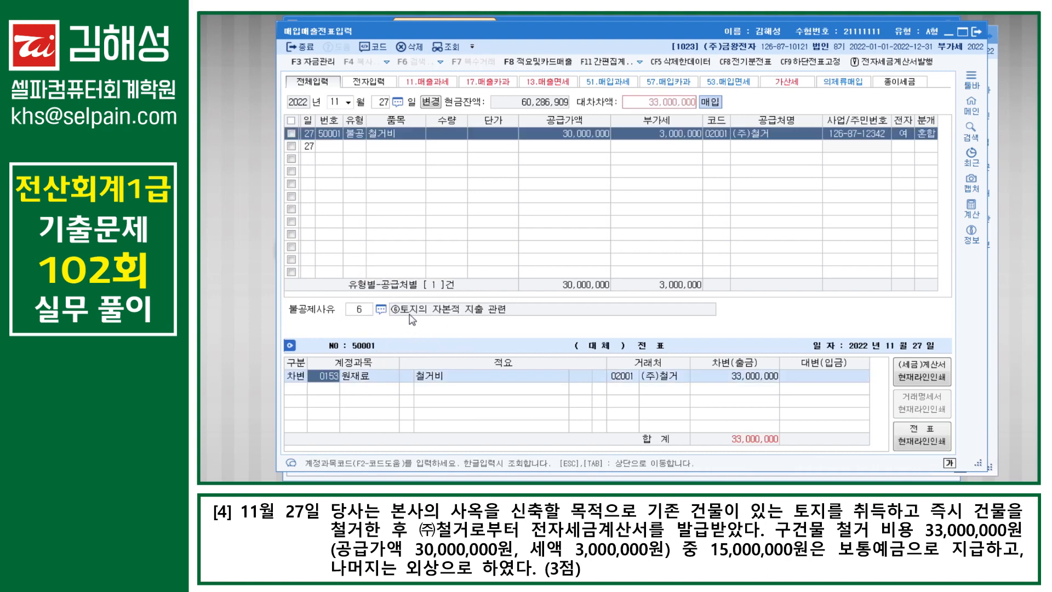
Step: Debit 토지 33,000,000; credit 보통예금 15,000,000 and 미지급금 18,000,000
type("201")
key("Return")
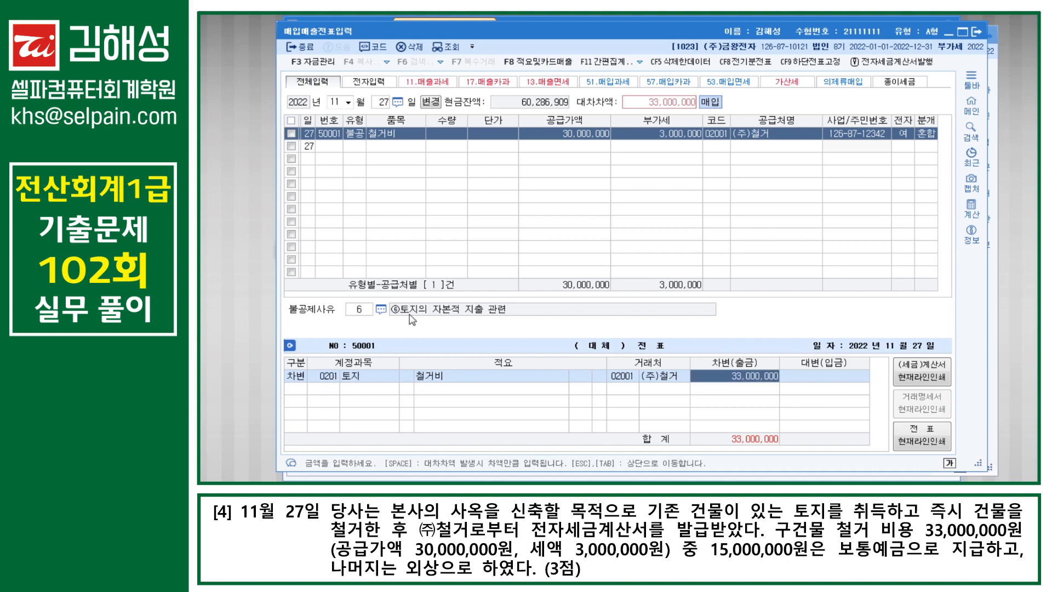
key("Return")
type("4")
key("Return")
type("103")
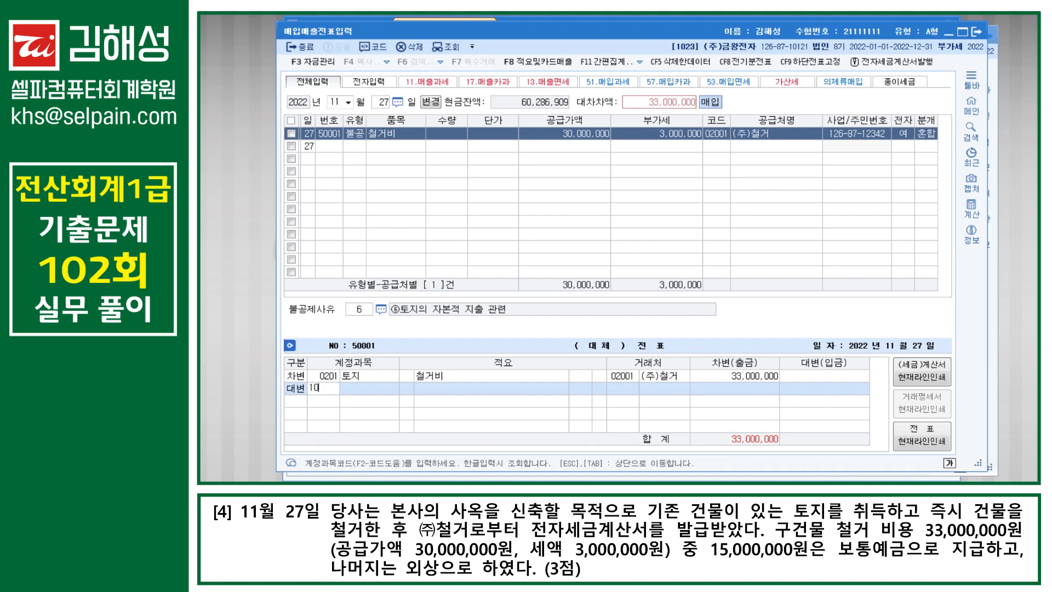
key("Return")
type("15,000,000")
key("Return")
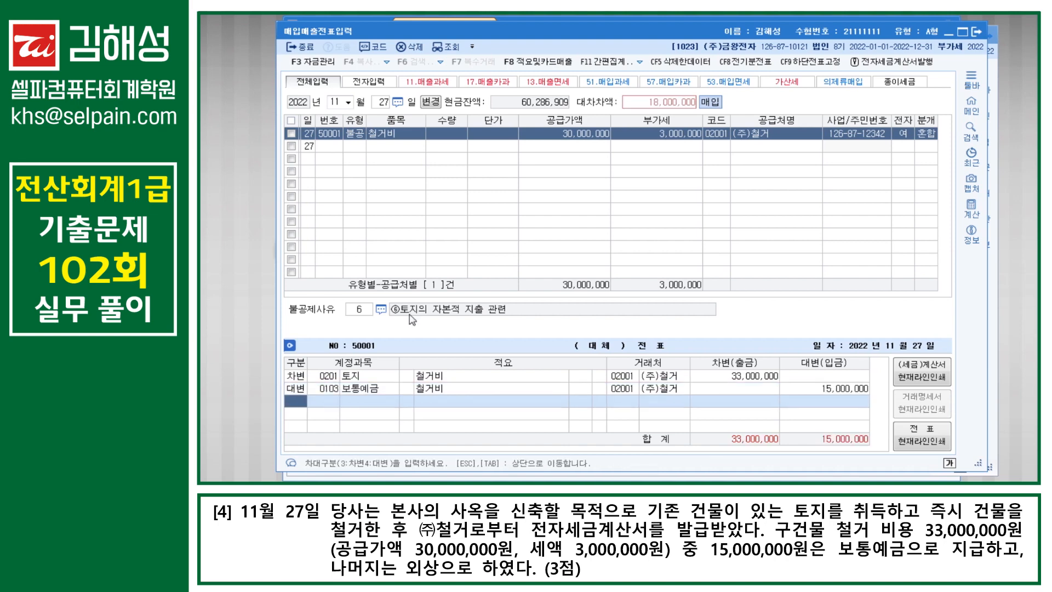
type("4")
key("Return")
type("253")
key("Return")
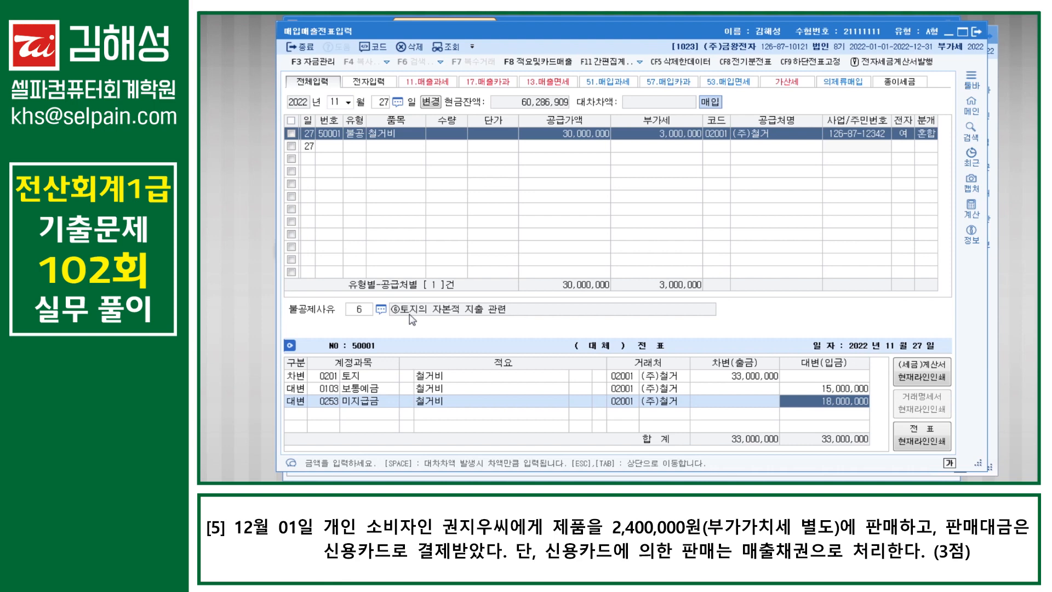
Step: Close the voucher and change the entry date to December 1
key("Escape")
key("Escape")
key("Escape")
type("12")
key("Return")
type("1")
key("Return")
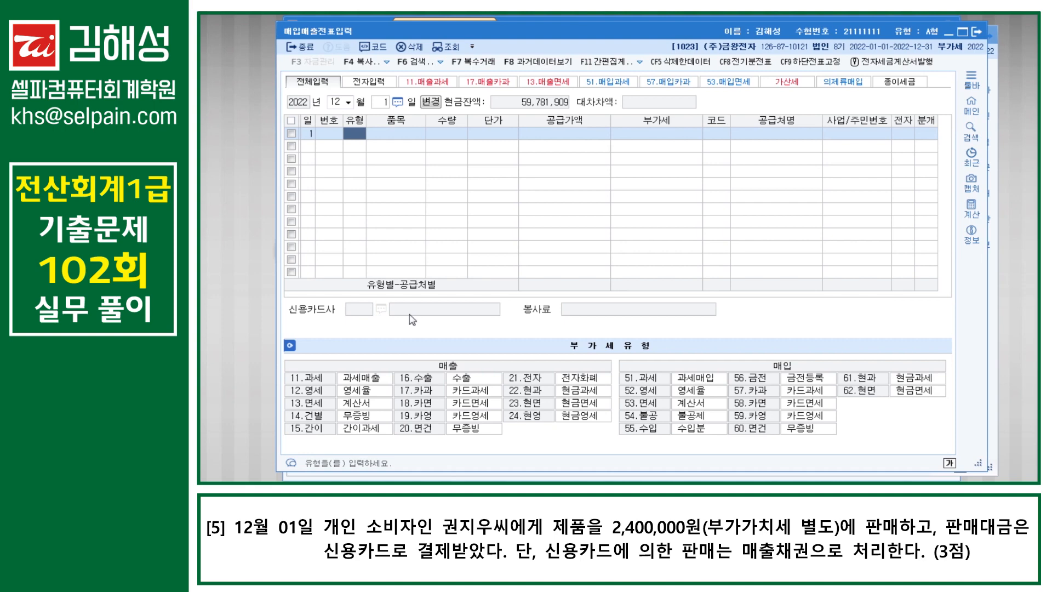
Step: Enter a type 17 card sale of 제품: 2,400,000 supply and 240,000 VAT, correcting the mistyped amount
type("17")
key("Return")
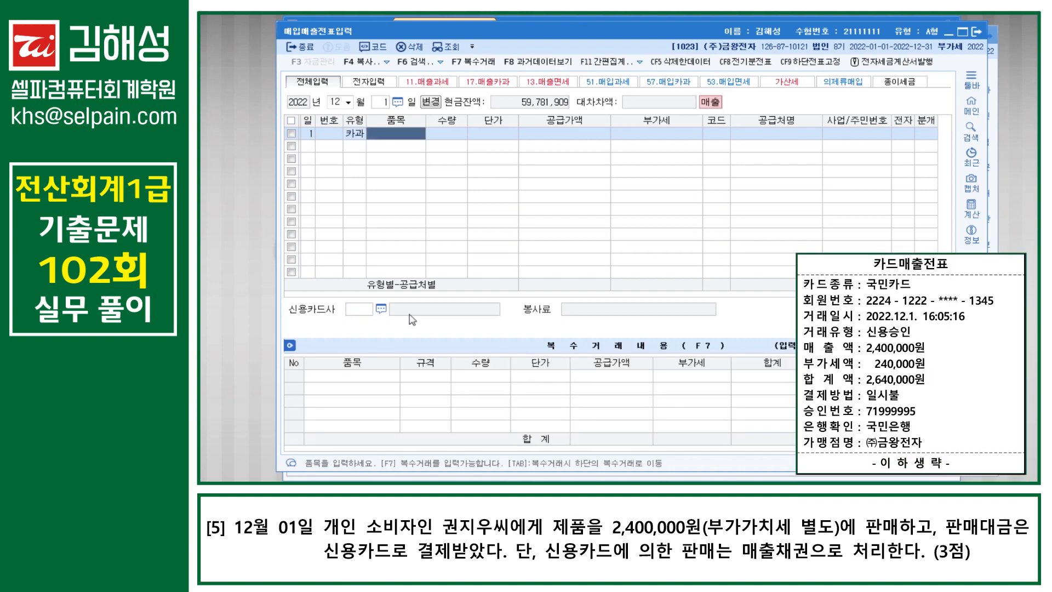
type("제품")
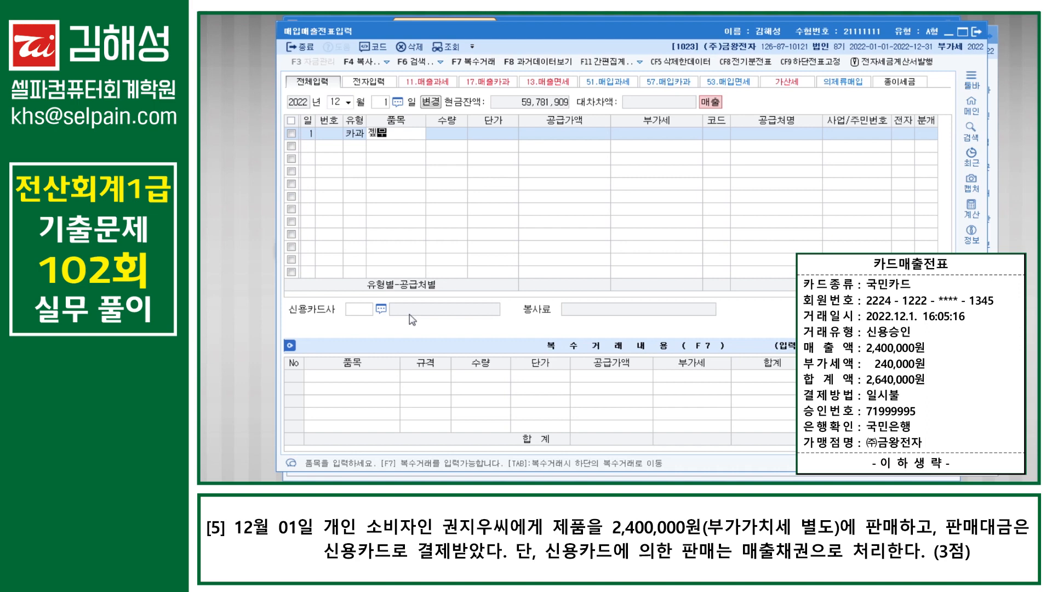
key("Return")
key("Return")
key("Return")
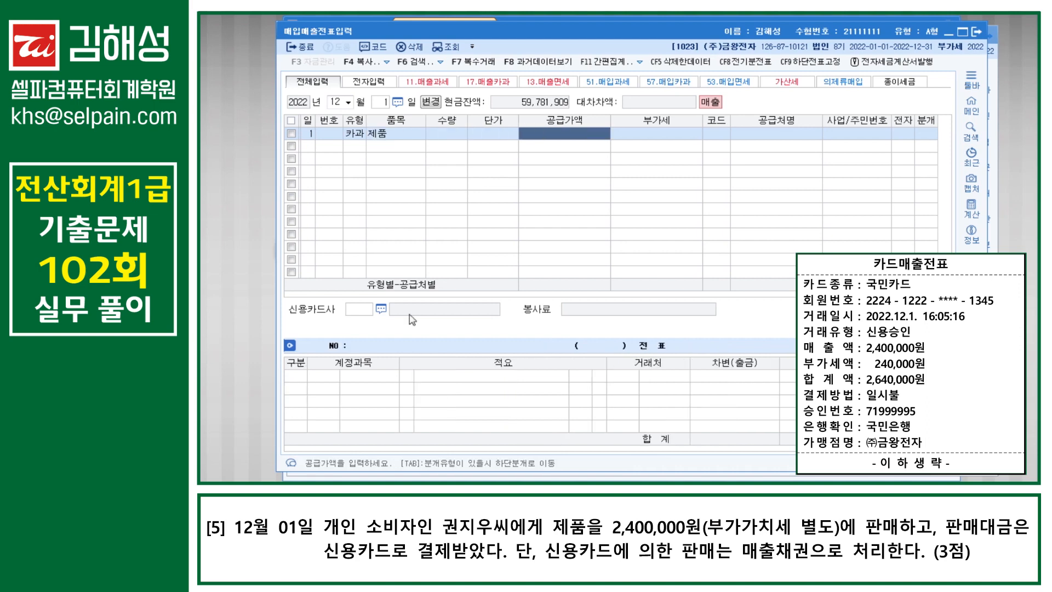
type("26")
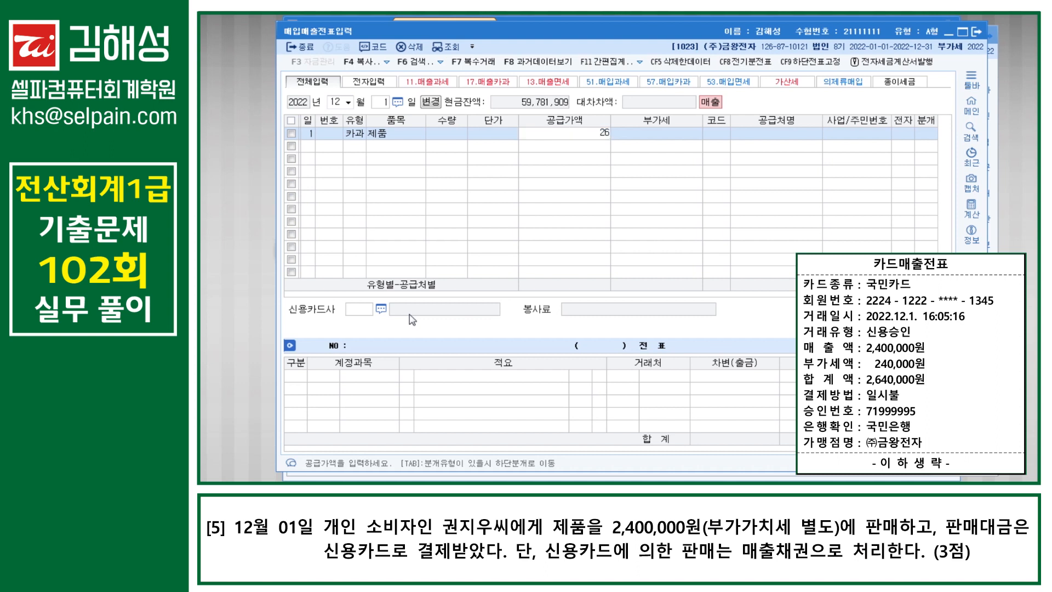
type("400000")
key("Return")
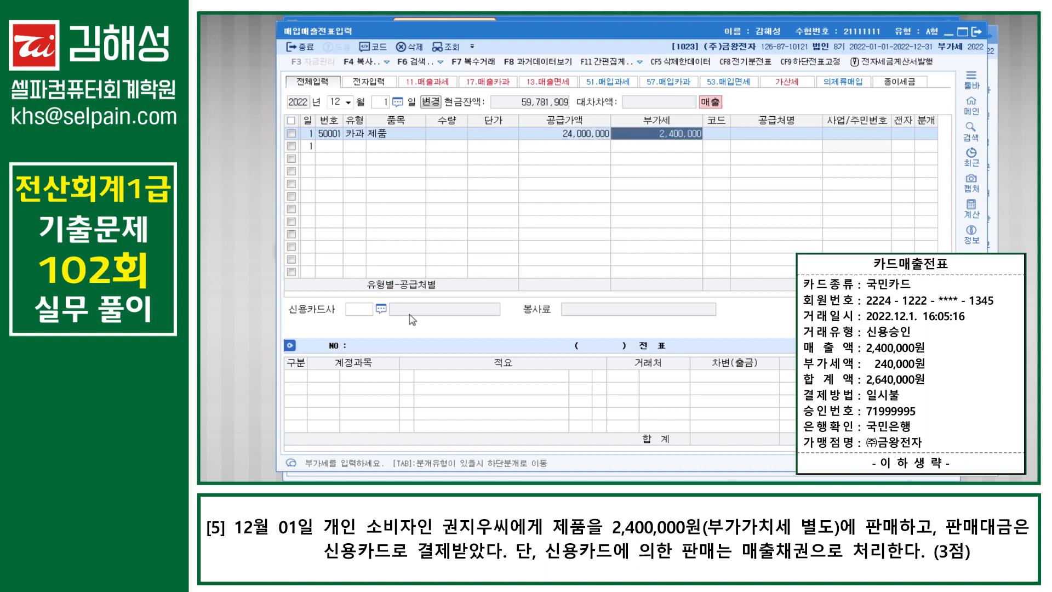
key("shift+Tab")
type("2640")
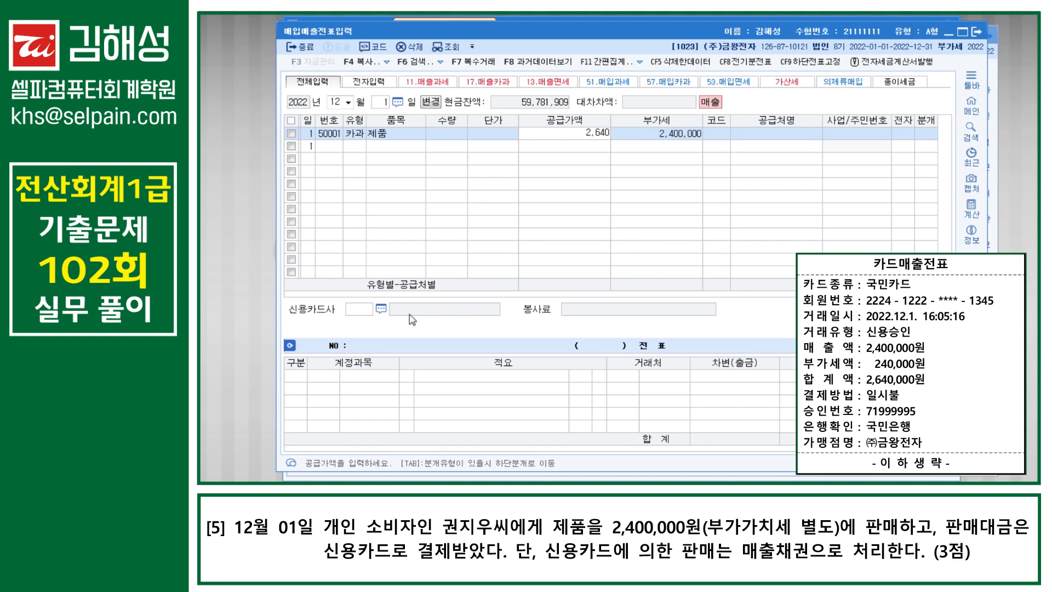
key("BackSpace")
key("BackSpace")
key("BackSpace")
key("BackSpace")
type("2400000")
key("Return")
type("2,400,00")
key("Return")
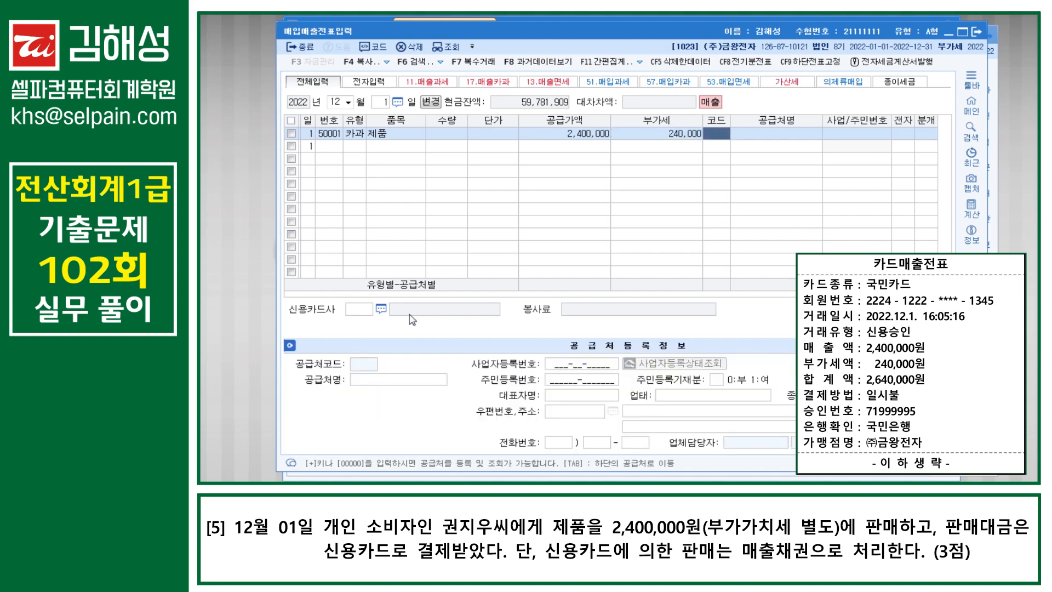
Step: Attach the individual customer and 국민카드, settle as 외상 (2,640,000), and finish the voucher
type("권지")
key("Return")
key("Return")
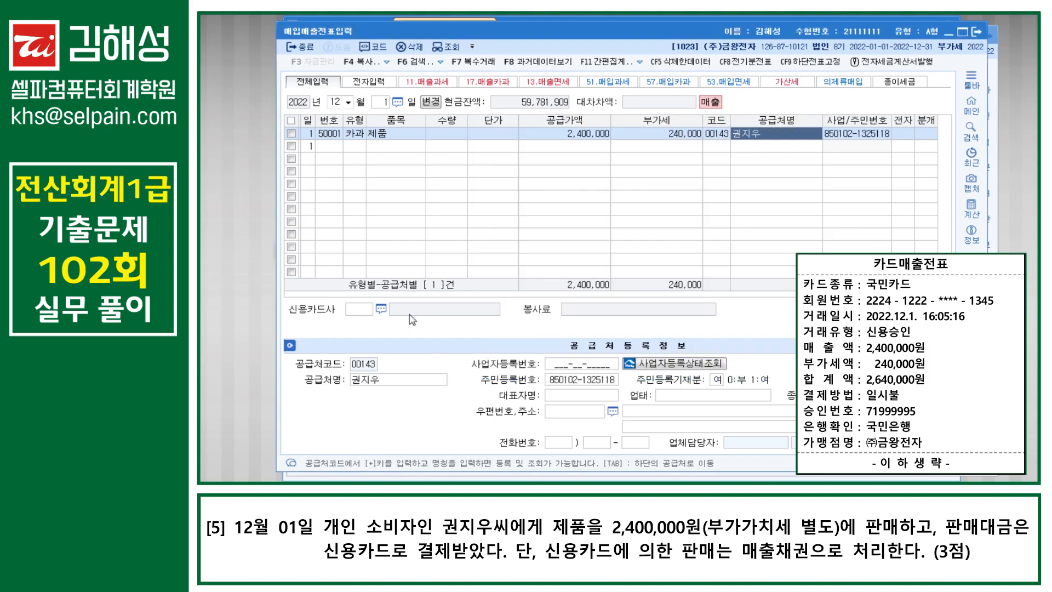
key("Return")
key("F2")
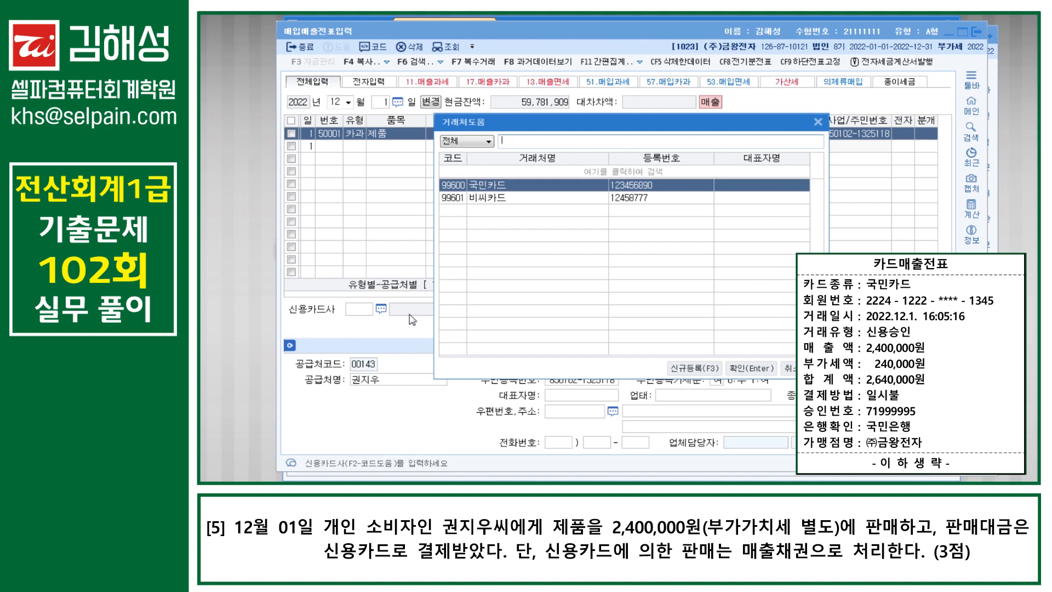
key("Return")
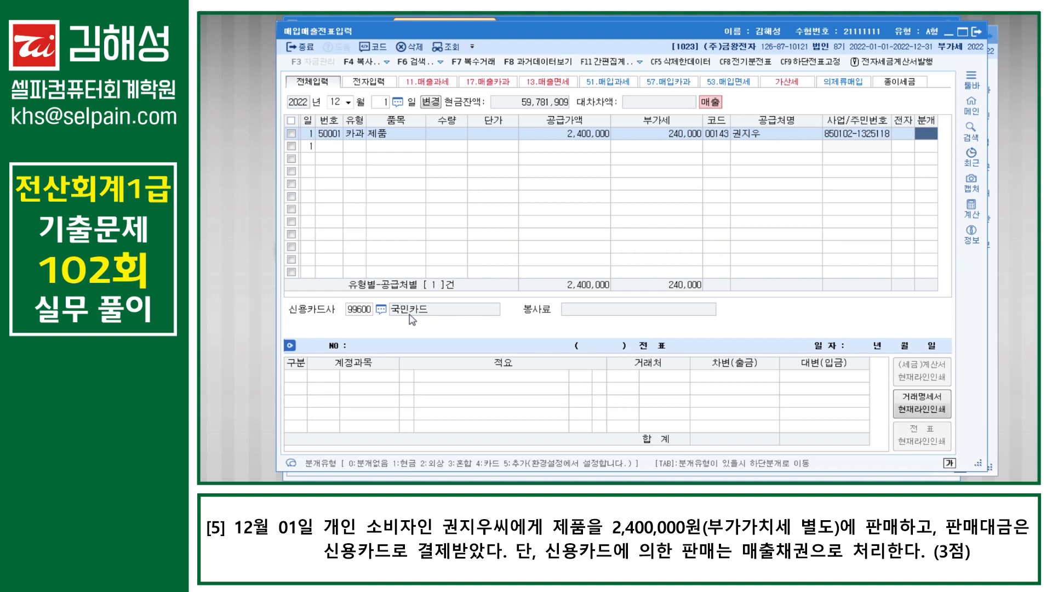
type("2")
key("Return")
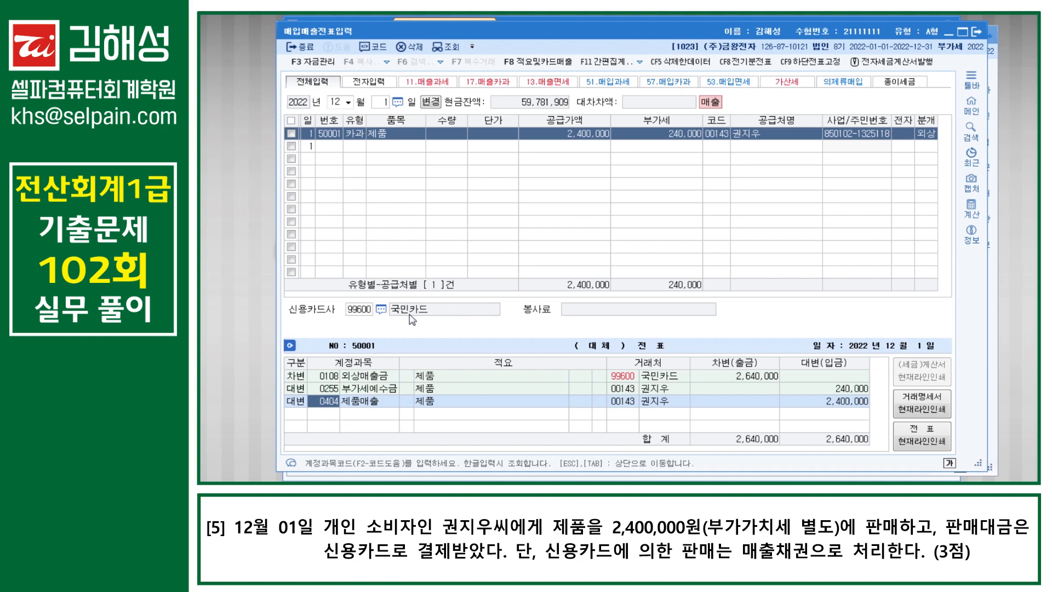
key("Return")
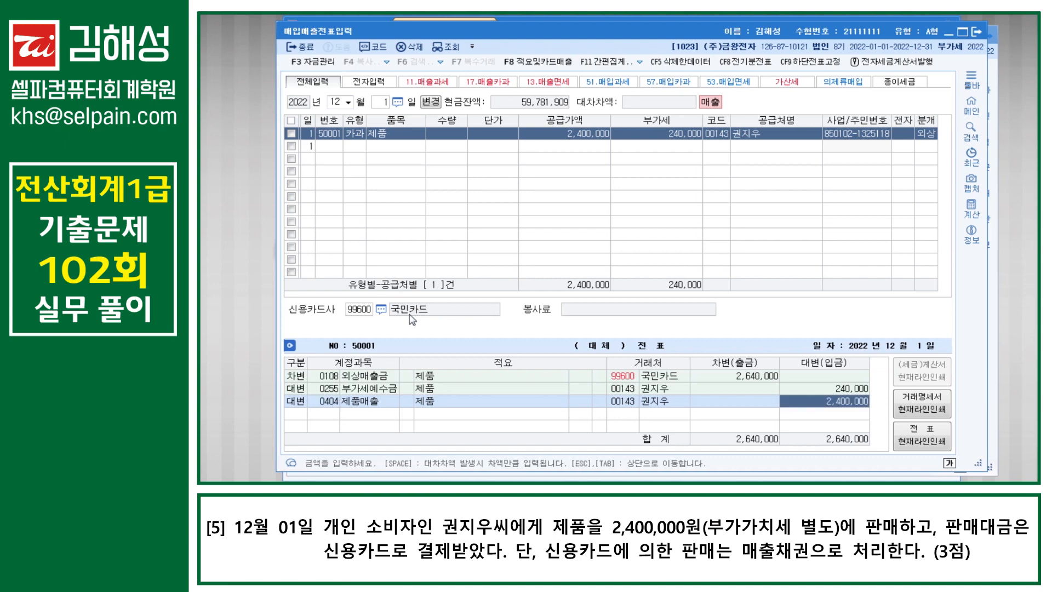
key("Return")
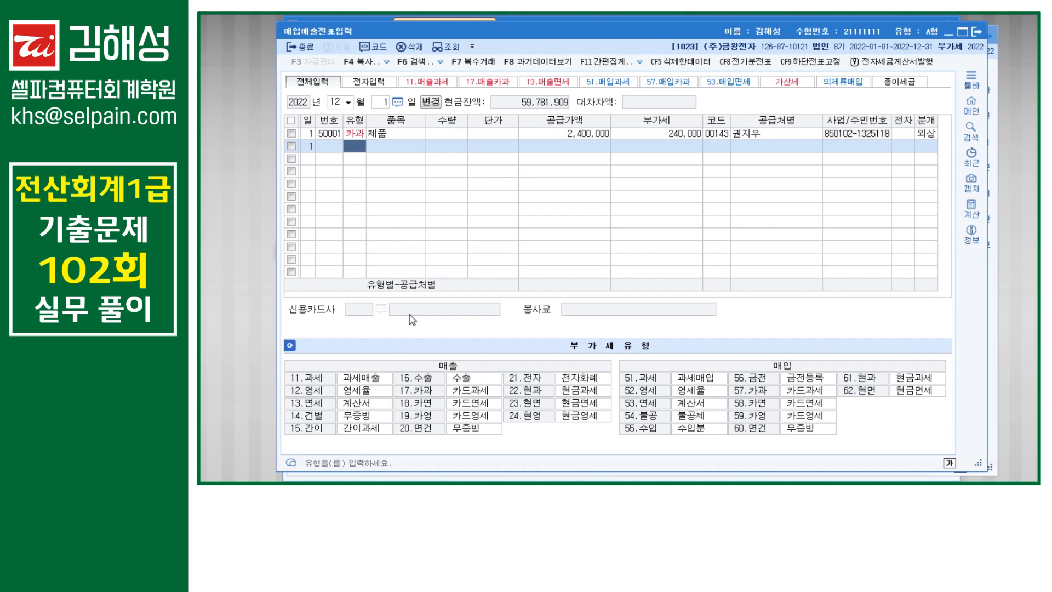
Step: On December 20, enter a type 16 export line for 제품 with 5,925,000 supply
key("Escape")
type("20")
key("Return")
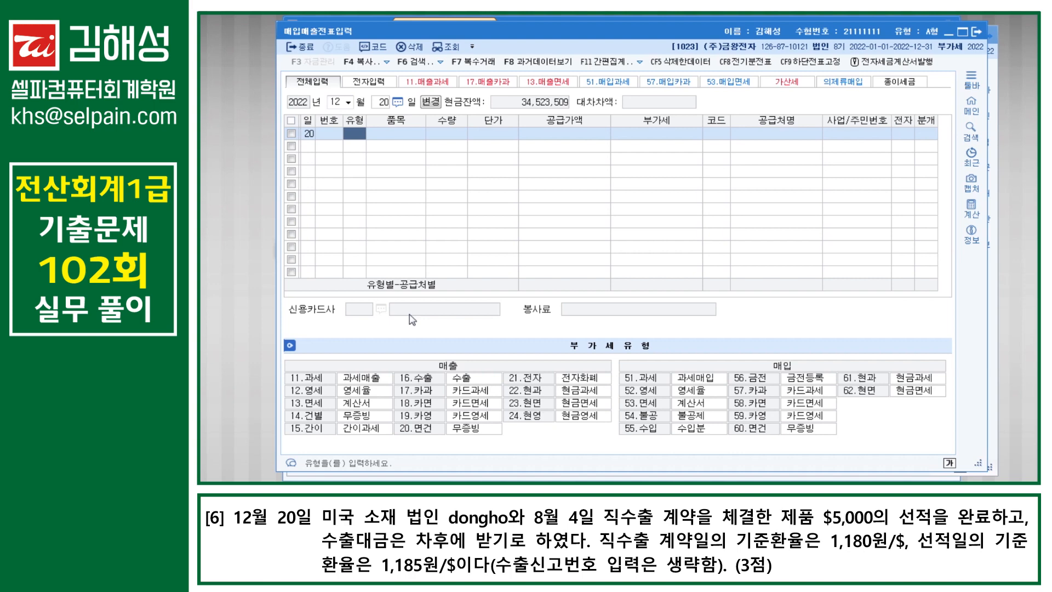
type("16")
key("Return")
type("제품")
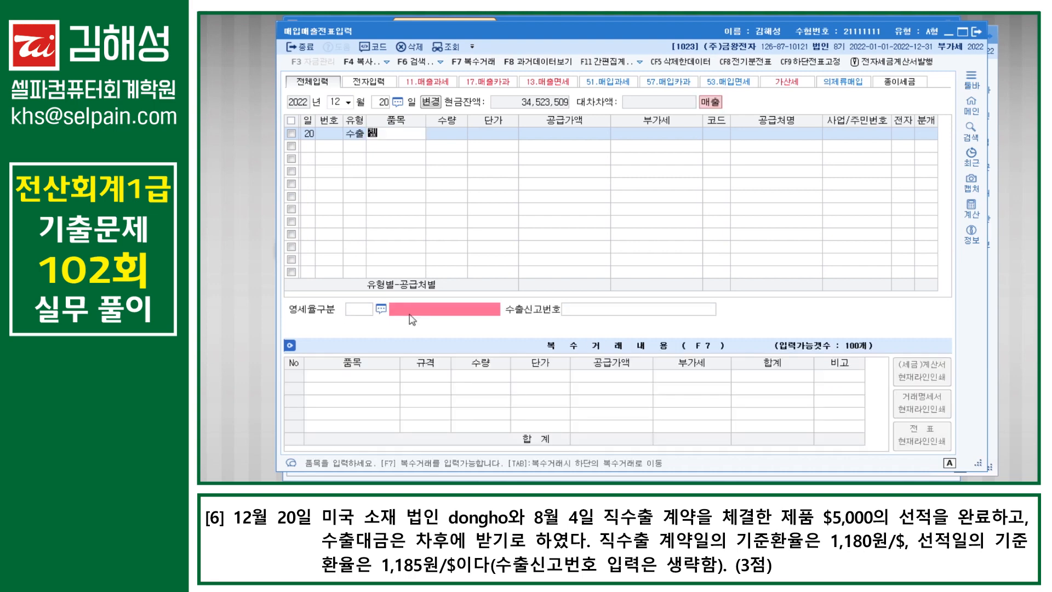
key("Return")
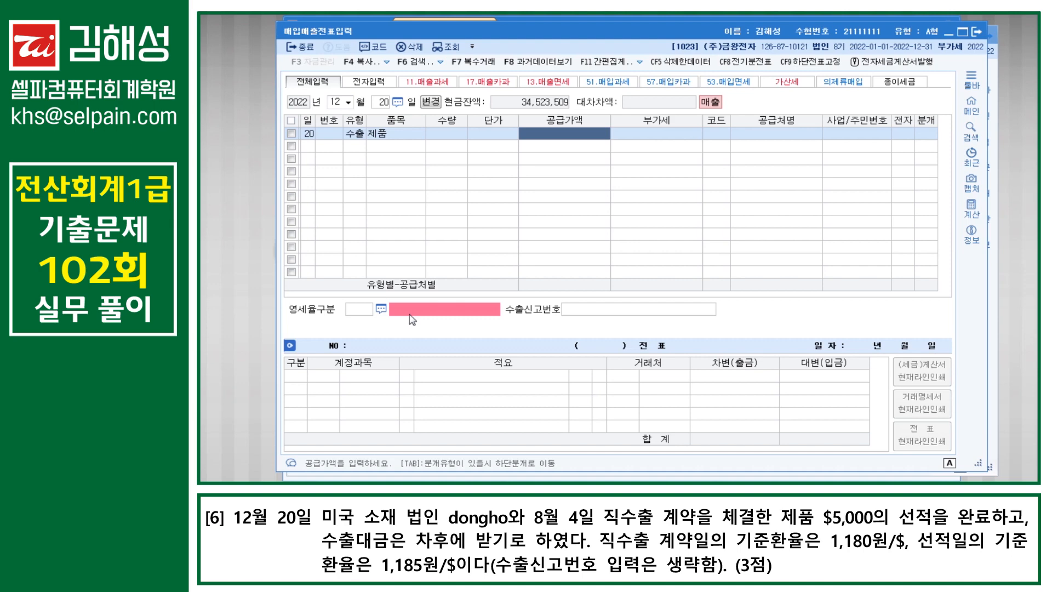
type("5925000")
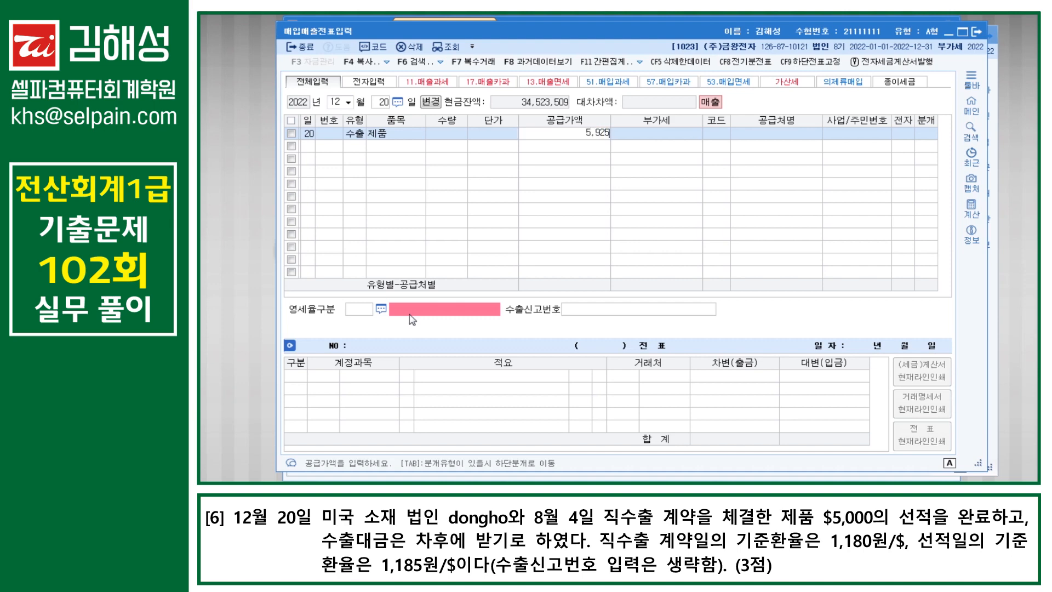
key("Return")
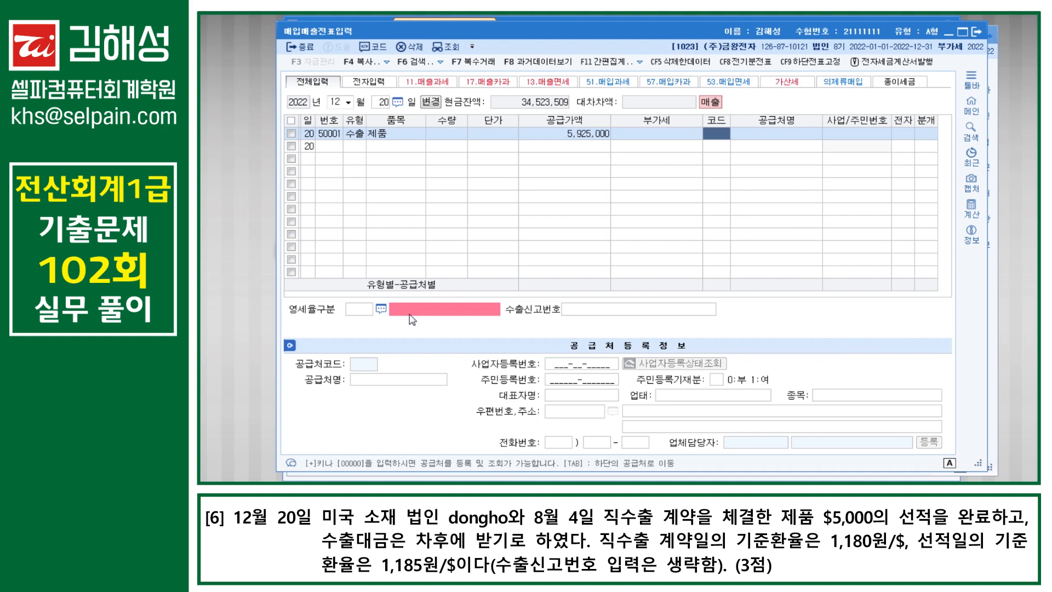
Step: Set customer dongho, zero-rate type 1 direct export, no declaration number, and 외상 settlement
type("d")
key("Return")
key("Return")
key("Hangul")
key("Return")
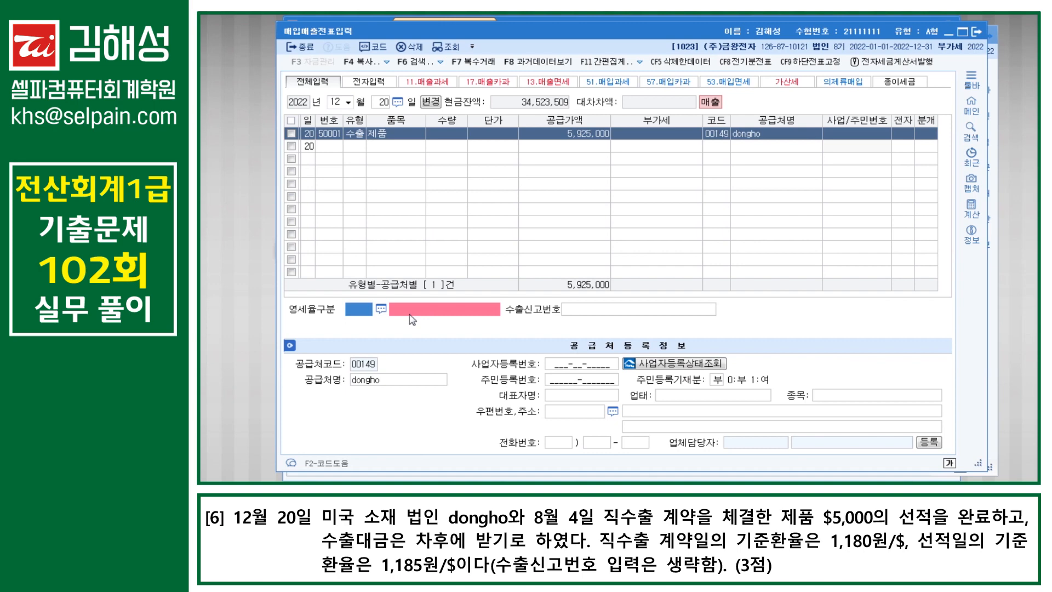
type("1")
key("Return")
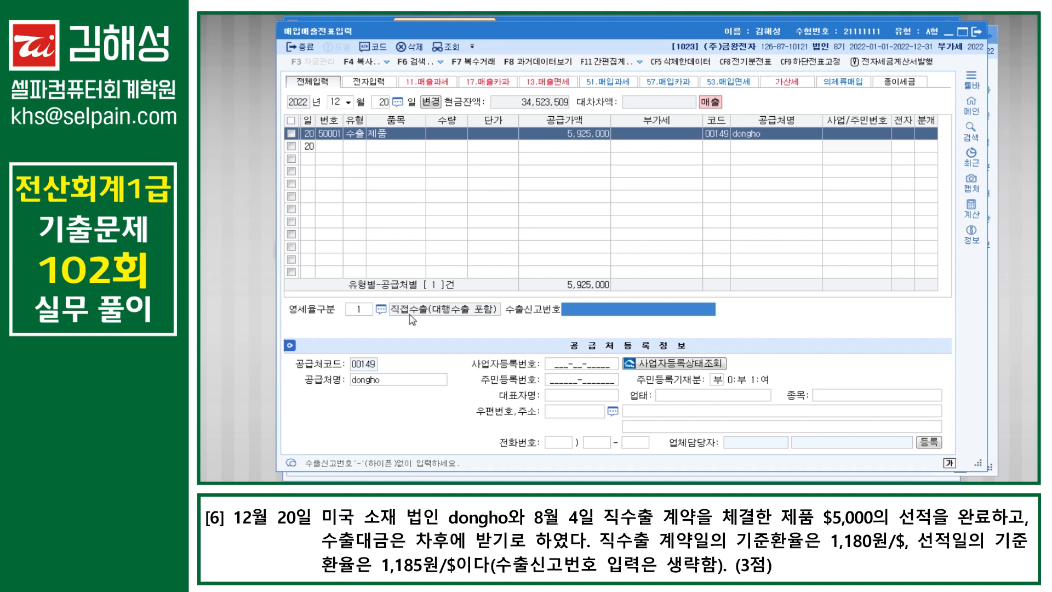
key("Return")
type("2")
key("Return")
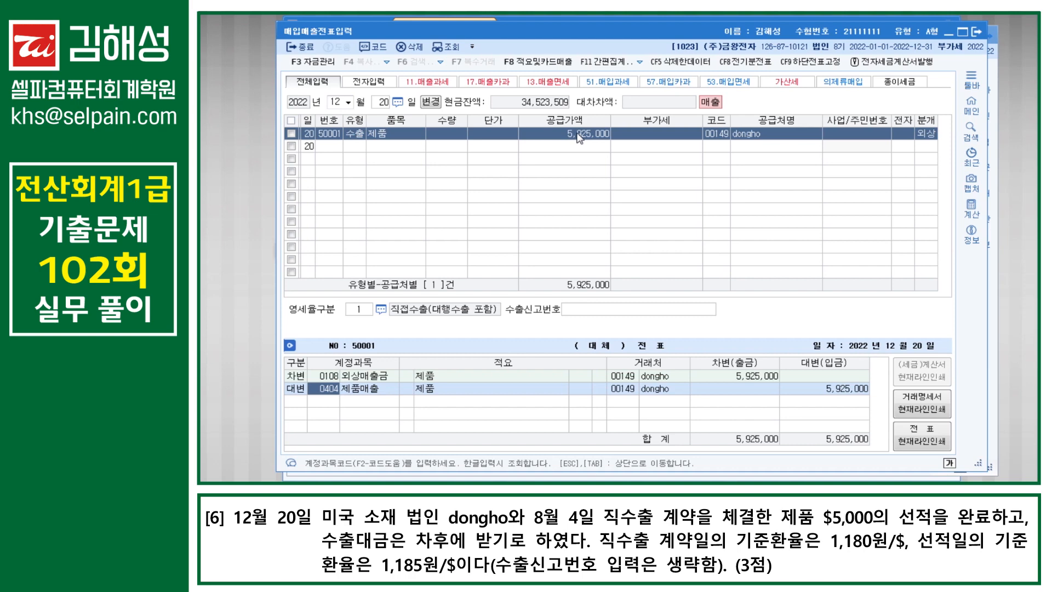
key("Return")
key("Return")
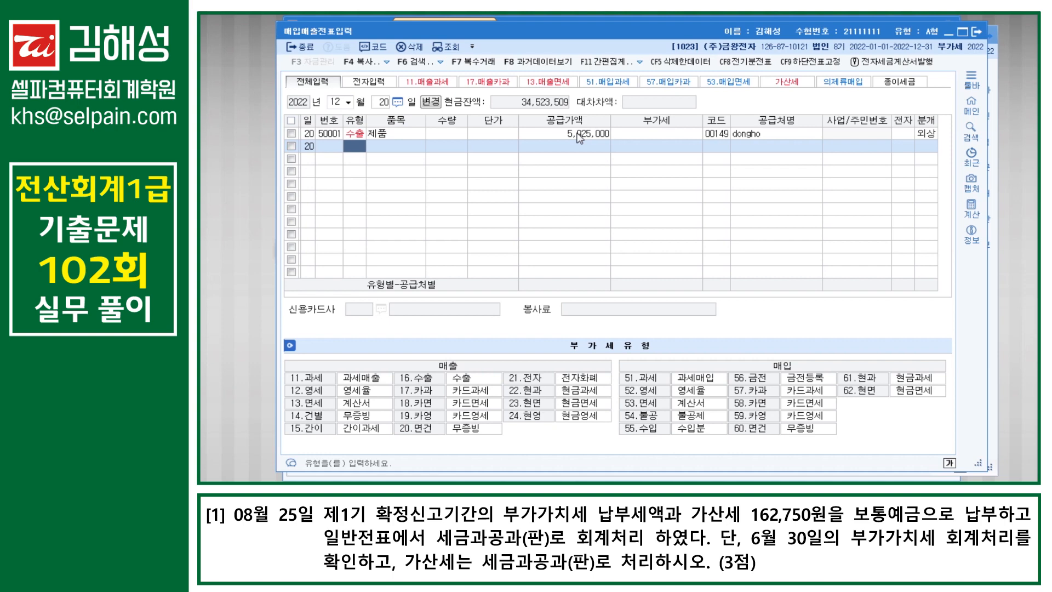
Step: Open 일반전표입력 and find the June 30 VAT voucher showing 22,597,090 owed as 미지급세금
key("ctrl+Return")
type("ㅇㅂ")
key("Return")
key("Return")
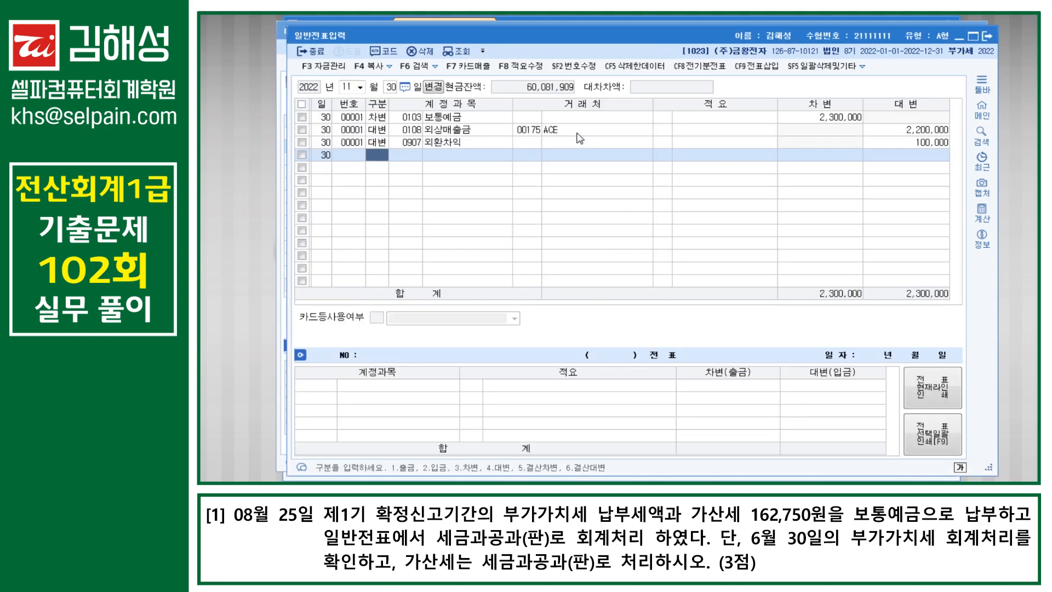
key("Escape")
key("Escape")
type("6")
key("Return")
type("30")
key("Return")
key("Up")
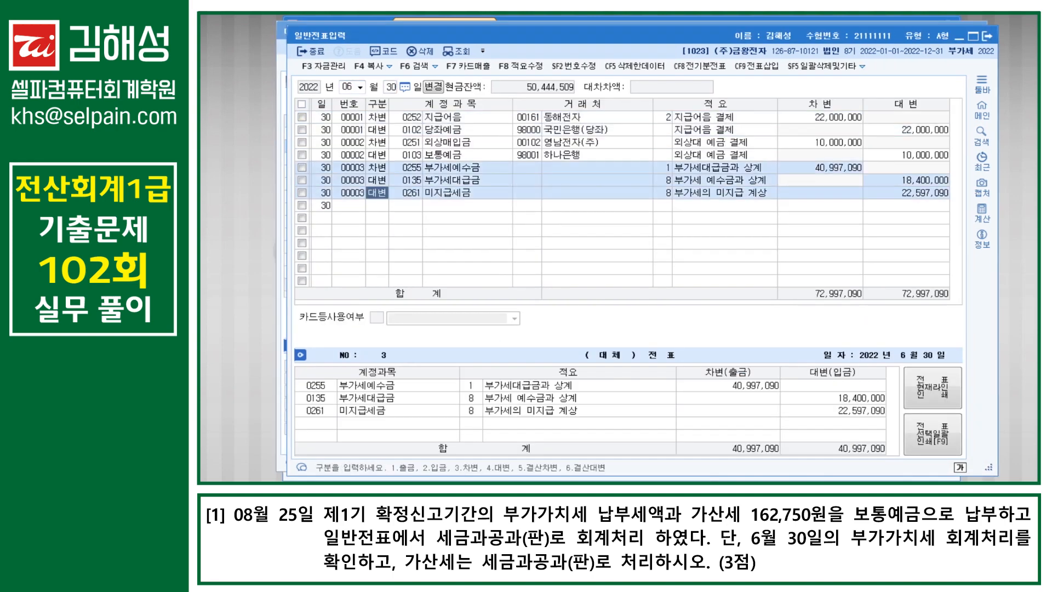
key("Return")
key("Return")
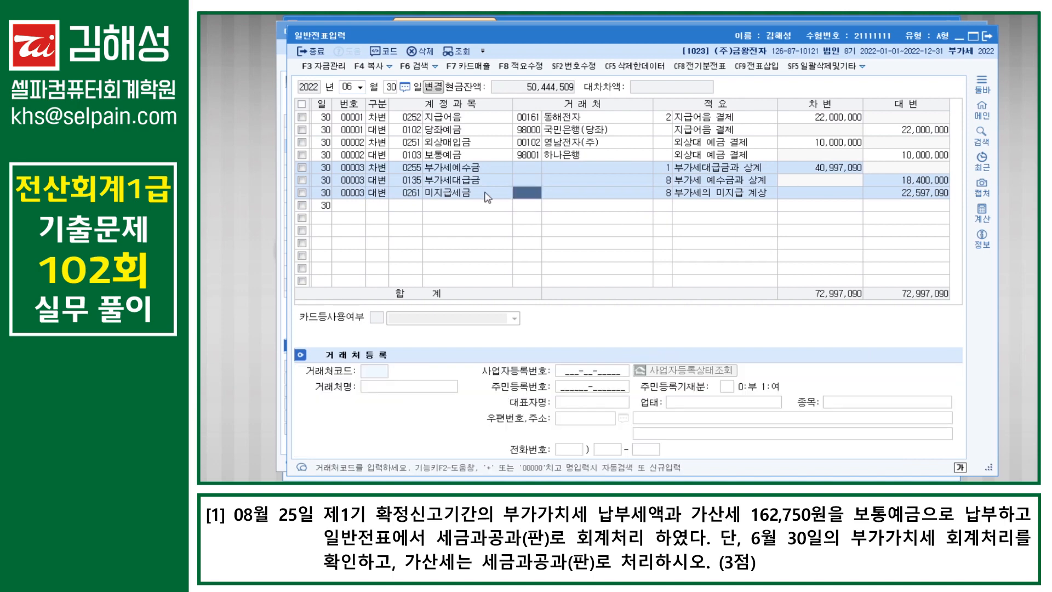
left_click(923, 196)
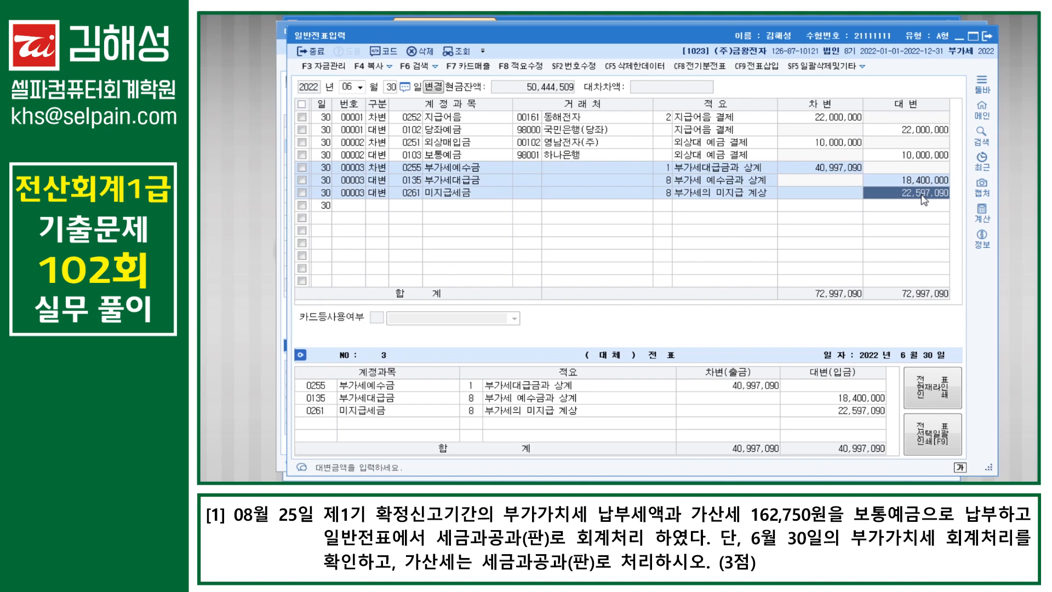
Step: Enter 22,597,090 into Windows Calculator for later use
key("super")
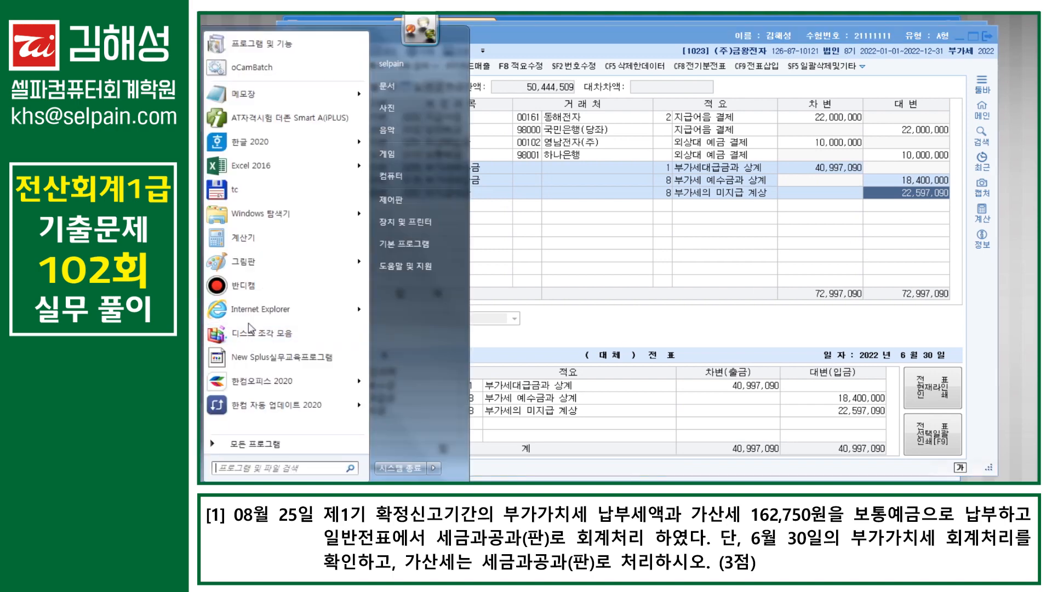
left_click(269, 239)
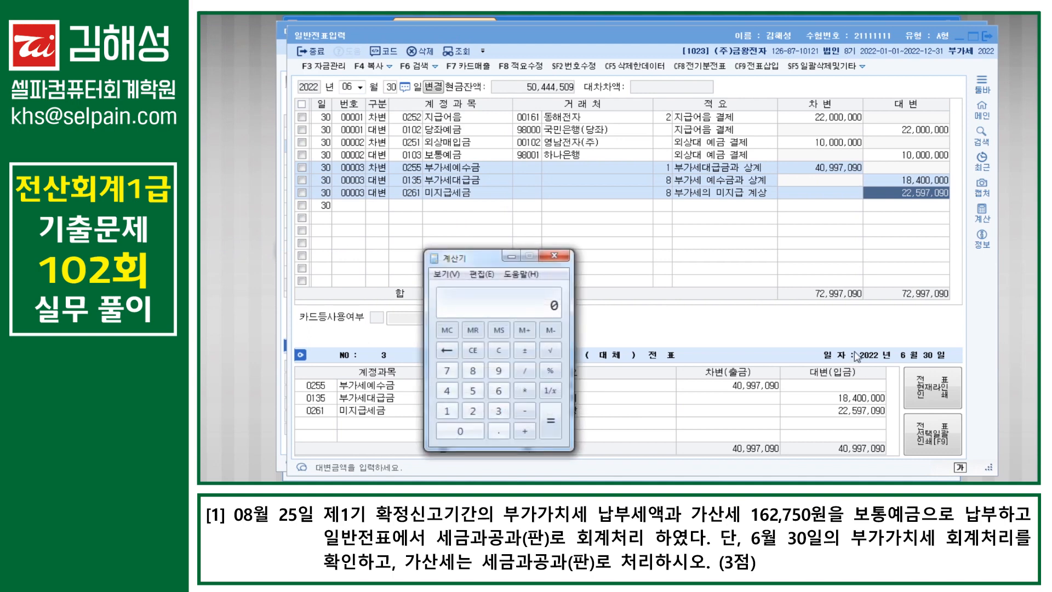
type("22,597,090")
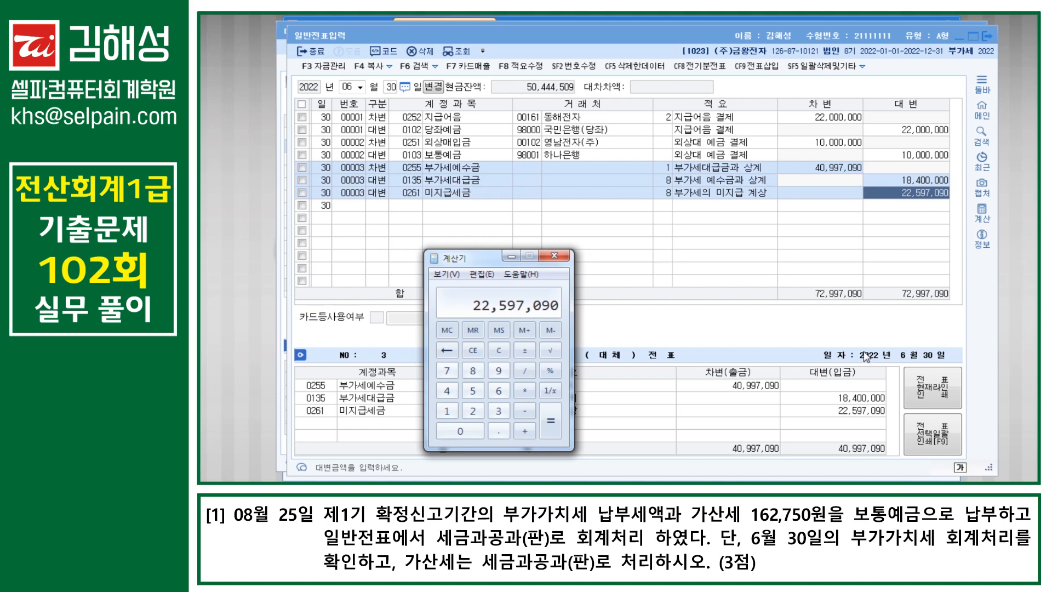
left_click(351, 87)
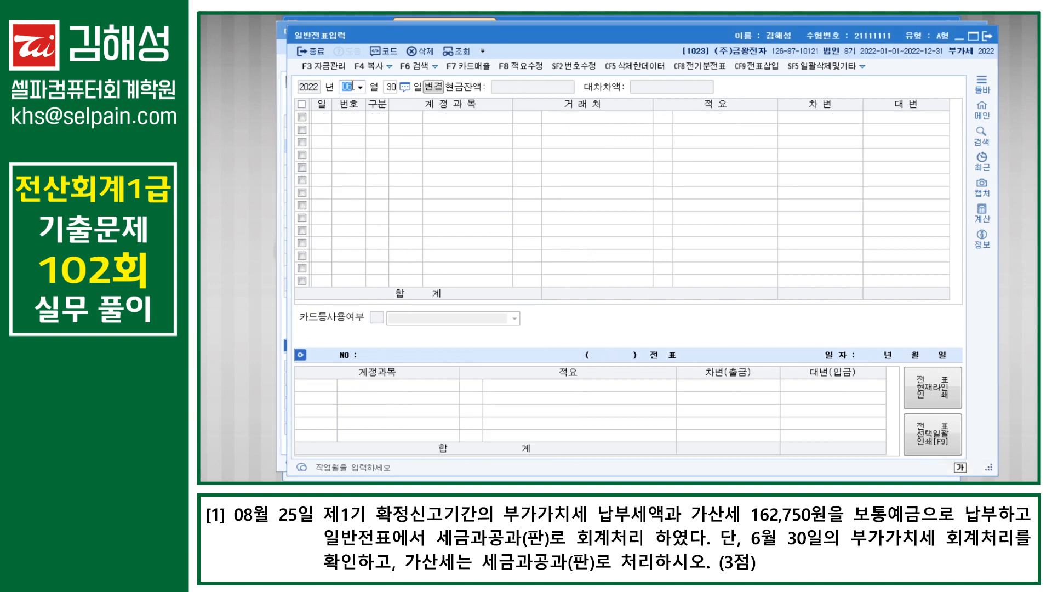
Step: Go to the August 25 VAT payment voucher and change the 세금과공과 debit to 162,750
type("8")
key("Return")
type("25")
key("Return")
key("Up")
key("Return")
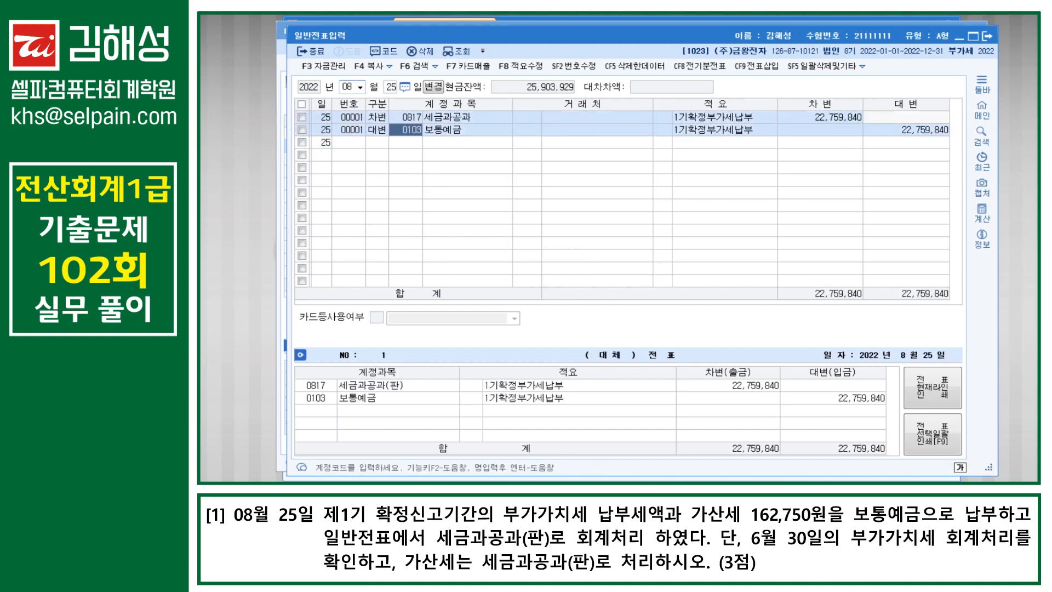
key("alt+Tab")
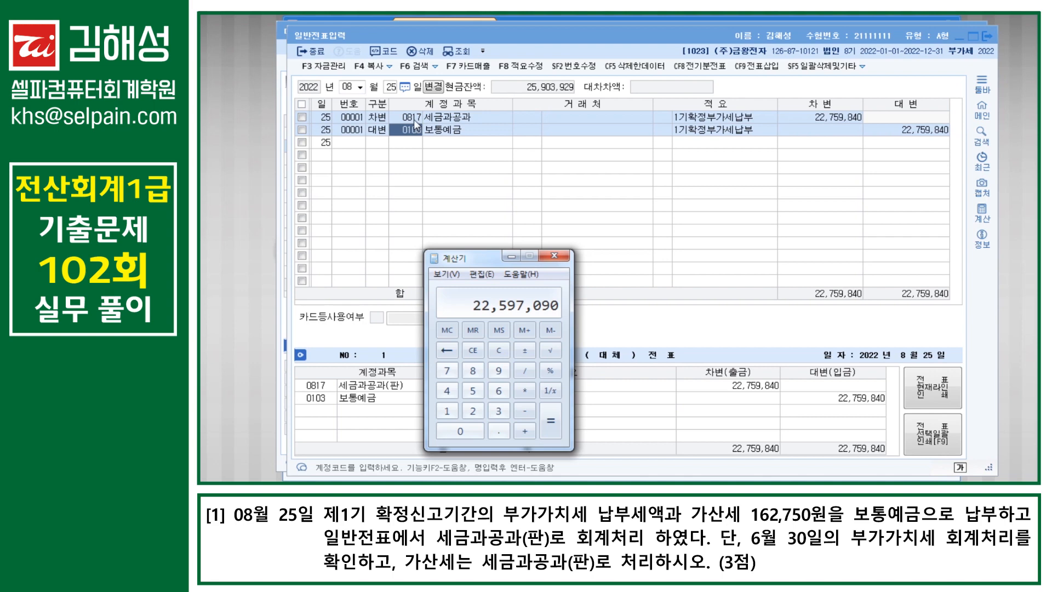
left_click(414, 121)
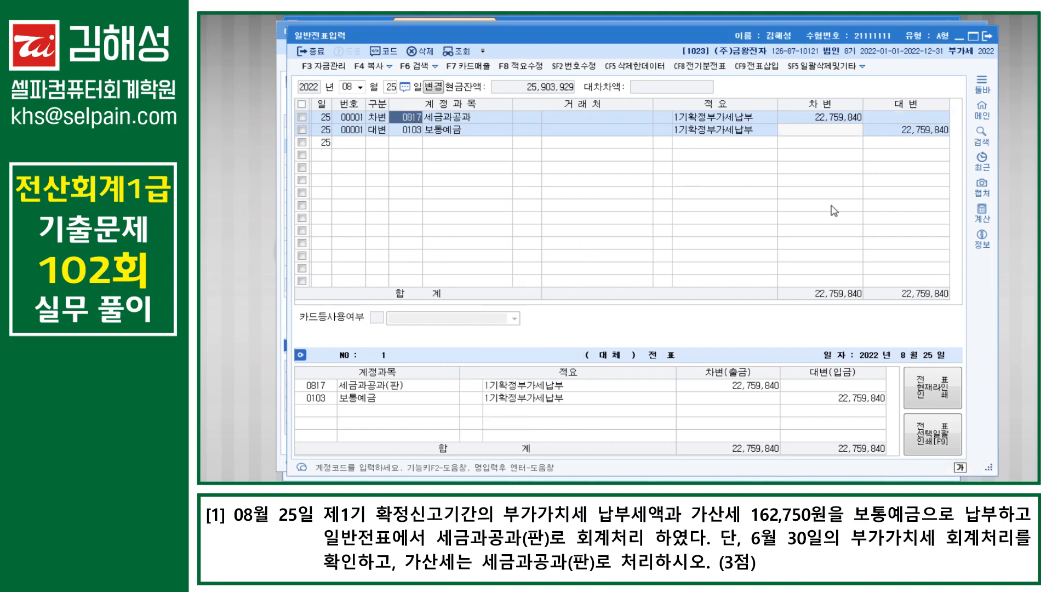
key("Return")
key("Return")
key("Return")
key("Return")
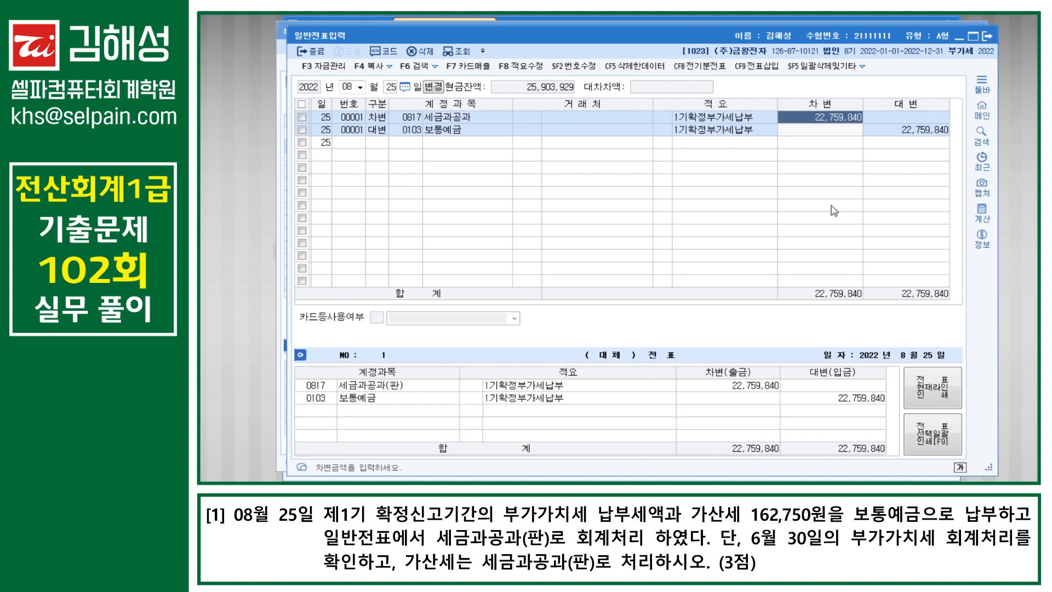
type("162750")
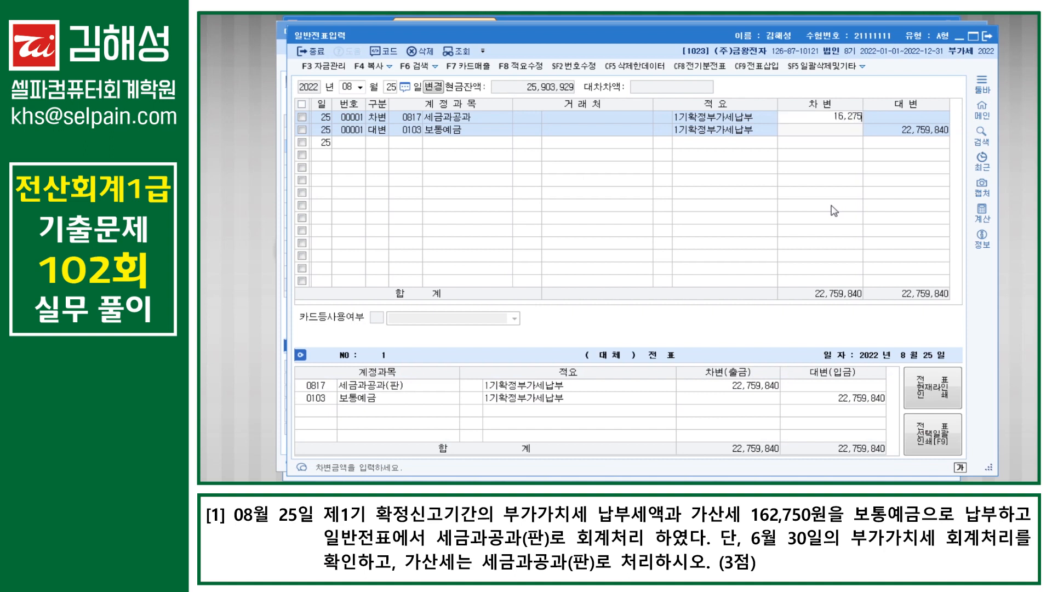
key("Return")
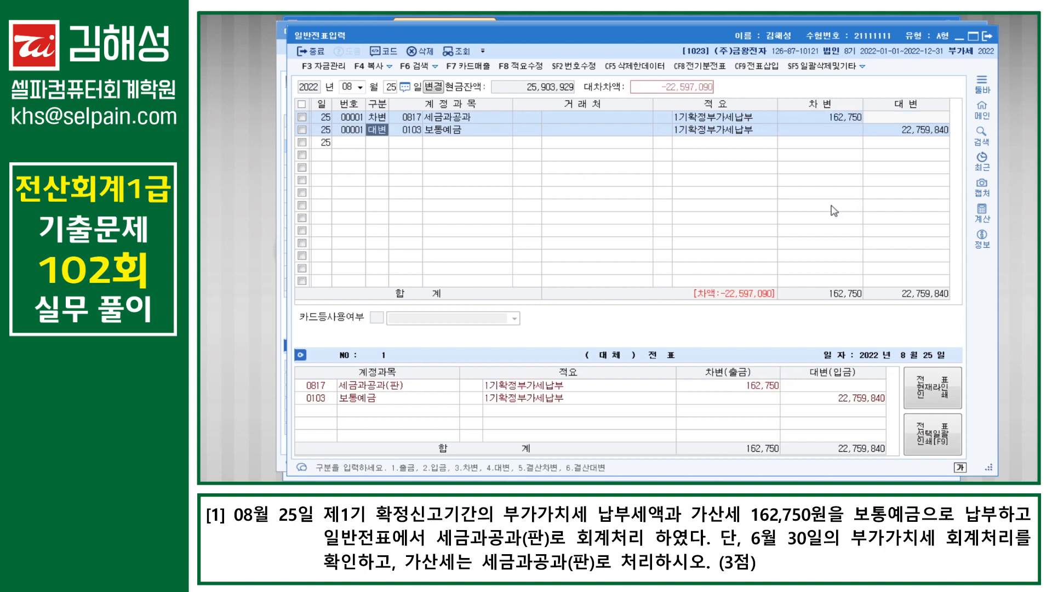
key("Return")
key("Return")
key("Return")
key("Return")
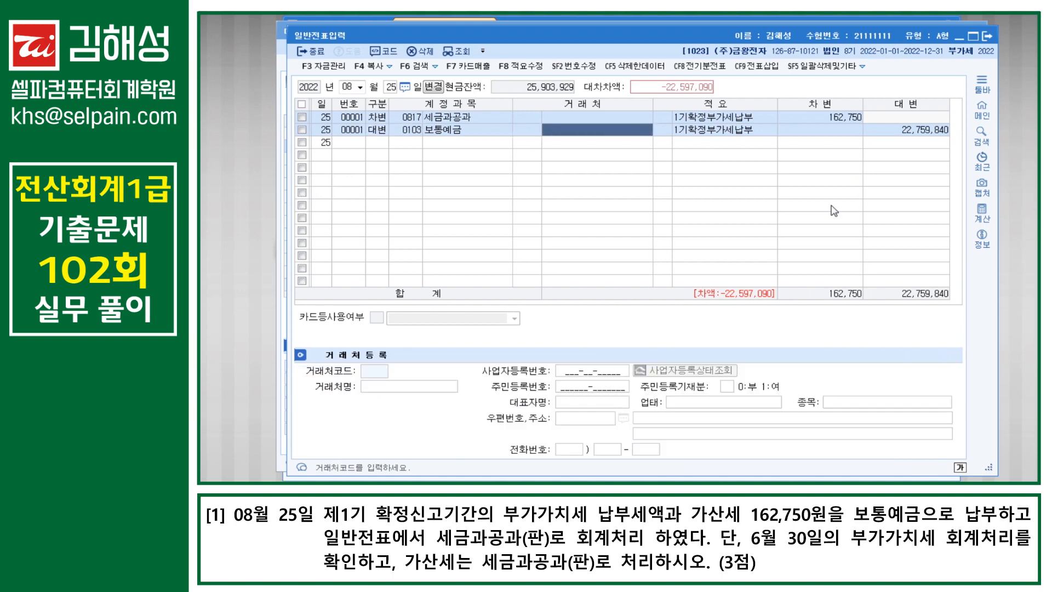
key("Return")
Step: Add a 0261 미지급세금 debit line, restore the first debit to 22,759,840, and start deleting line 3
type("3")
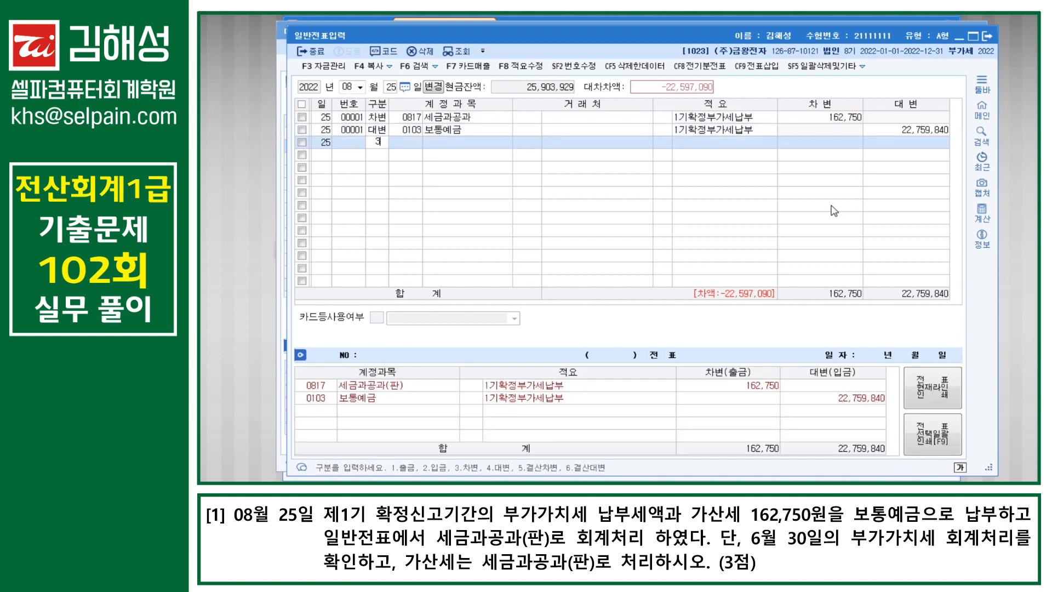
key("Return")
type("261")
key("Return")
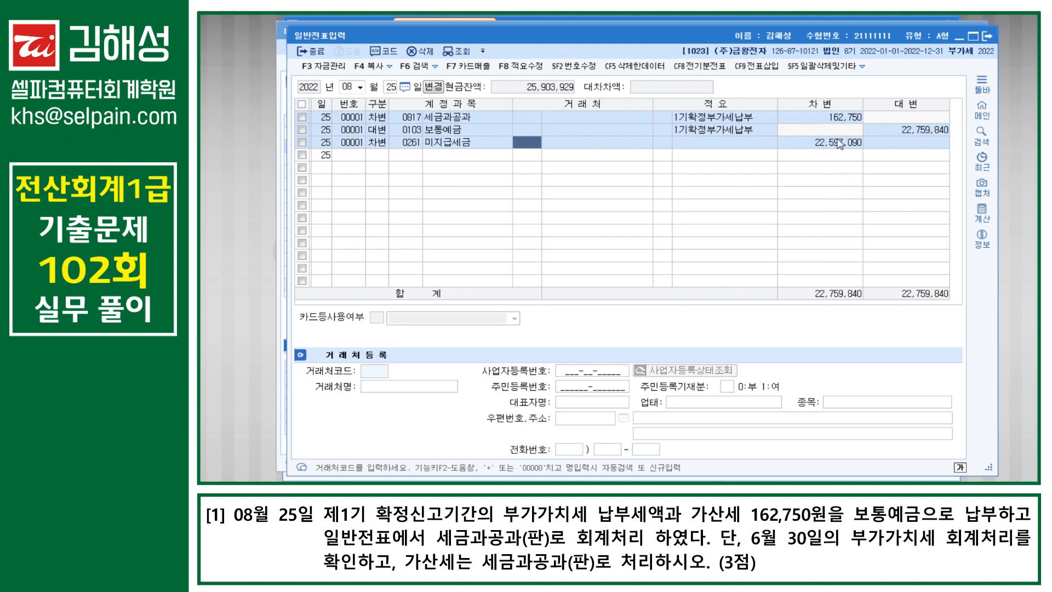
left_click(838, 120)
type("22,759,840")
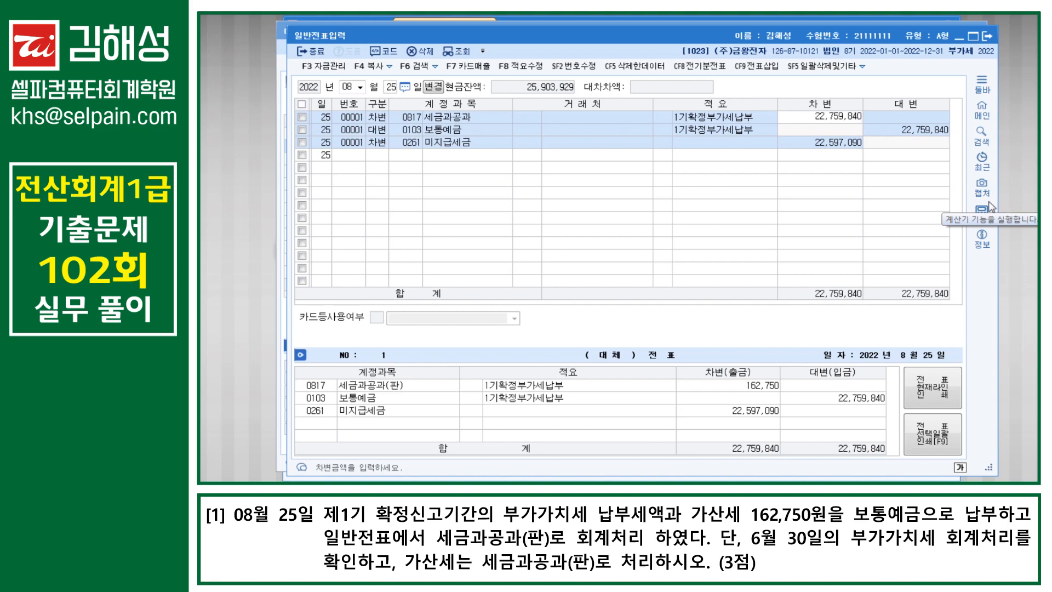
key("Return")
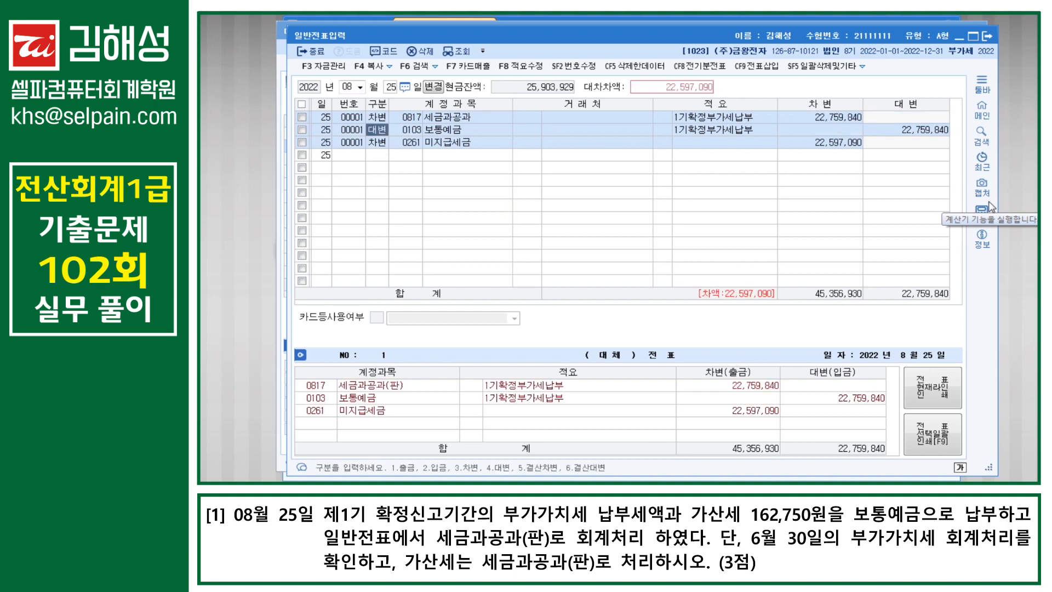
key("Down")
key("F5")
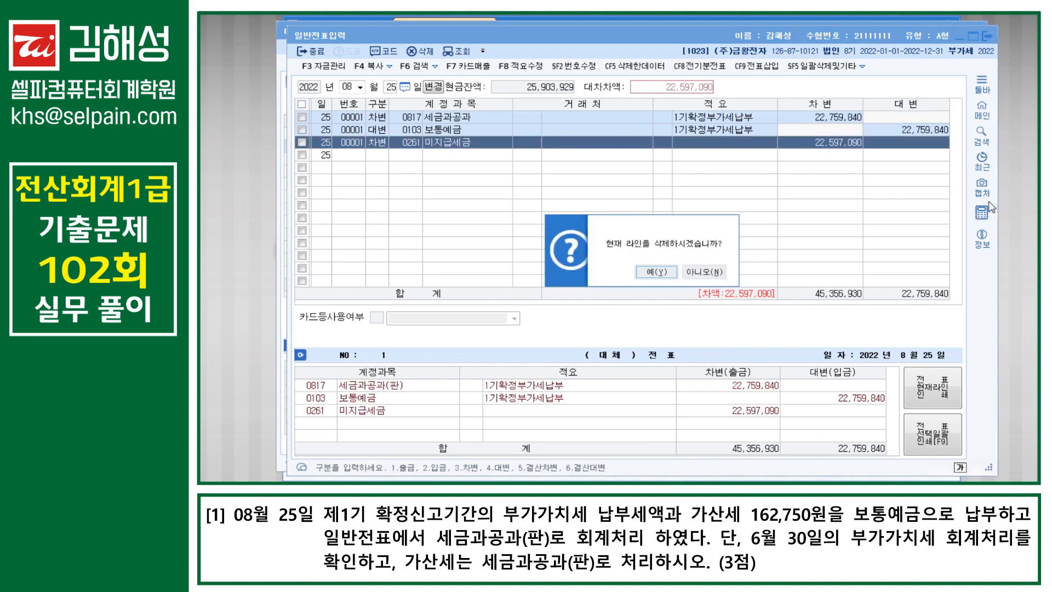
Step: Confirm the deletion and re-add a 0261 미지급세금 debit line of 22,597,090
key("Return")
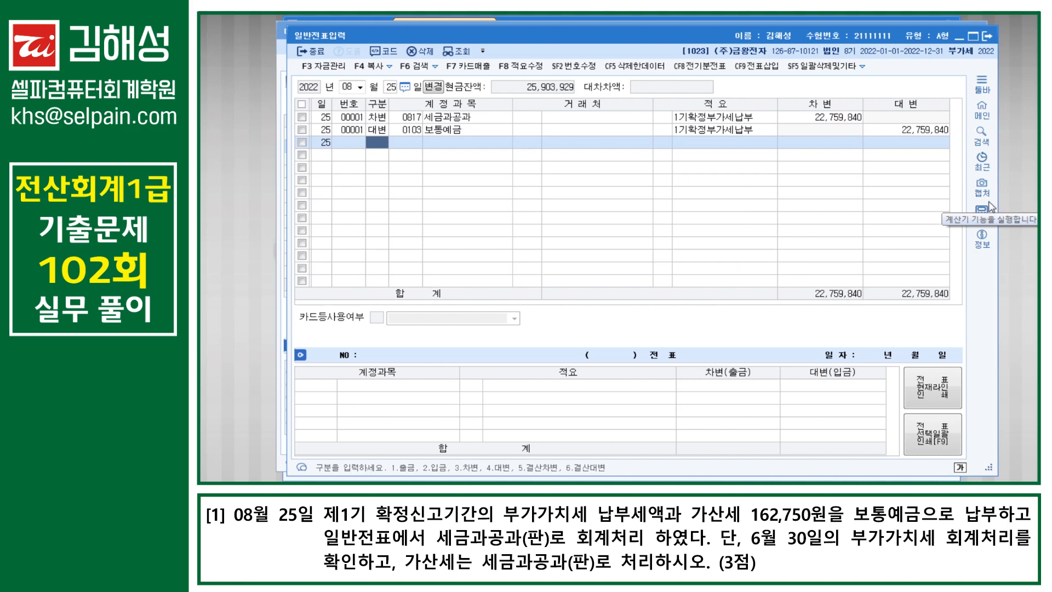
type("3")
key("Return")
type("261")
key("Return")
key("Return")
key("Return")
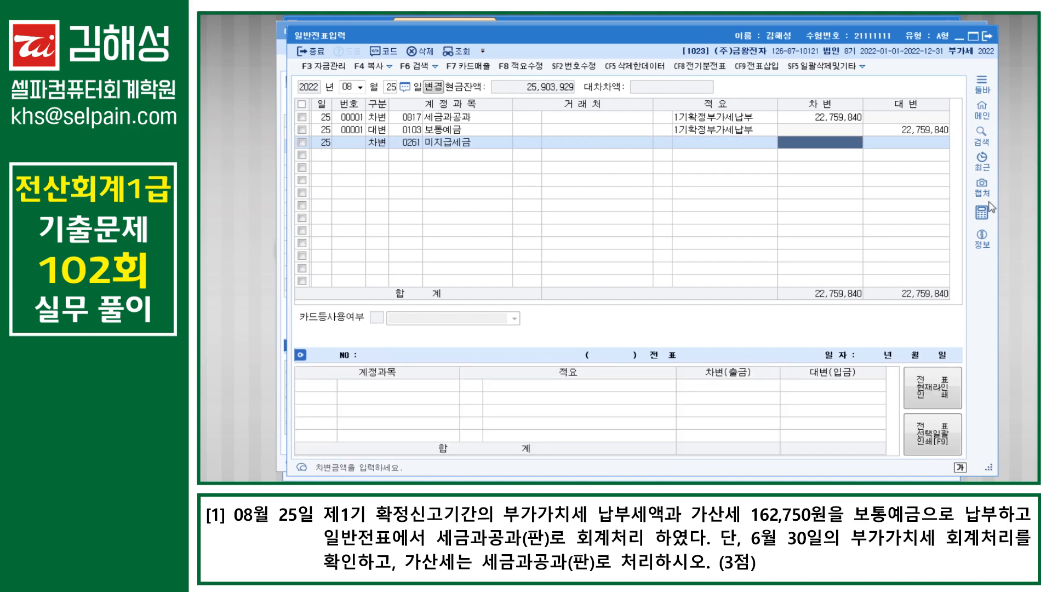
key("alt+Tab")
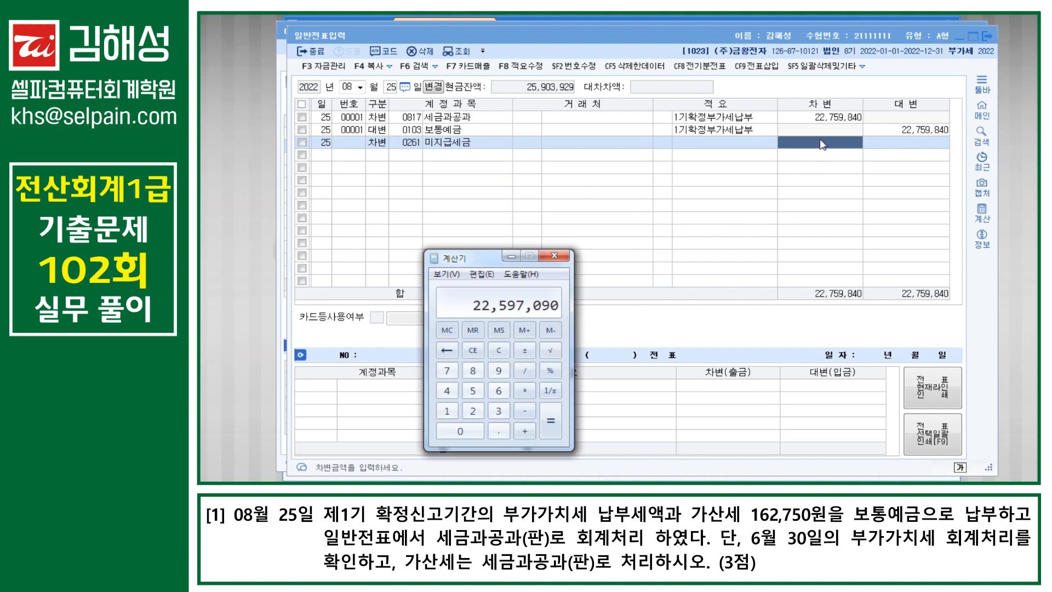
type("22")
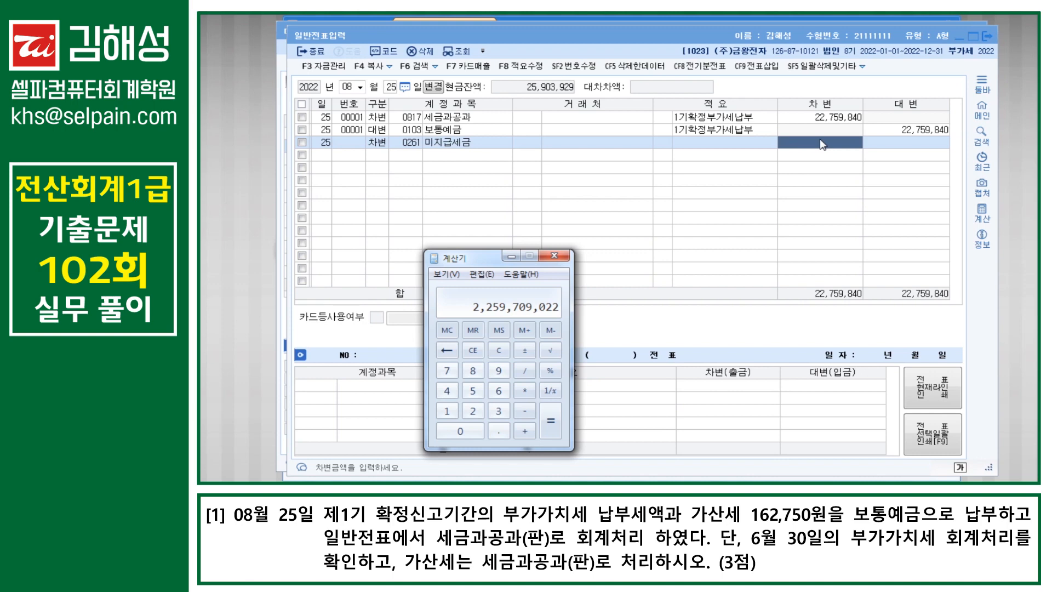
left_click(822, 144)
type("22,597,090")
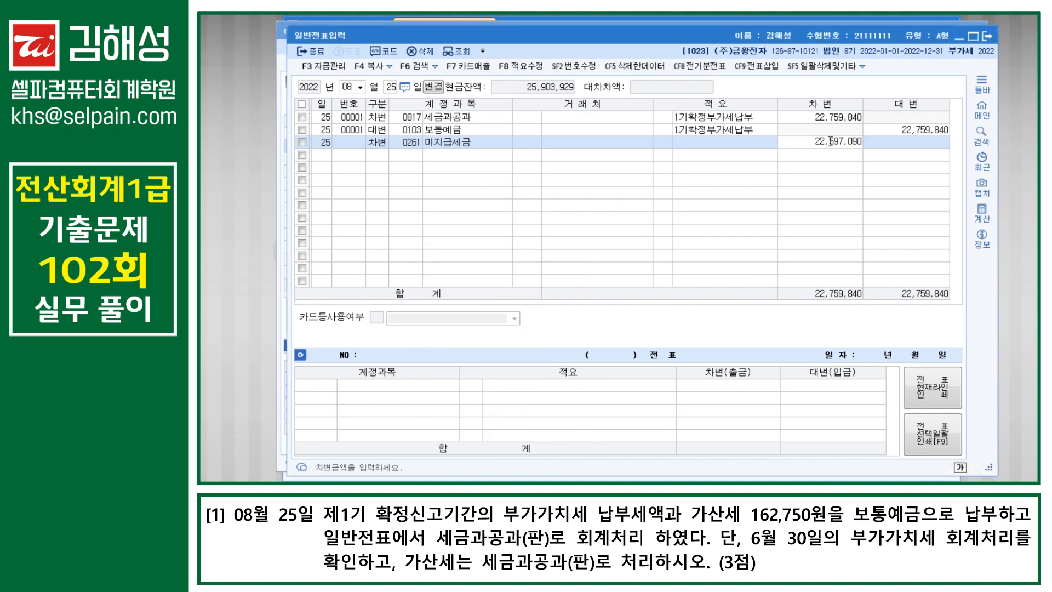
key("Return")
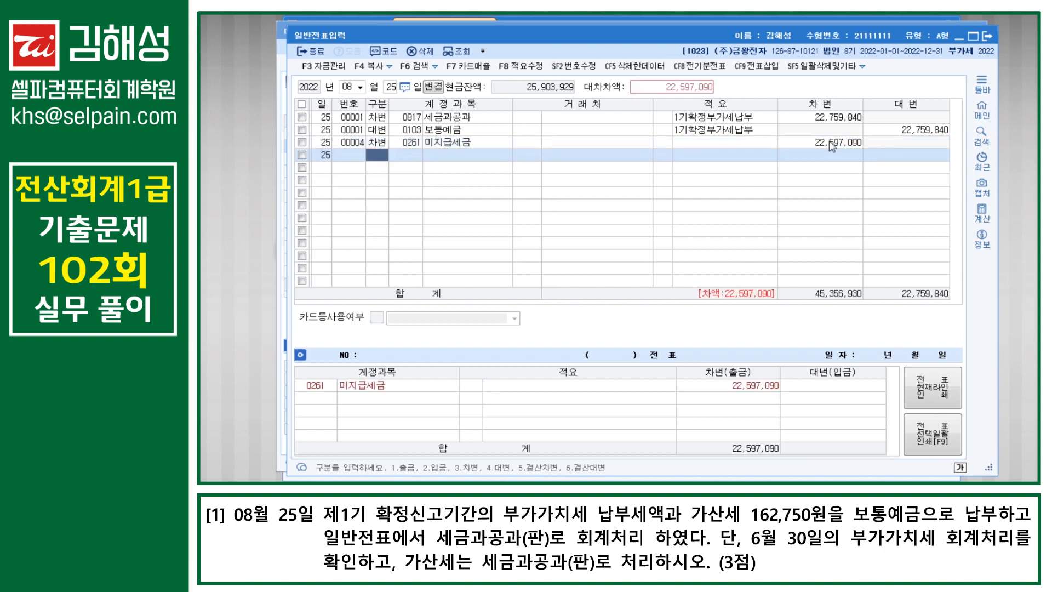
Step: Change the 세금과공과 debit to 162,750
left_click(843, 121)
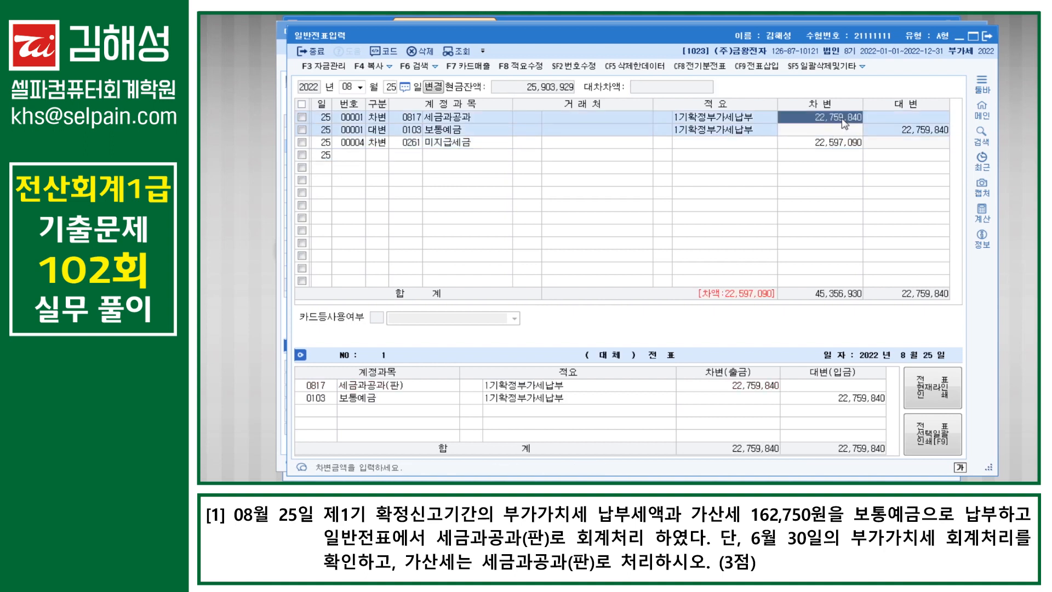
type("162750")
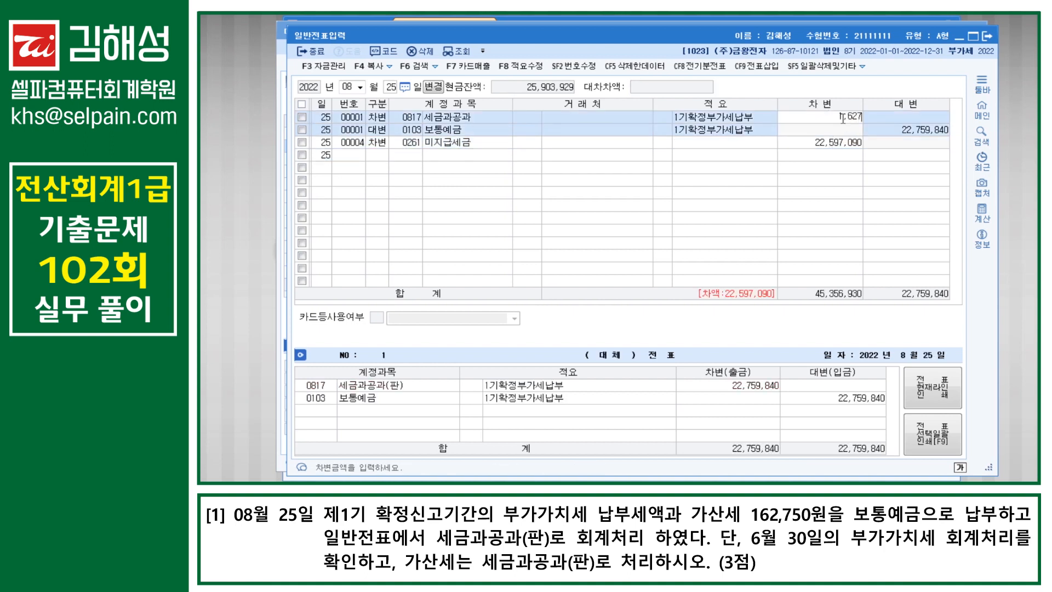
key("Return")
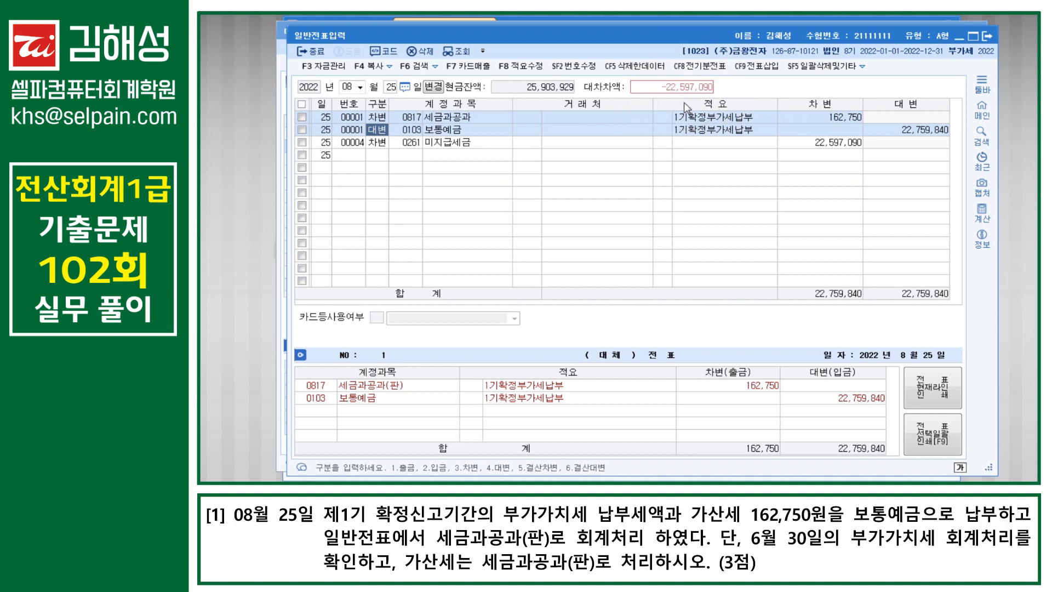
Step: Renumber the 미지급세금 line from voucher 00004 to 00001 using 번호수정
left_click(814, 145)
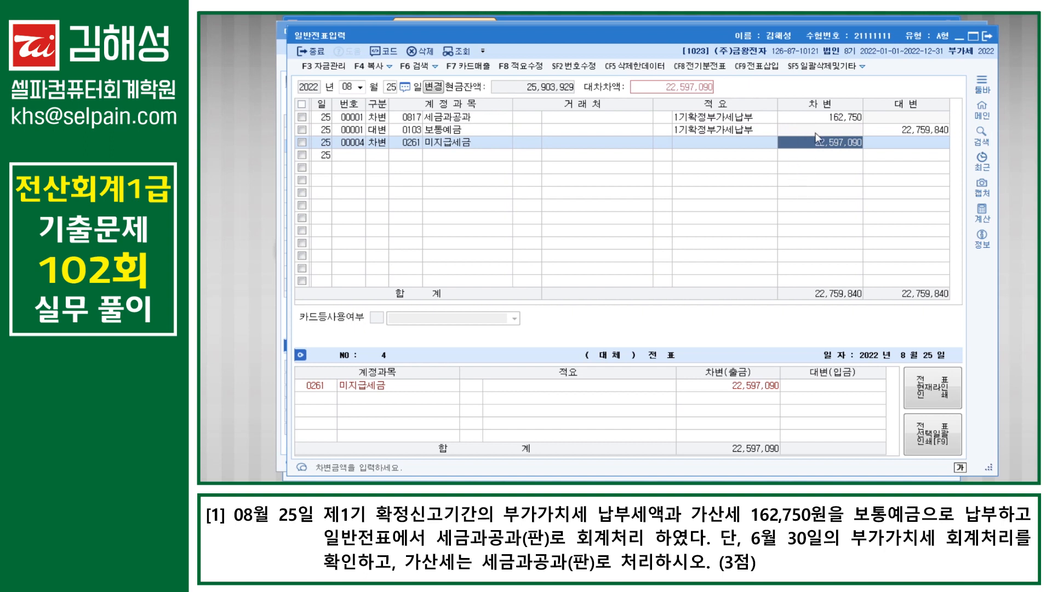
left_click(798, 130)
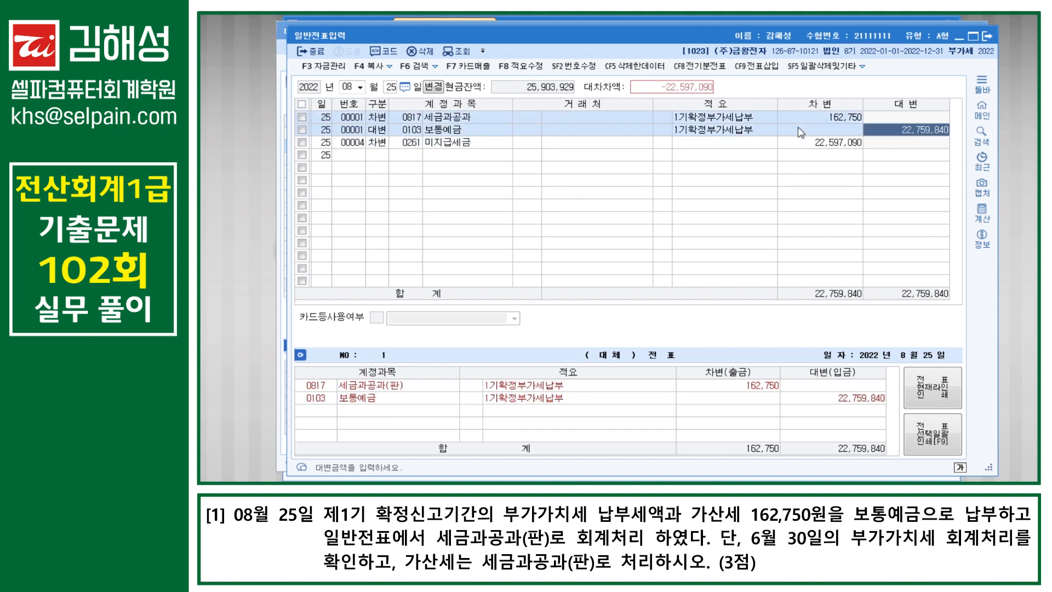
left_click(351, 145)
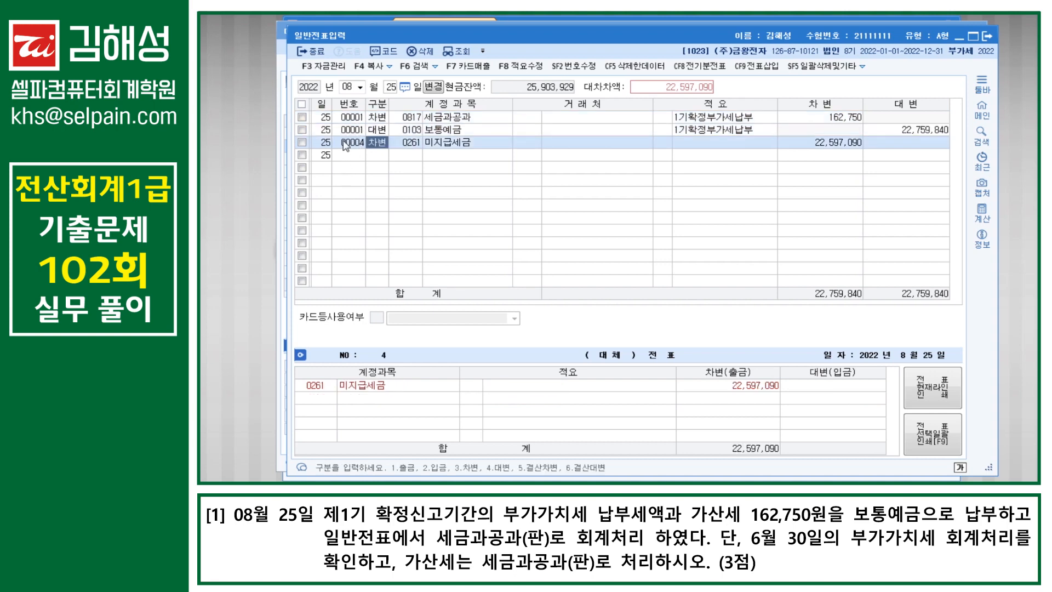
left_click(581, 71)
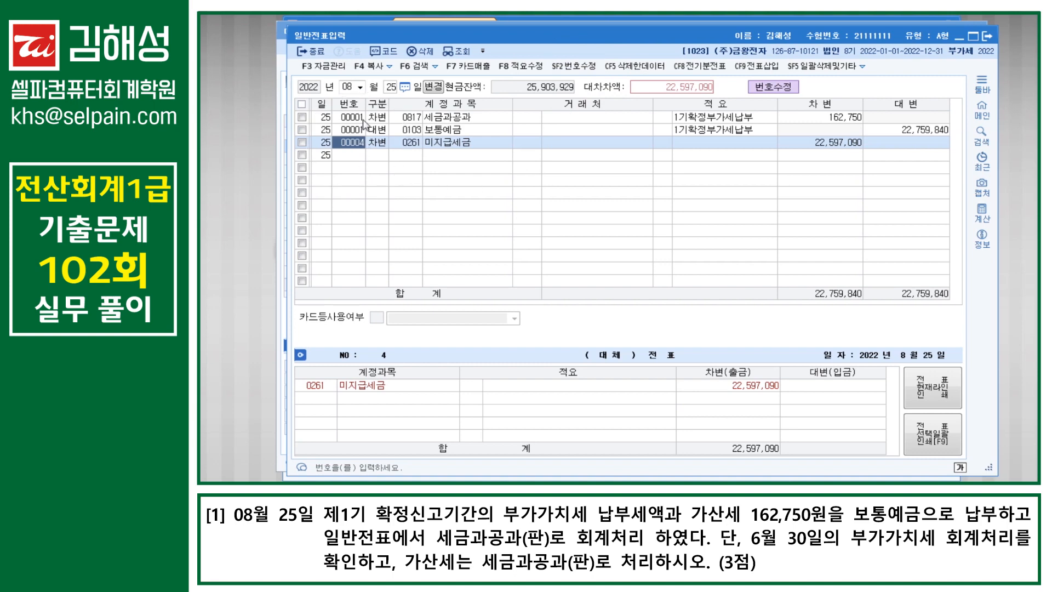
type("1")
key("Return")
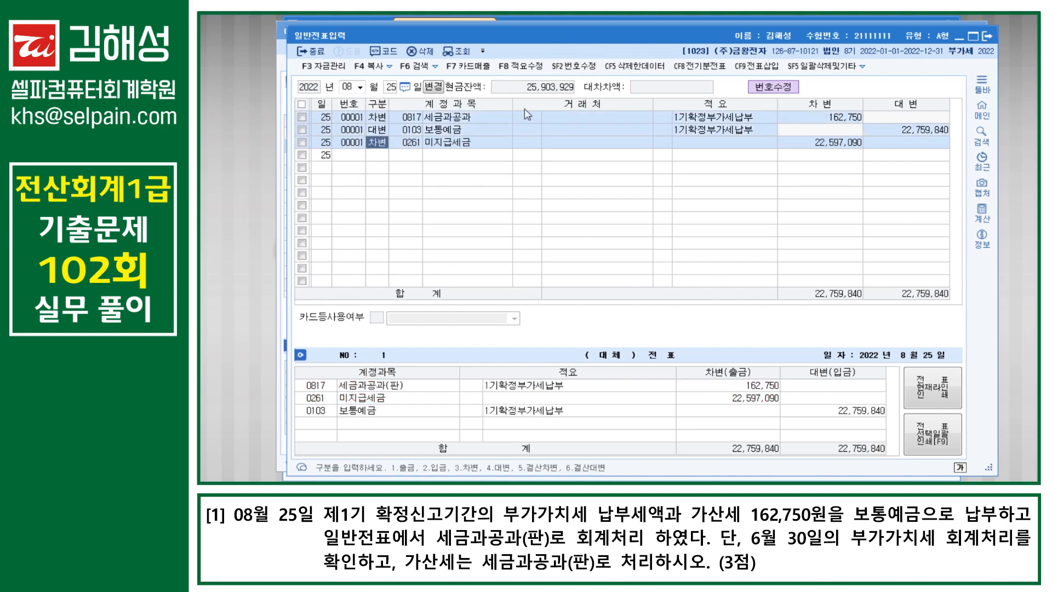
left_click(586, 70)
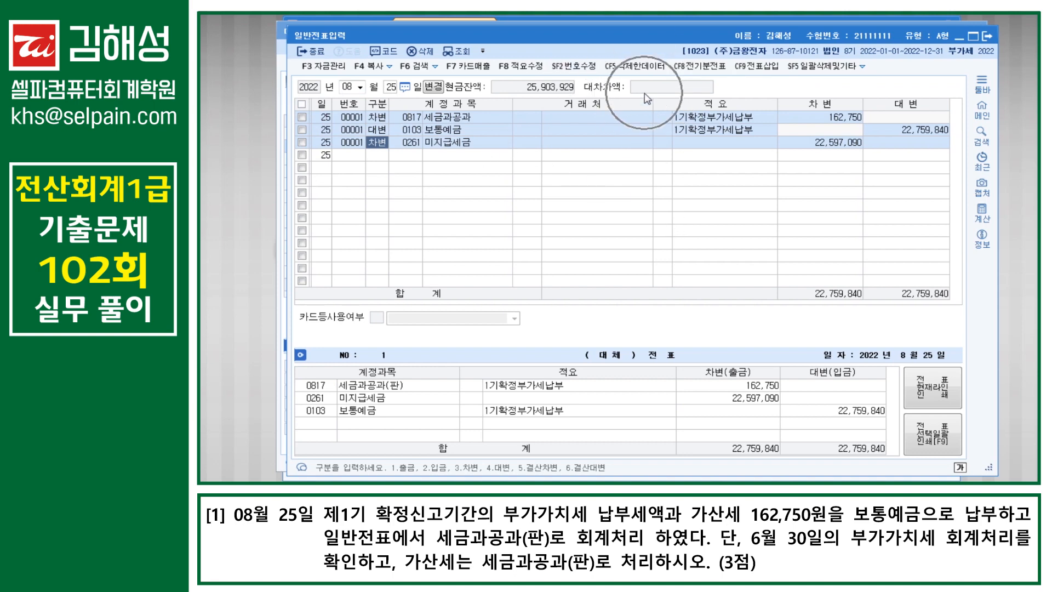
left_click(624, 156)
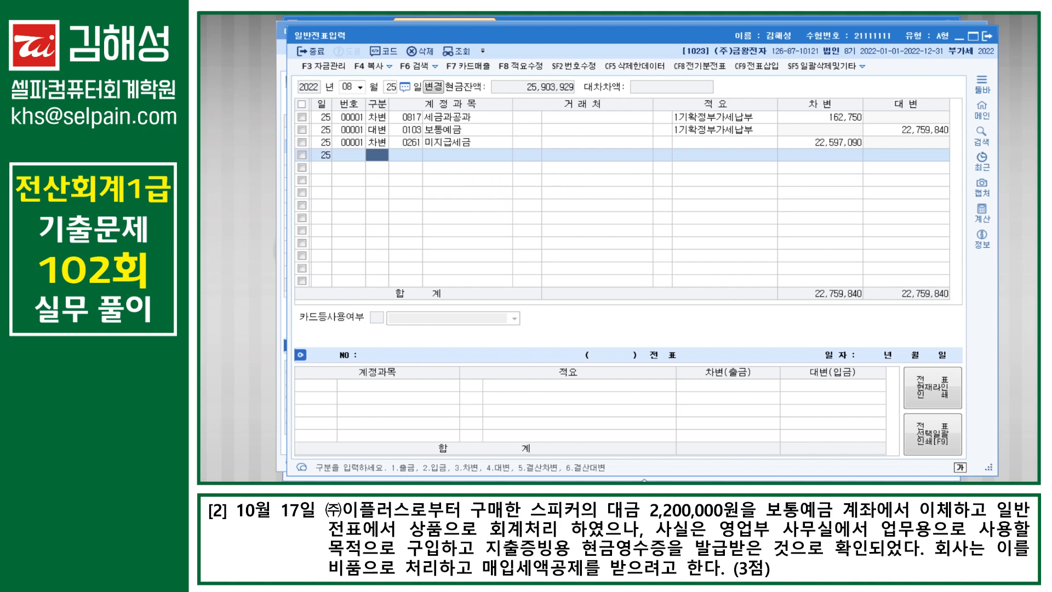
Step: Enter an October 17 type 61 현과 purchase of 비품, 2,000,000 plus 200,000 VAT, from (주)이플러스
left_click(698, 480)
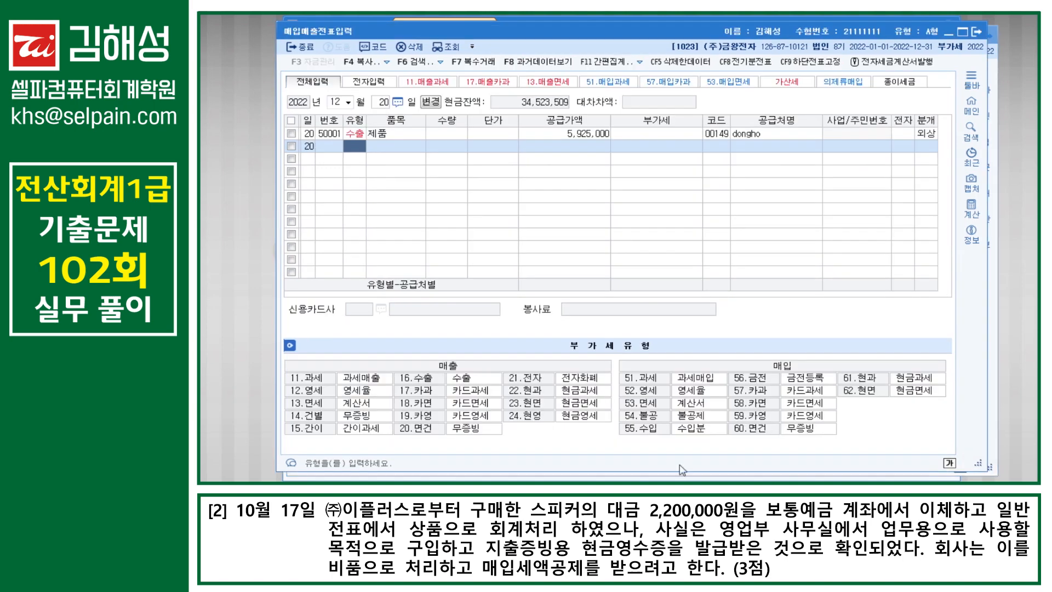
left_click(341, 101)
type("10")
key("Return")
type("17")
key("Return")
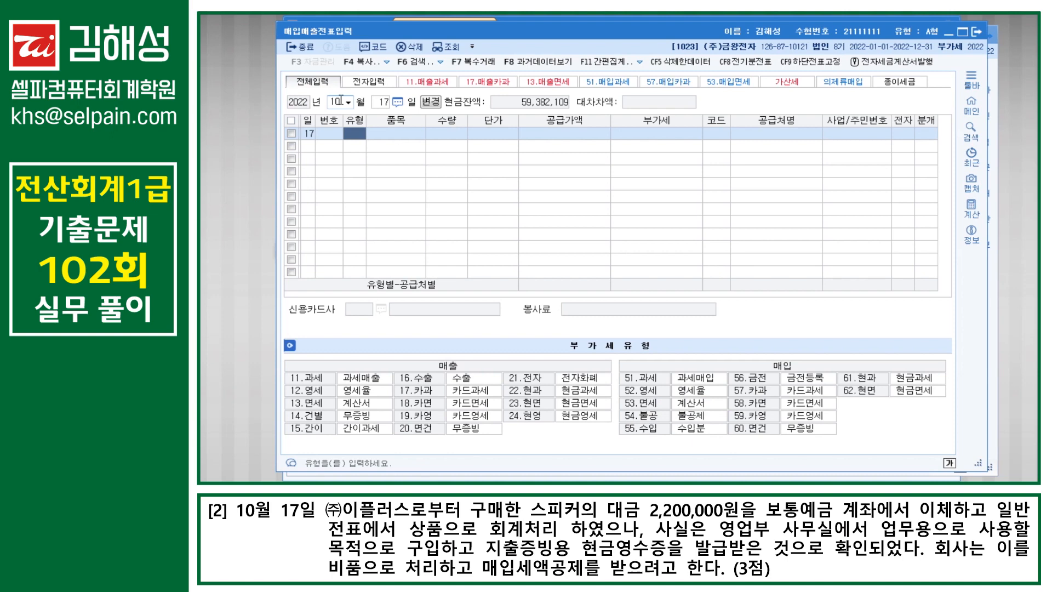
type("61")
key("Return")
type("비품")
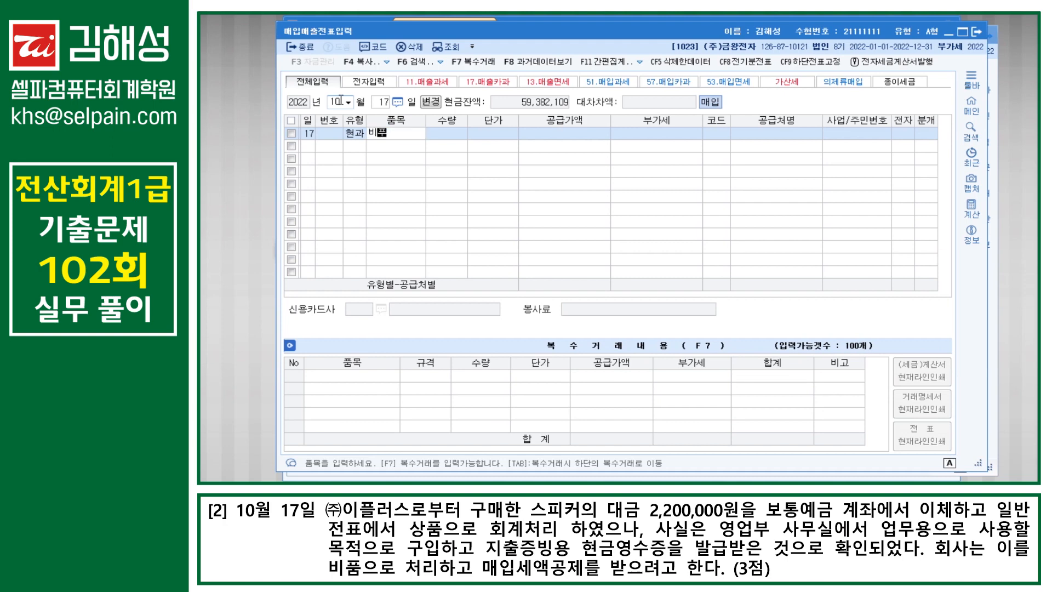
key("Return")
key("Return")
key("Return")
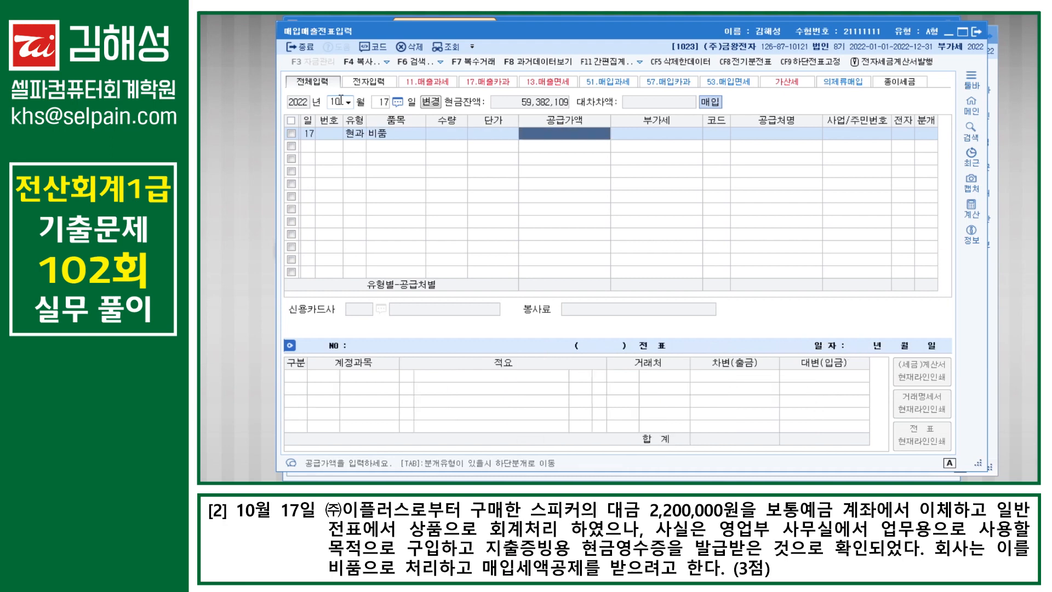
type("2000000")
key("Return")
key("Return")
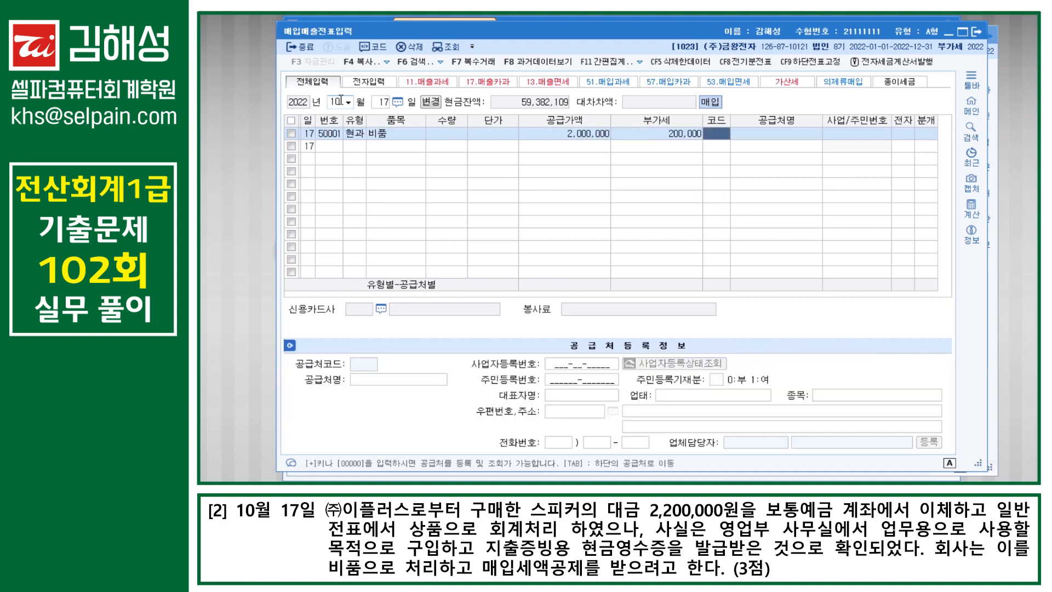
type("이플")
key("Return")
key("Return")
key("Return")
key("Return")
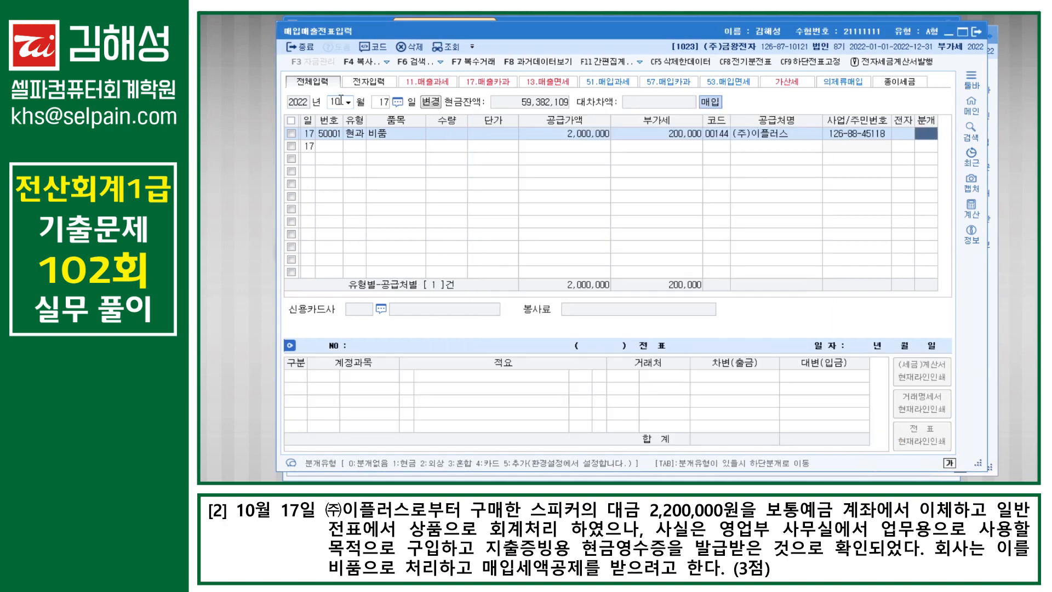
Step: Journalize it as 혼합, debiting 0212 비품 and crediting 0103 보통예금, then close the screen
type("3")
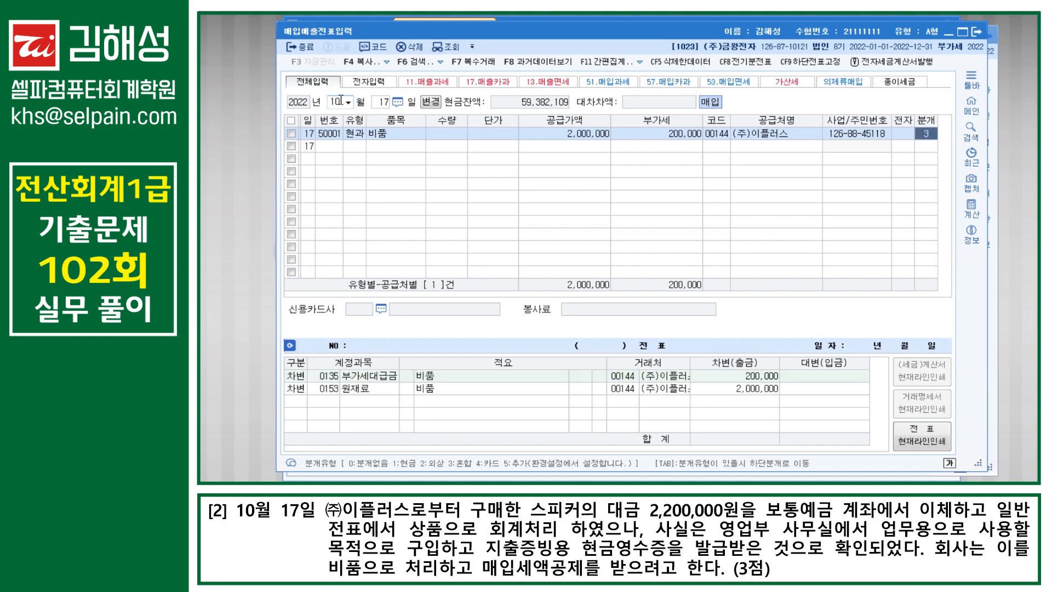
key("Return")
key("Return")
type("212")
key("Return")
key("Return")
key("Return")
type("4")
key("Return")
type("101")
key("Return")
key("Return")
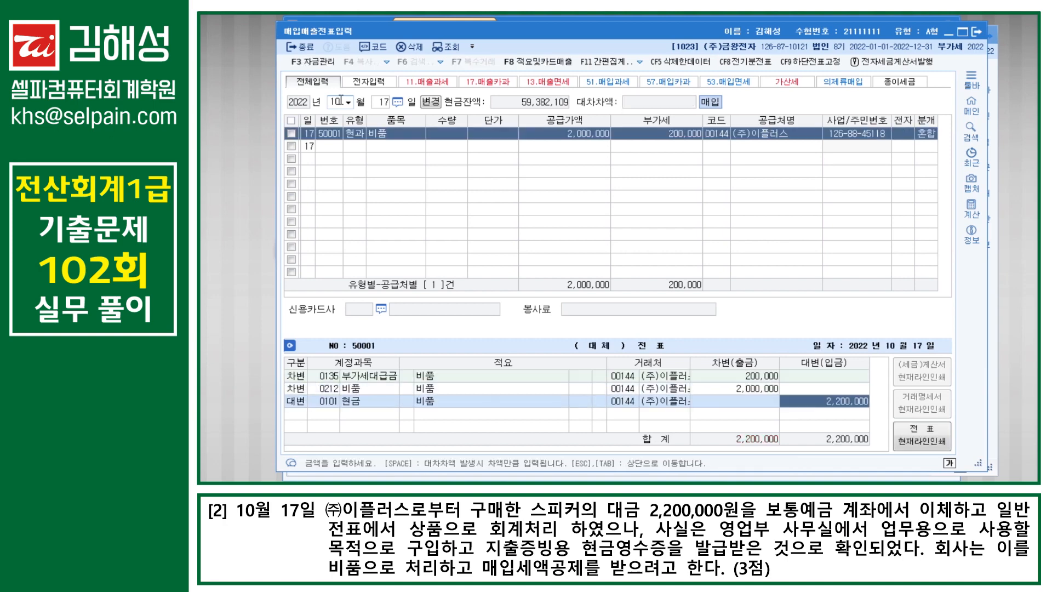
key("Left")
key("Left")
key("Left")
key("Left")
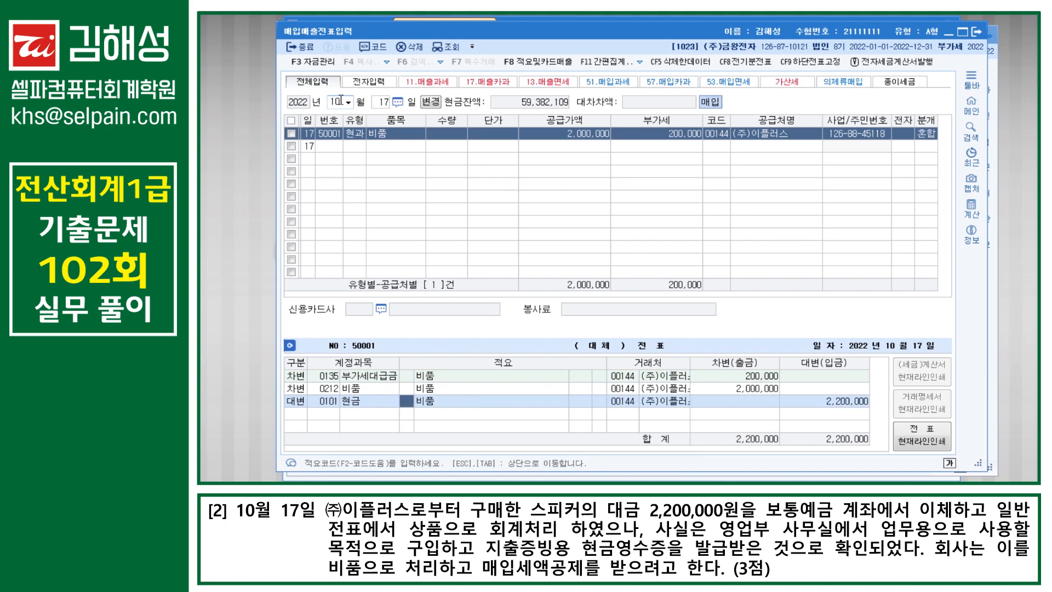
type("103")
key("Return")
key("Return")
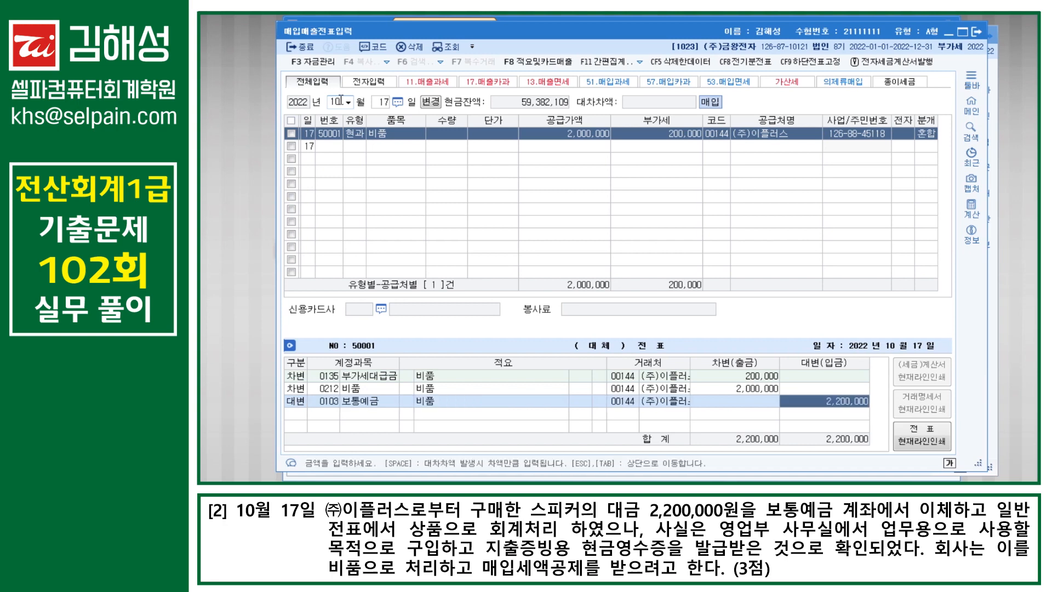
key("Return")
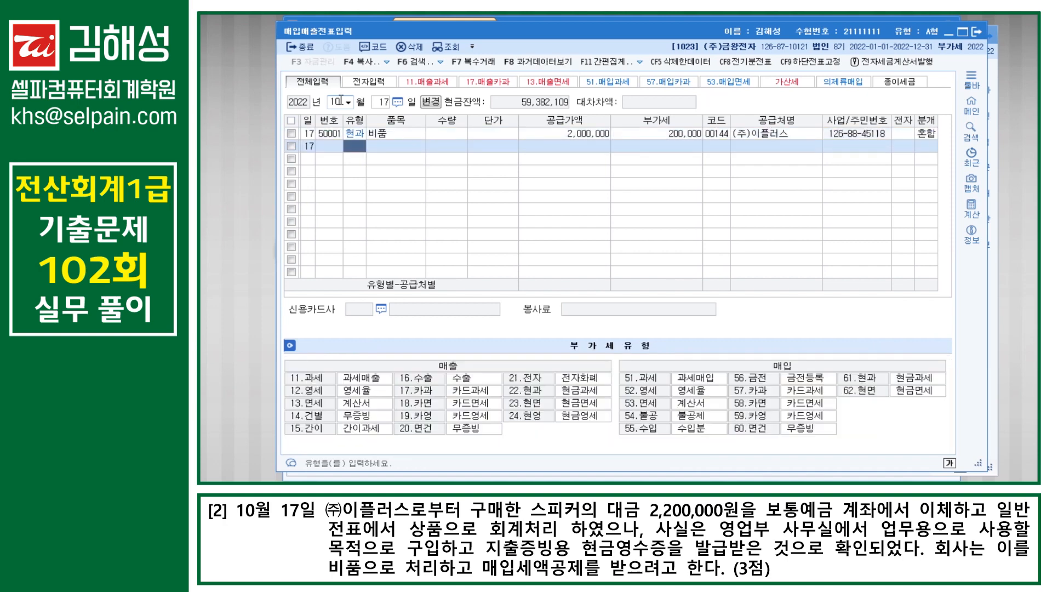
key("Escape")
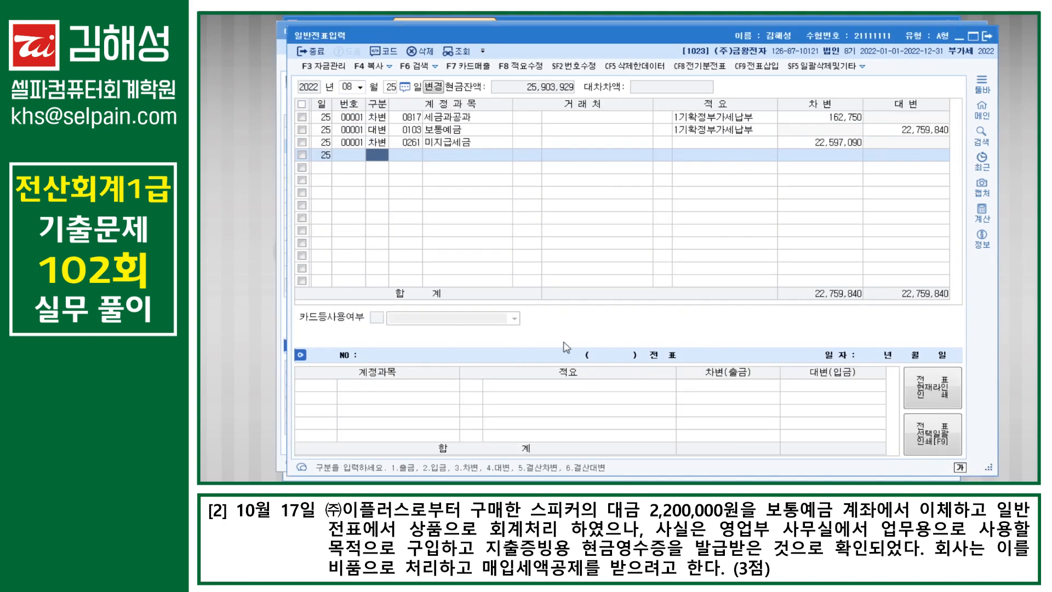
Step: Delete both October 17 general-journal lines that recorded the speakers as 상품
left_click(349, 88)
type("1017")
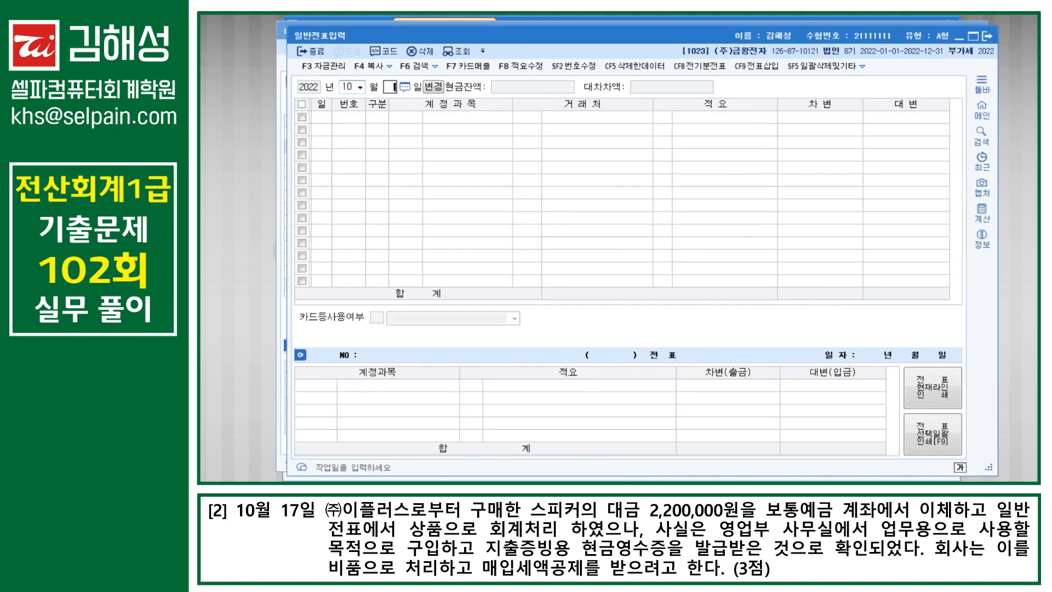
left_click(301, 104)
key("F5")
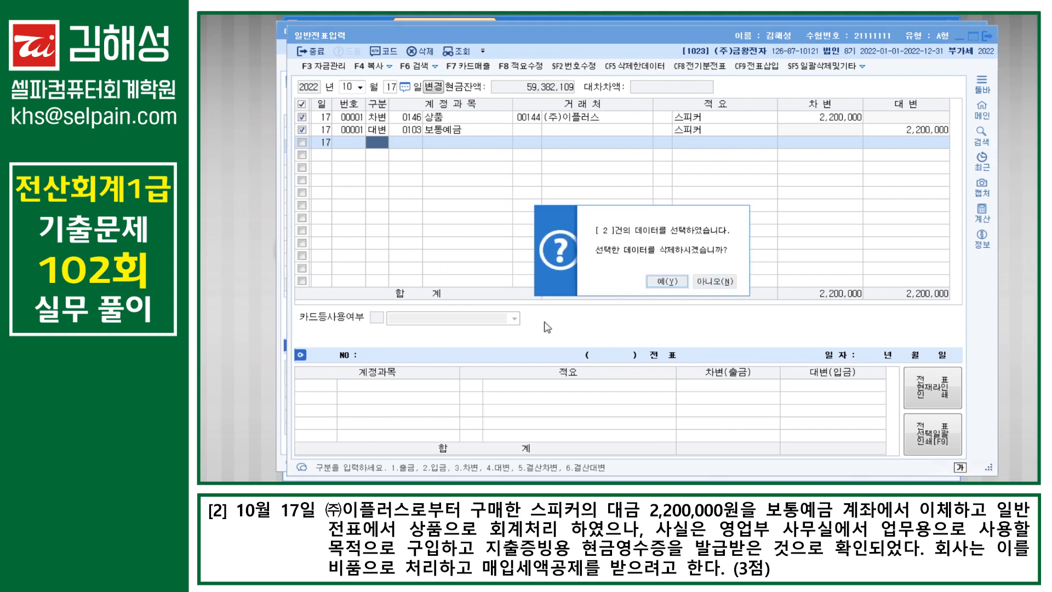
left_click(668, 286)
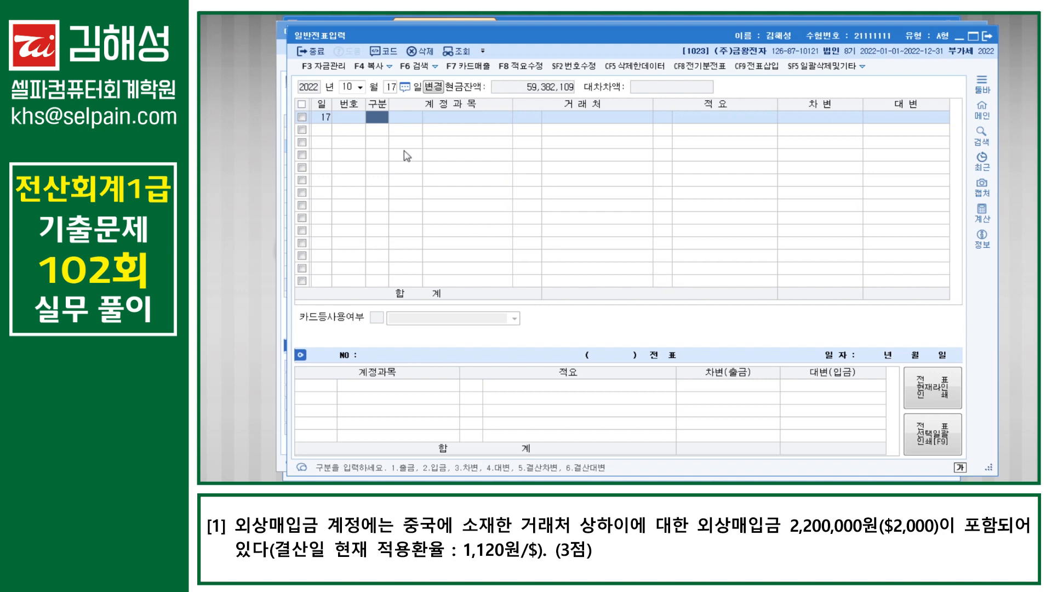
Step: Move the general journal to December 31, 2022 with a new entry row ready
key("Escape")
type("12")
key("Return")
type("31")
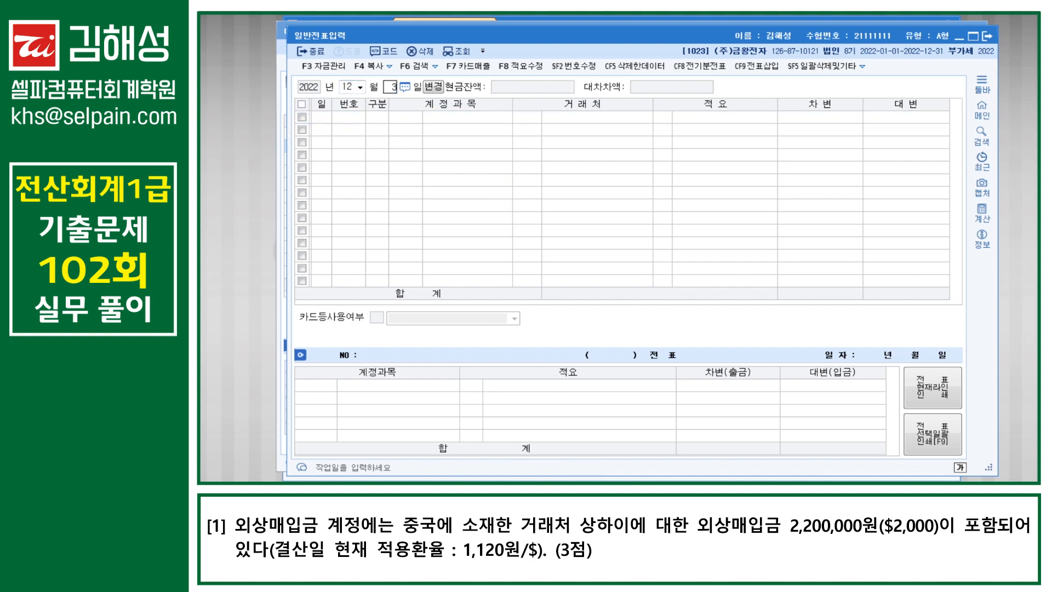
key("Return")
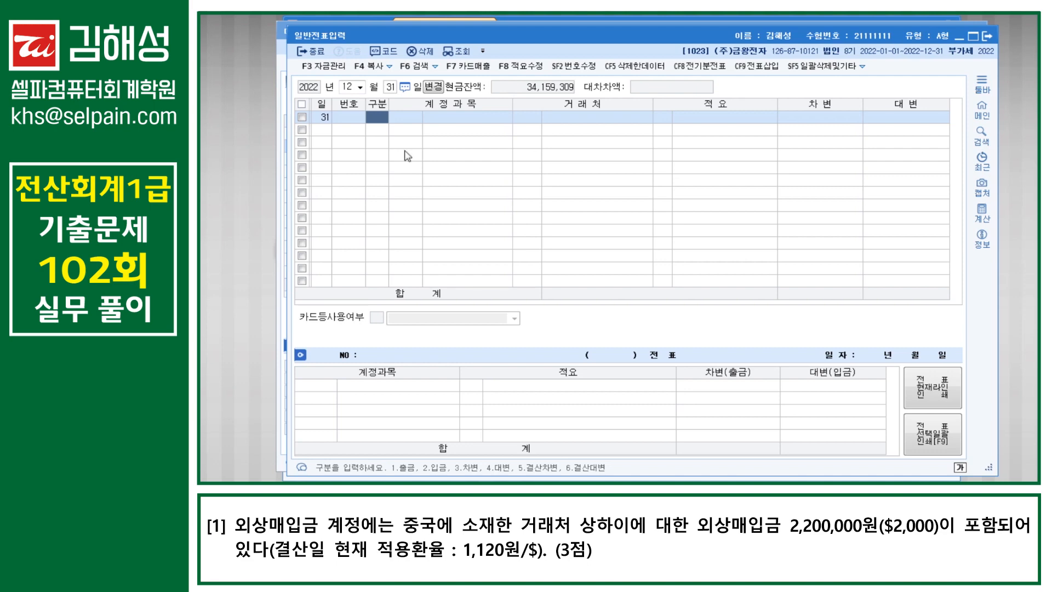
left_click(207, 480)
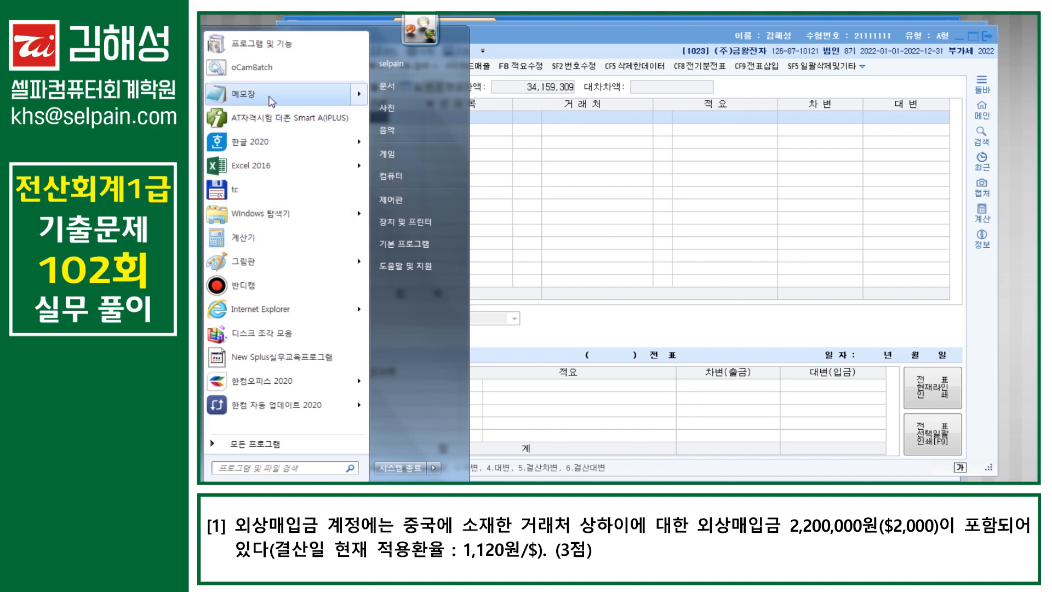
Step: In a new Notepad, write '장부 외상매입금_ 2,200,000 = 결산 2,240,000'
left_click(244, 94)
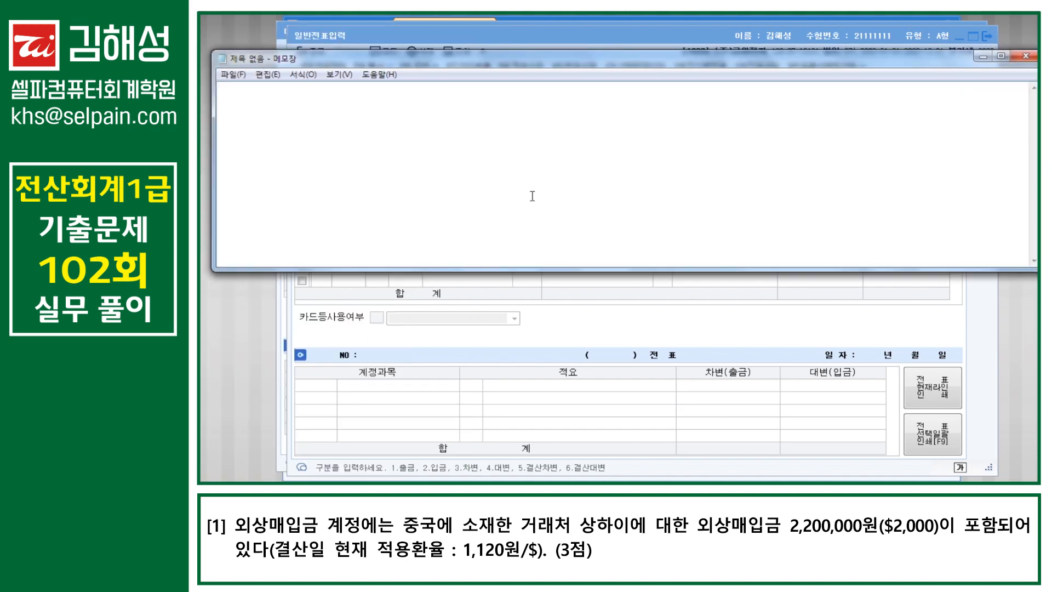
type("WKD")
key("BackSpace")
key("BackSpace")
key("BackSpace")
type("장부 외상")
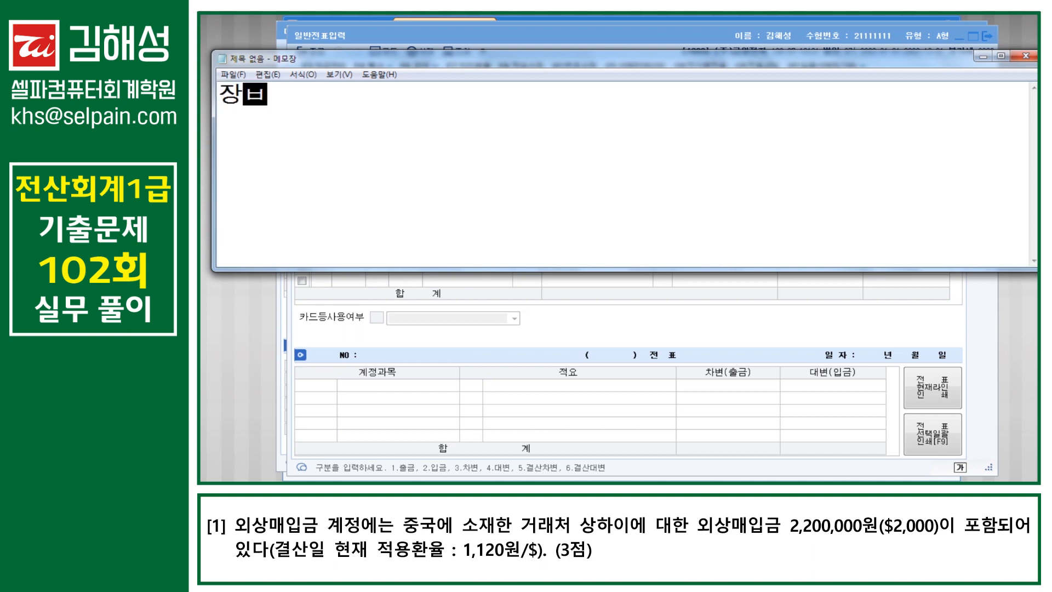
type("매입금")
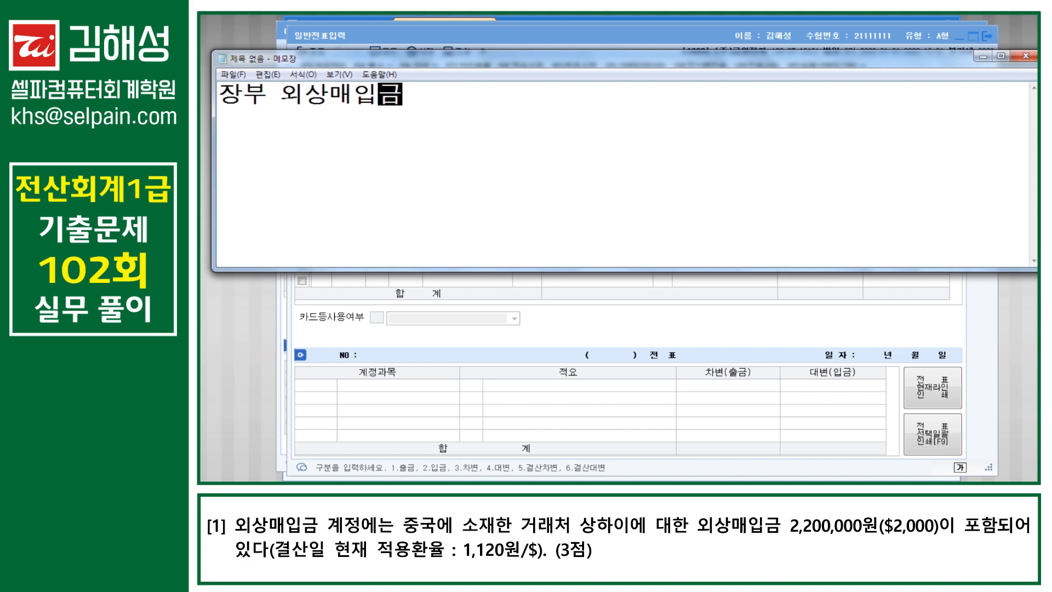
type("_")
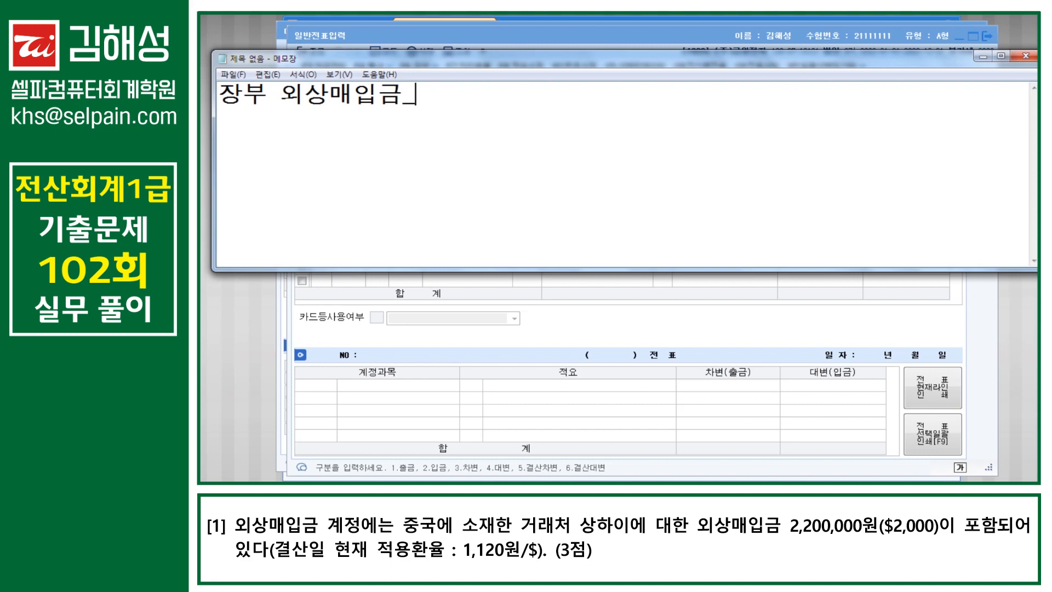
type(" 2,200,000")
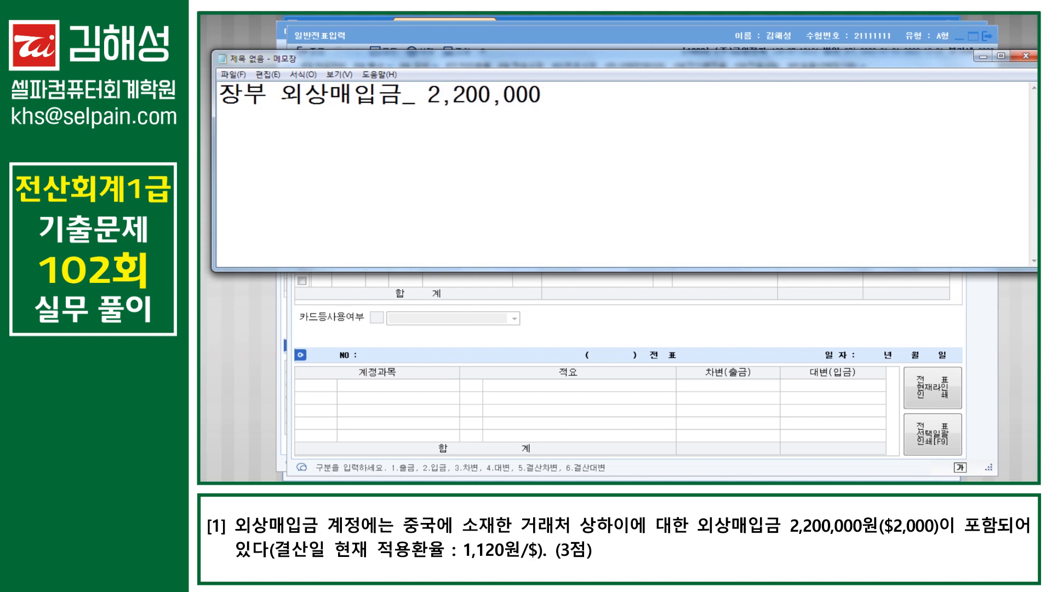
type("  = 결산  2,300,000")
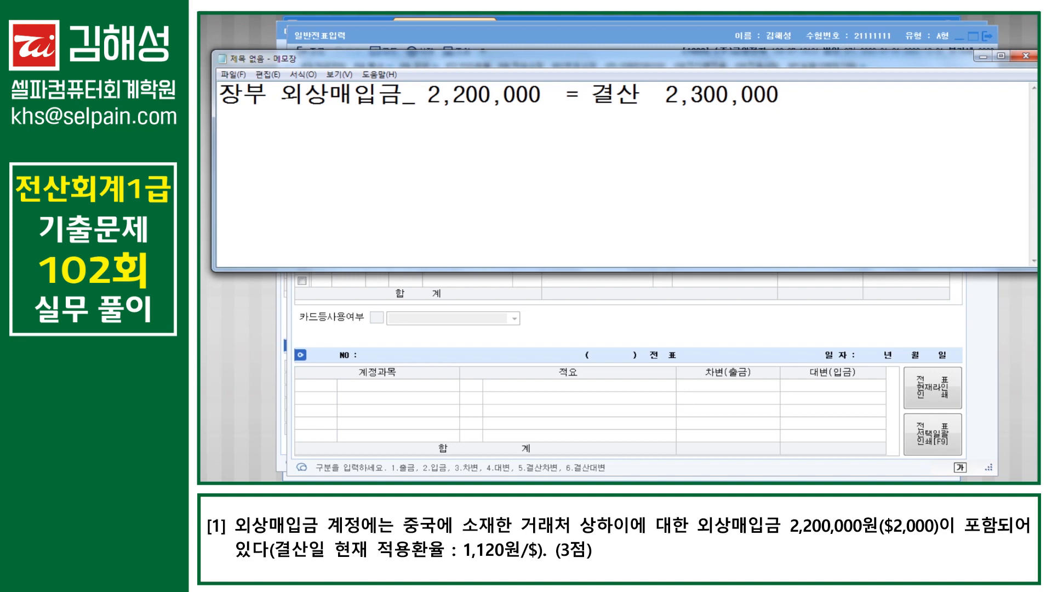
key("BackSpace")
key("BackSpace")
key("BackSpace")
key("BackSpace")
key("BackSpace")
key("BackSpace")
key("BackSpace")
type("240,000")
Step: Add the '(부채)' label after 외상매입금 and '실' at the line end, then return to KcLep
left_click_drag(290, 104, 390, 101)
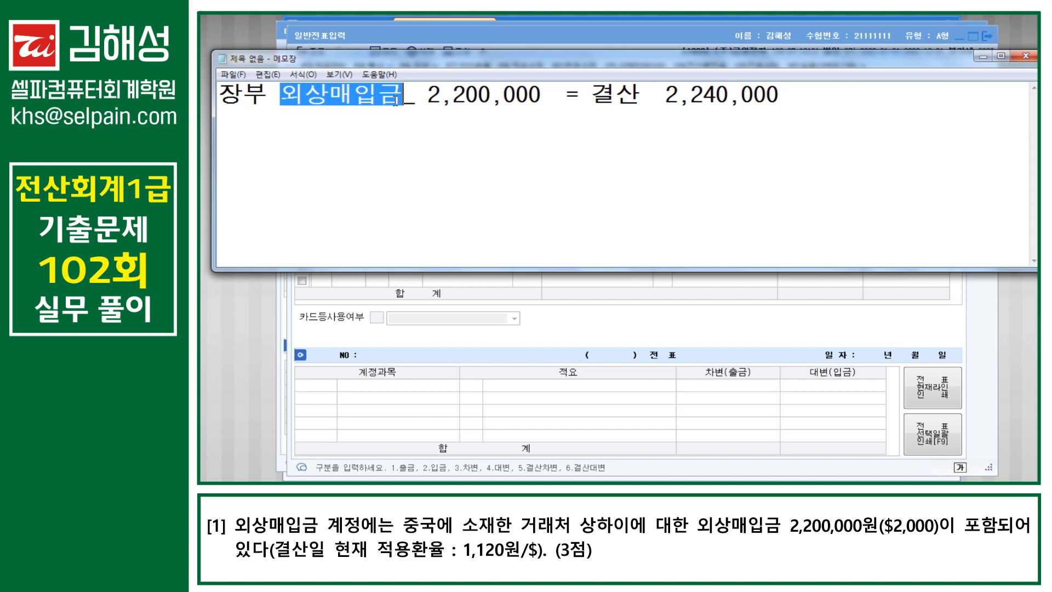
left_click(396, 100)
type("9부")
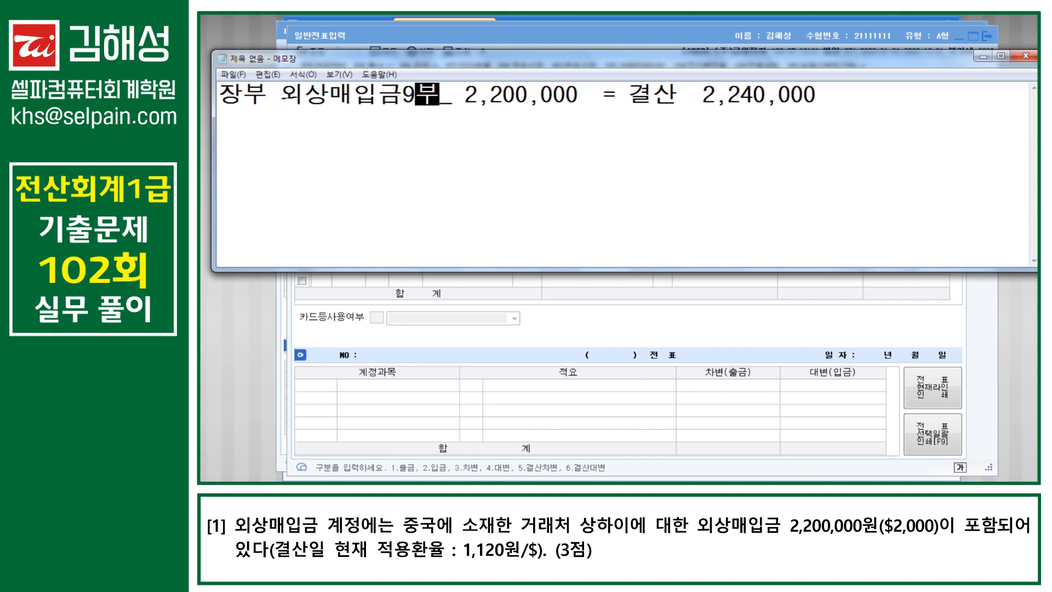
type("채")
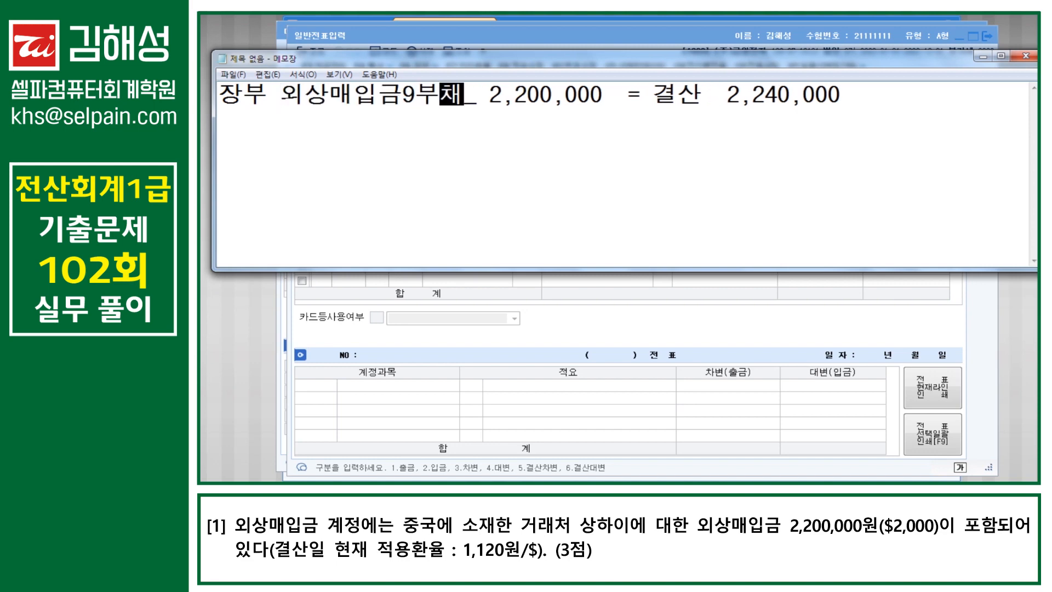
type(")")
key("Left")
key("Left")
key("Left")
key("BackSpace")
type("(")
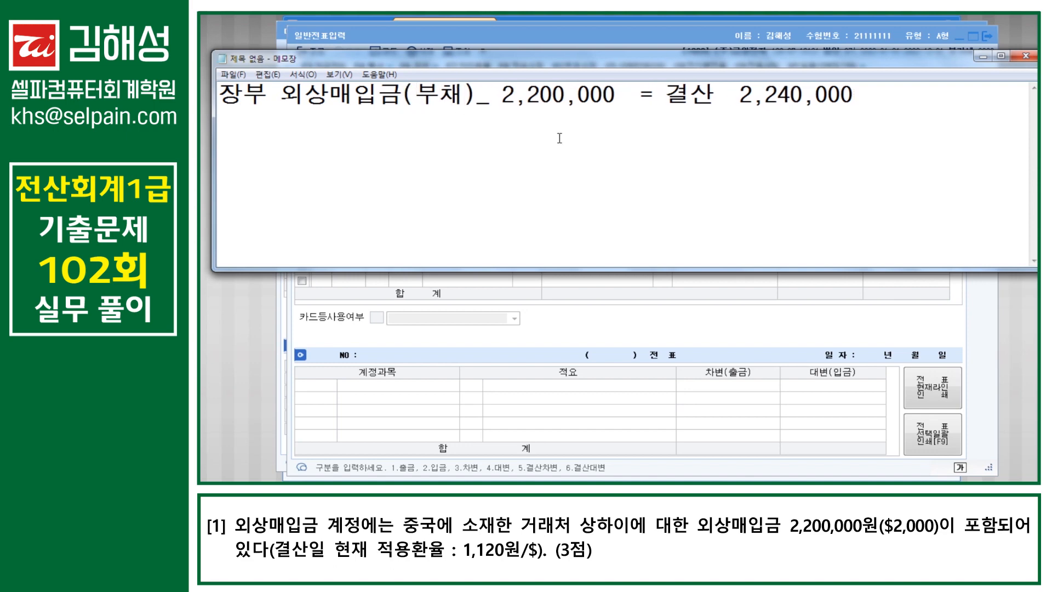
left_click(831, 99)
left_click(866, 106)
type("실")
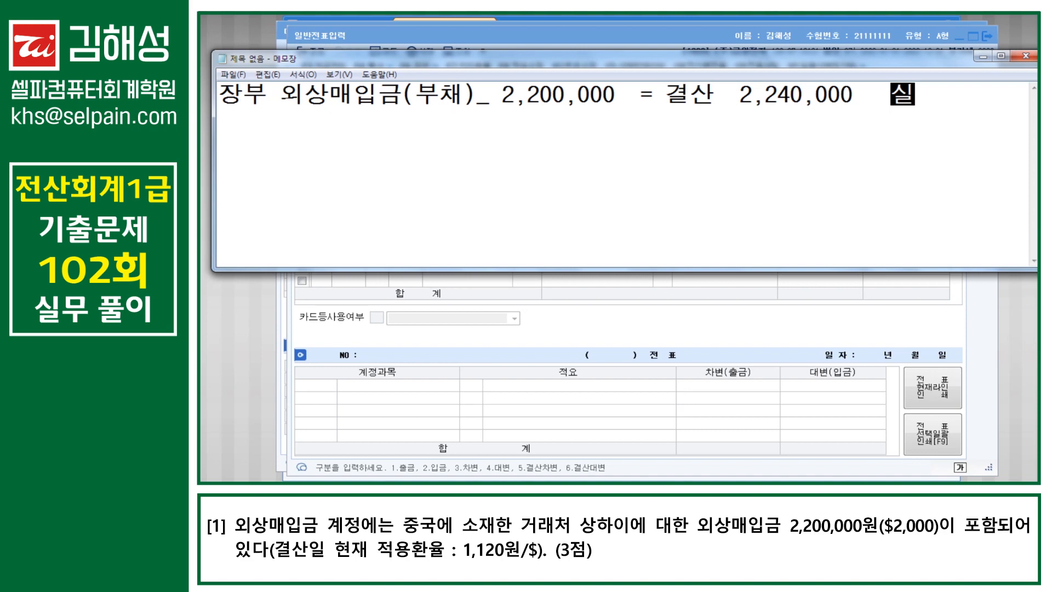
left_click(672, 296)
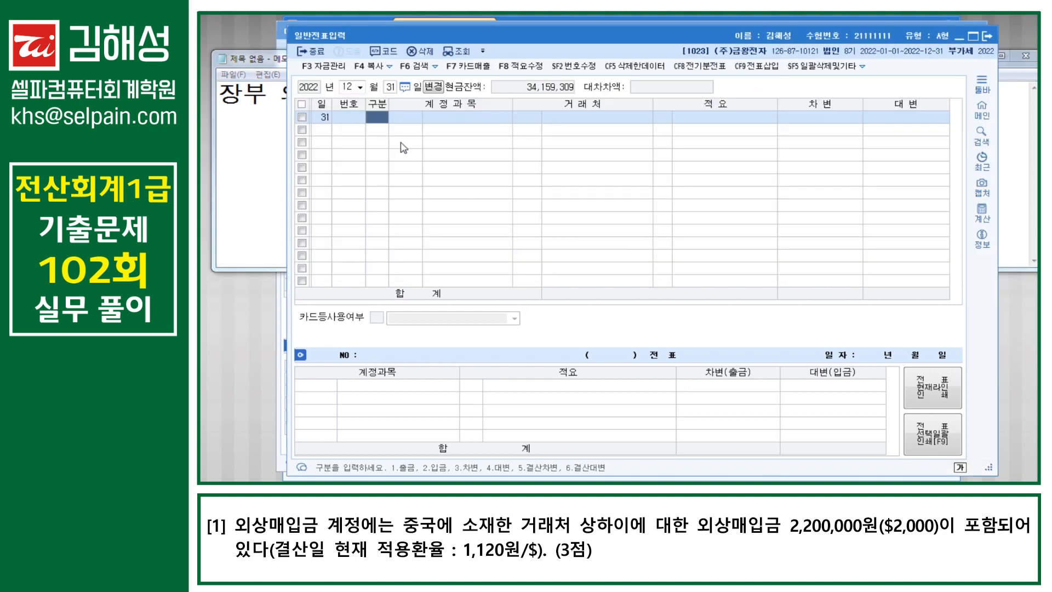
Step: Debit 외화환산손실 40,000 on the December 31 voucher
type("3")
key("Return")
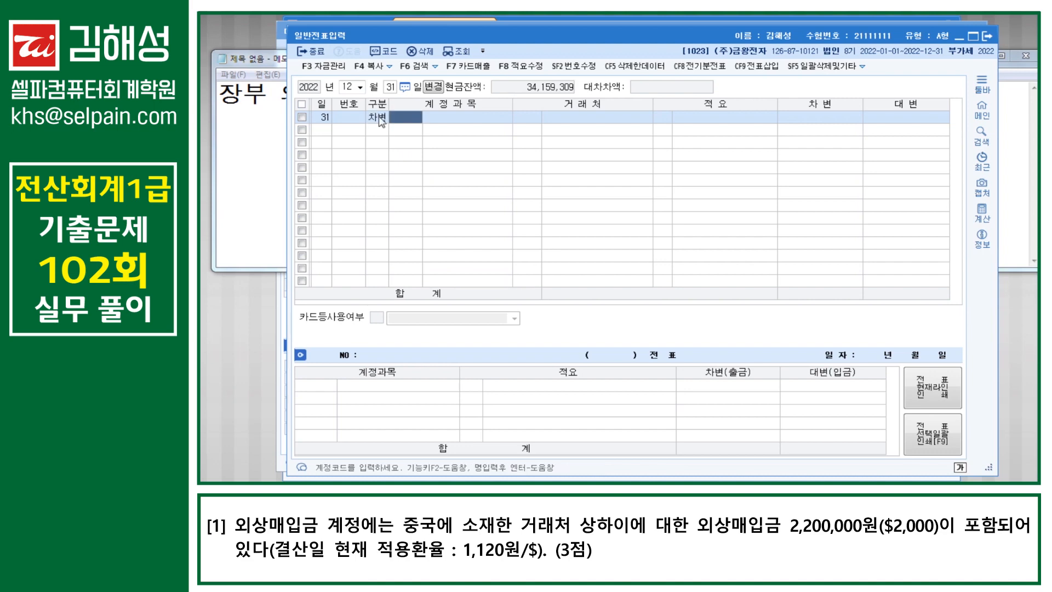
type("외화")
key("Return")
key("Down")
key("Down")
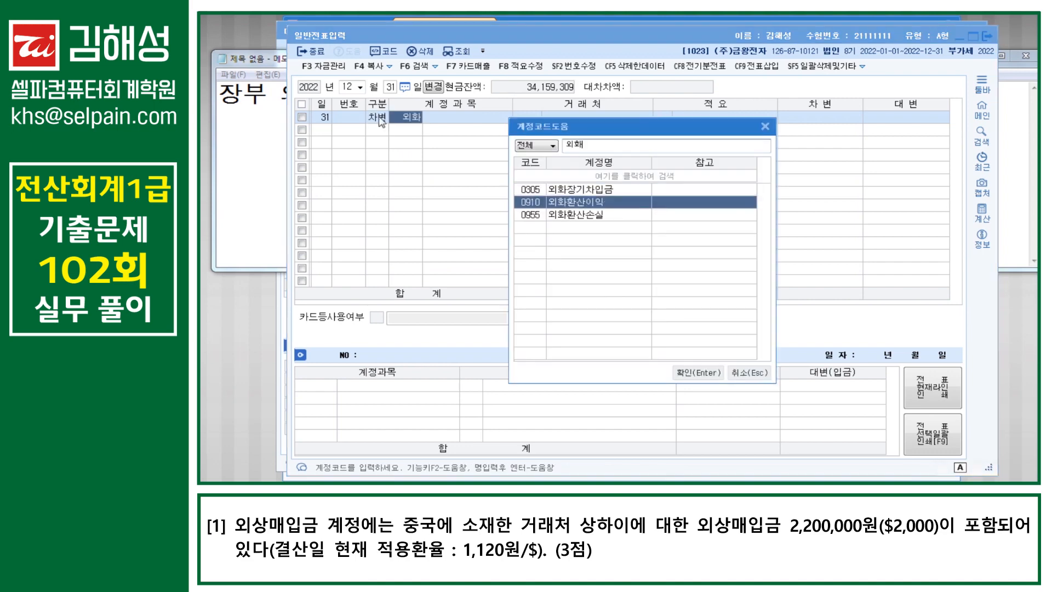
key("Return")
key("Return")
Step: Credit 0251 외상매입금 40,000 to partner 00158 상하이, then switch back to the Notepad note
key("Return")
type("40000")
key("Return")
type("4")
key("Return")
type("251")
key("Return")
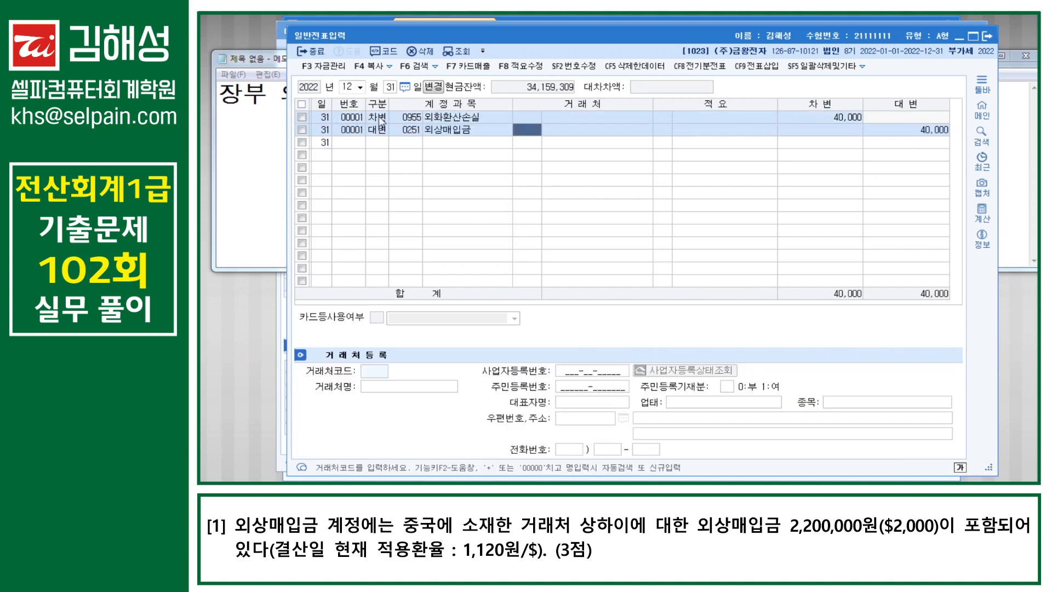
type("상해")
key("Return")
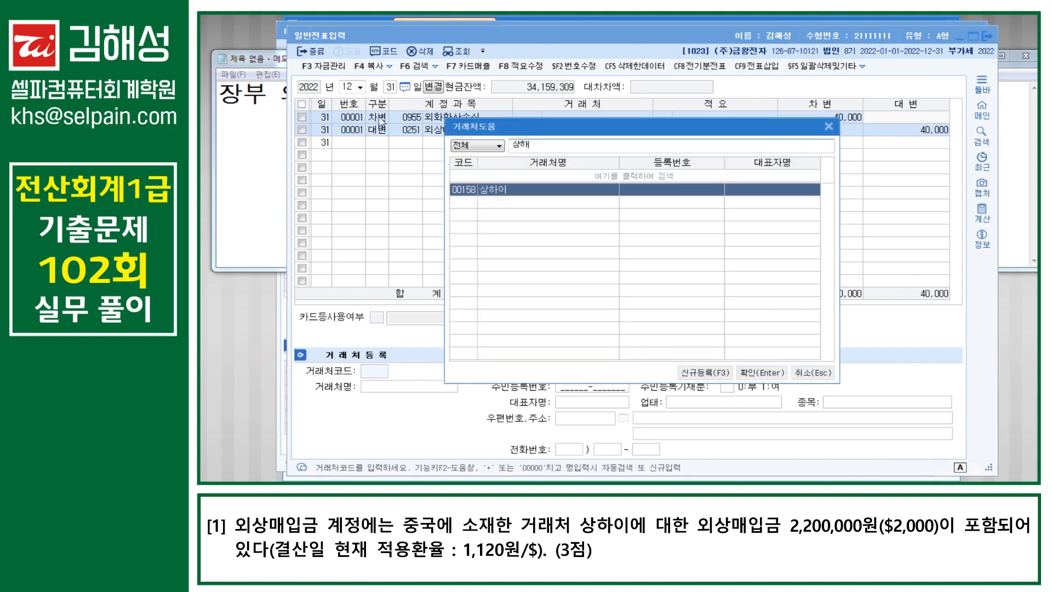
key("Return")
key("Return")
key("Return")
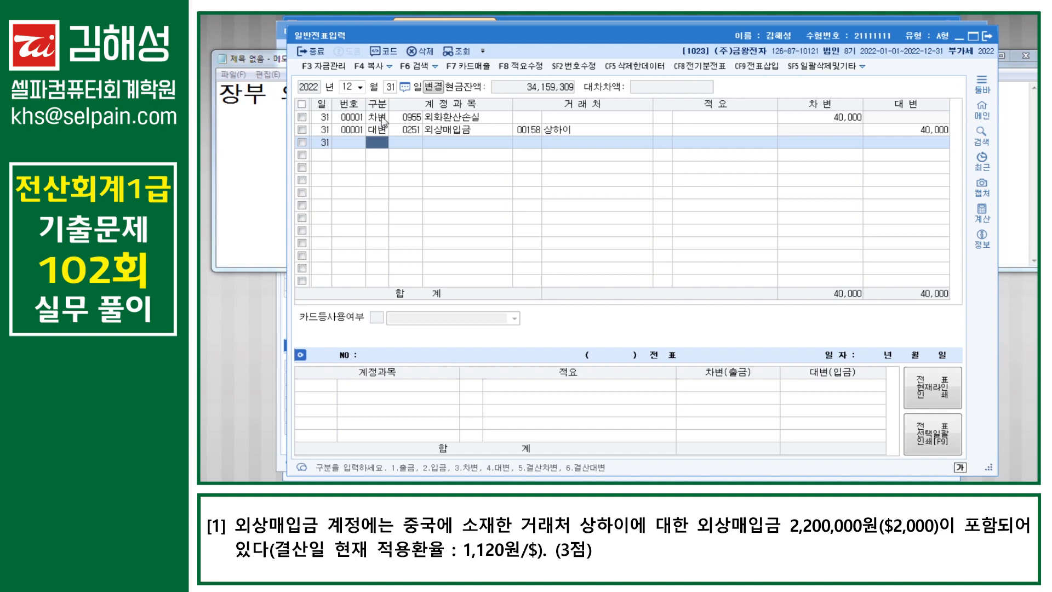
left_click(246, 193)
left_click_drag(281, 94, 472, 113)
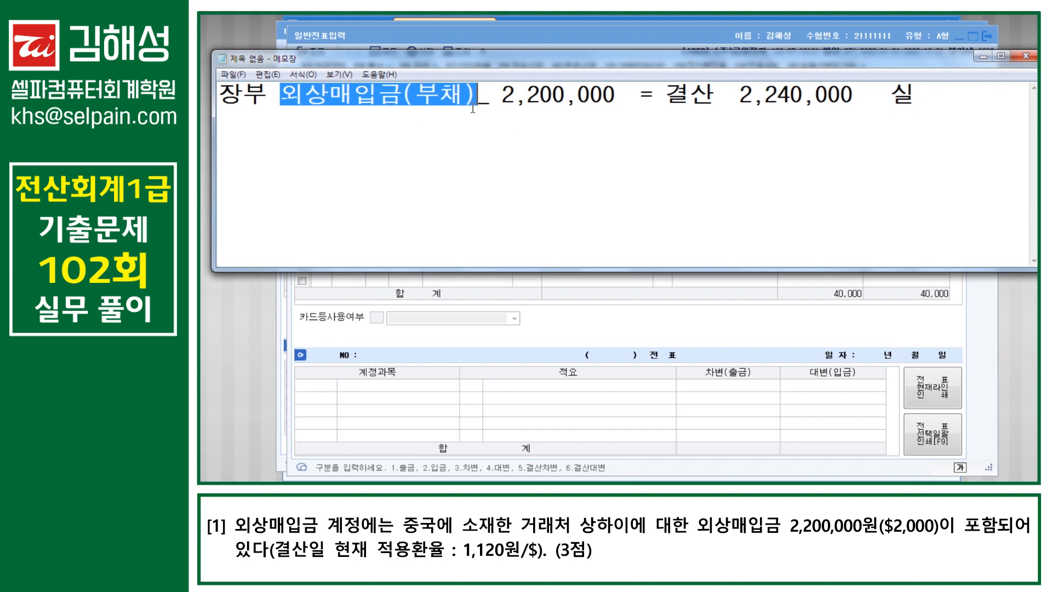
Step: Check the 2,240,000 closing amount in the note and return to KcLep's December 31 journal
left_click(568, 107)
left_click(802, 98)
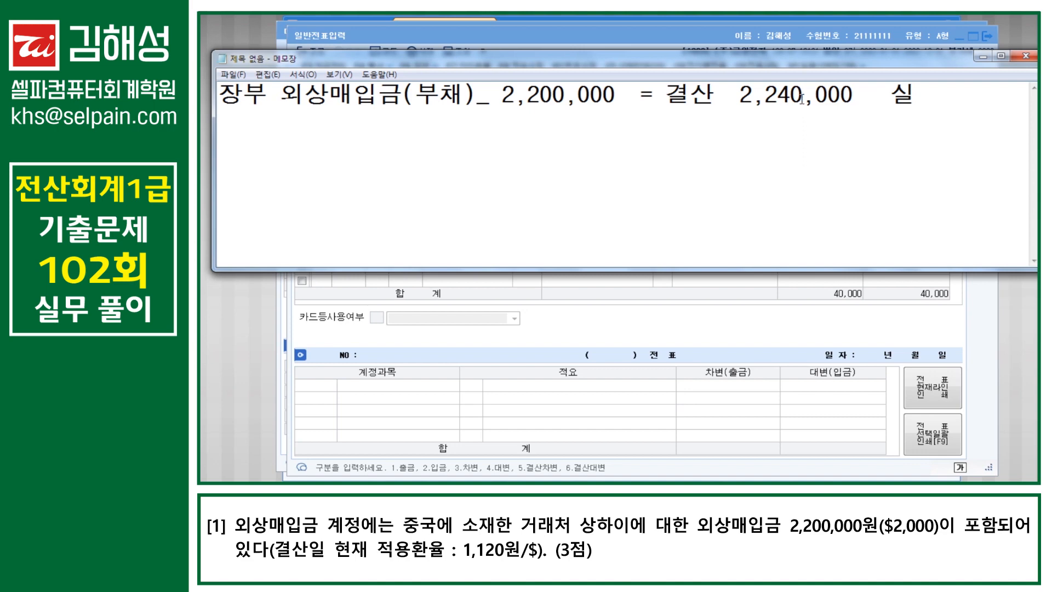
left_click(764, 318)
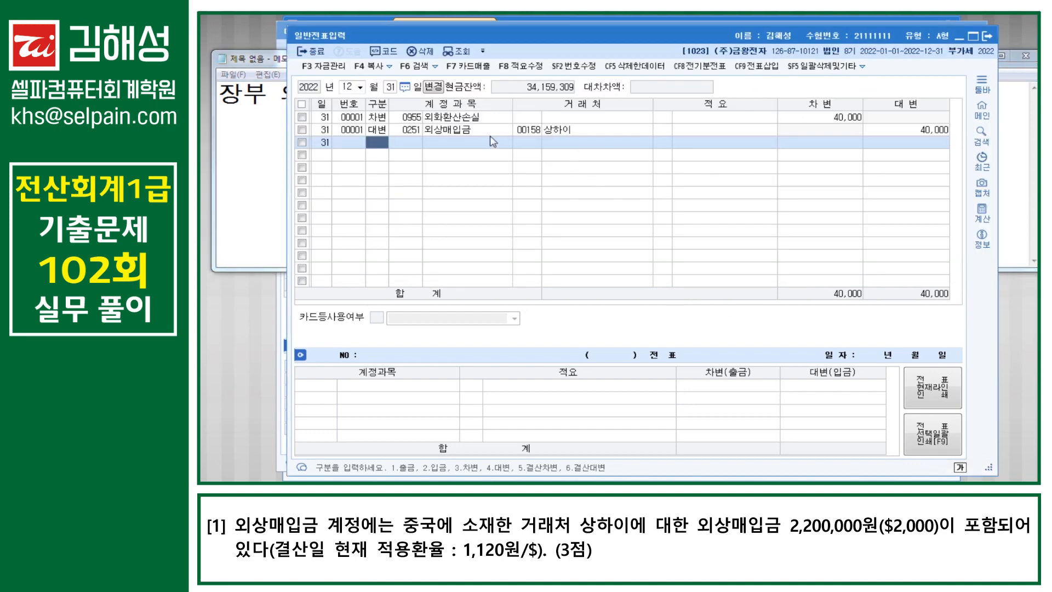
left_click(473, 122)
key("ctrl")
key("ctrl")
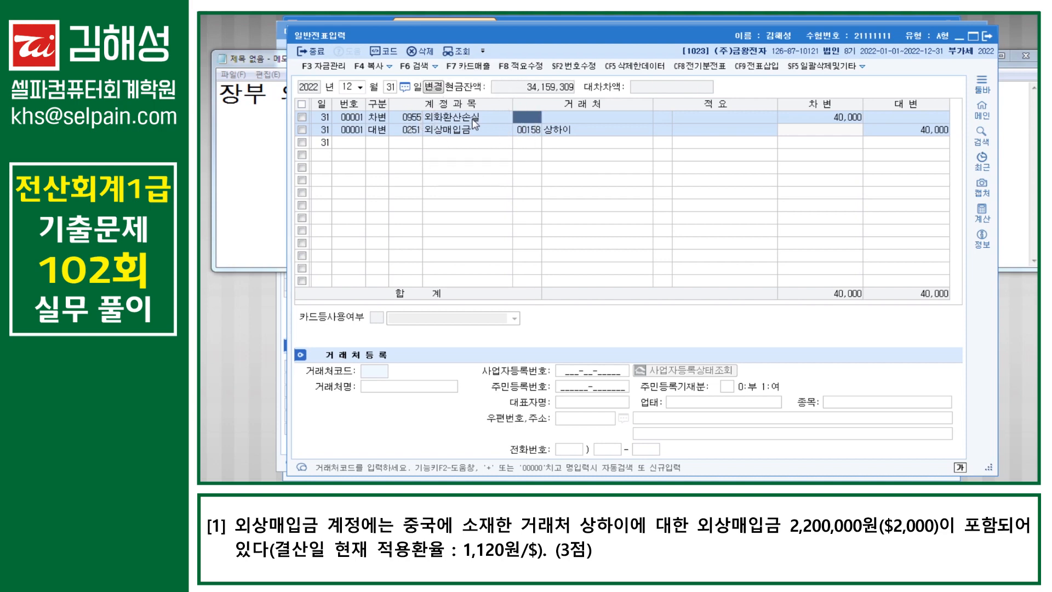
left_click(385, 144)
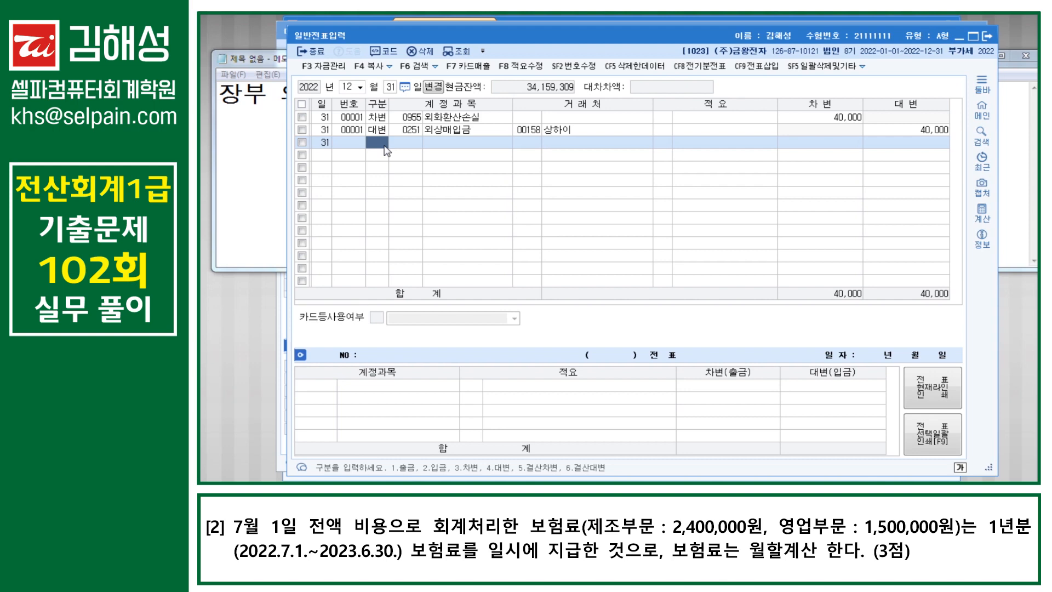
Step: Enter a credit line to 0521 보험료 for 1,200,000
type("4")
type("52")
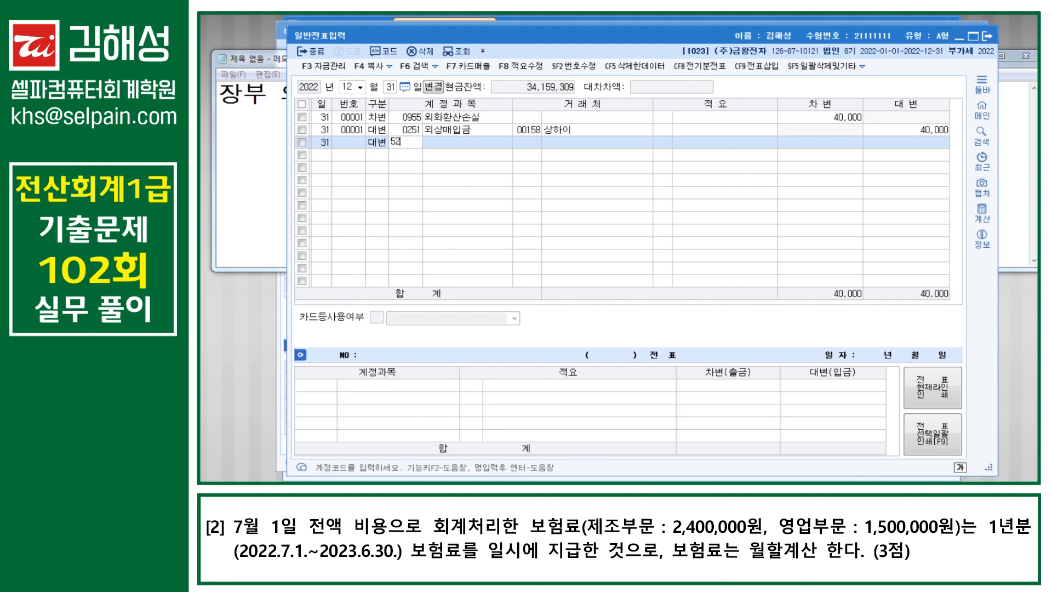
type("1")
key("Return")
key("Return")
key("Return")
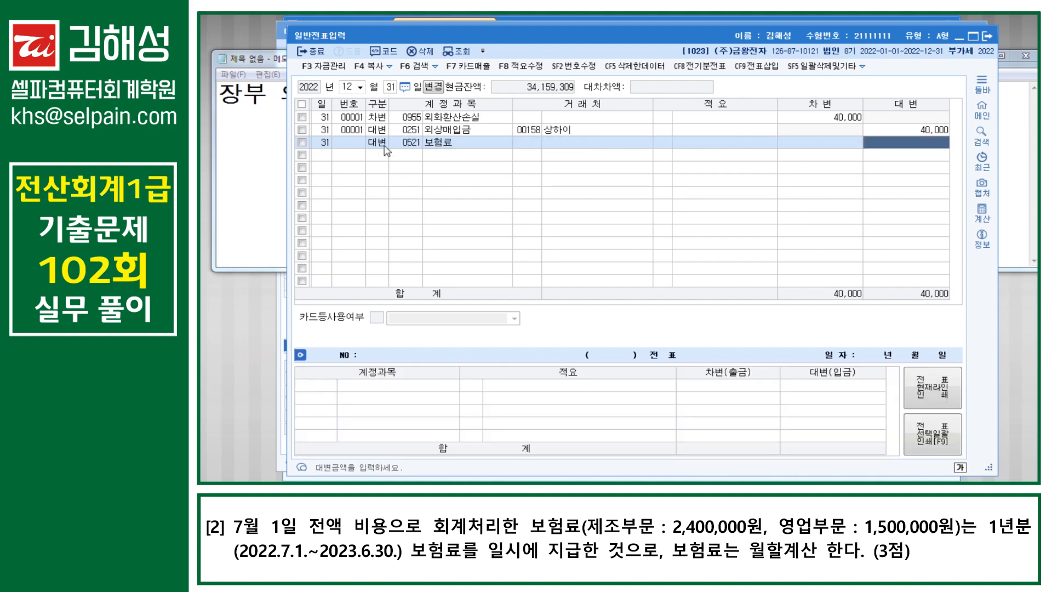
type("1200000")
key("Return")
Step: Credit 0821 보험료 750,000 and debit 0133 선급비용 1,950,000, then start a new row
type("4")
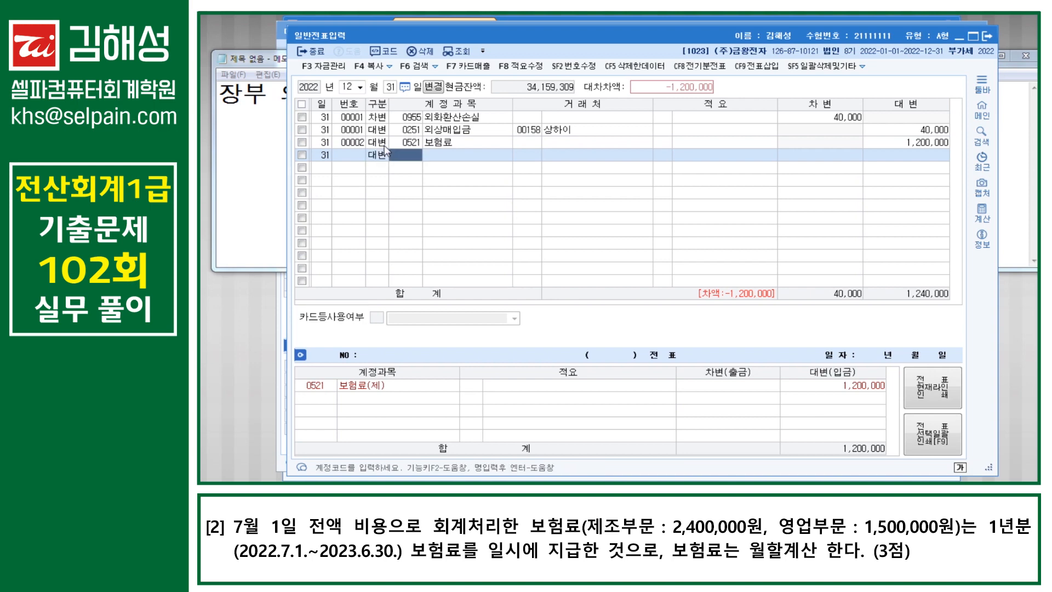
type("821")
key("Return")
key("Return")
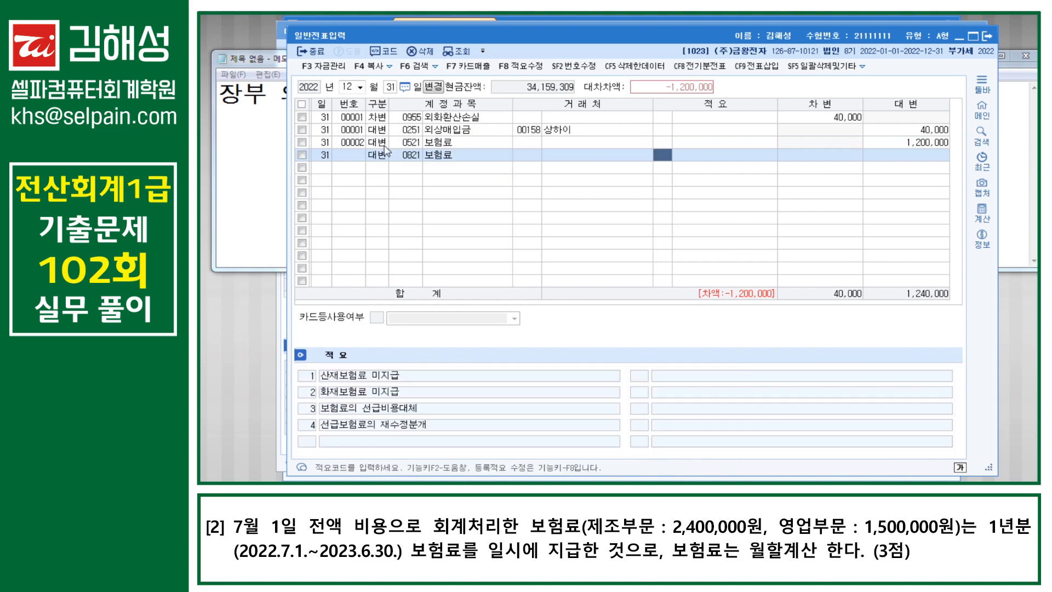
key("Return")
type("750000")
key("Return")
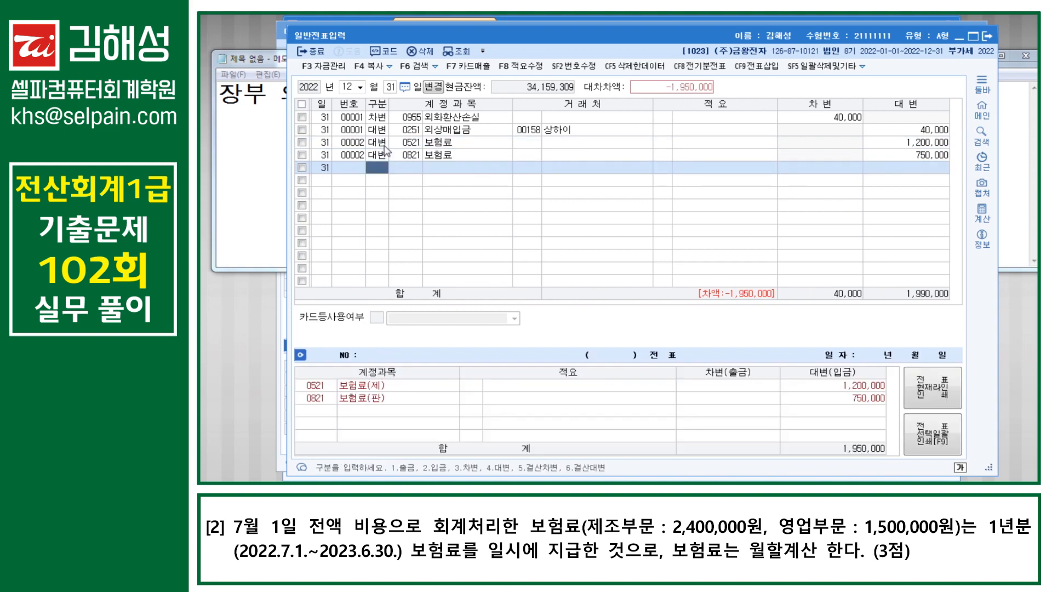
type("3")
type("선급")
key("Return")
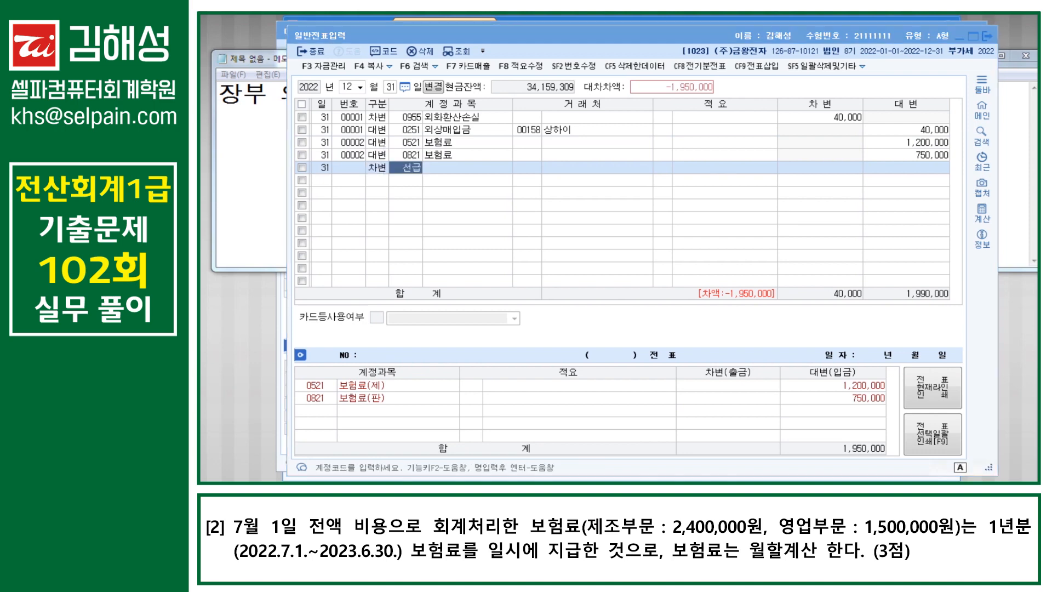
key("Down")
key("Down")
key("Return")
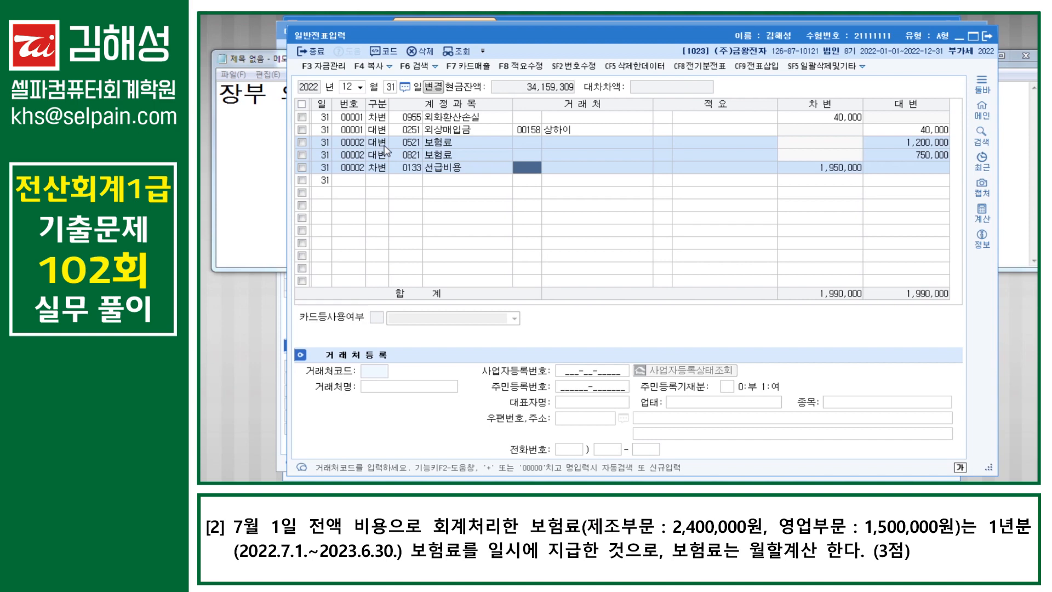
key("Down")
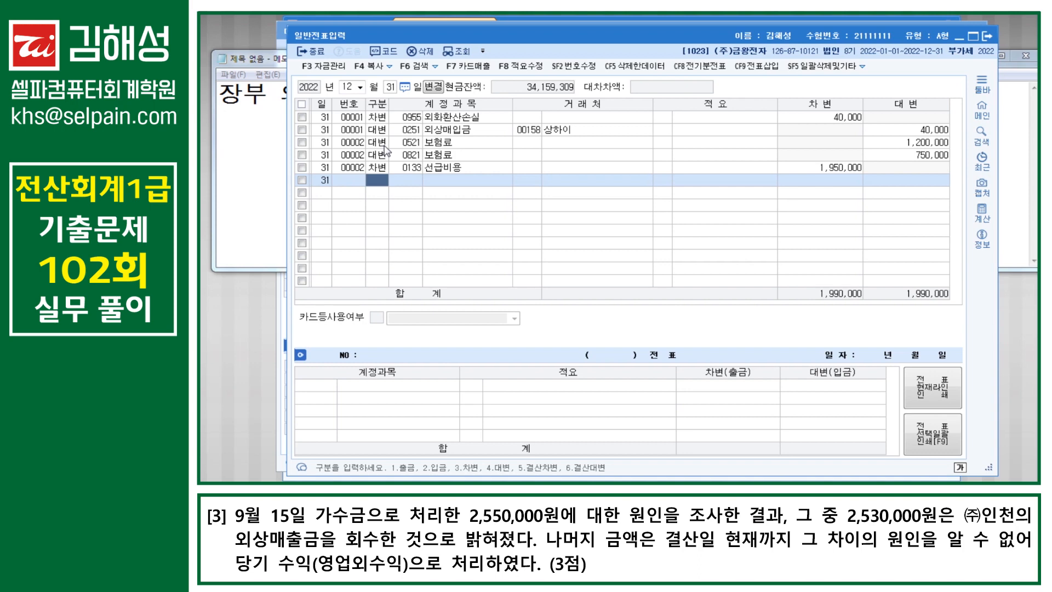
Step: Open 합계잔액시산표 via menu search and find the 가수금 balance of 2,550,000
key("ctrl+Return")
type("ㅎㄱㅈ")
key("Return")
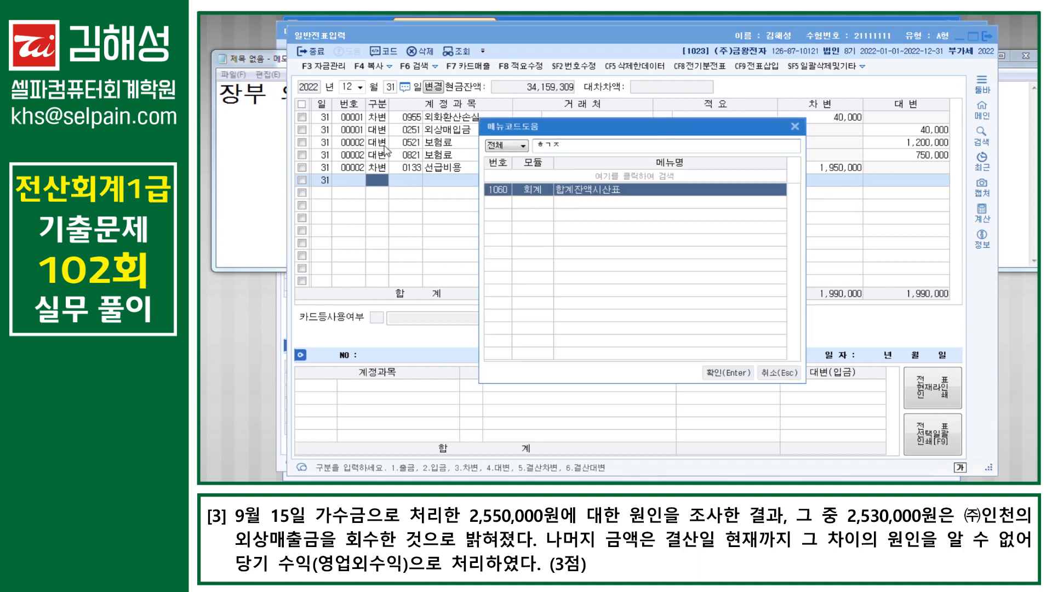
key("Return")
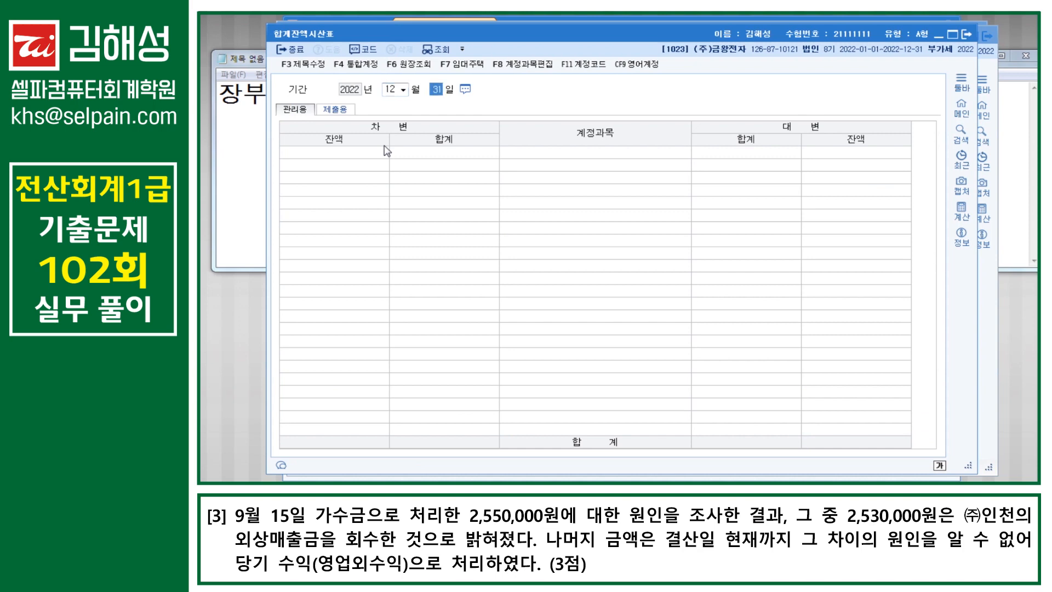
scroll(631, 350, "down", 9)
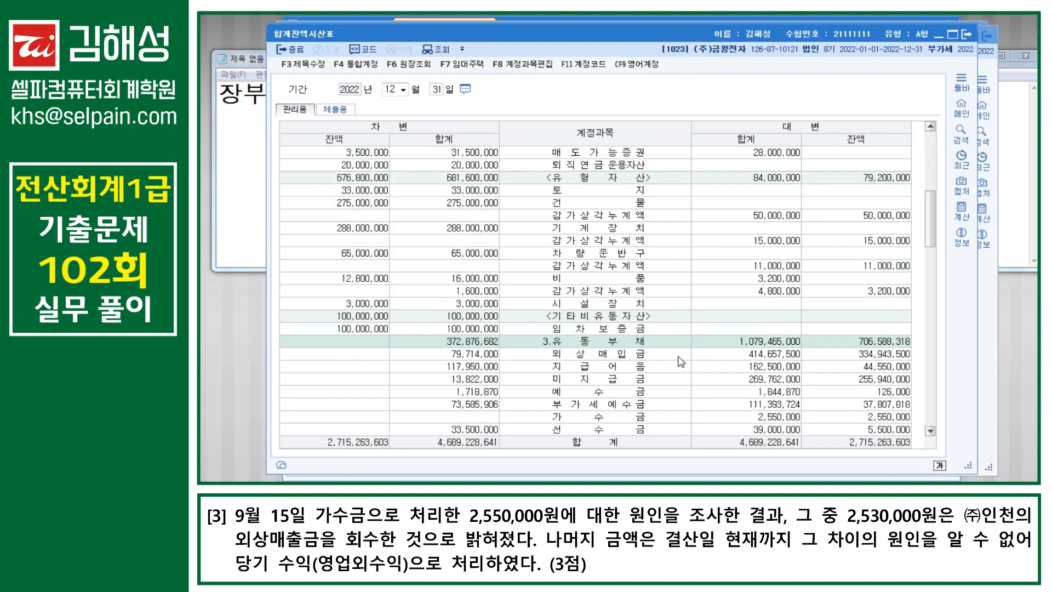
left_click(615, 230)
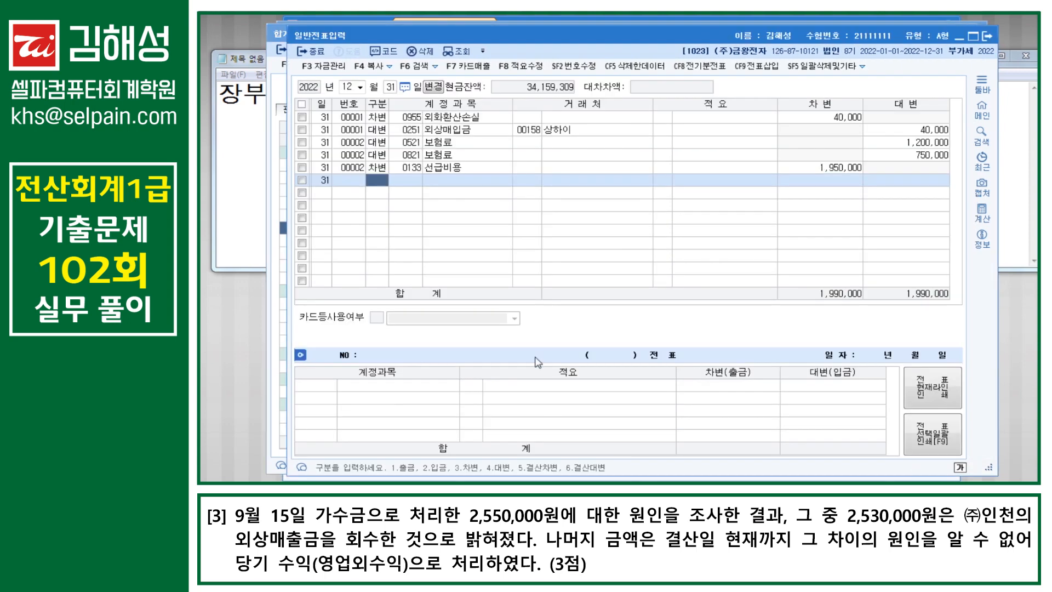
Step: Start a debit line with account 0257 가수금 in the December 31 journal
type("3")
key("Return")
type("가수")
key("Return")
key("Return")
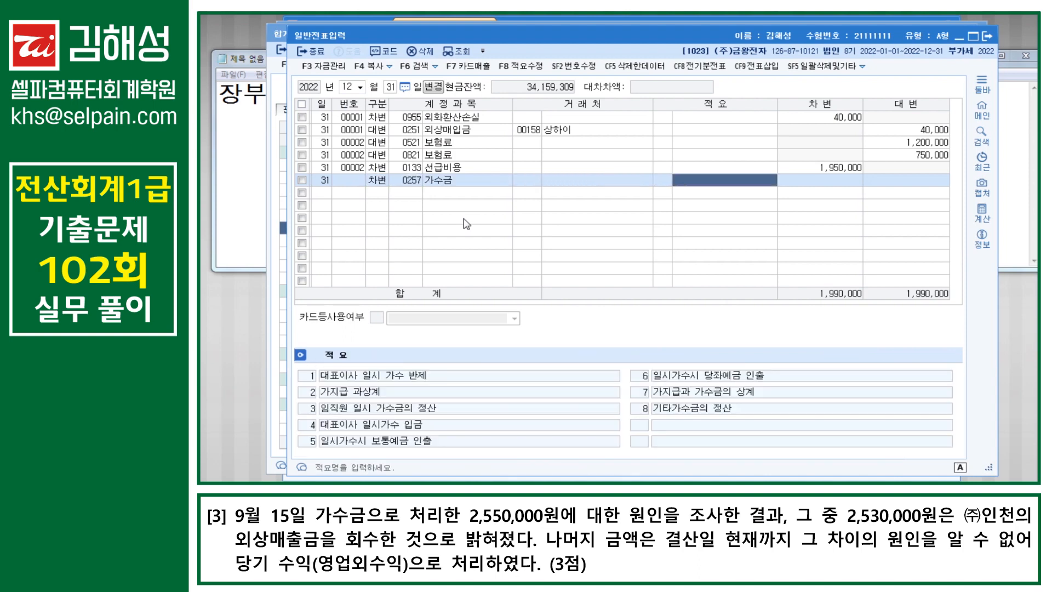
key("Return")
Step: Debit 가수금 2,550,000 and credit 0108 외상매출금 for (주)인천 at 2,530,000
type("2")
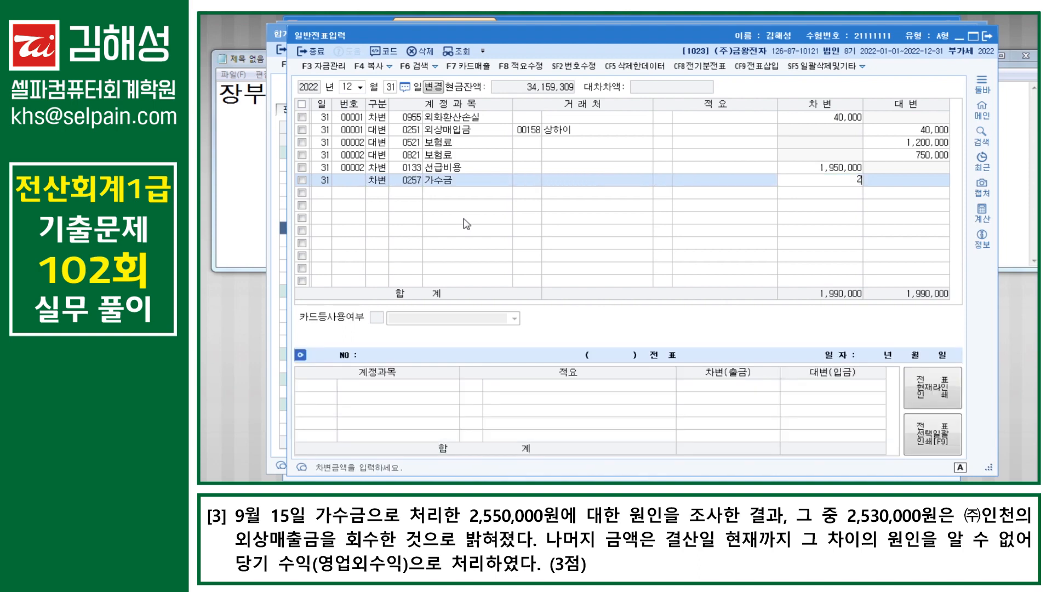
type("550+")
key("Return")
type("4")
key("Return")
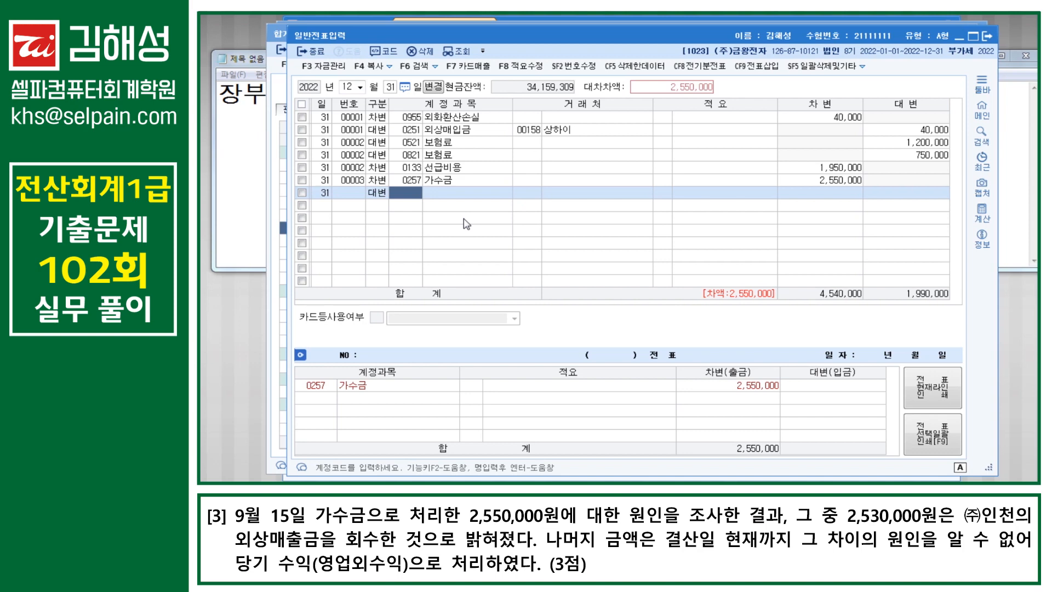
type("108")
key("Return")
key("Hangul")
type("인천")
key("Return")
key("Return")
key("Return")
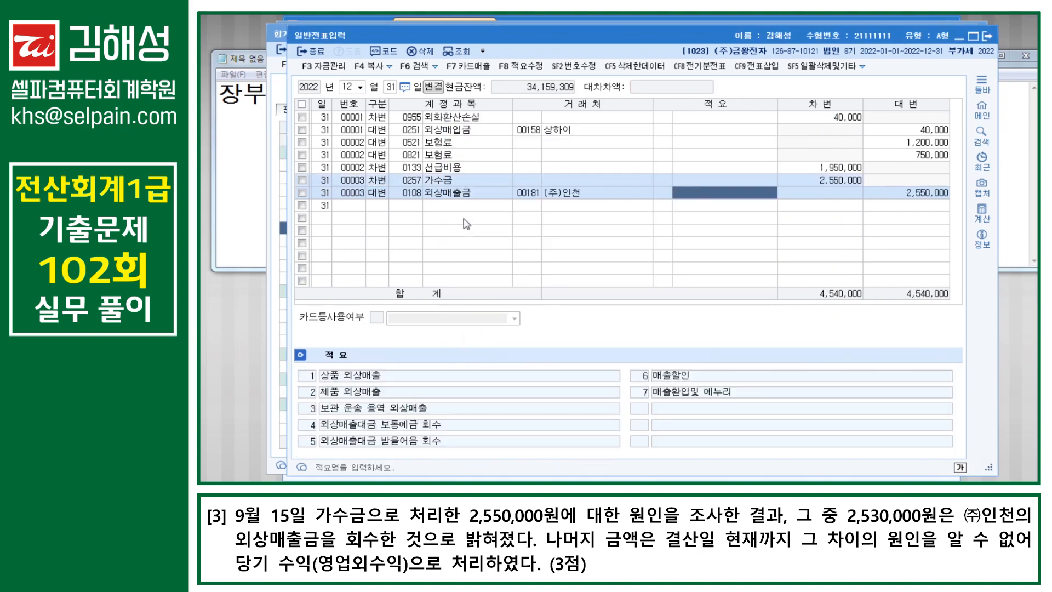
key("Return")
type("2530000")
key("Return")
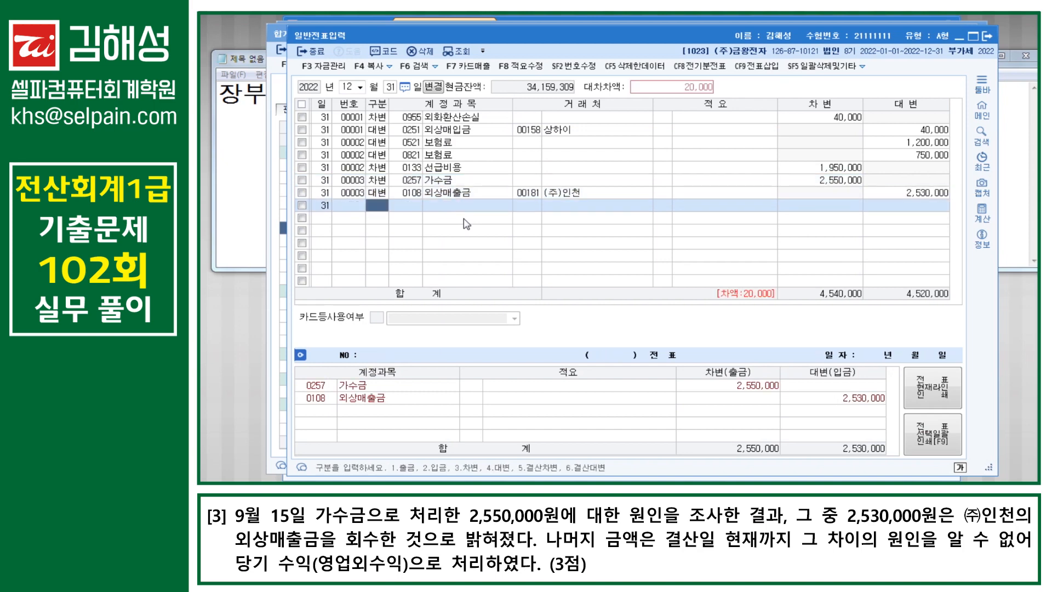
Step: Add a credit line to 0930 잡이익 for 20,000 to balance the voucher
type("4")
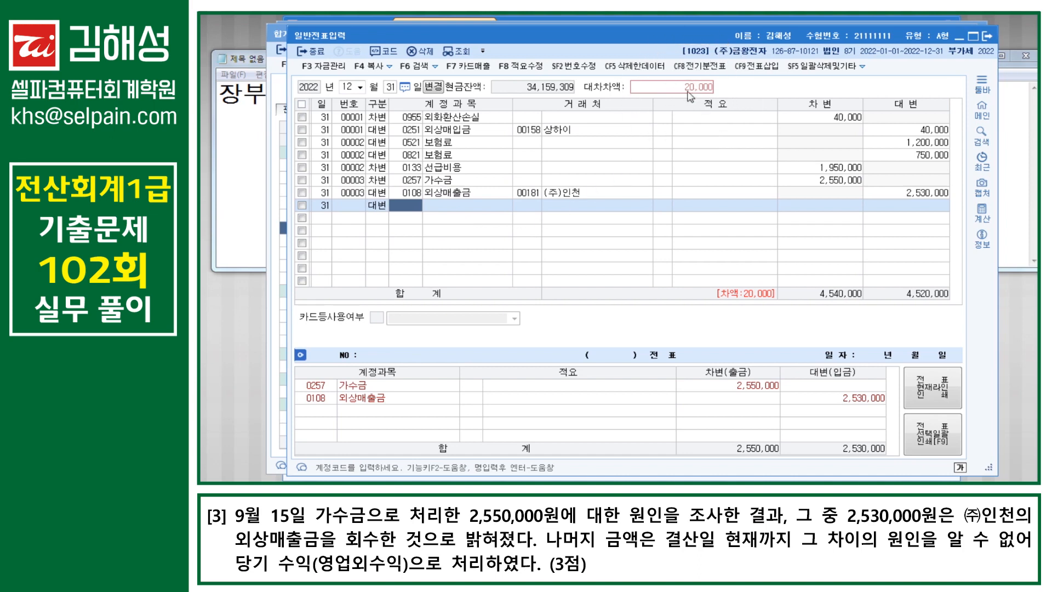
type("930")
key("Return")
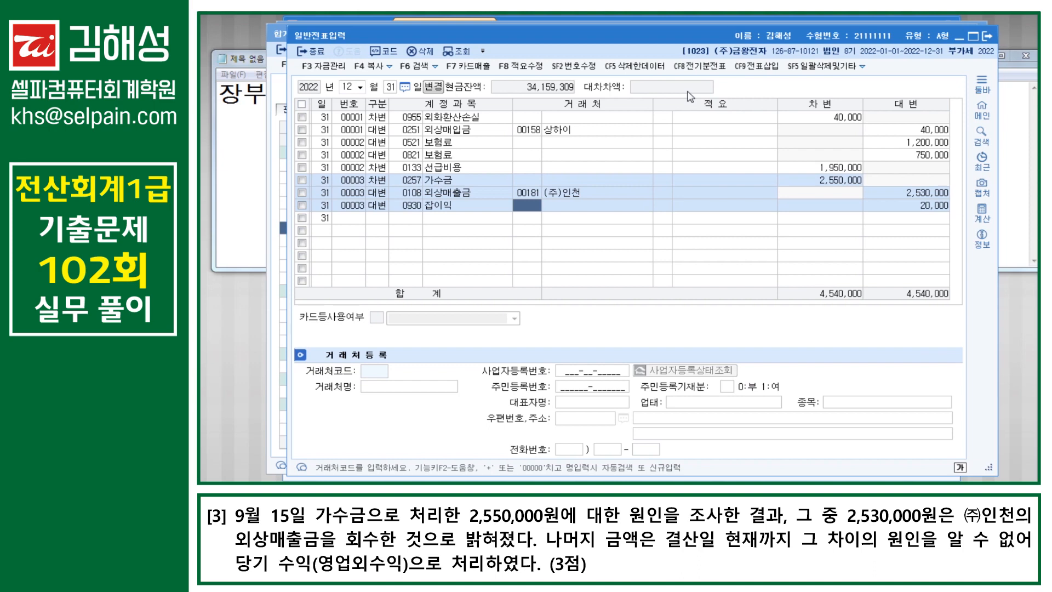
key("Return")
key("Return")
key("Return")
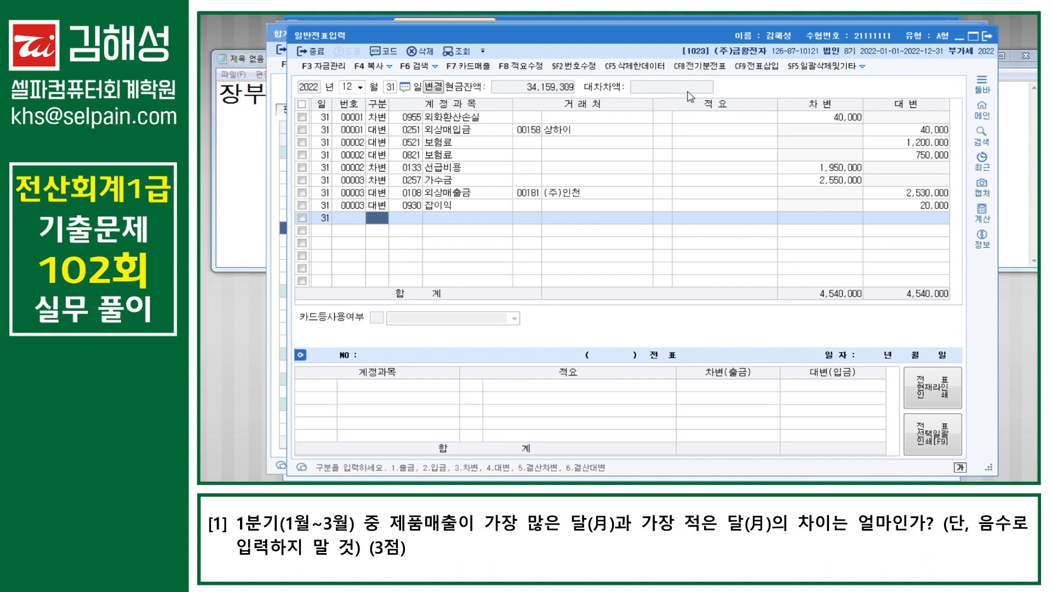
Step: Open the 총계정원장 general ledger via menu search and enlarge its window
key("ctrl+f")
type("ㅊㄱㅈ")
key("Return")
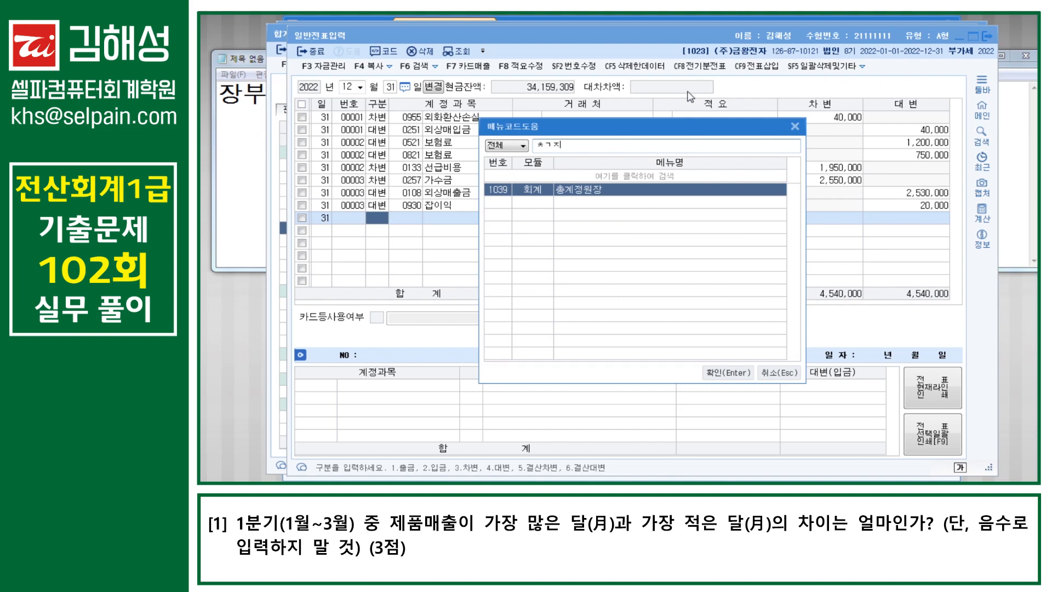
key("Return")
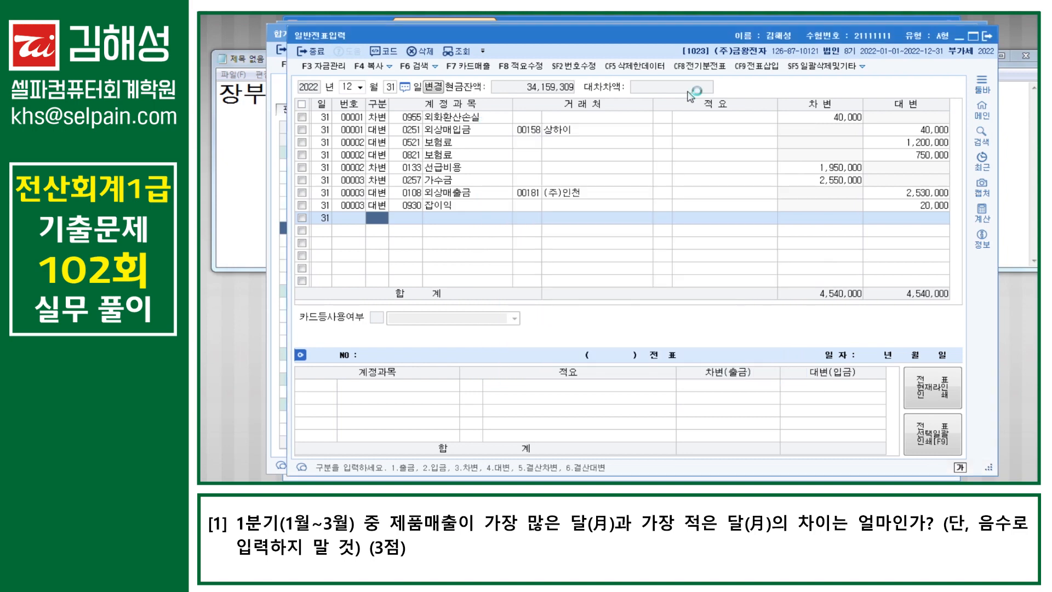
left_click_drag(689, 160, 682, 34)
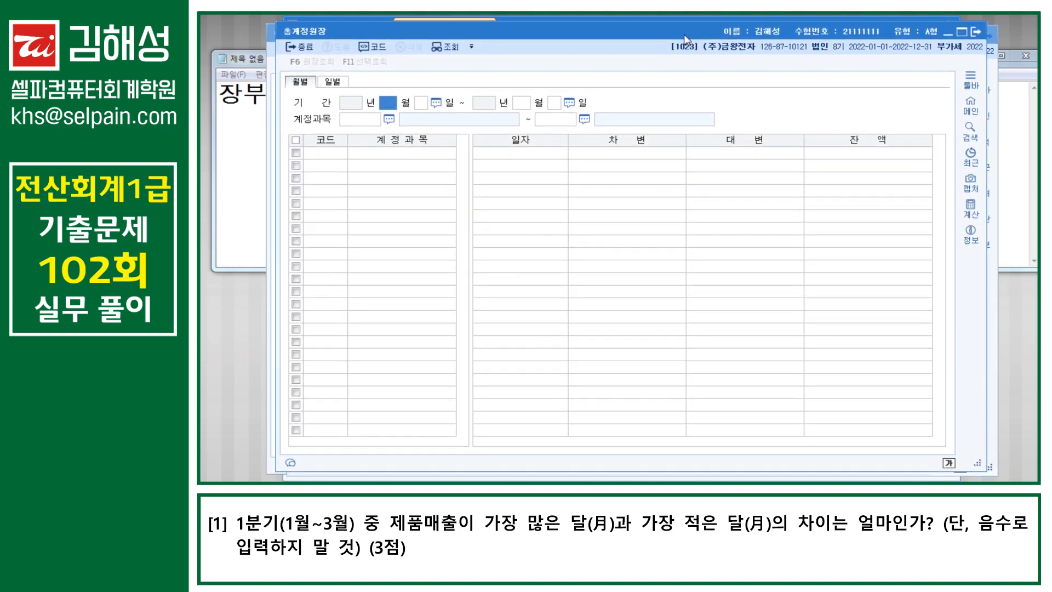
Step: Set the period to January–March and account 0404 제품매출, then read February and March sales
type("1")
key("Return")
key("Return")
type("3")
key("Return")
key("Return")
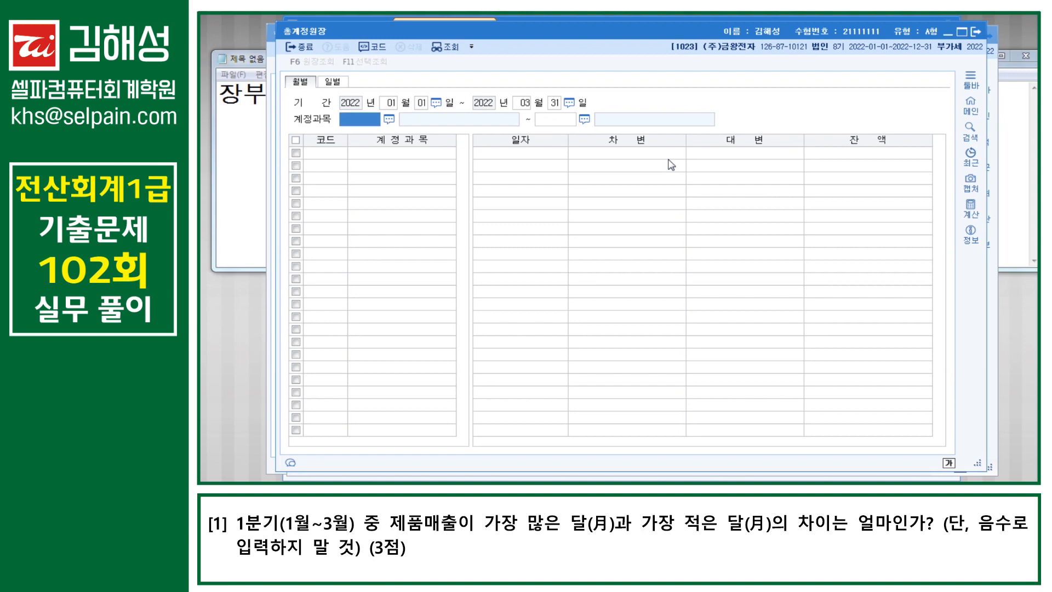
type("404")
key("Return")
key("Return")
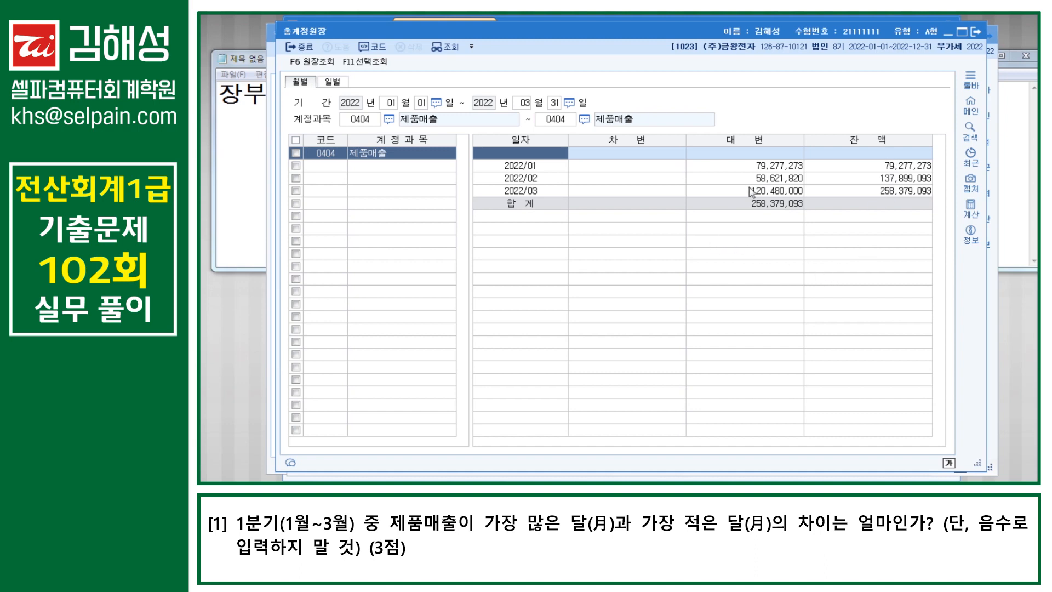
left_click(770, 180)
left_click(774, 192)
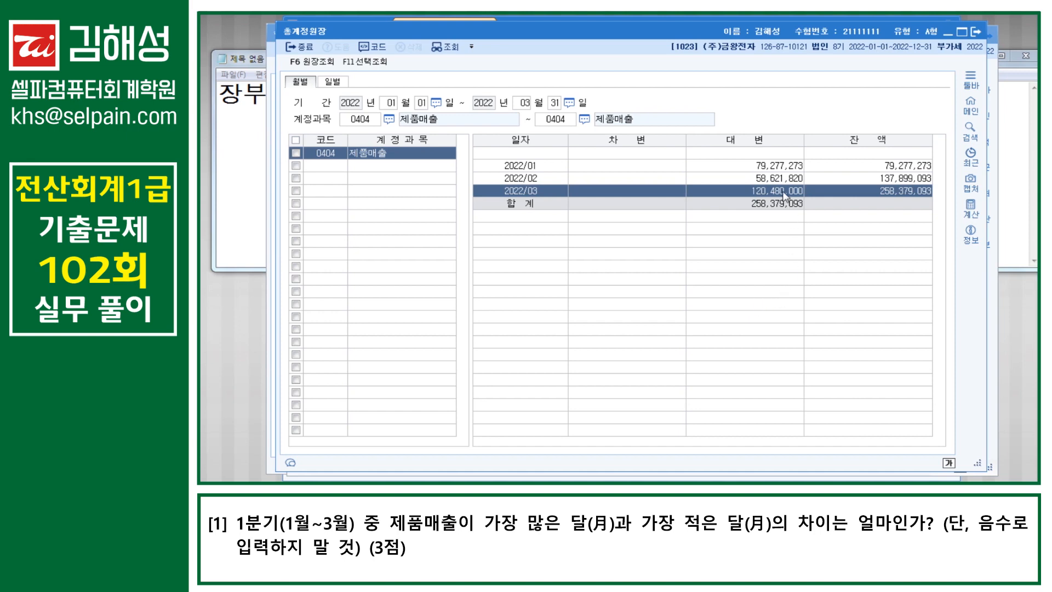
left_click(630, 482)
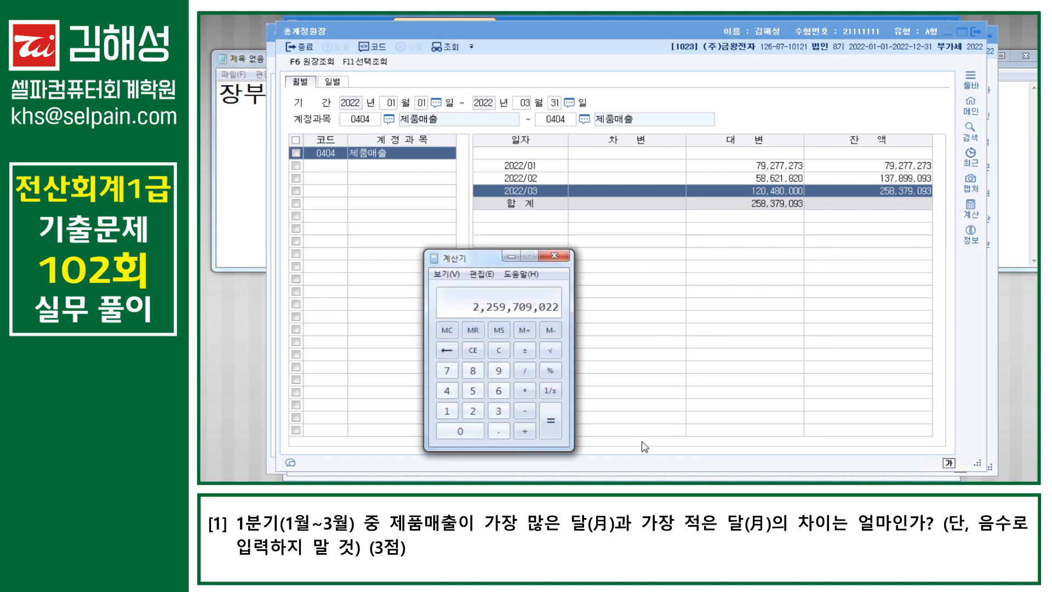
Step: Compute 120,480,000 minus 58,621,820 in Calculator, getting 61,858,180
left_click(499, 351)
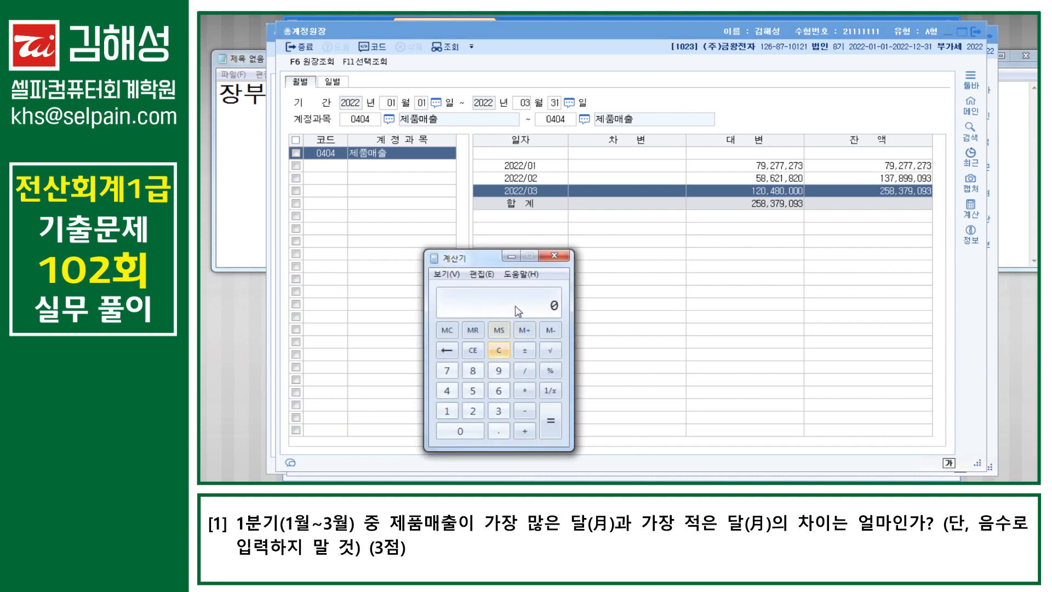
type("120,480,000")
key("minus")
type("58,621,820")
key("Return")
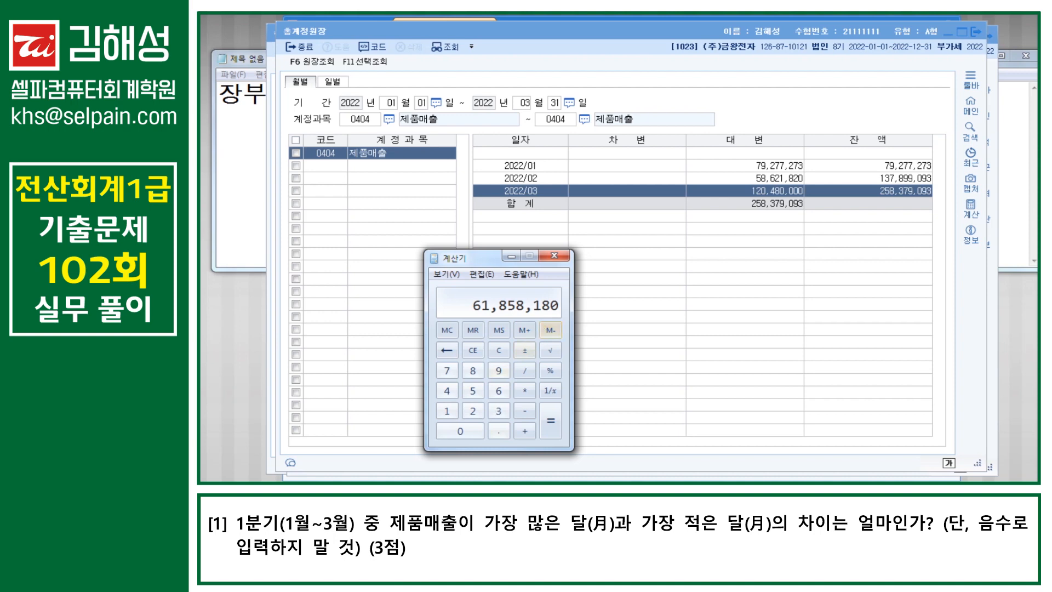
Step: Try opening the theory answer sheet, dismiss the close-menus notice, and minimize the calculator
left_click(403, 479)
left_click(361, 448)
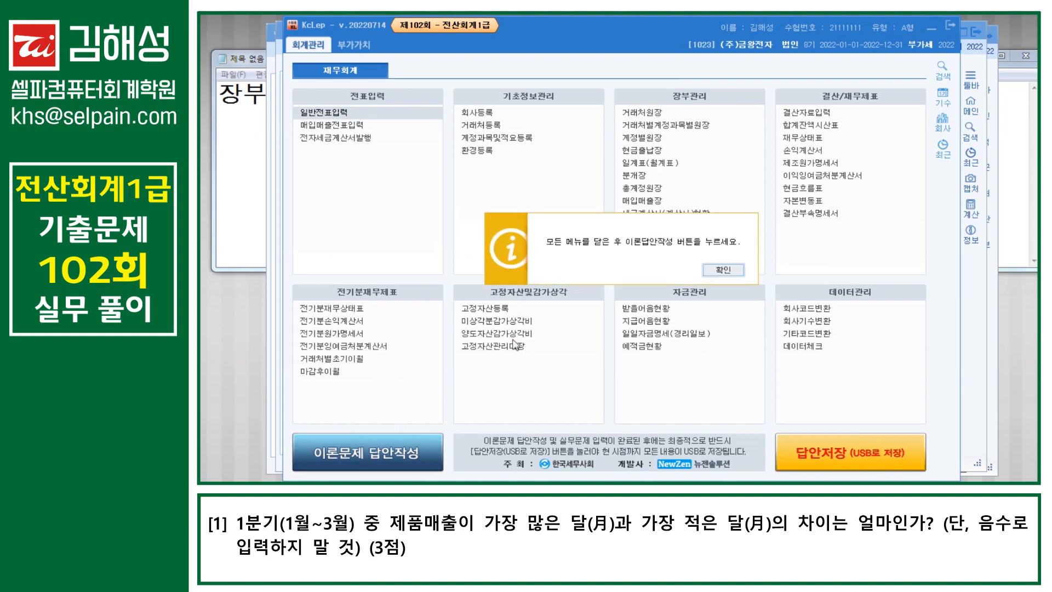
left_click(717, 277)
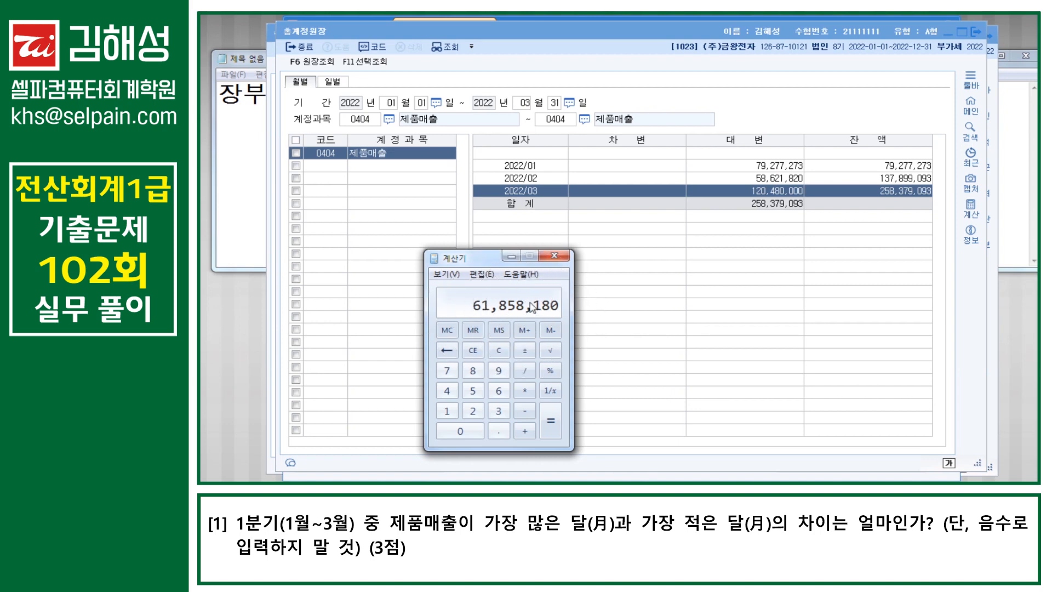
left_click(511, 256)
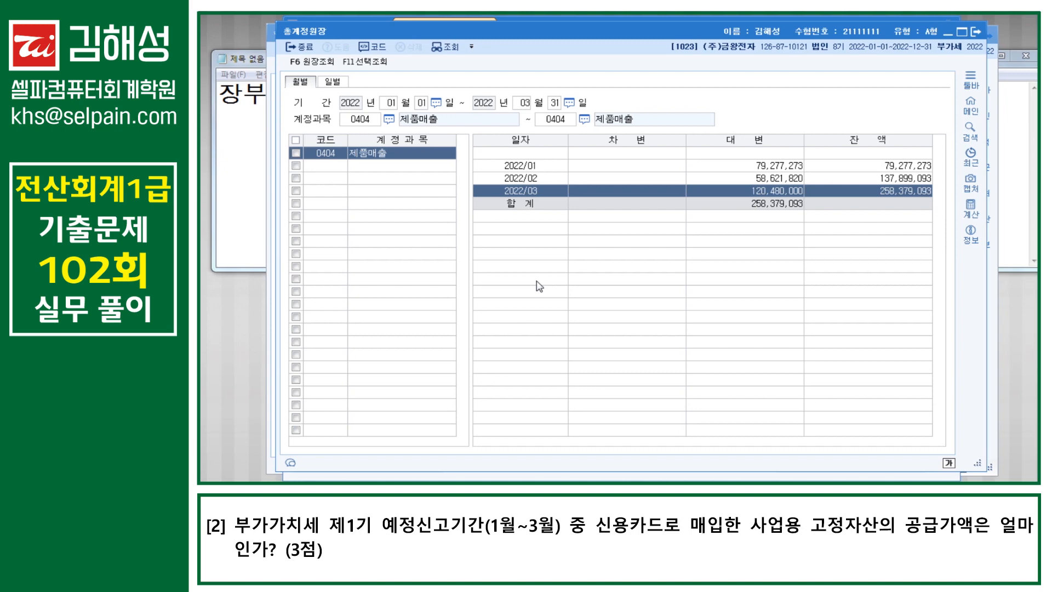
key("ctrl+f")
type("ㅂㄱㄱ")
key("Return")
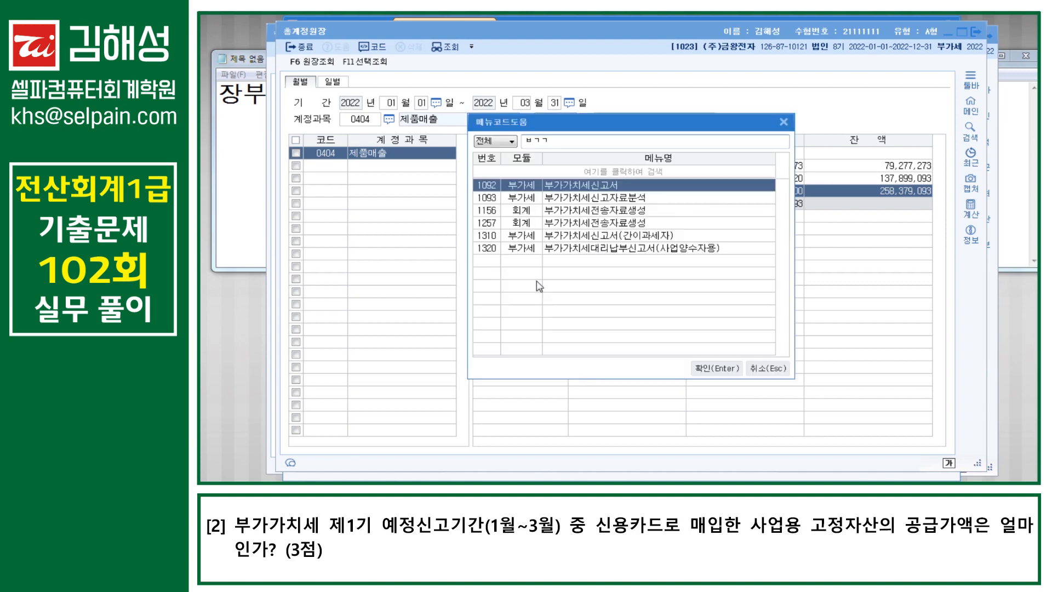
key("Escape")
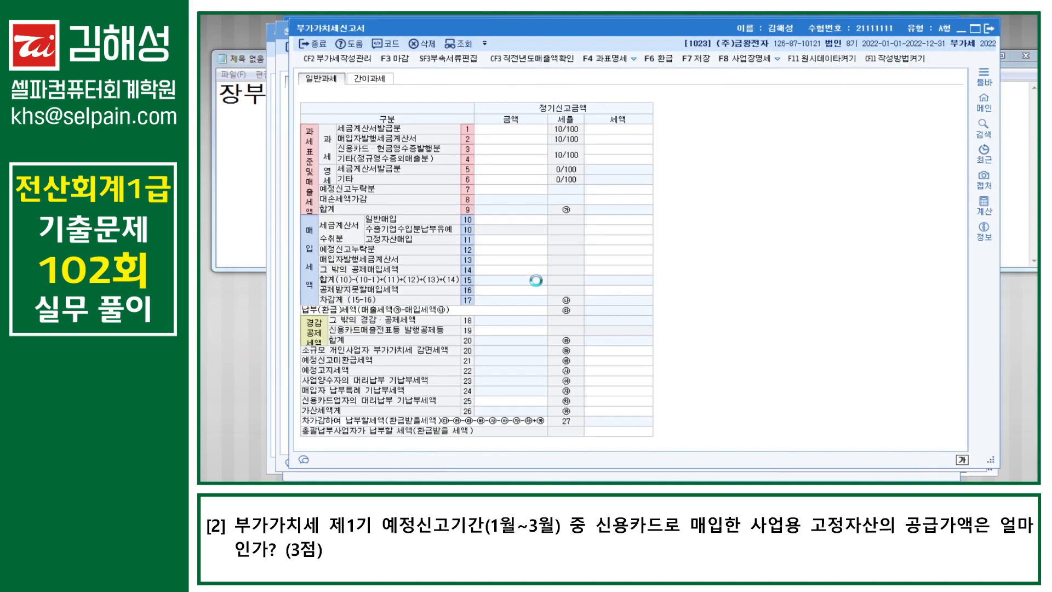
type("1")
key("Return")
key("Return")
type("3")
key("Return")
key("Return")
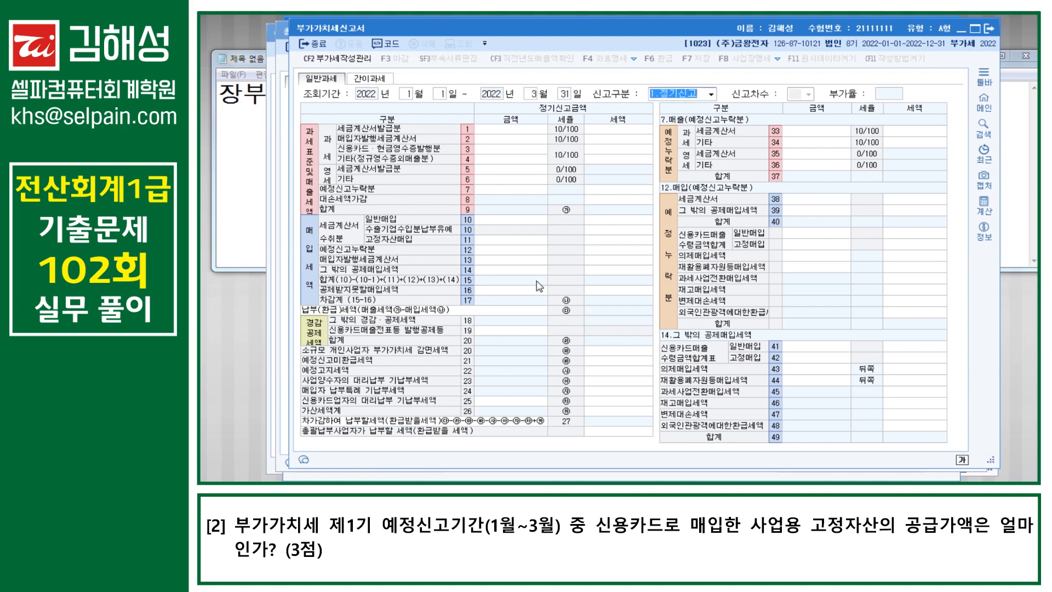
key("Return")
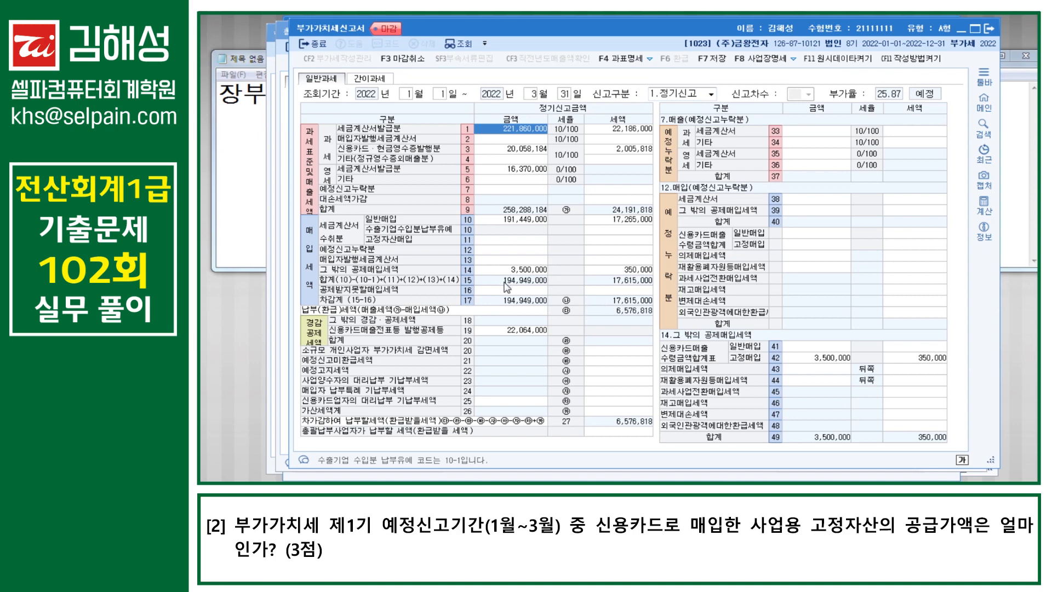
left_click(485, 271)
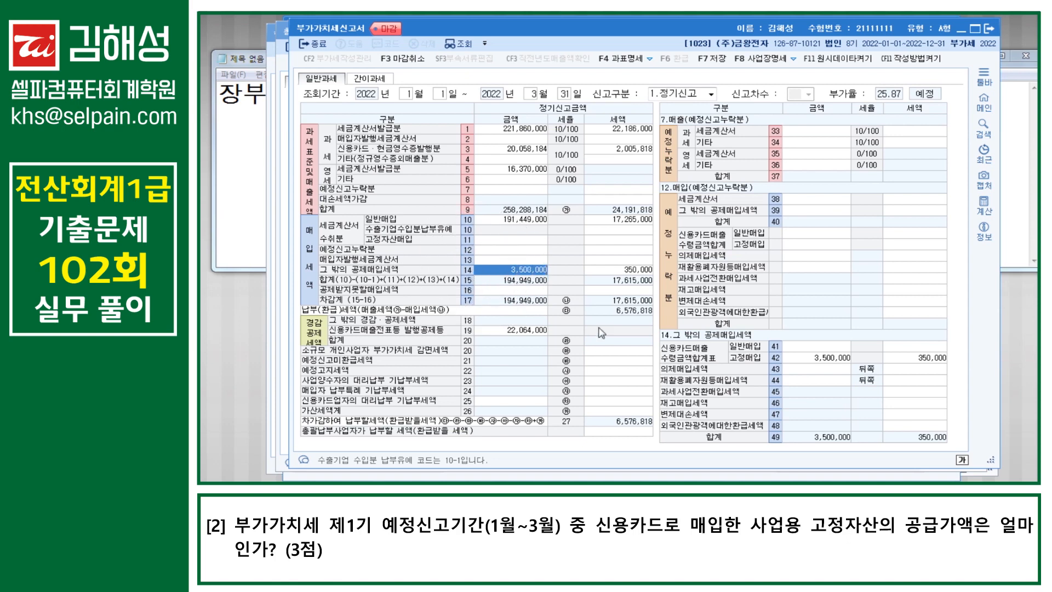
key("ctrl")
key("ctrl")
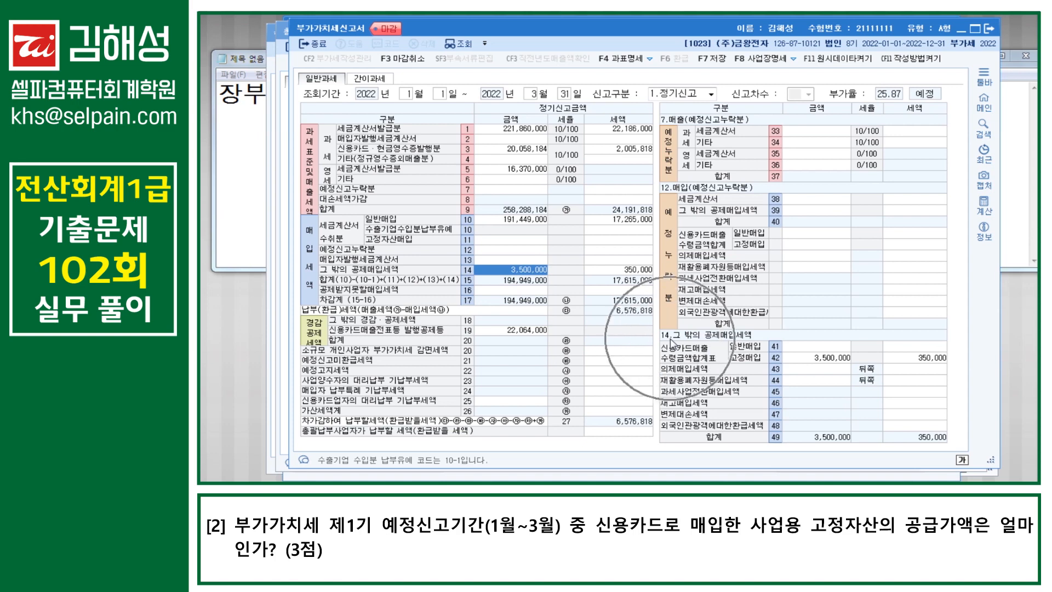
key("ctrl")
key("ctrl")
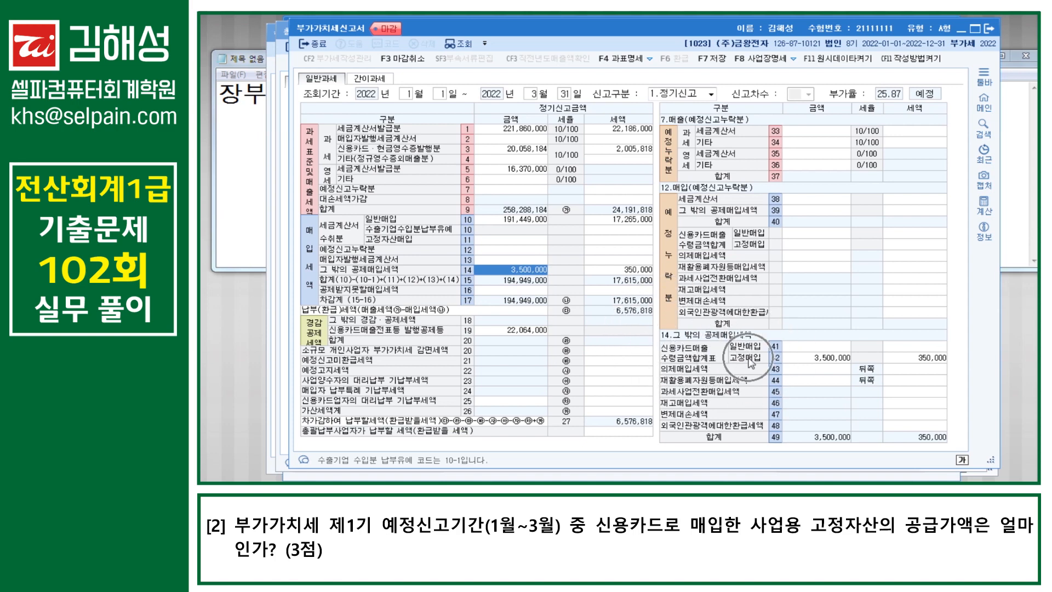
left_click(828, 360)
key("ctrl")
key("ctrl")
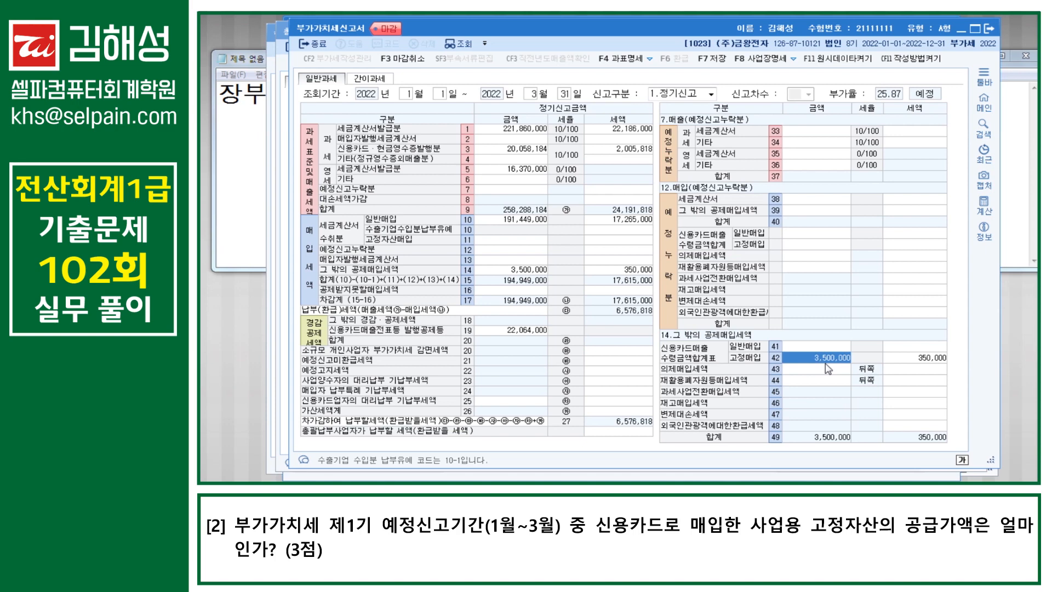
Step: Open 매입매출장 for 2022-01-01 to 03-31, filtered to purchases of type 57.카과
key("ctrl+Return")
type("ㅁㅇ")
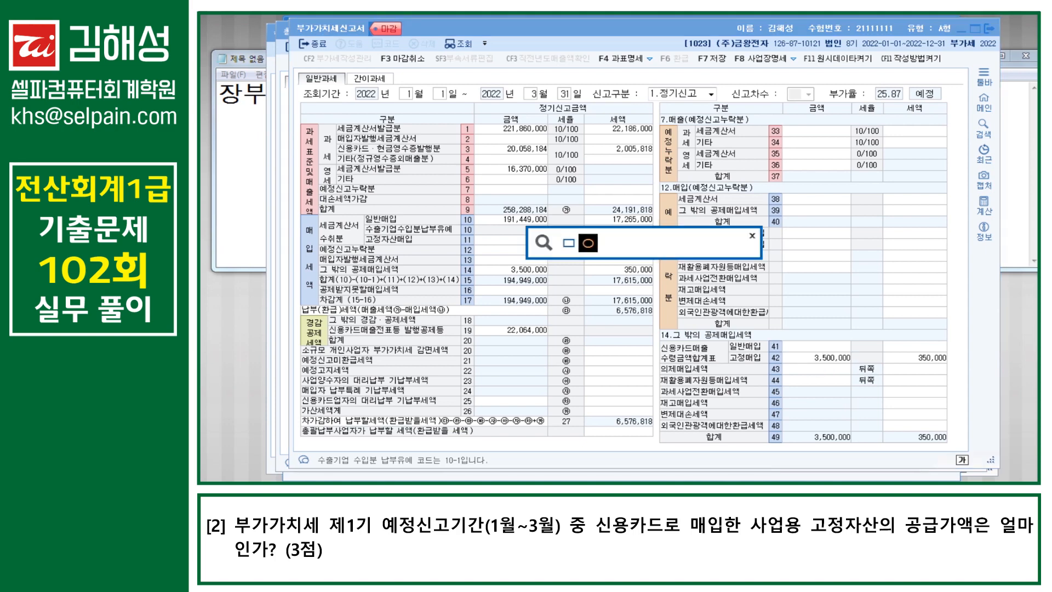
key("Return")
key("Down")
key("Down")
key("Return")
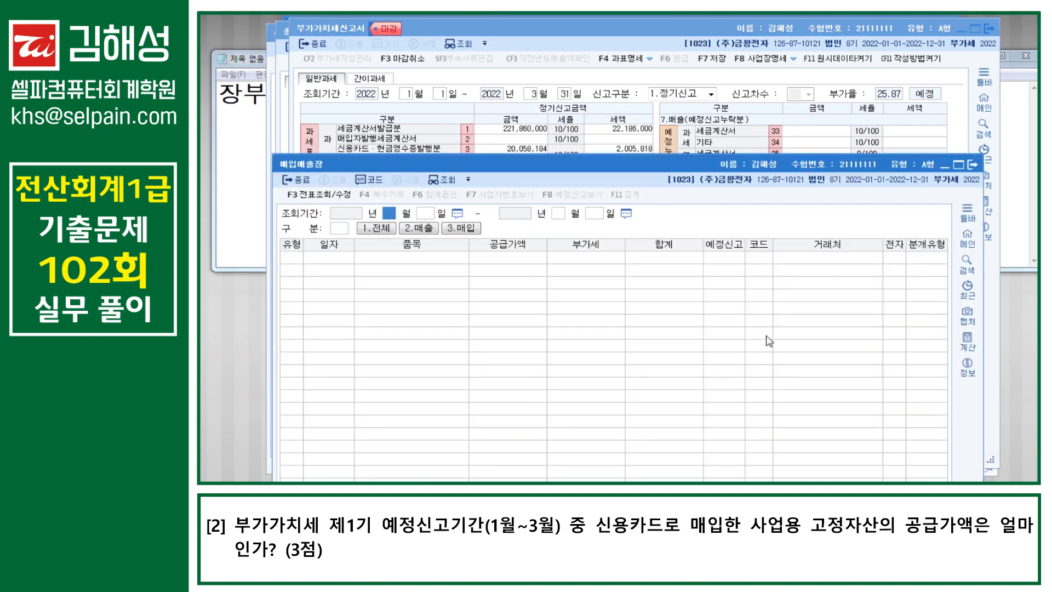
type("01")
type("0103")
type("31")
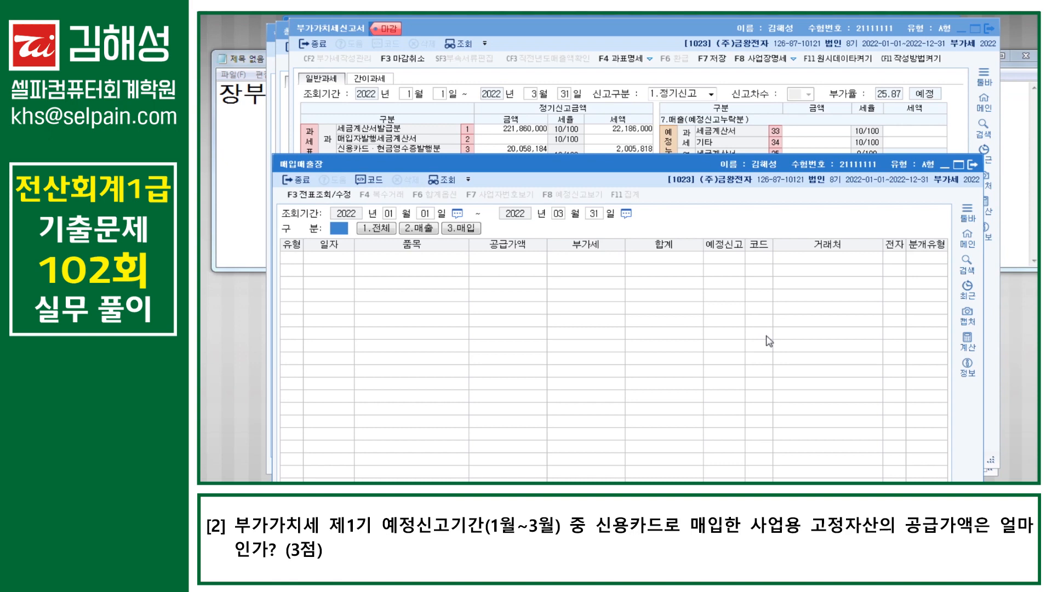
type("3")
key("Return")
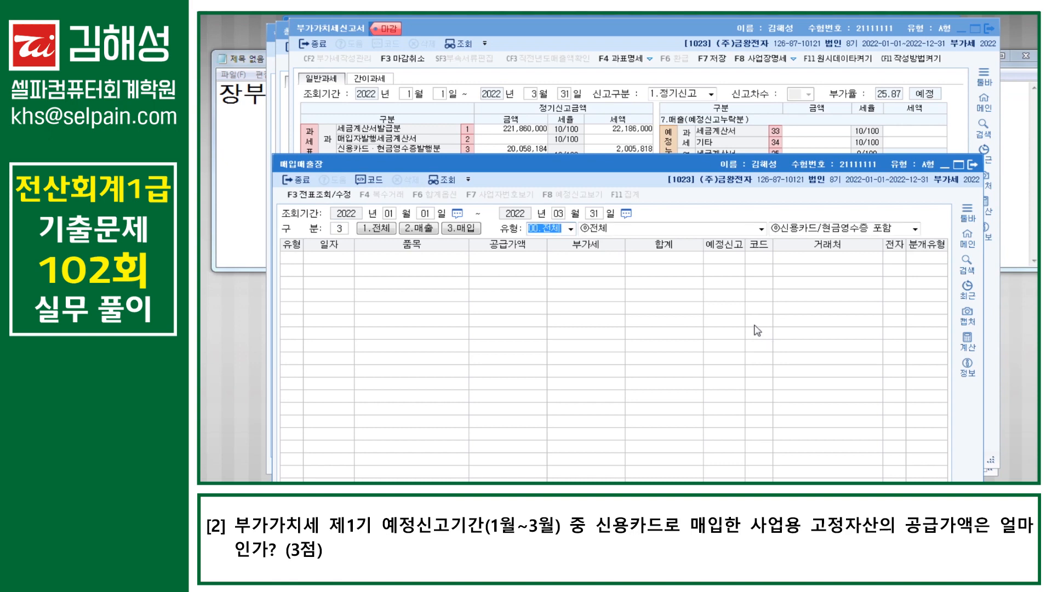
type("57")
key("Return")
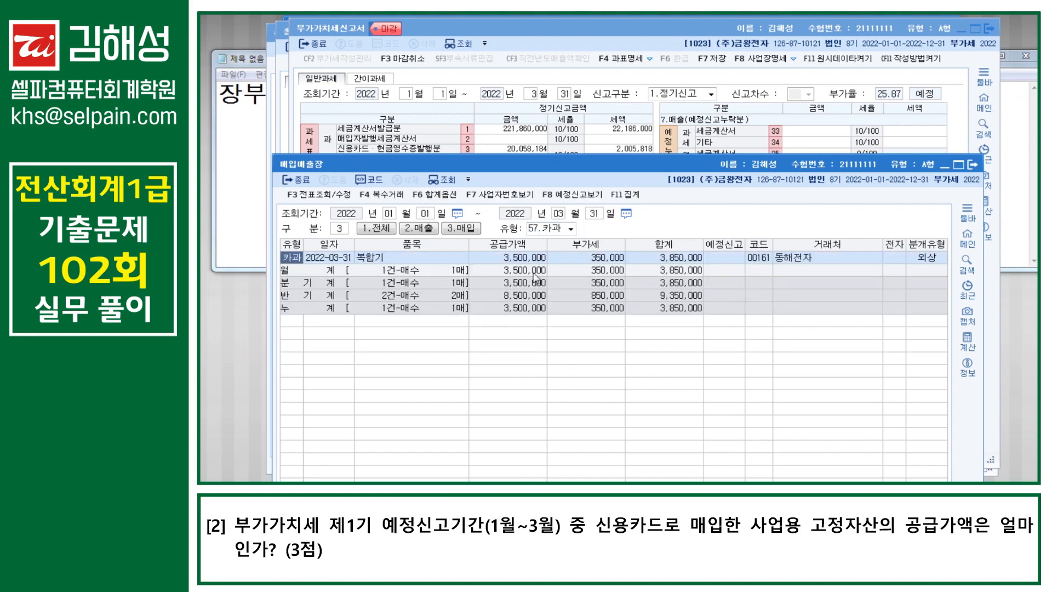
Step: Check the 3,500,000 card purchase is booked to 0212 비품, then bring the VAT return forward
left_click(526, 263)
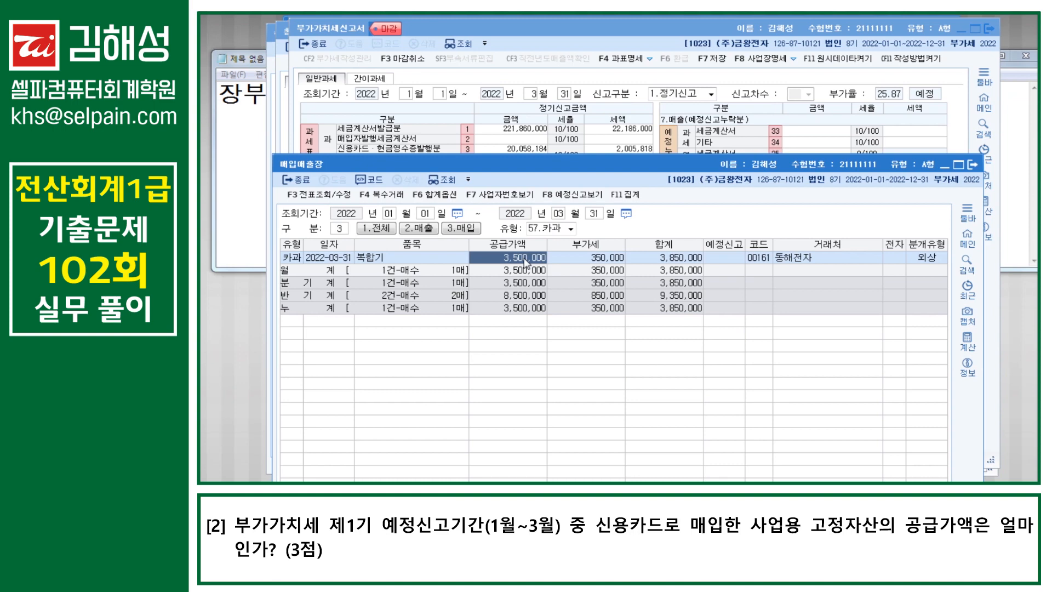
left_click_drag(651, 160, 655, 51)
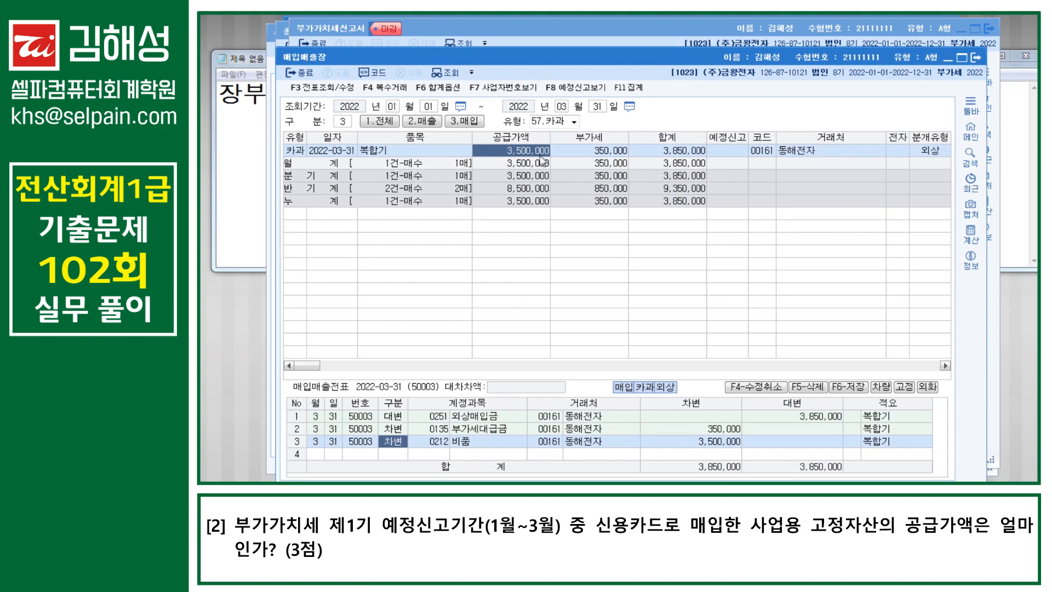
left_click(511, 284)
left_click(523, 156)
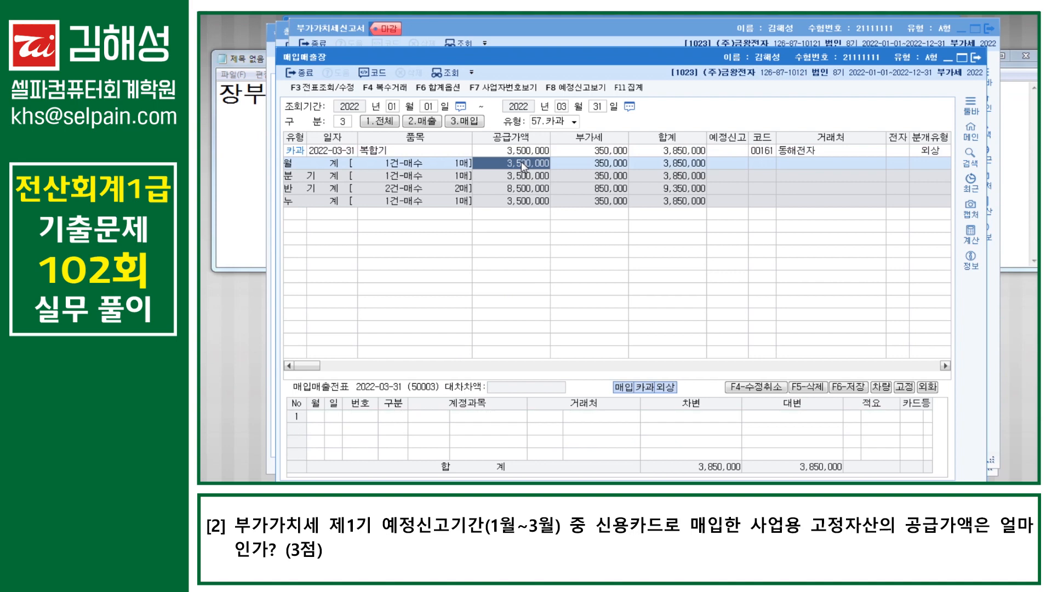
left_click(446, 444)
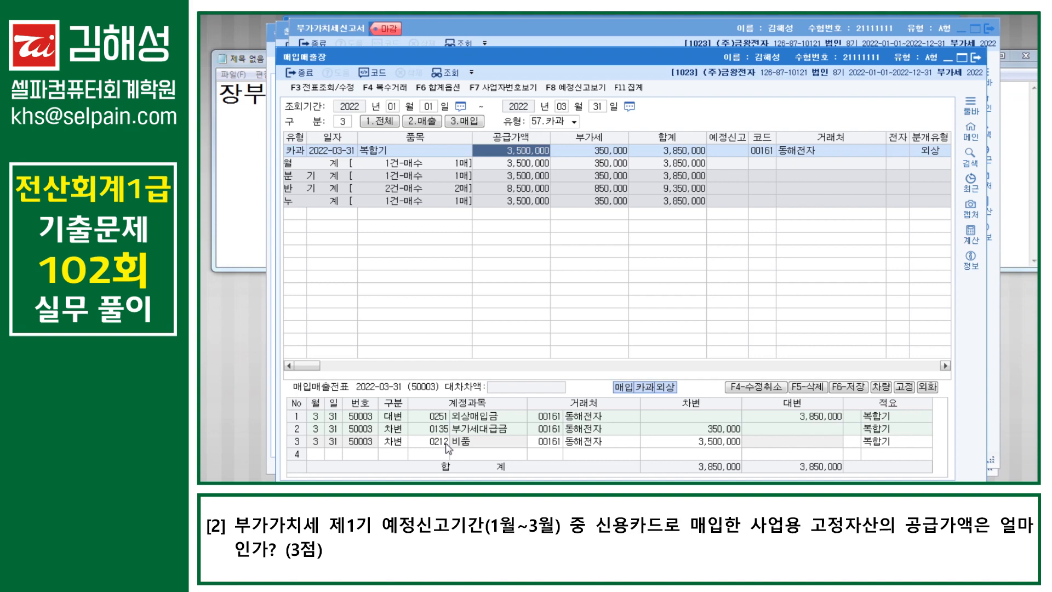
left_click(569, 36)
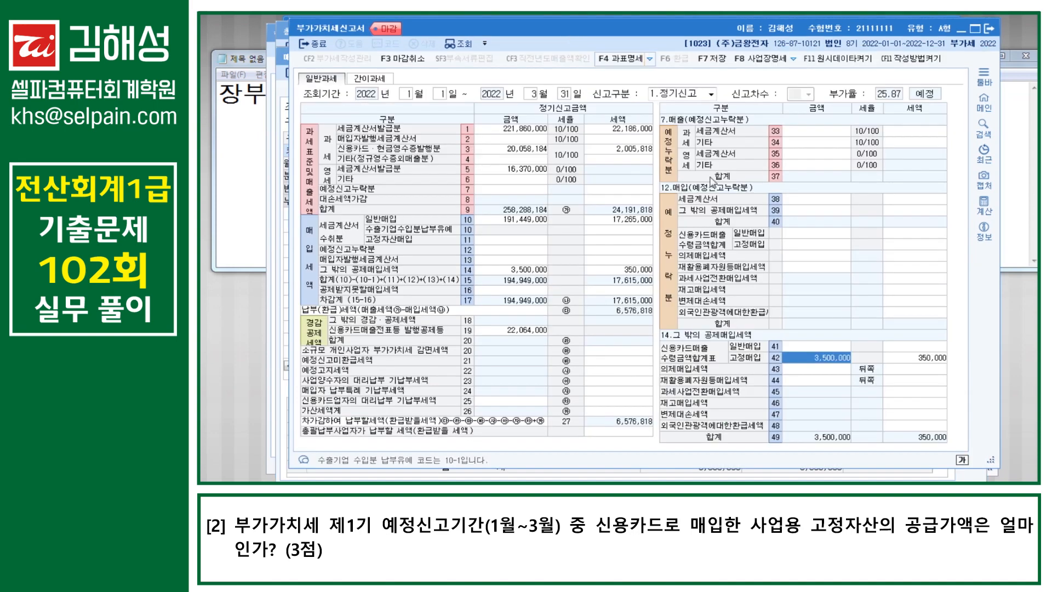
left_click(746, 365)
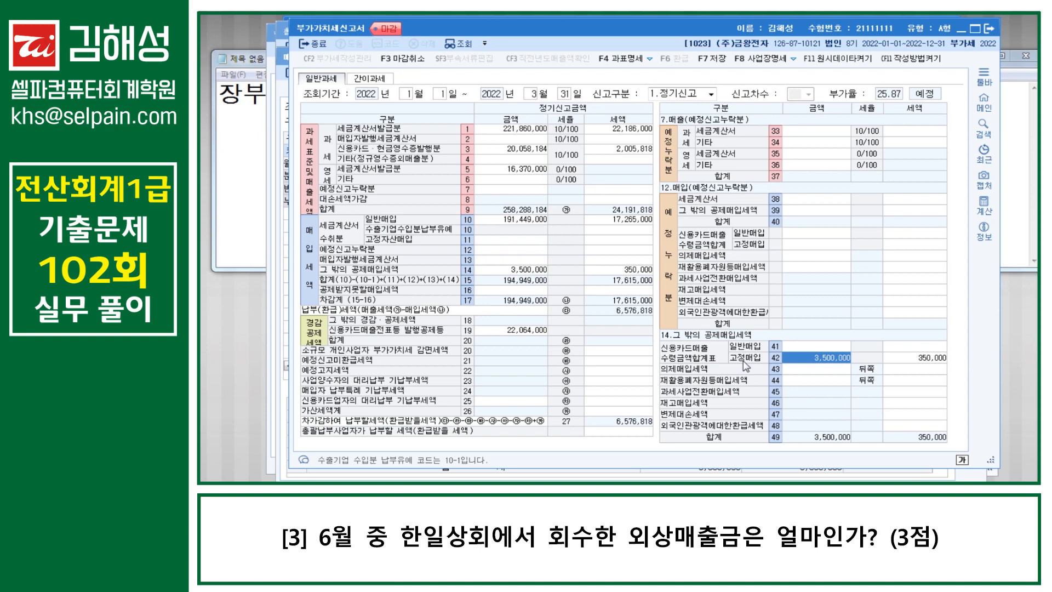
Step: Open the 거래처원장 customer ledger via menu search
key("ctrl+f")
type("ㄱㄹㅊ")
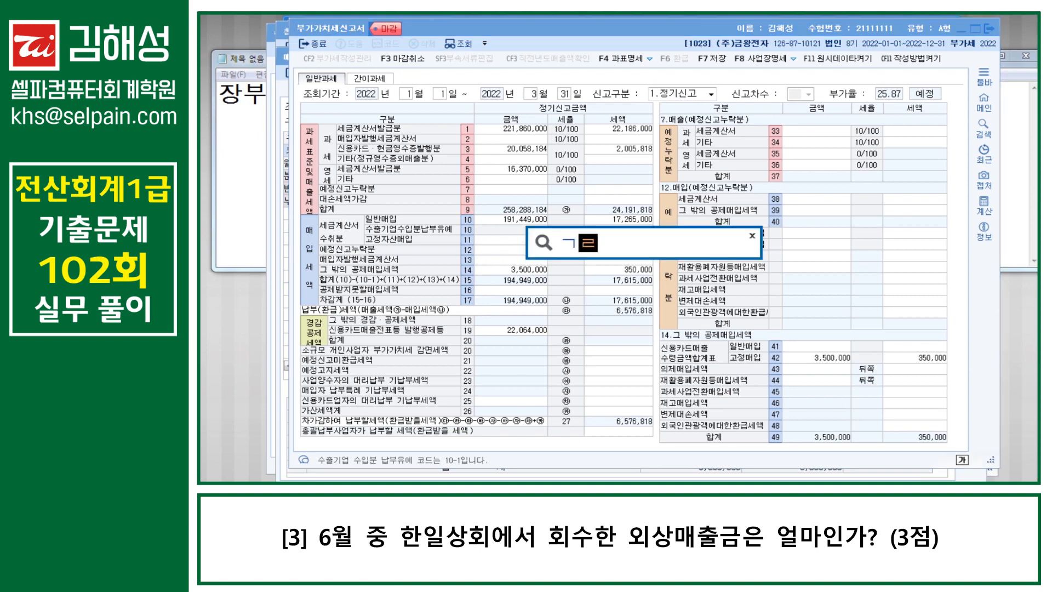
key("Return")
key("Down")
key("Down")
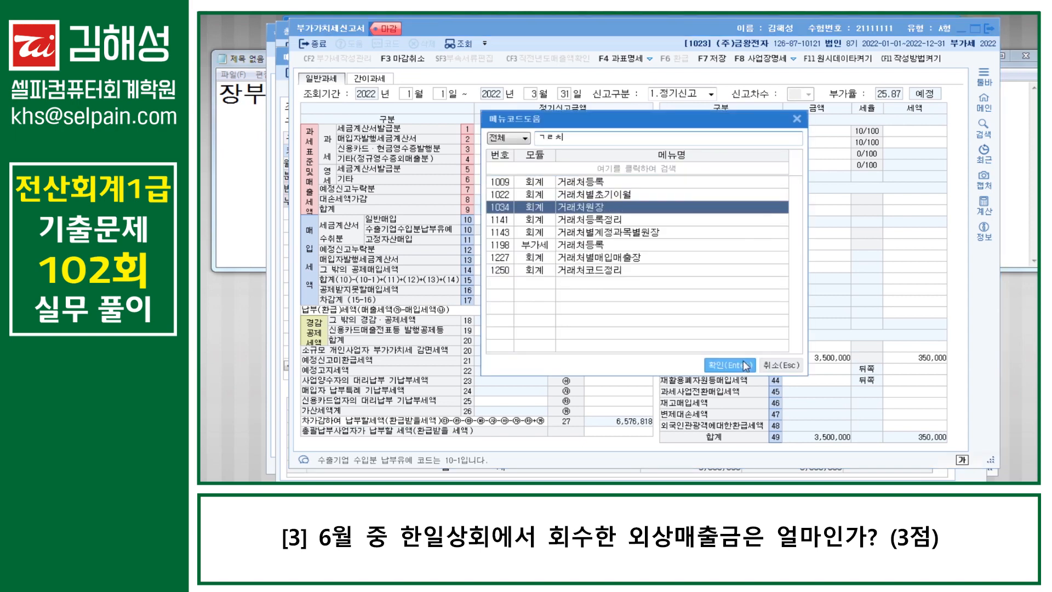
left_click(746, 367)
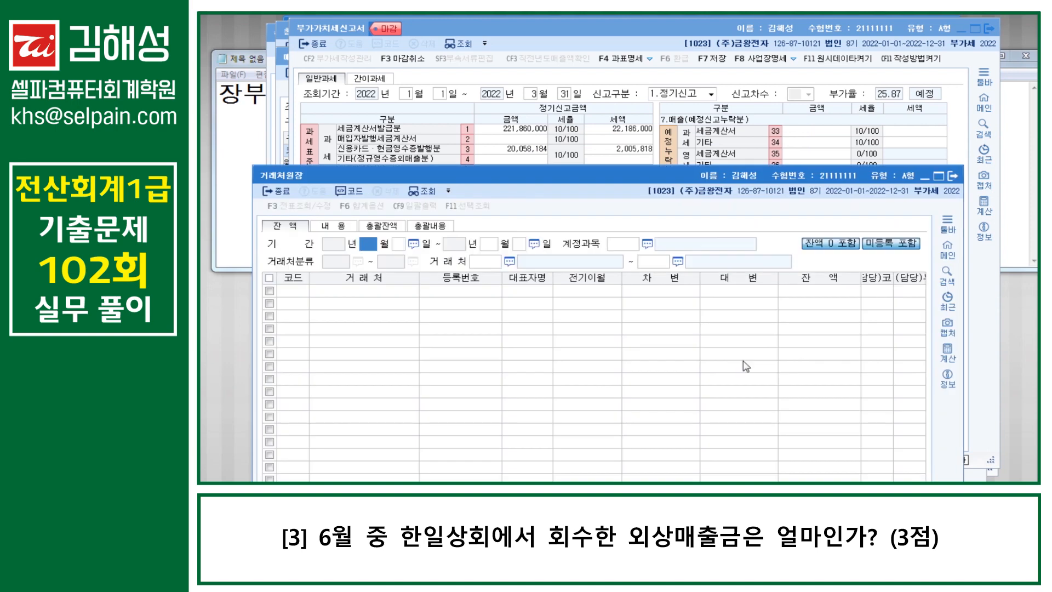
Step: Set the period 06-01 to 06-30, account 0108 외상매출금, and customer 한일상회
type("6")
key("Return")
type("1")
key("Return")
type("6")
key("Return")
type("30")
key("Return")
type("108")
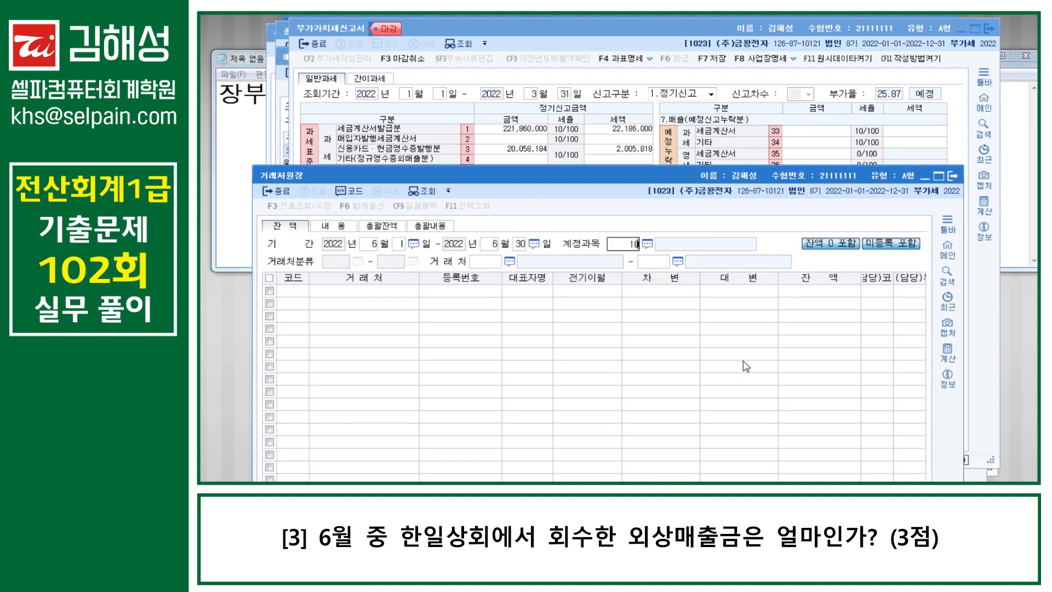
key("Return")
key("F2")
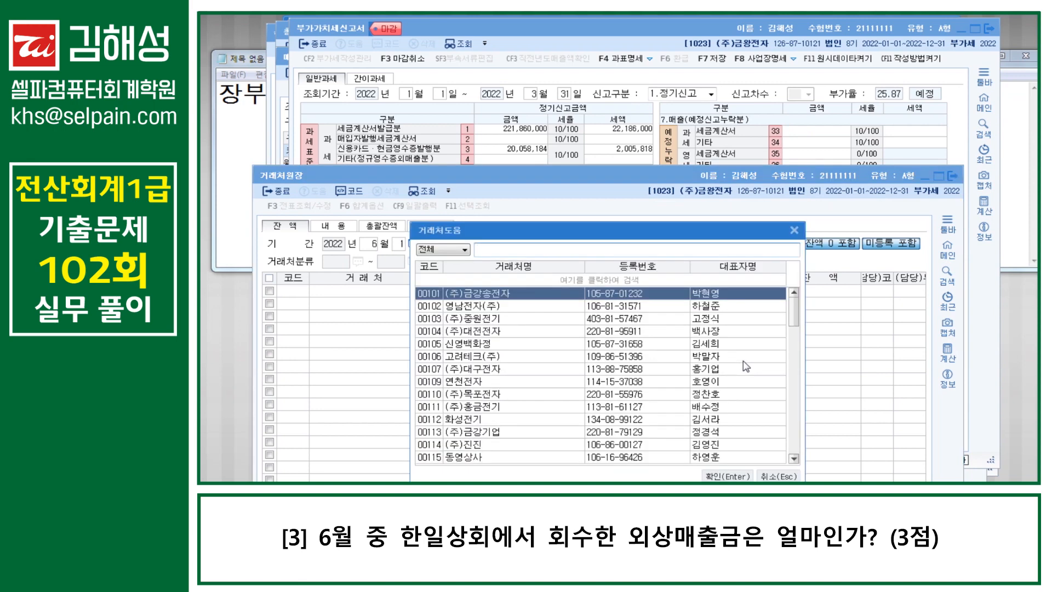
type("한일")
key("Return")
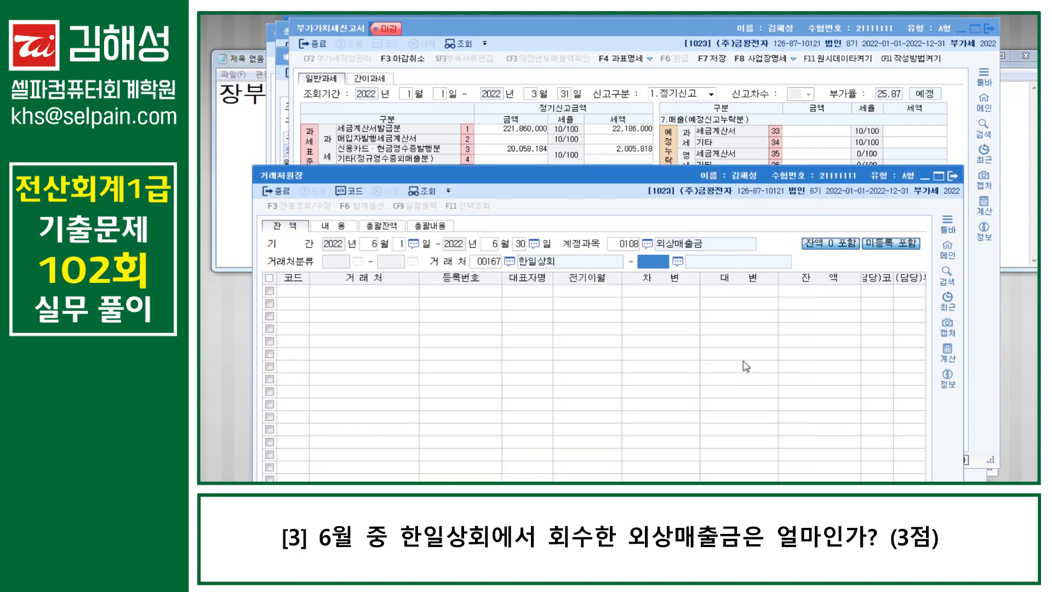
key("Return")
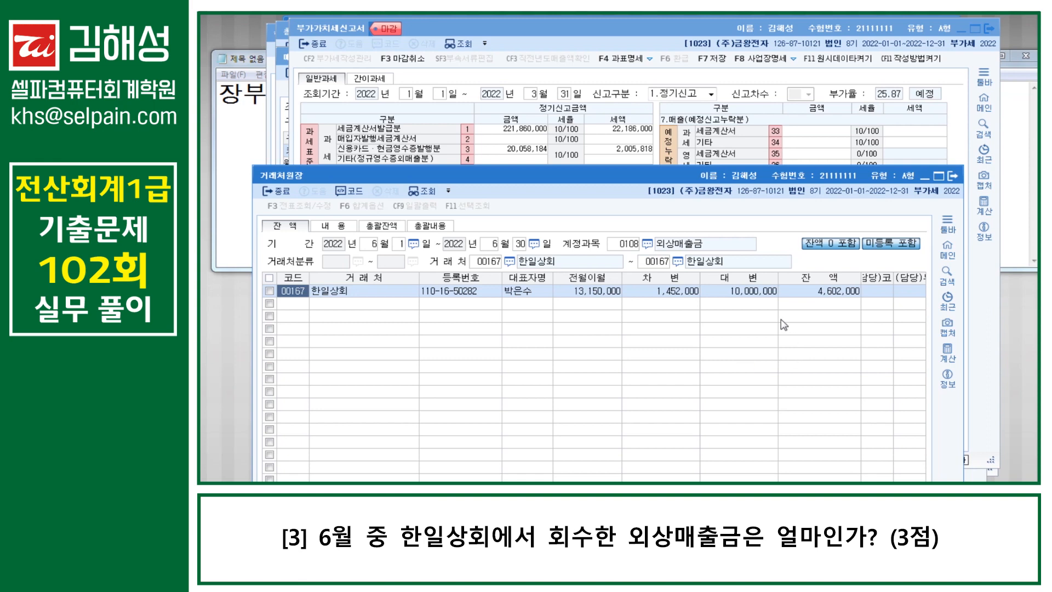
Step: Read 한일상회's June figures: 10,000,000 collected, 1,452,000 debited, 4,602,000 balance
left_click(749, 292)
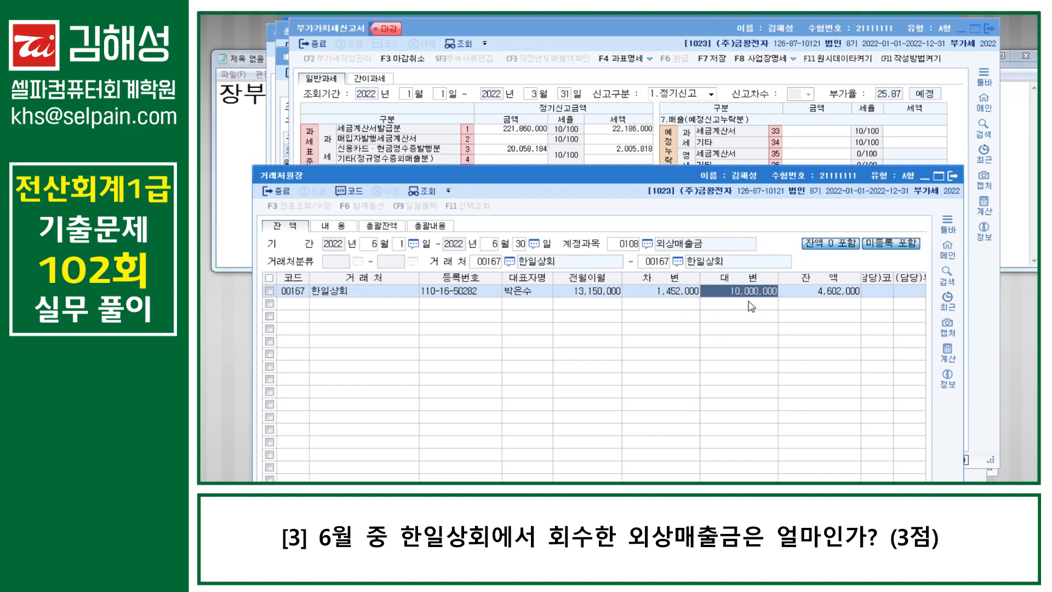
left_click(673, 299)
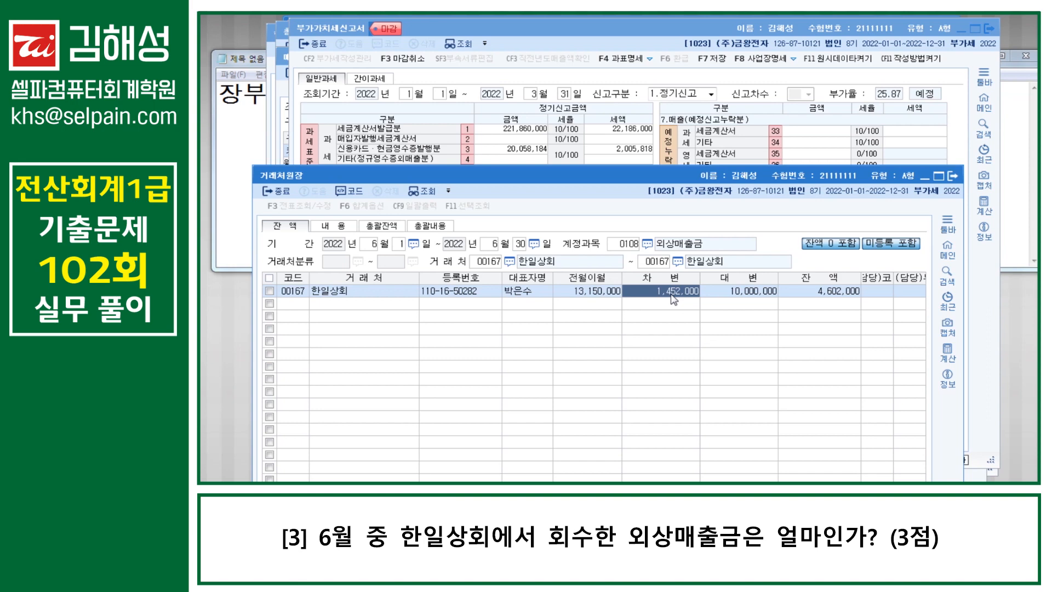
left_click(849, 295)
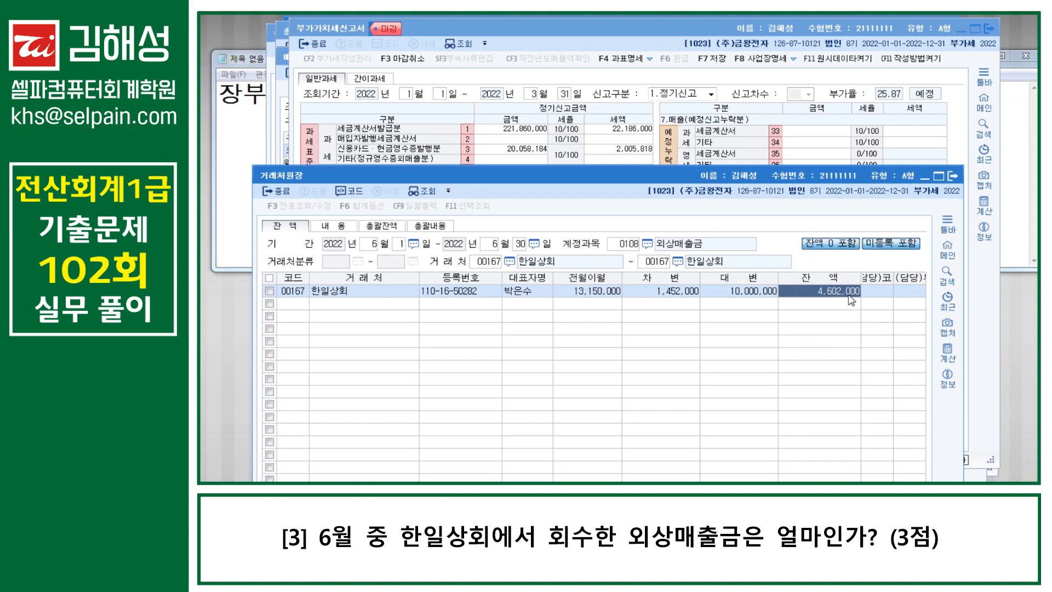
left_click(753, 297)
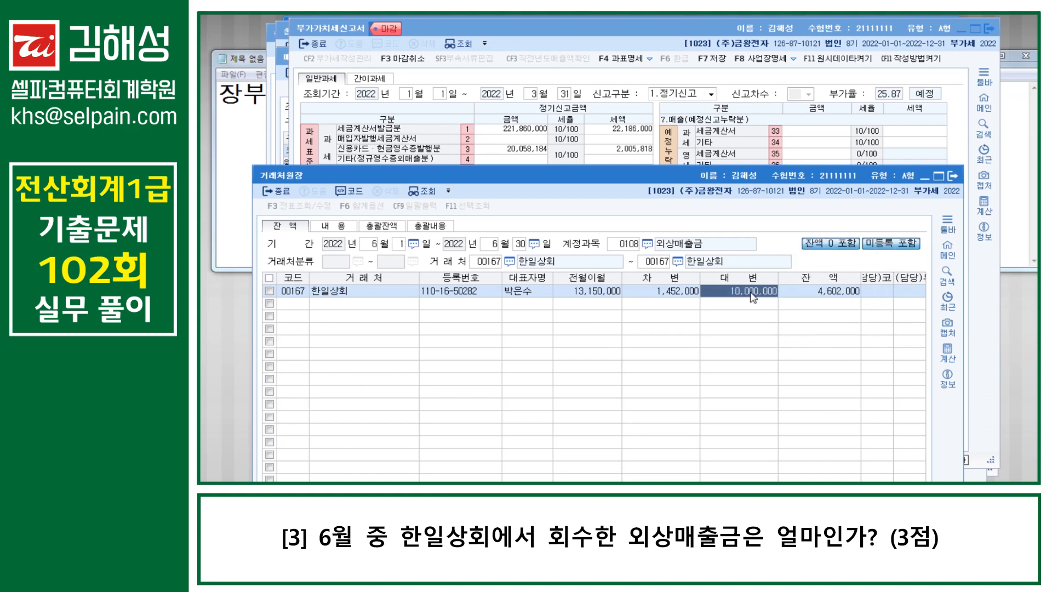